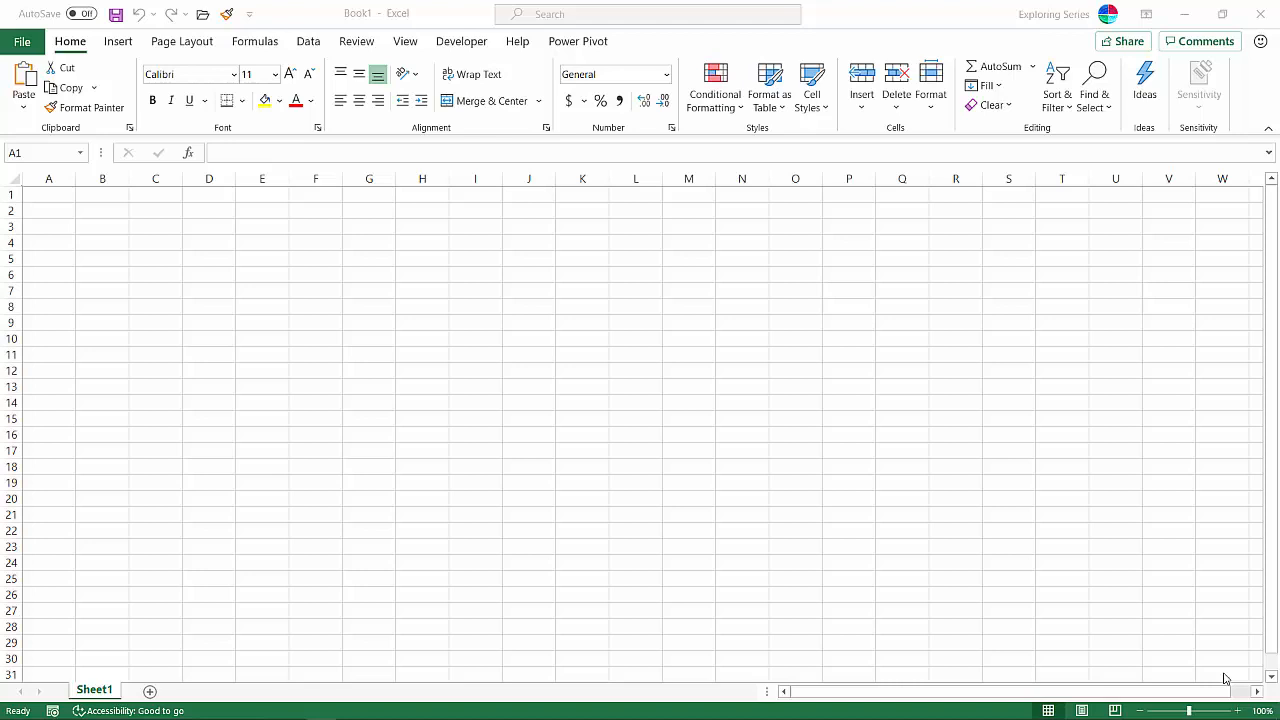
Jump to the last worksheet row in column A and return to cell A1.
left_click(48, 190)
key("ctrl+Down")
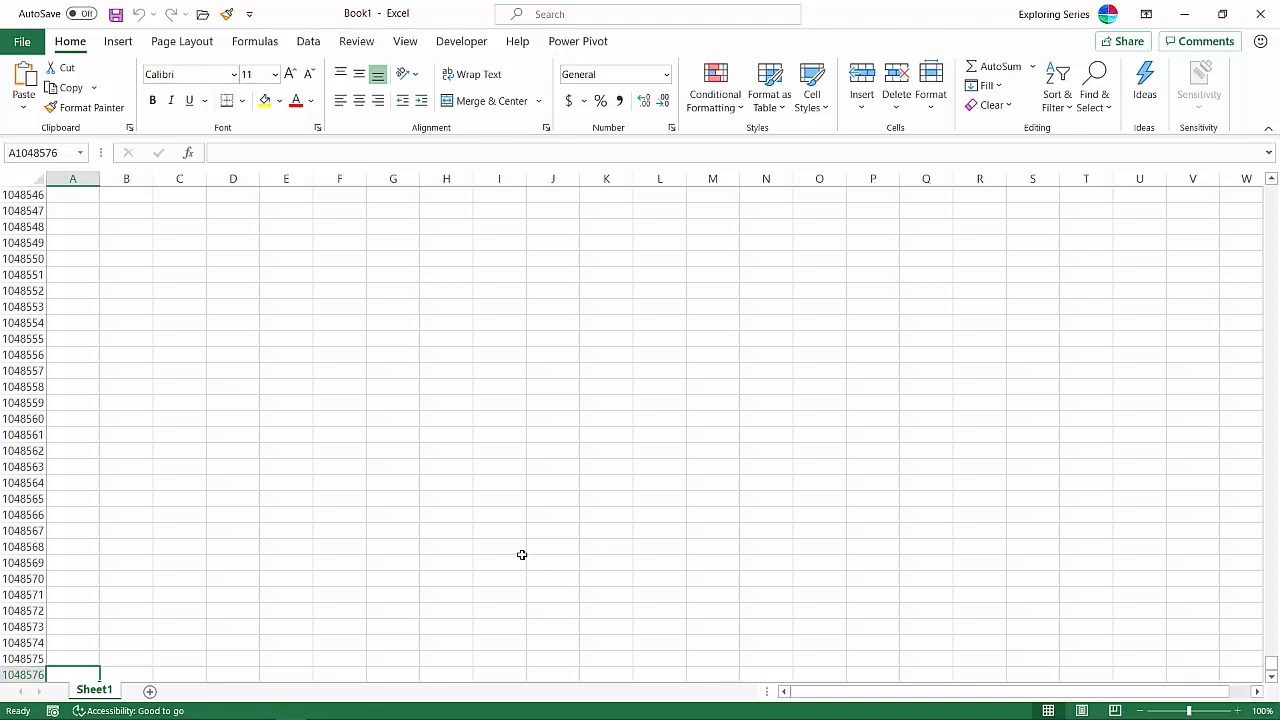
key("ctrl+Home")
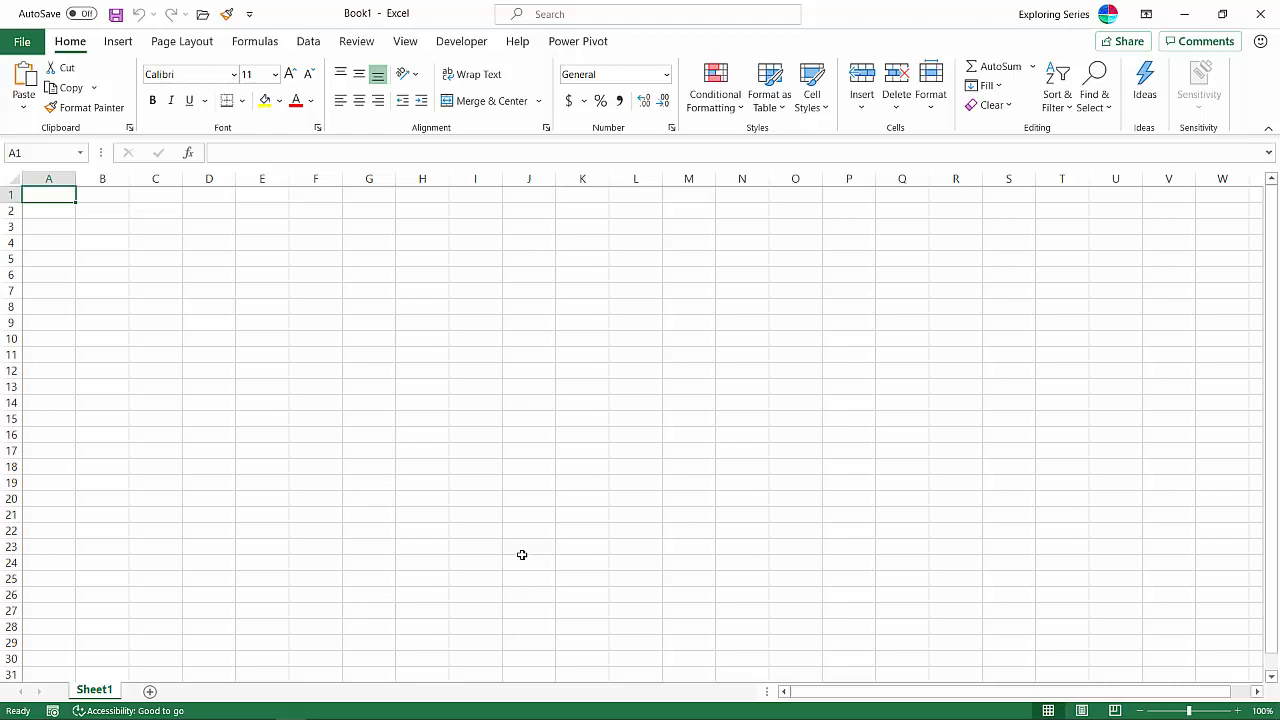
Open the Power Pivot window to view its external data options, and close it again.
left_click(578, 43)
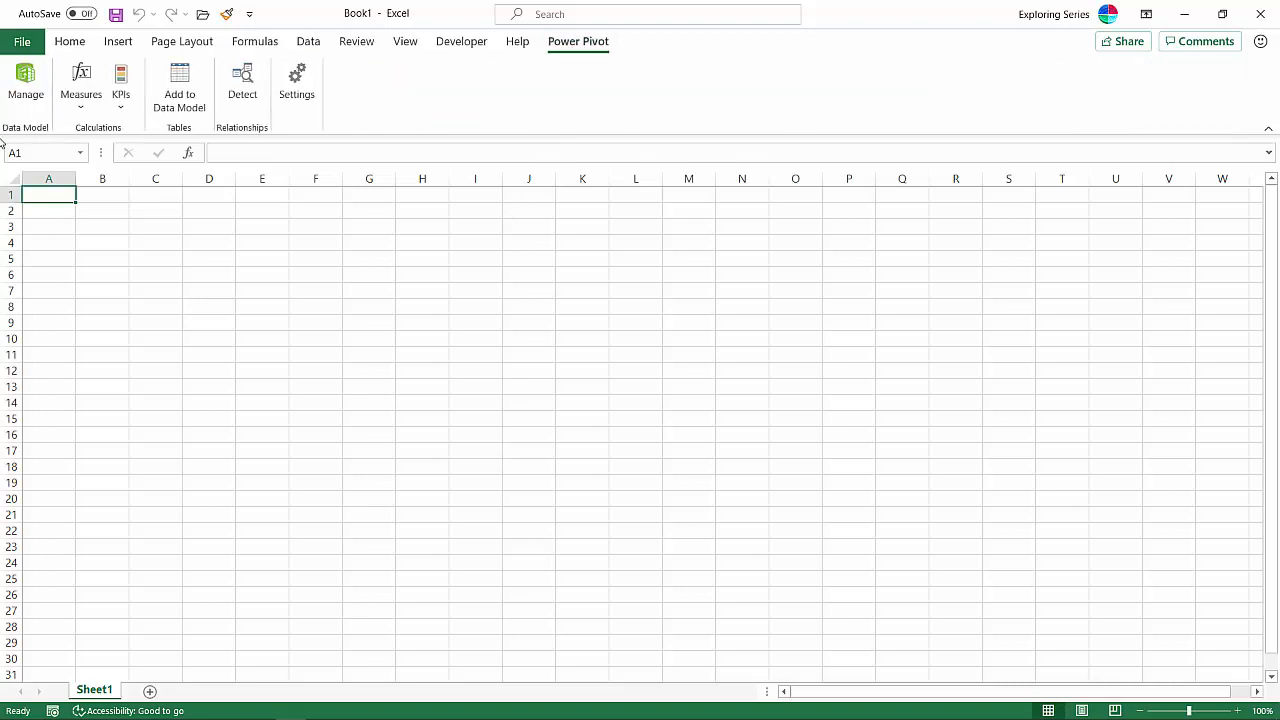
left_click(34, 94)
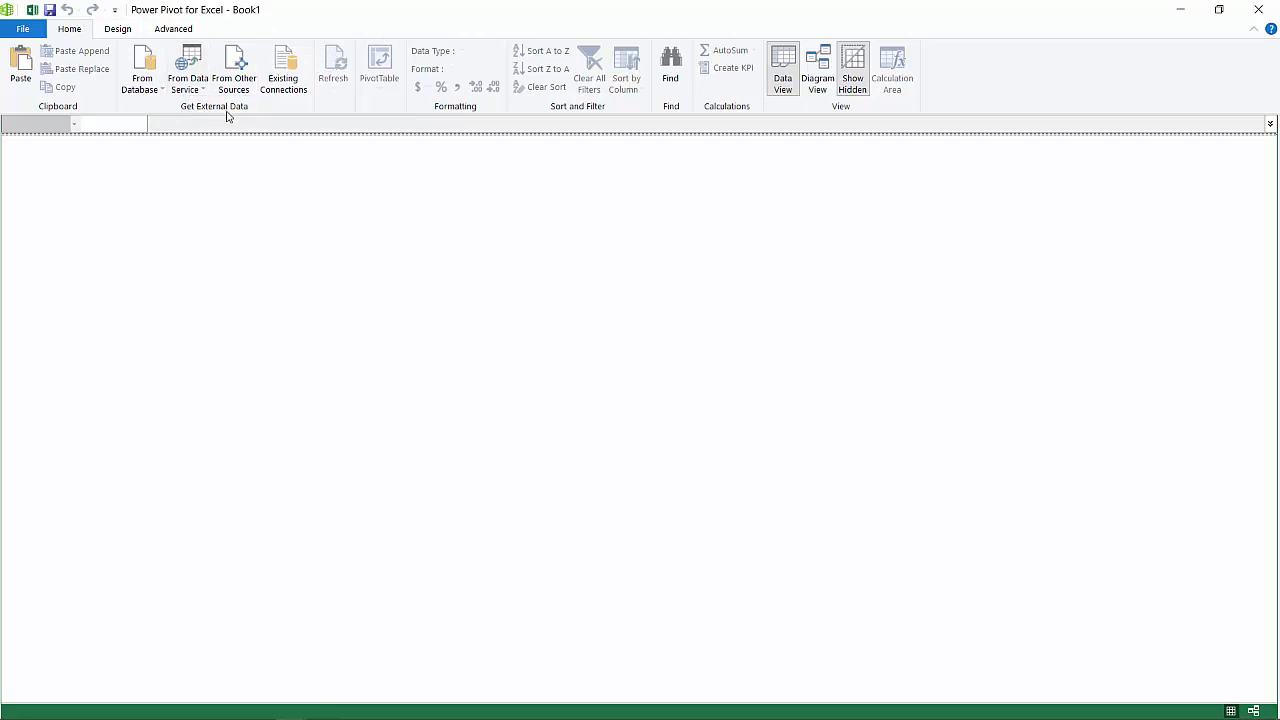
left_click(1258, 9)
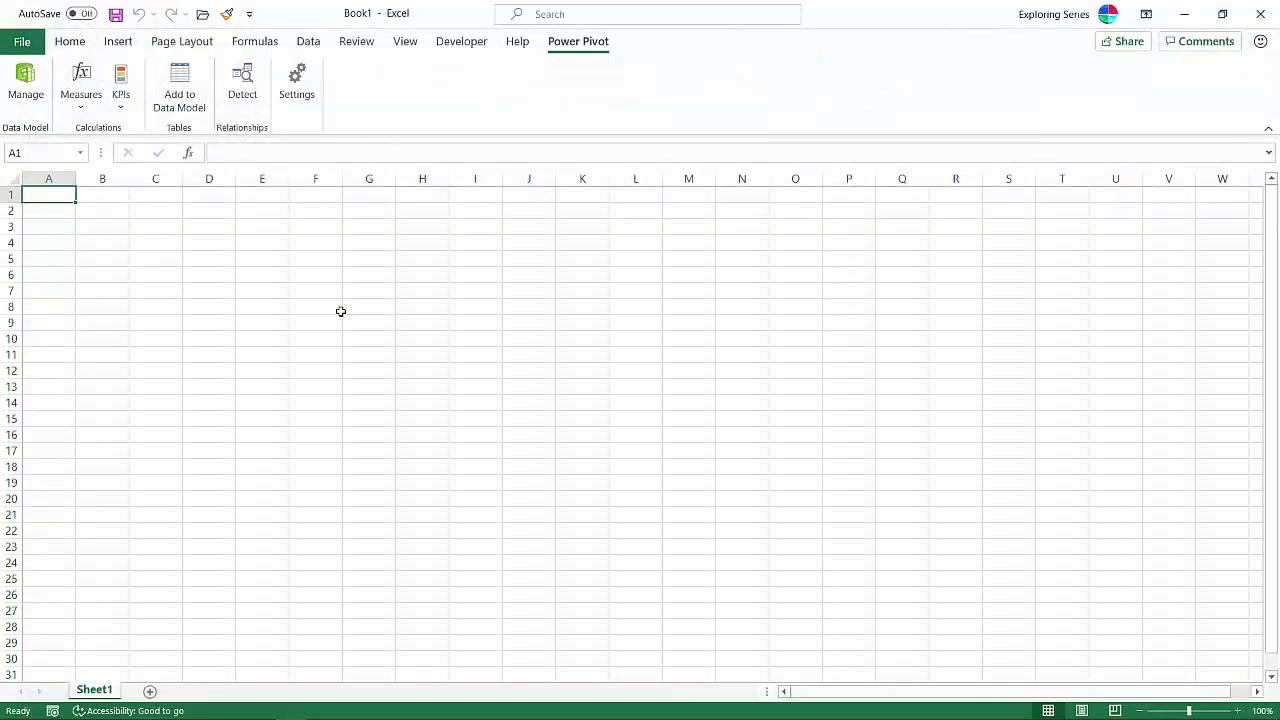
left_click(68, 41)
left_click(322, 43)
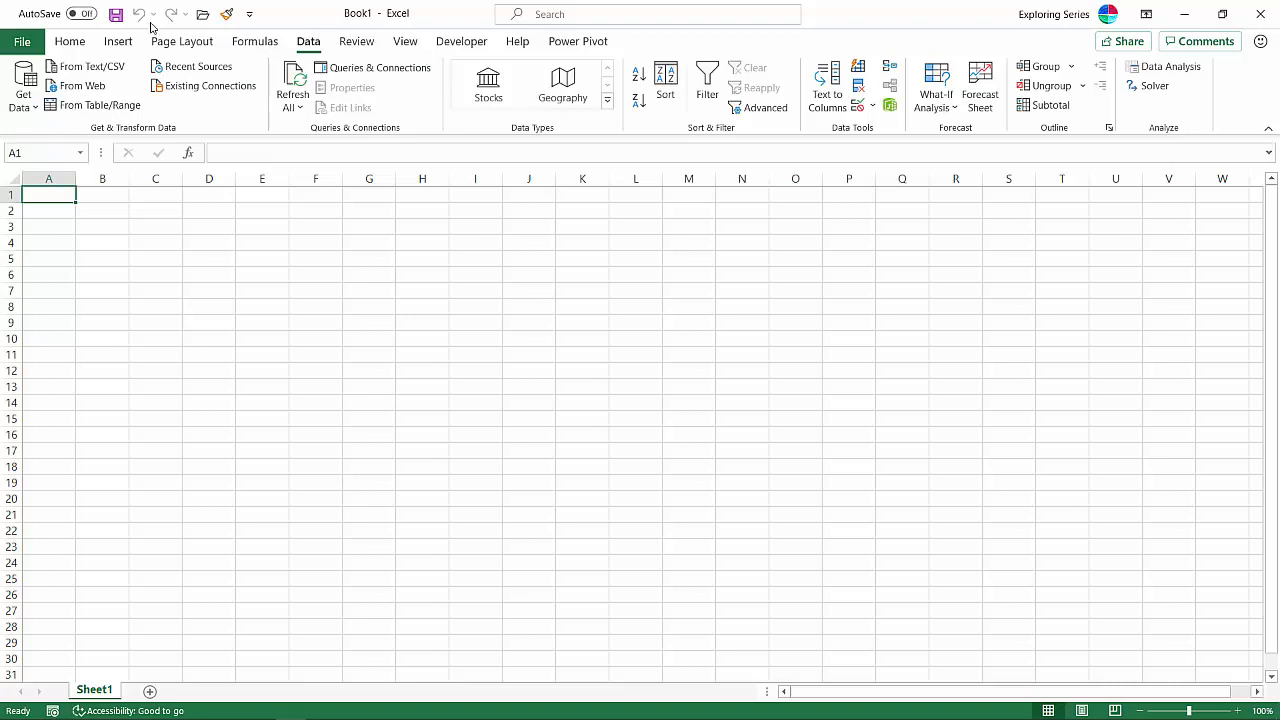
left_click(100, 45)
left_click(85, 47)
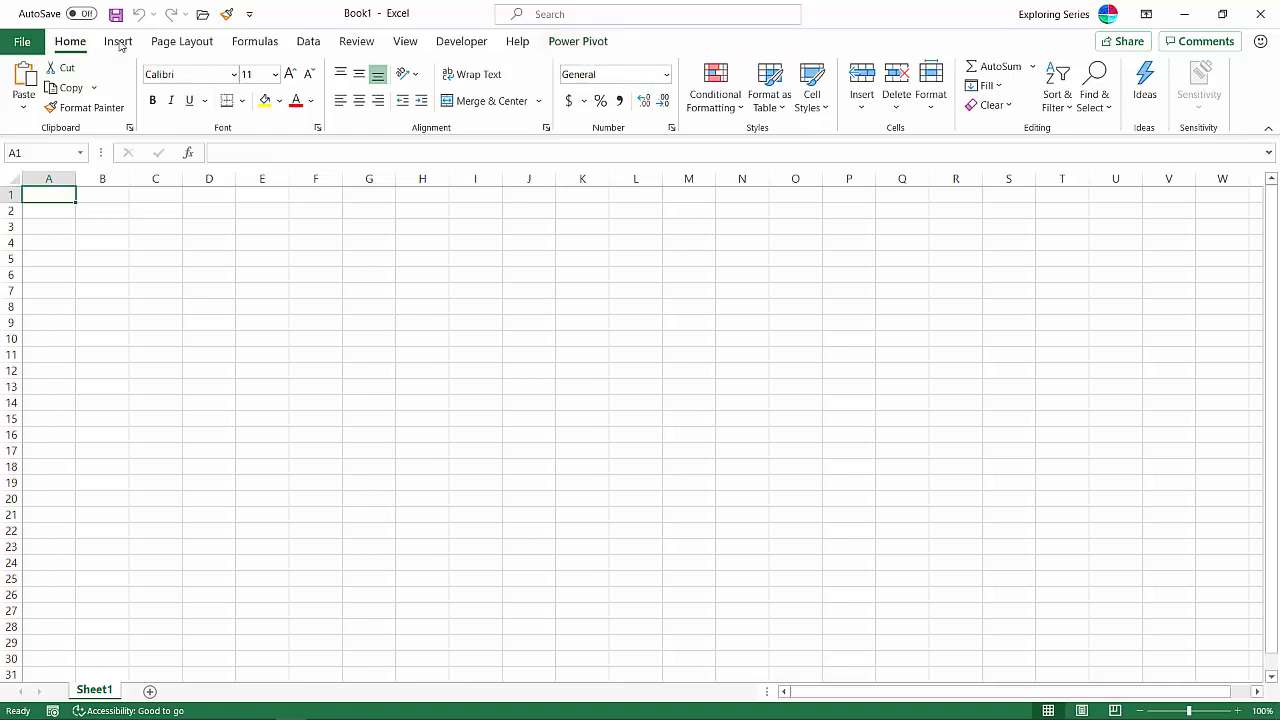
Check in the Excel options which COM add-ins are enabled, including Microsoft Power Pivot for Excel, and close the list without changes.
left_click(24, 42)
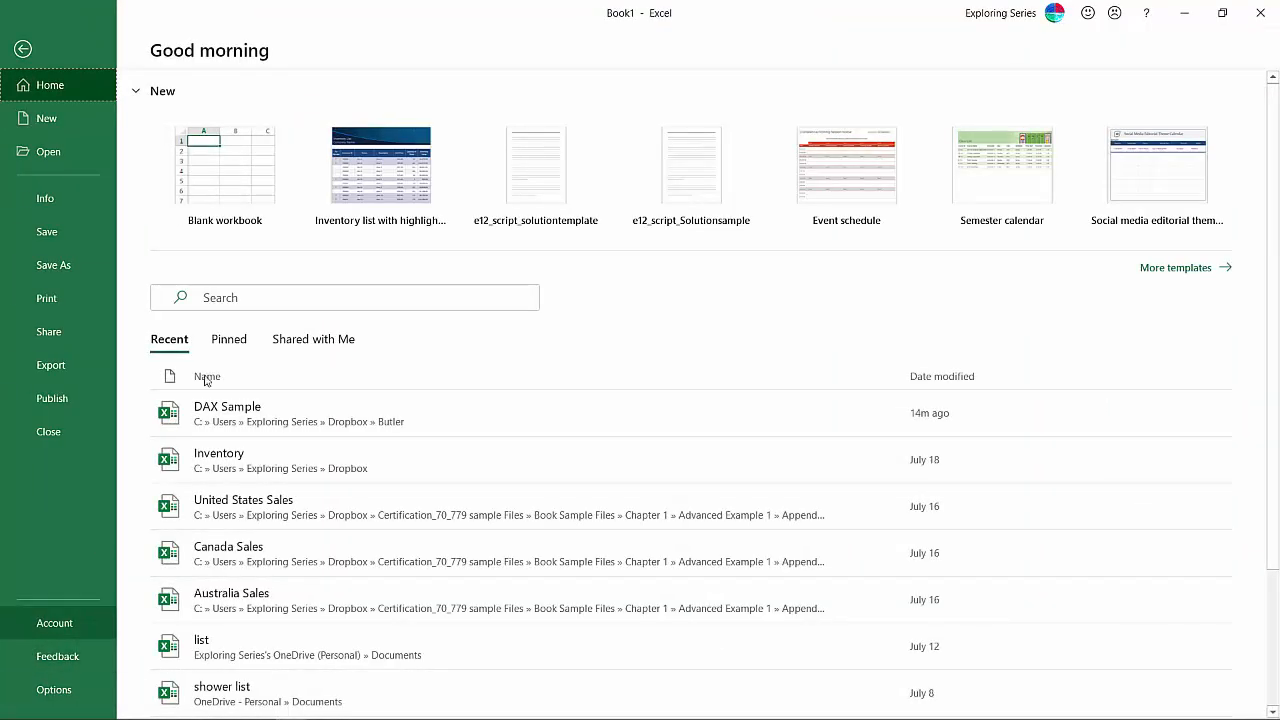
left_click(54, 697)
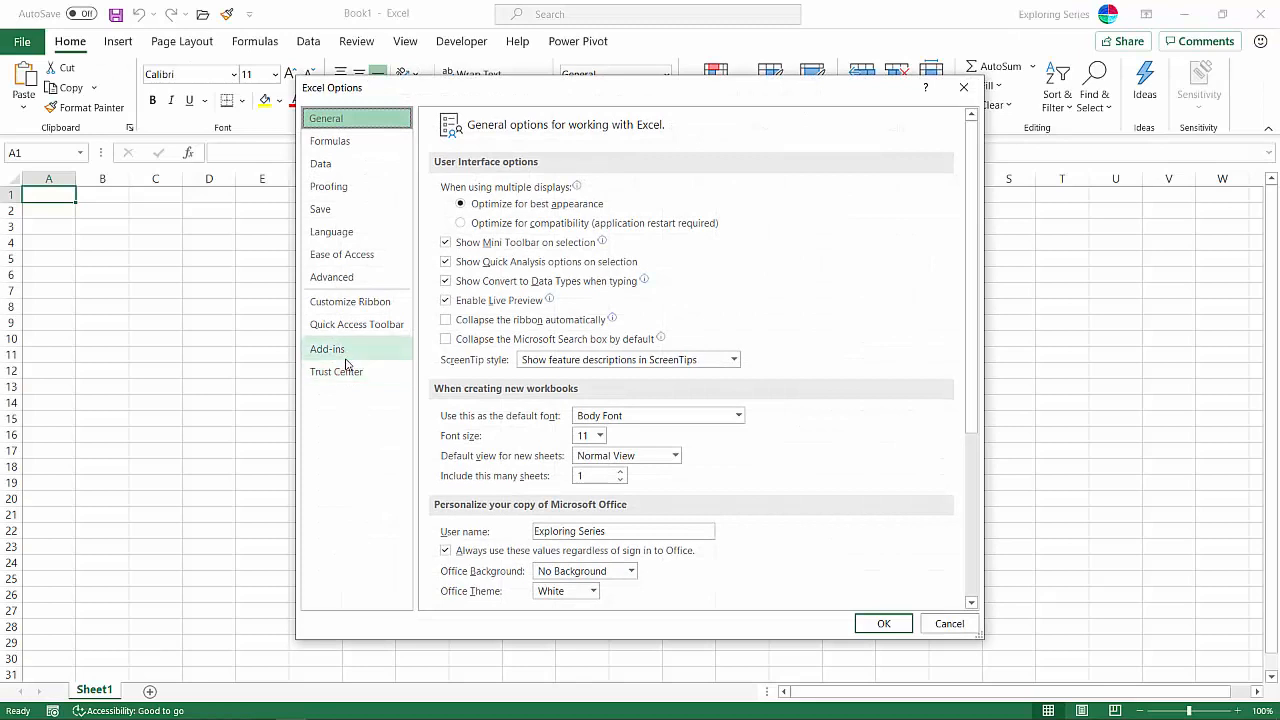
left_click(346, 358)
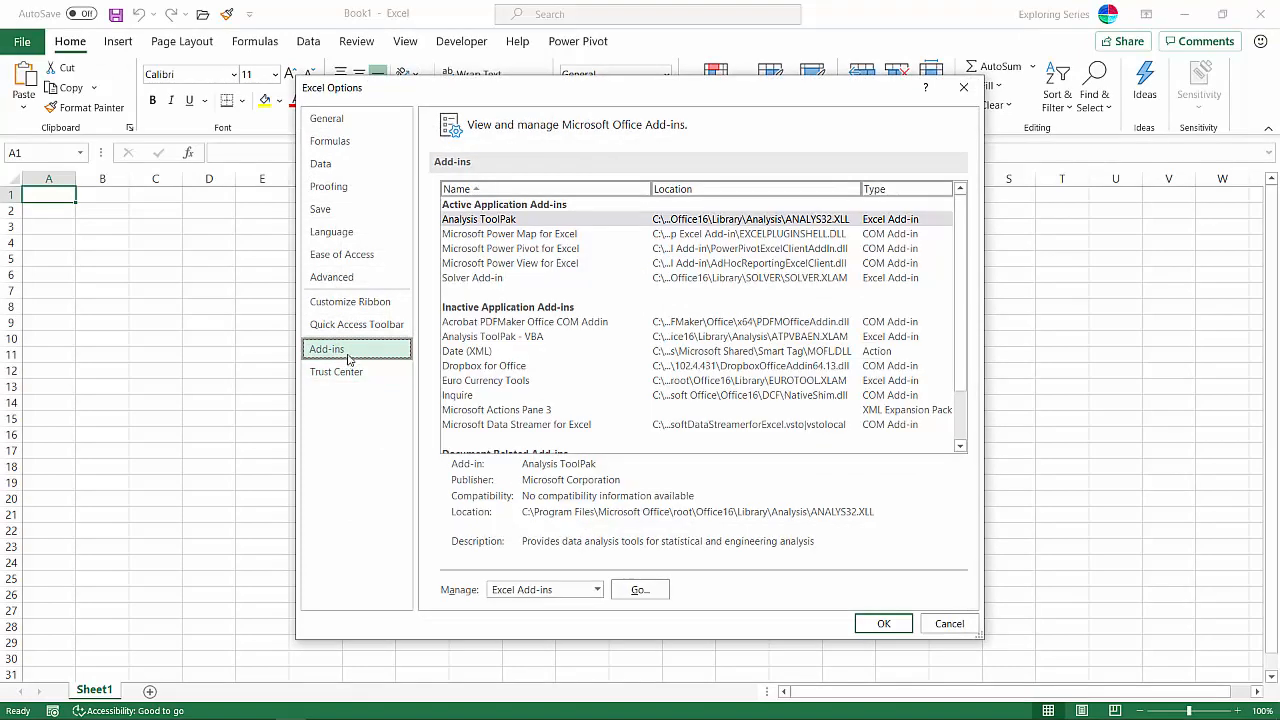
left_click(561, 591)
left_click(574, 621)
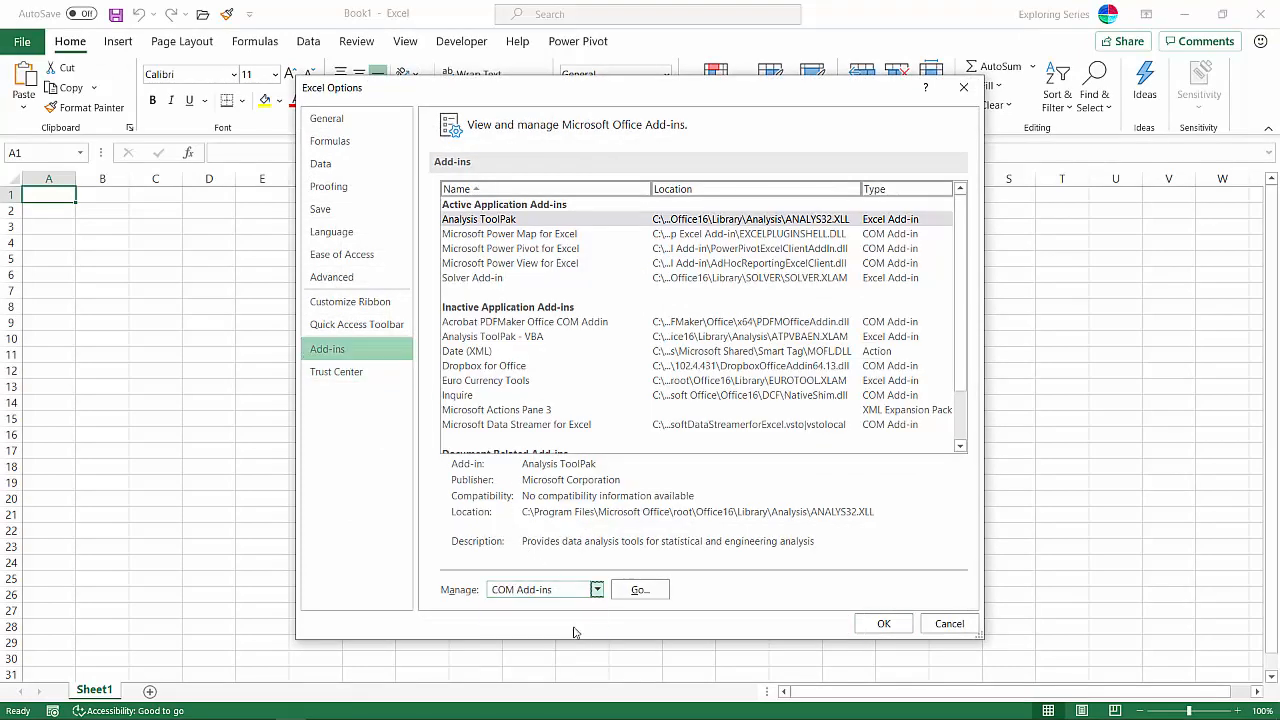
left_click(639, 590)
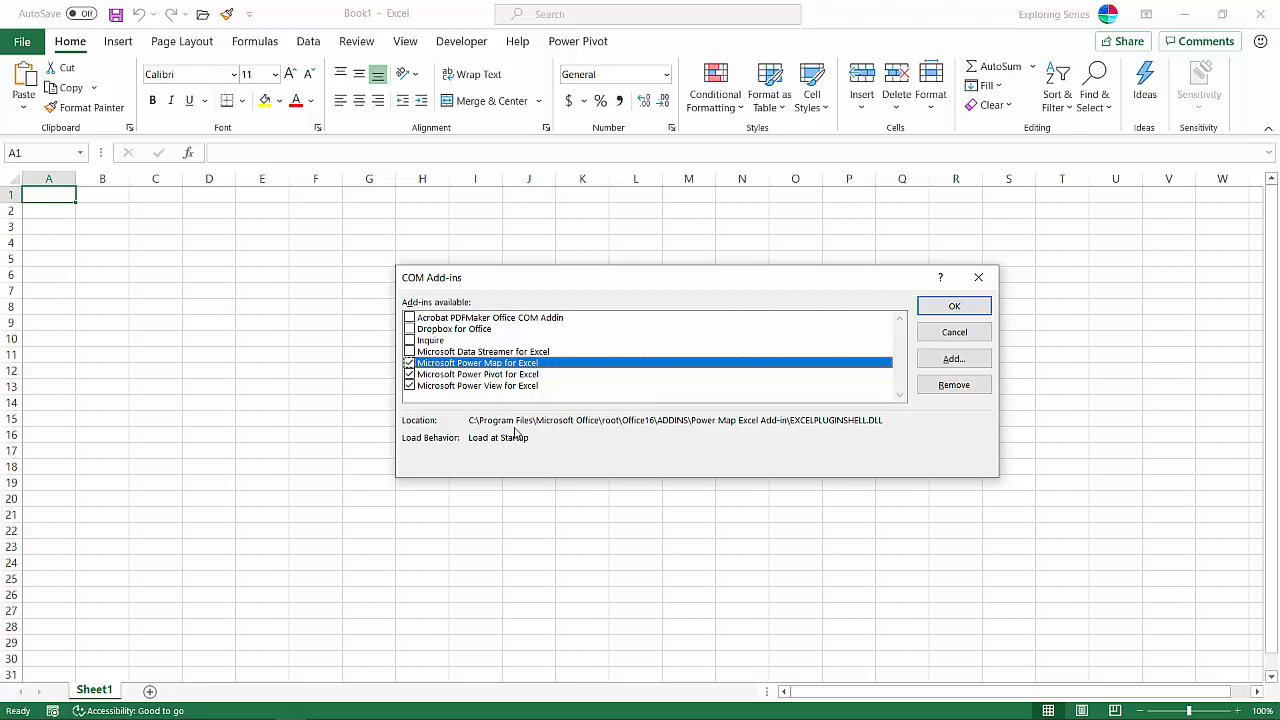
left_click(978, 277)
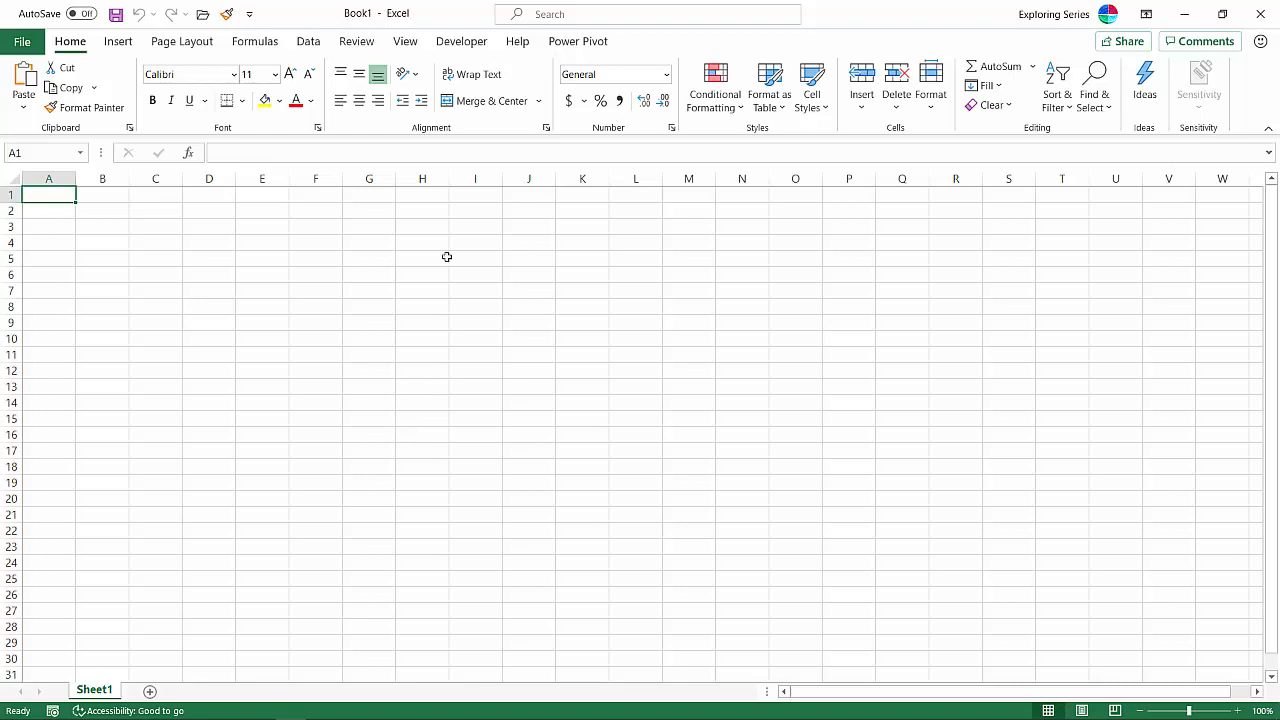
Switch to File Explorer and examine the Access, text and XML source files in the Project 2 Power BI Update folder.
left_click(576, 45)
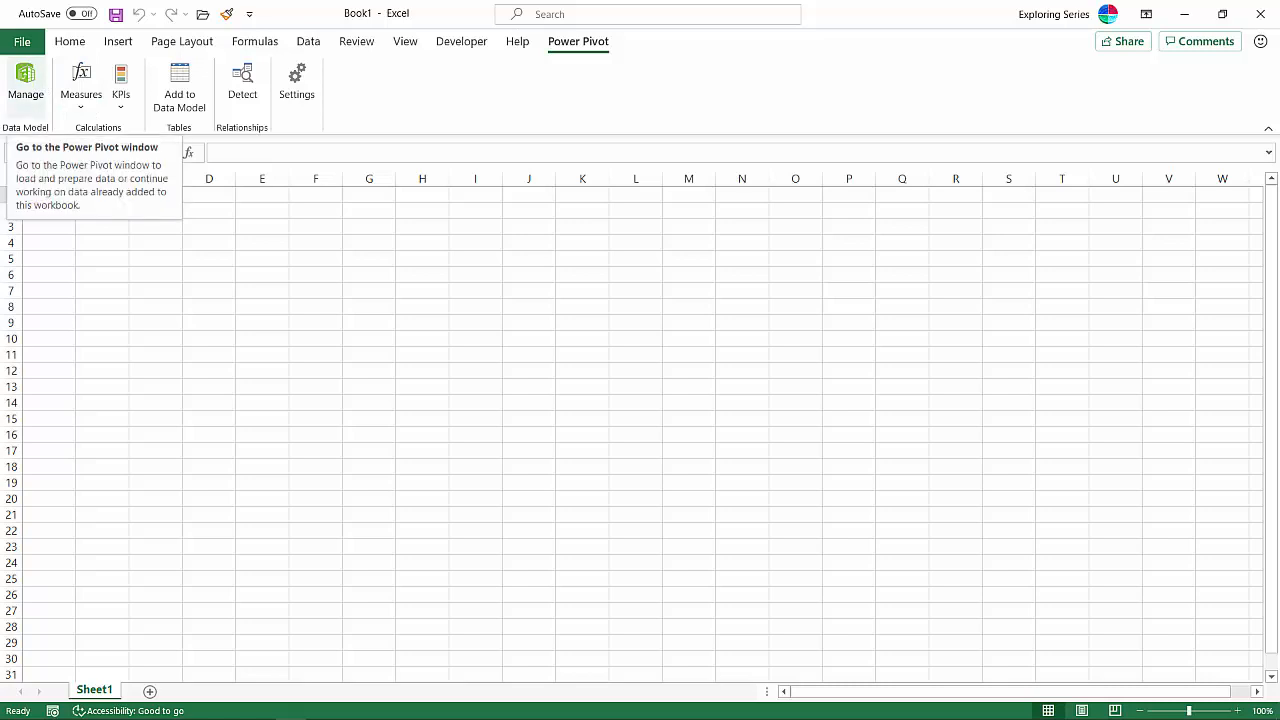
left_click(1200, 13)
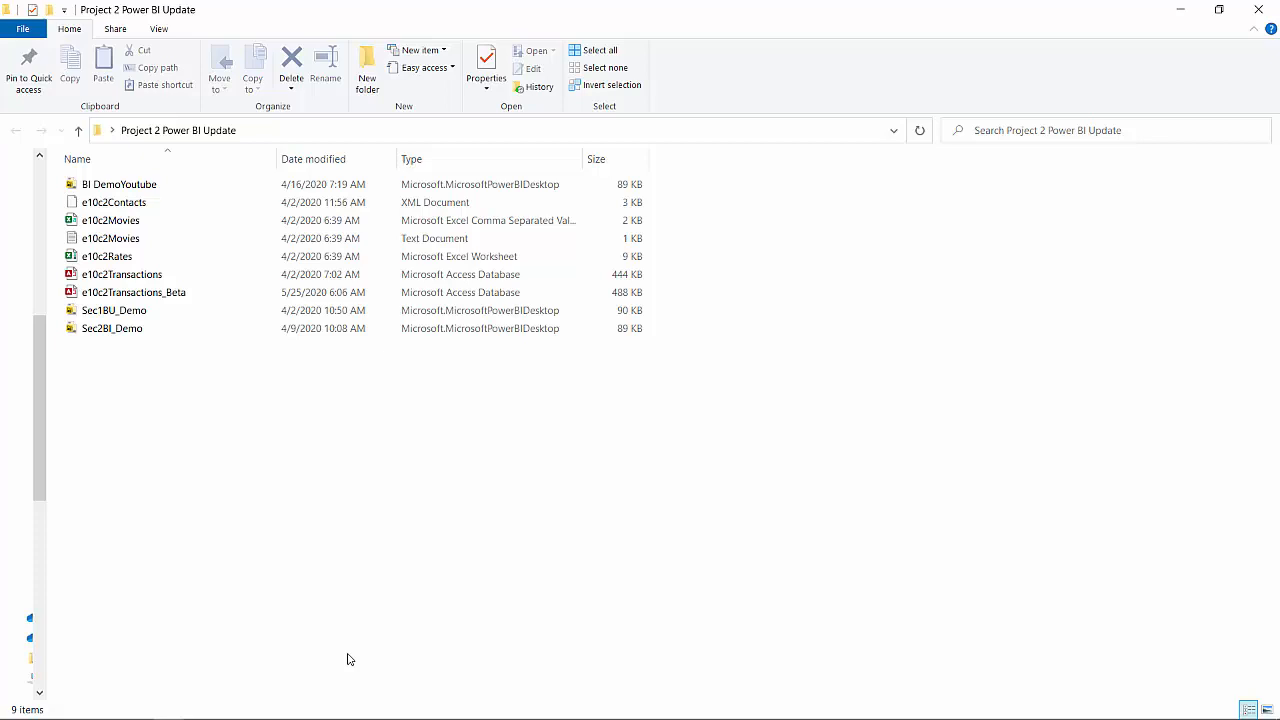
left_click(164, 281)
left_click(166, 292)
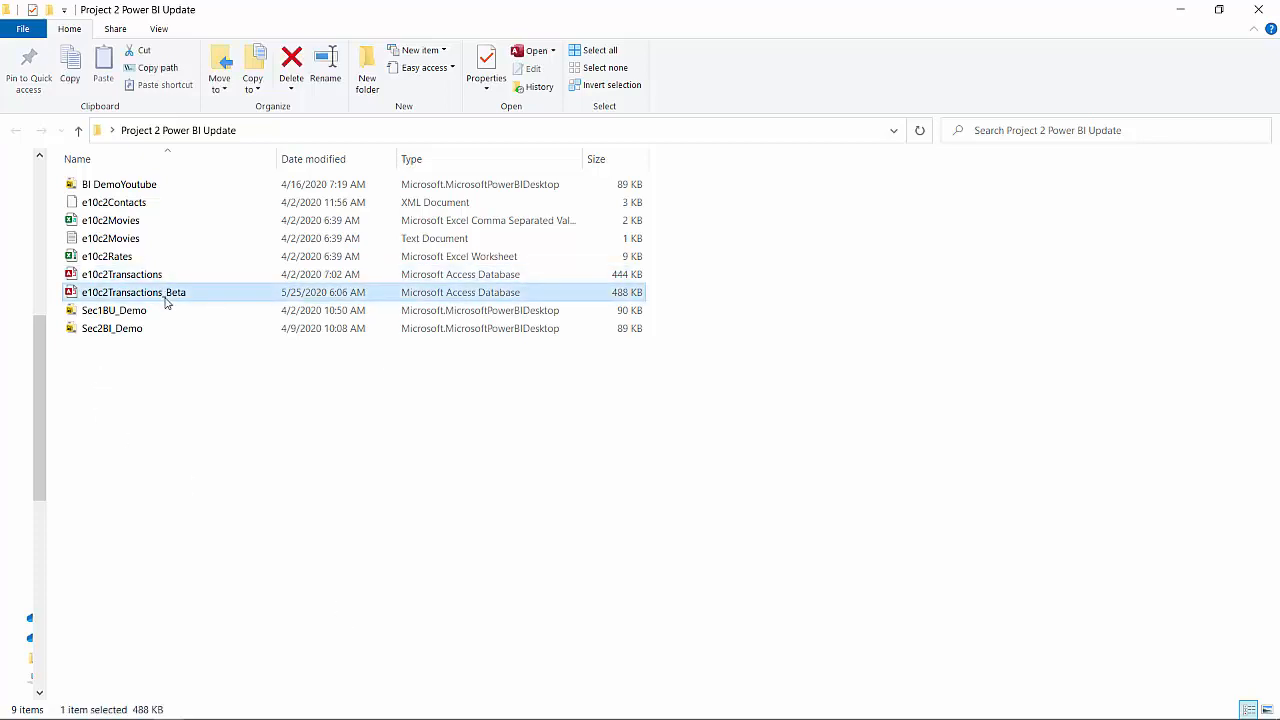
left_click(153, 249)
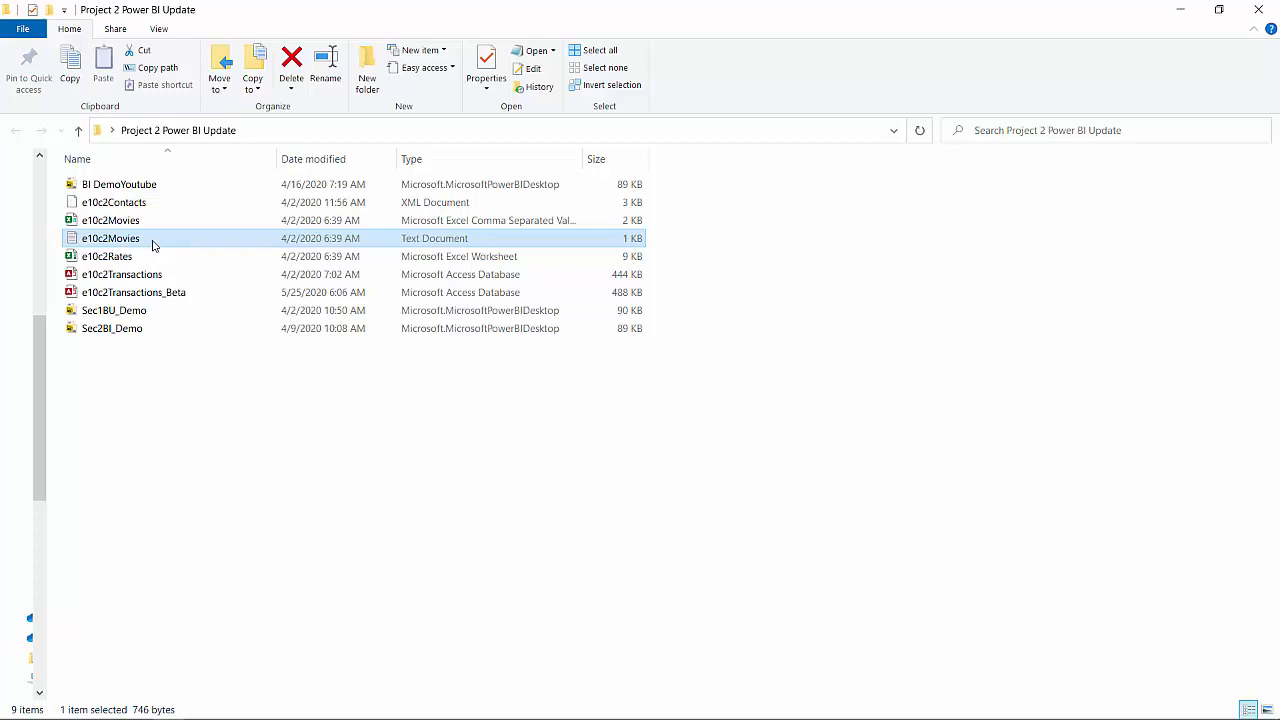
left_click(153, 206)
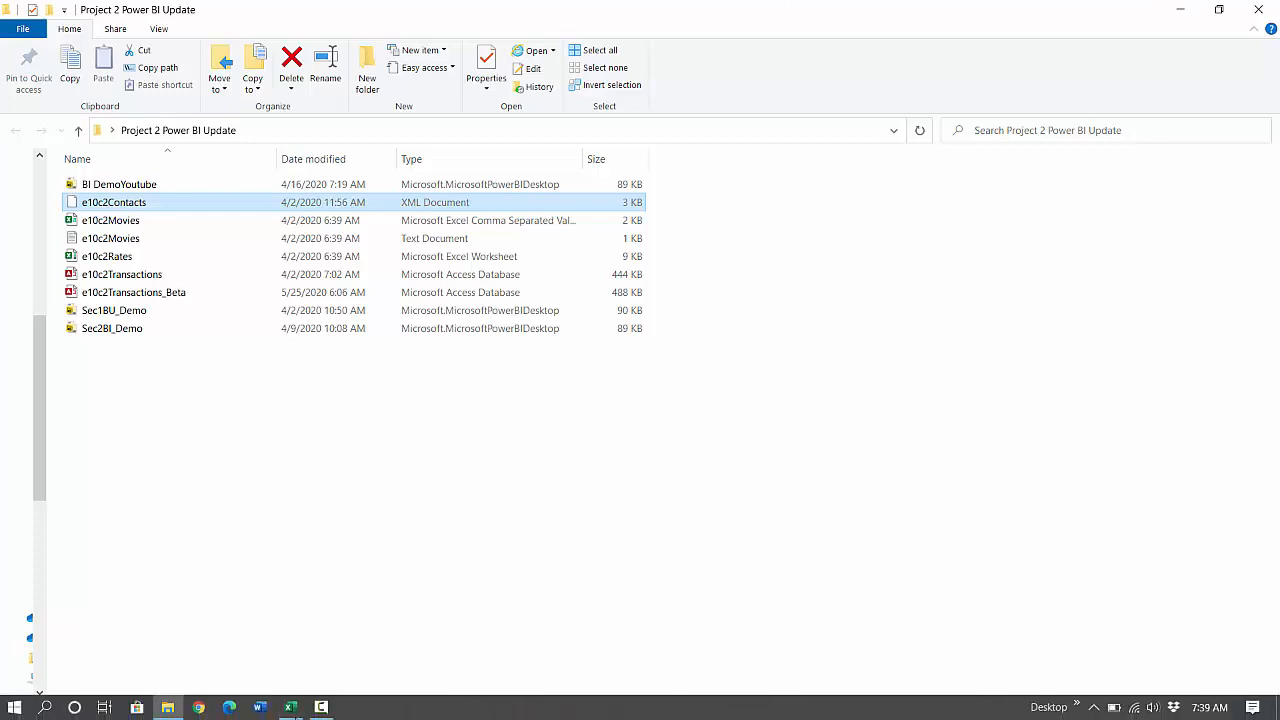
Switch back to the Book1 workbook in Excel and open the Power Pivot window for its data model.
mouse_move(290, 707)
left_click(298, 654)
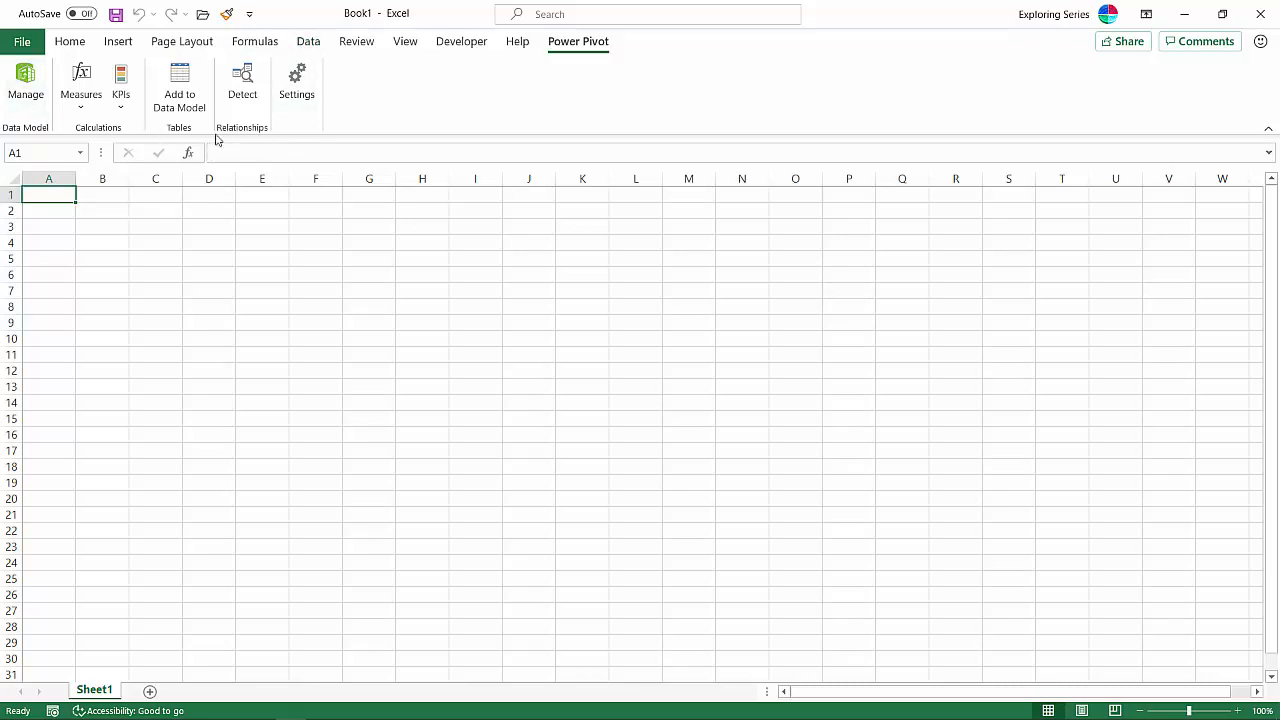
left_click(306, 41)
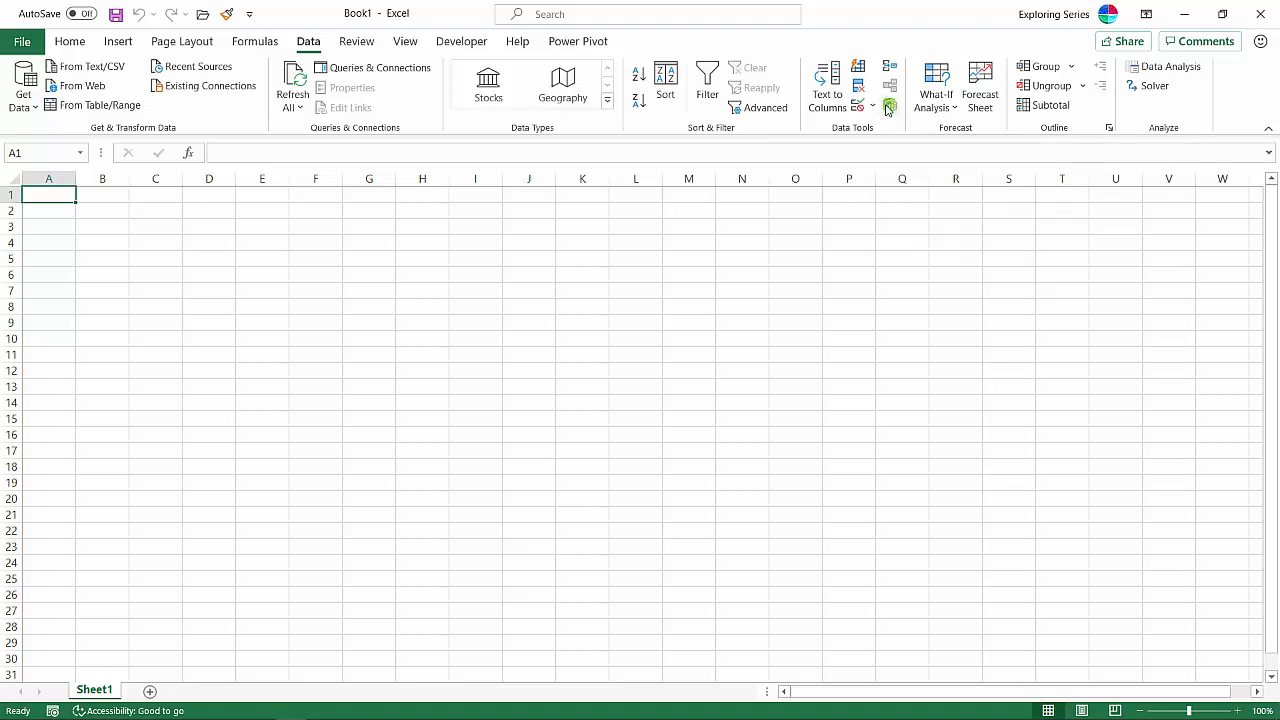
left_click(580, 44)
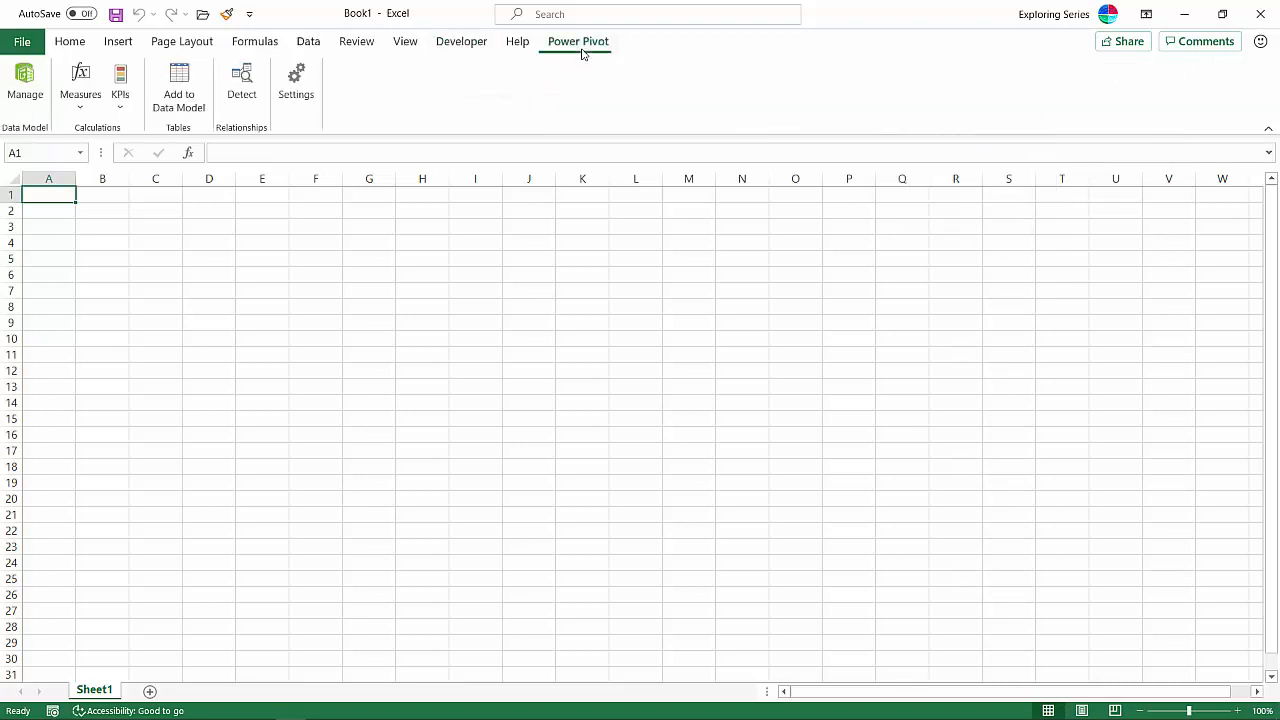
left_click(42, 96)
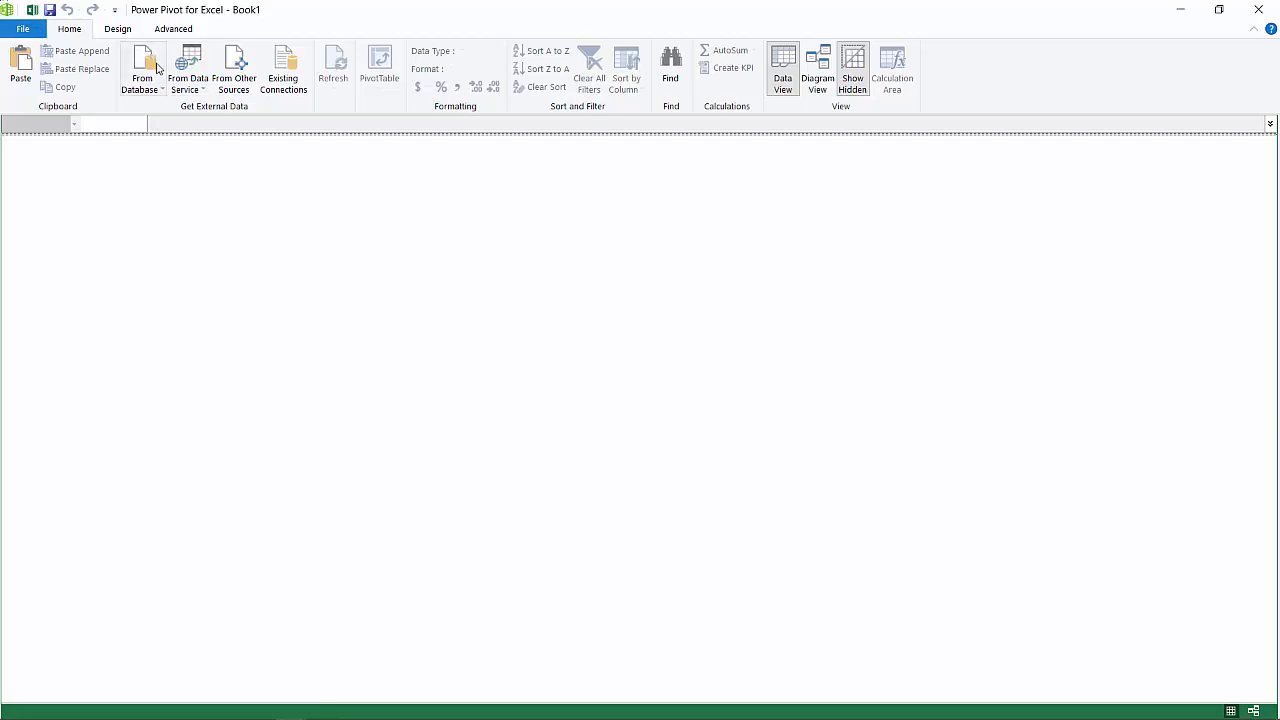
Switch the Power Pivot window to Normal Mode and restore Advanced Mode.
left_click(176, 32)
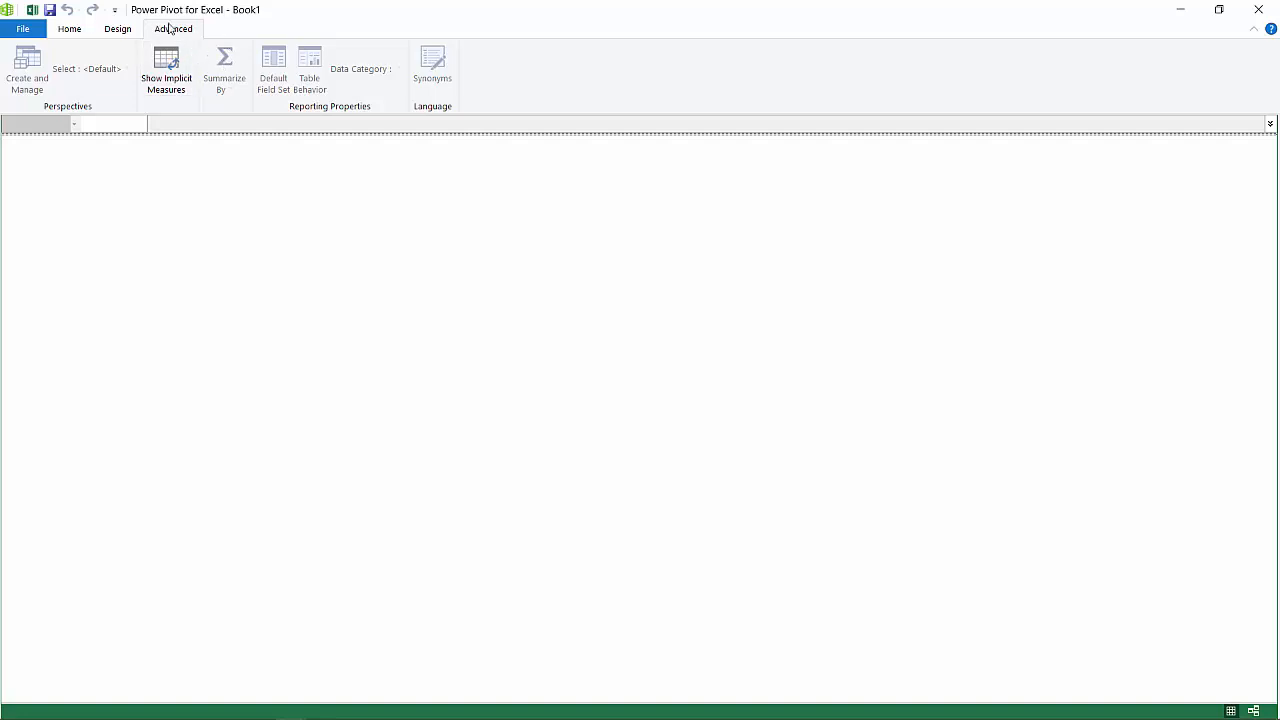
left_click(18, 28)
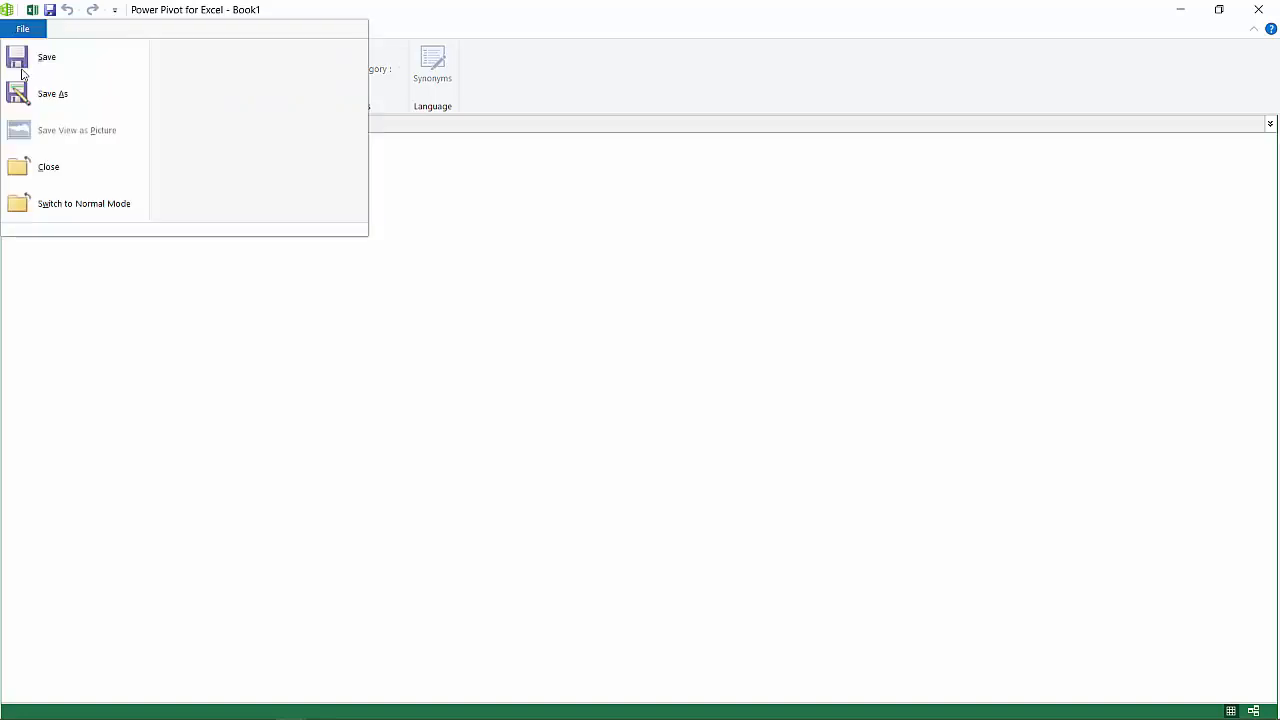
left_click(114, 204)
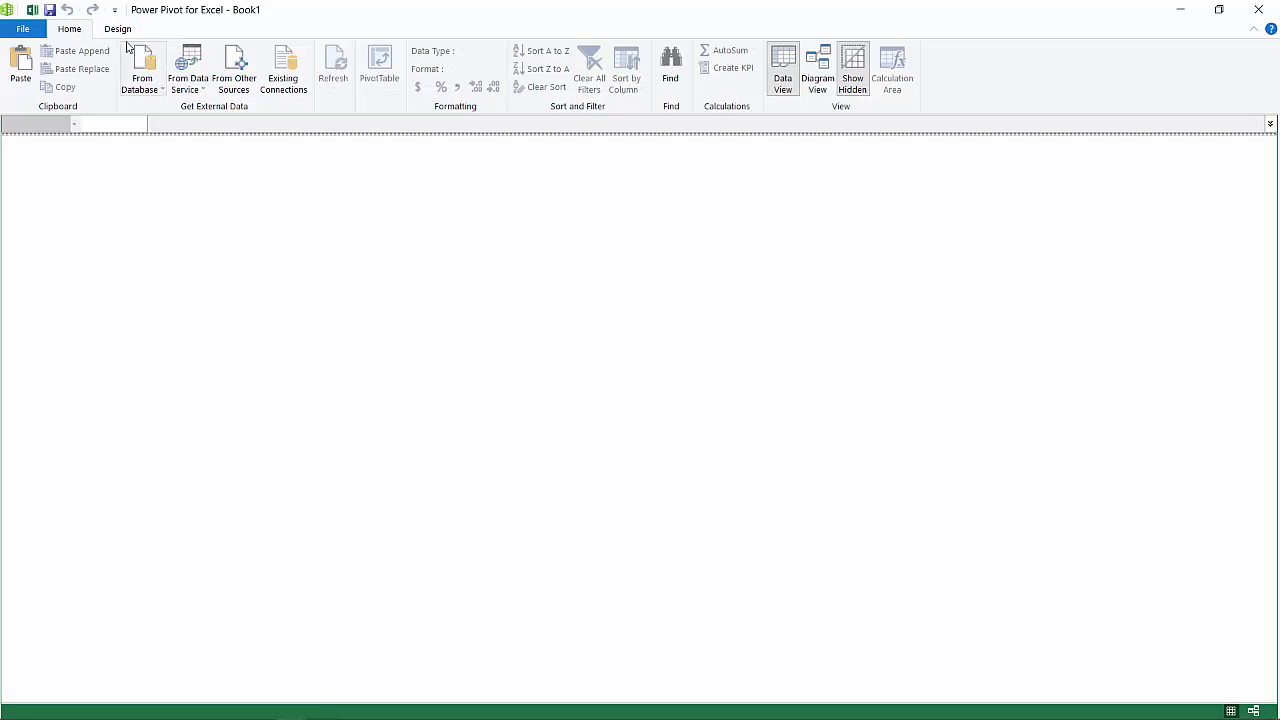
left_click(31, 31)
left_click(101, 202)
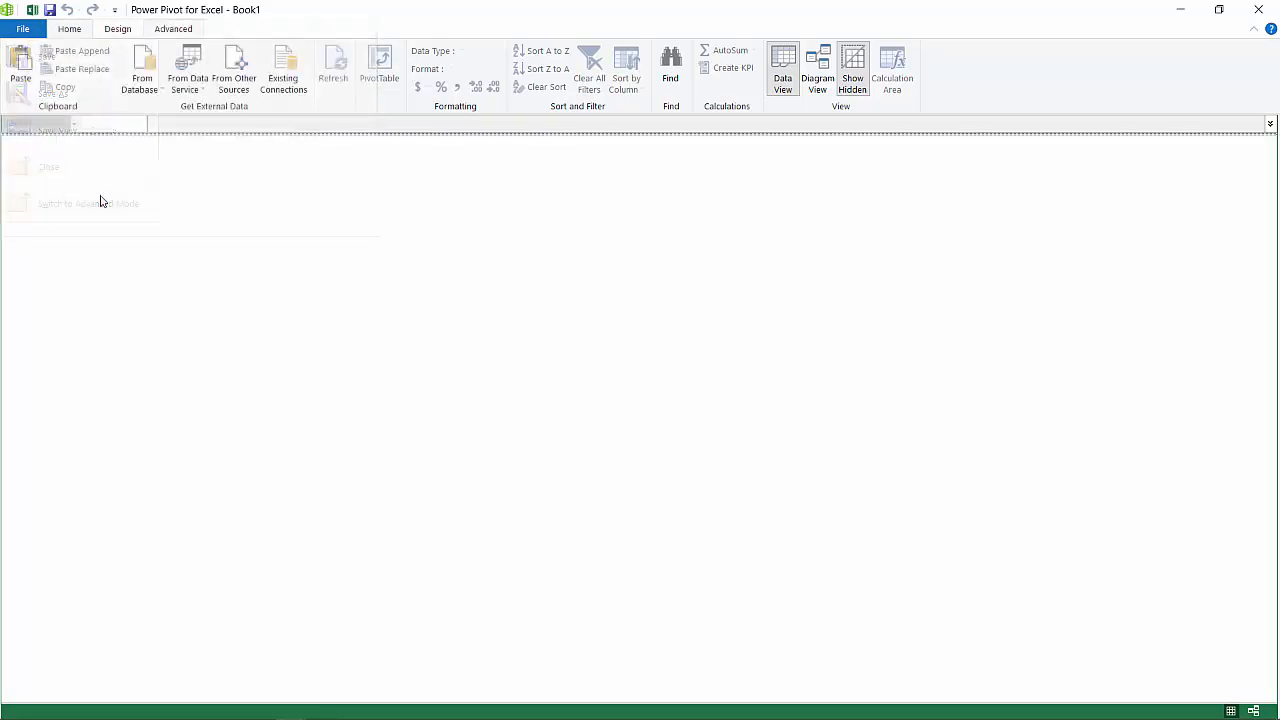
left_click(185, 33)
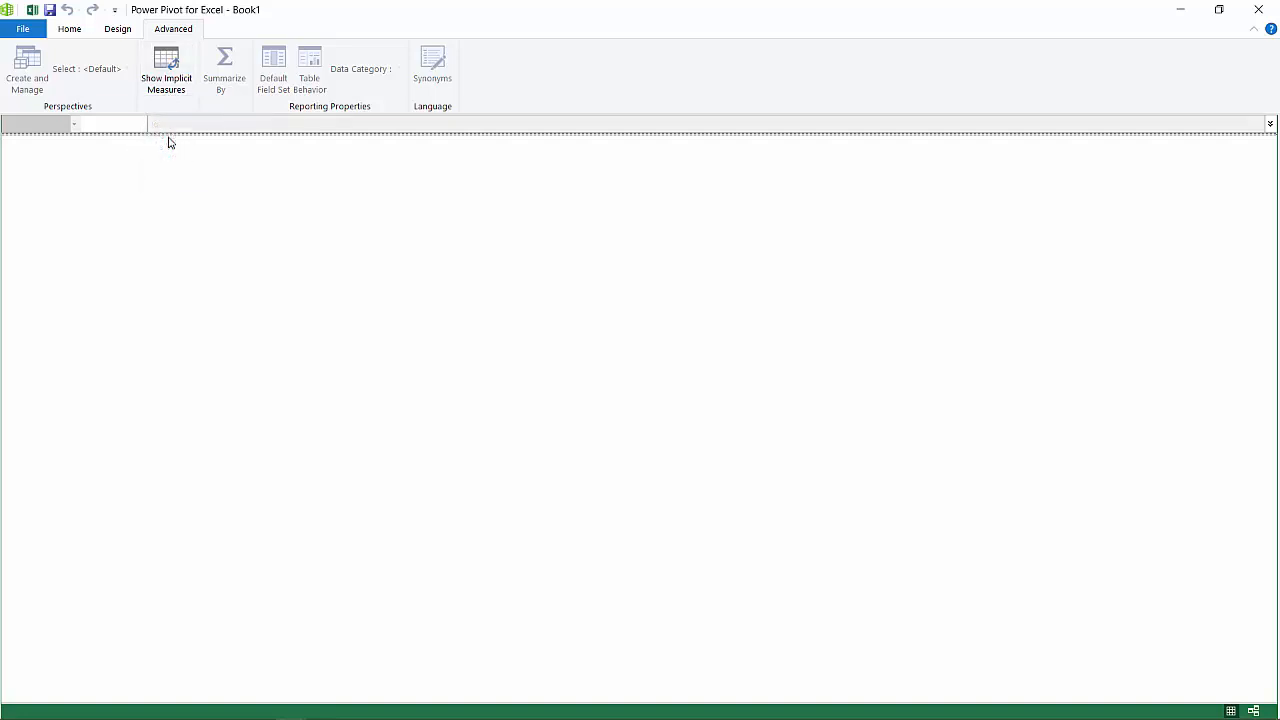
left_click(67, 32)
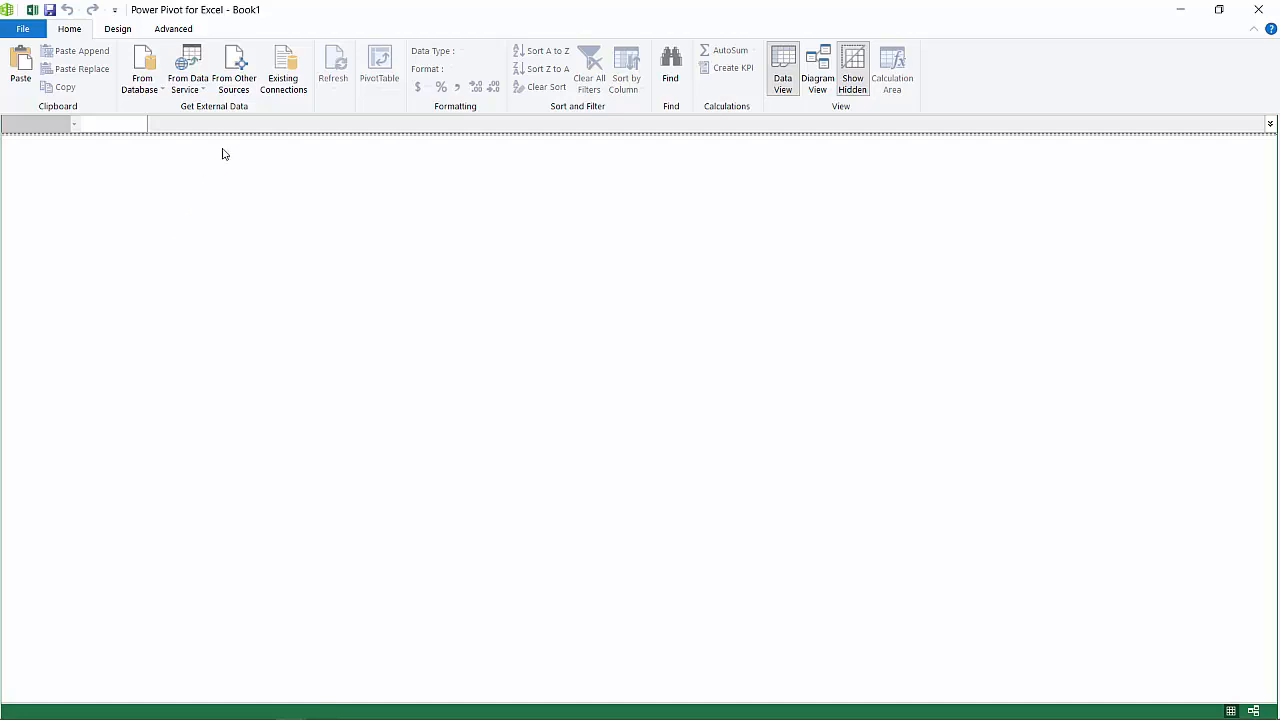
Review the data source types offered by the Table Import Wizard, from relational databases to text files, and cancel it.
left_click(233, 85)
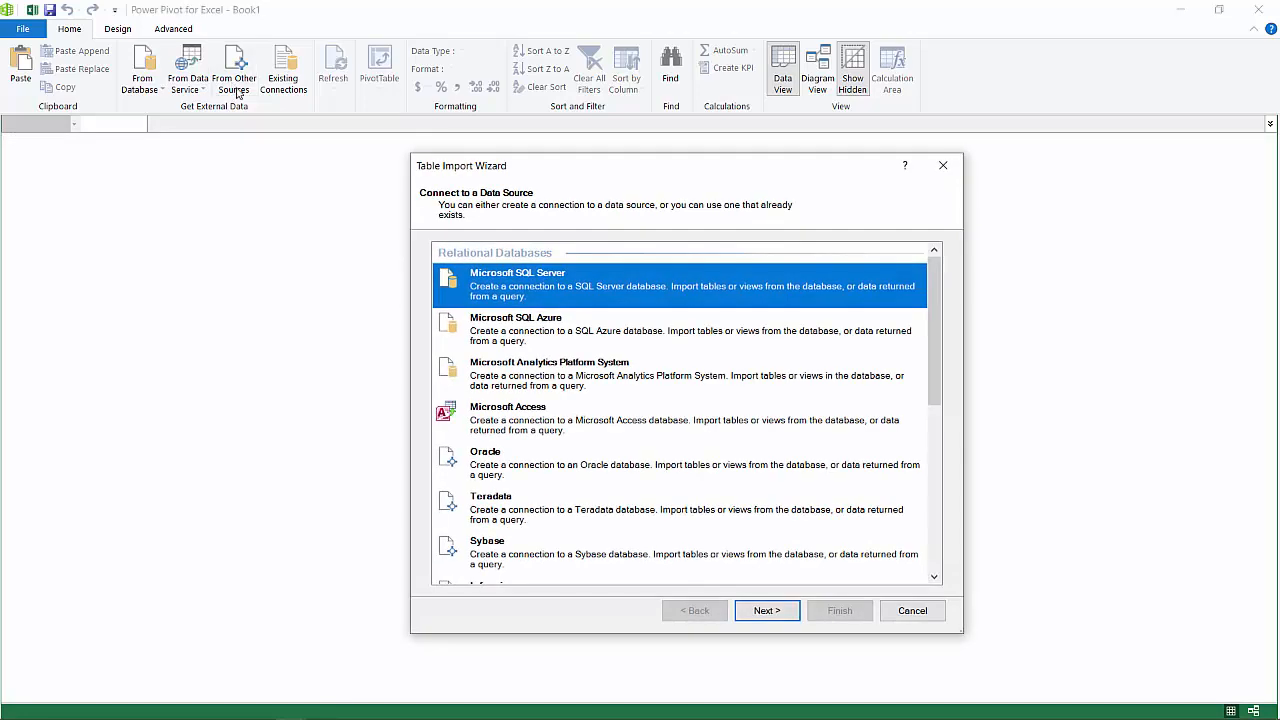
scroll(510, 437, "down", 2)
scroll(508, 437, "down", 5)
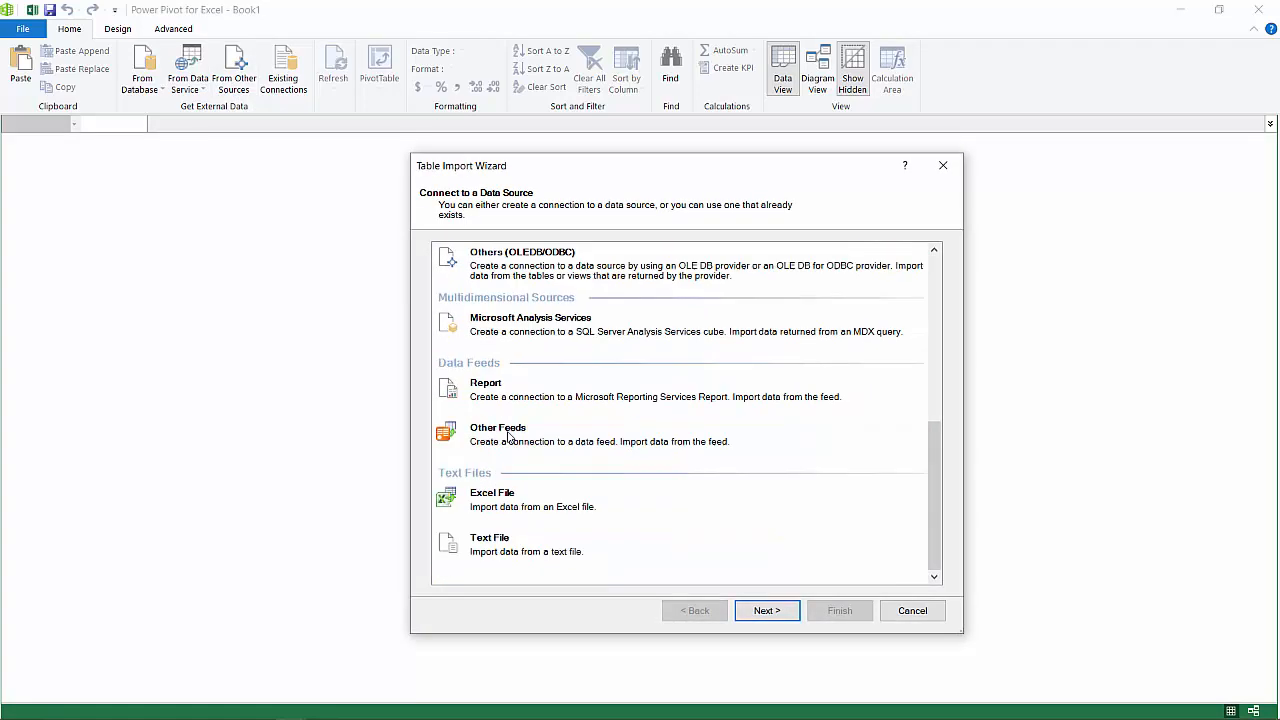
left_click(914, 611)
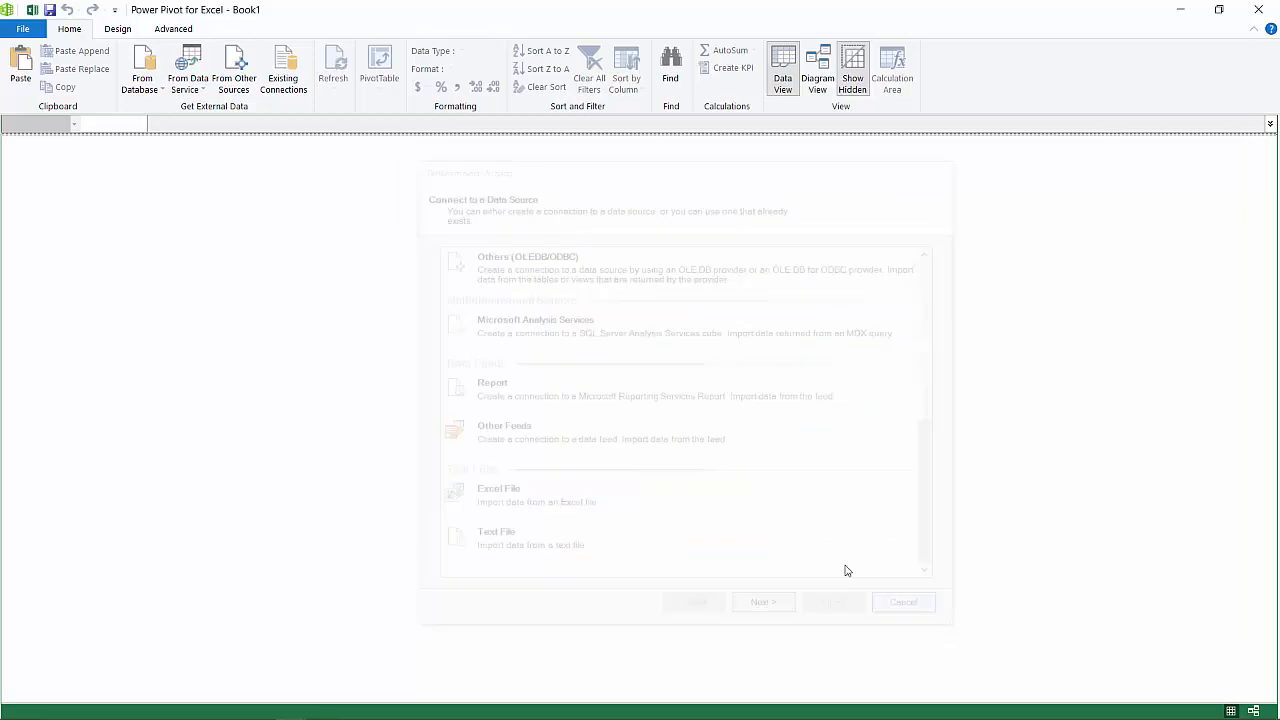
Start an import from an Access database and choose e10c2Transactions_Beta from the Project 2 Power BI Update folder as the source.
left_click(150, 92)
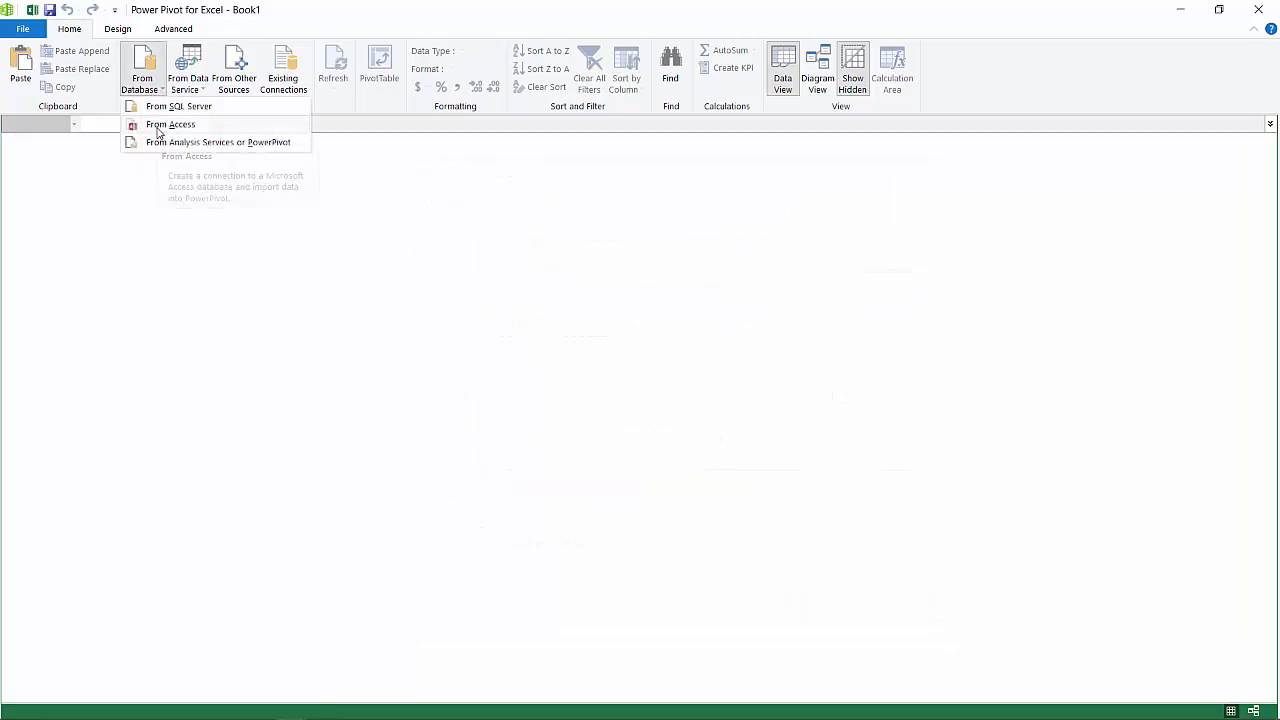
left_click(162, 125)
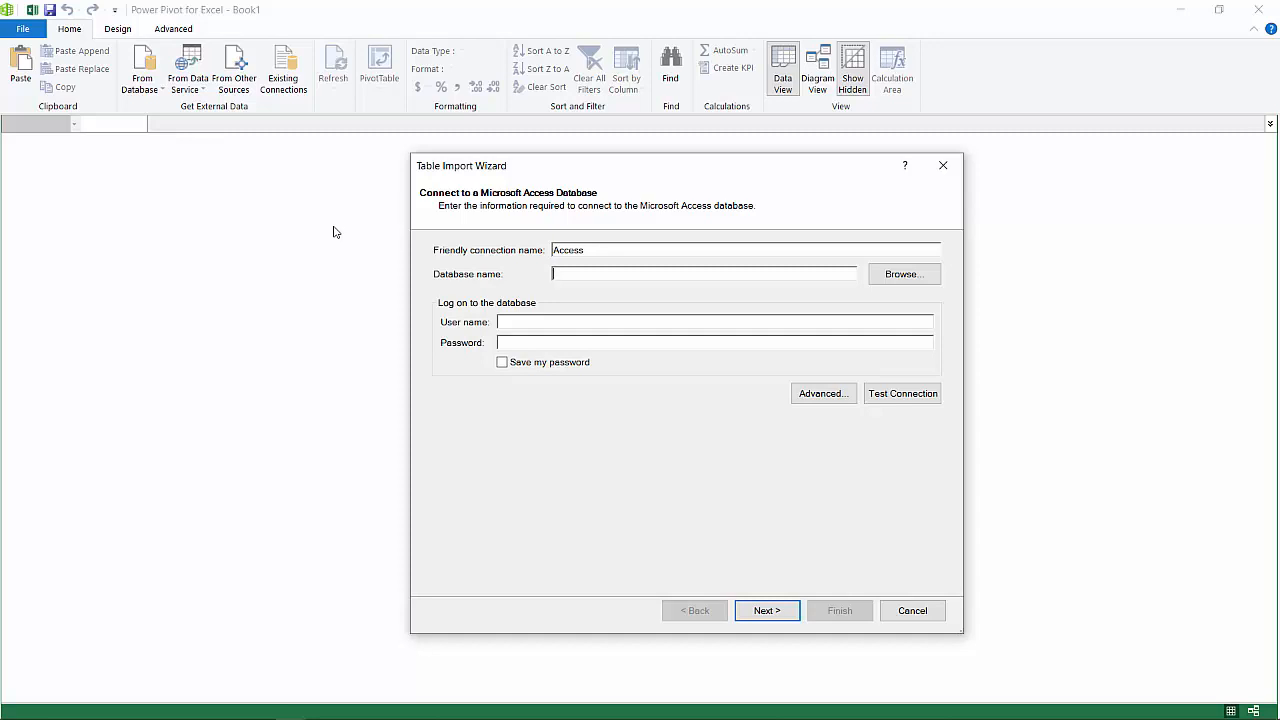
left_click(896, 285)
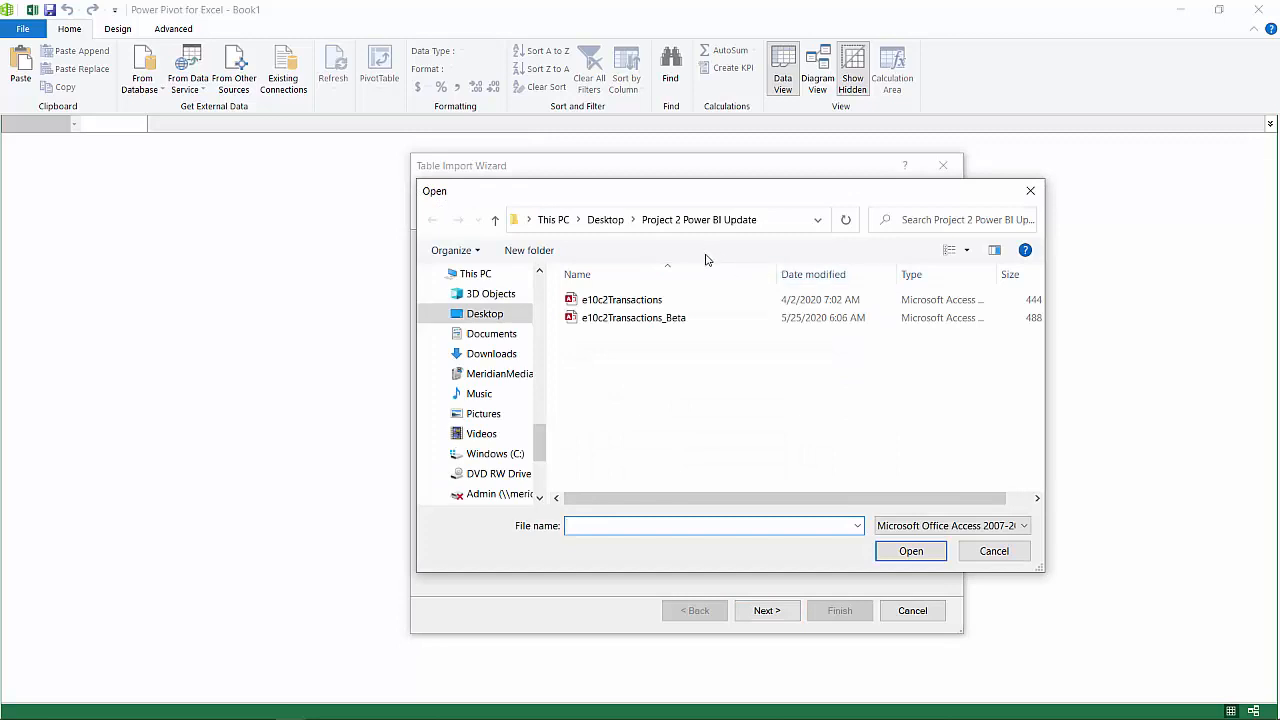
left_click(634, 322)
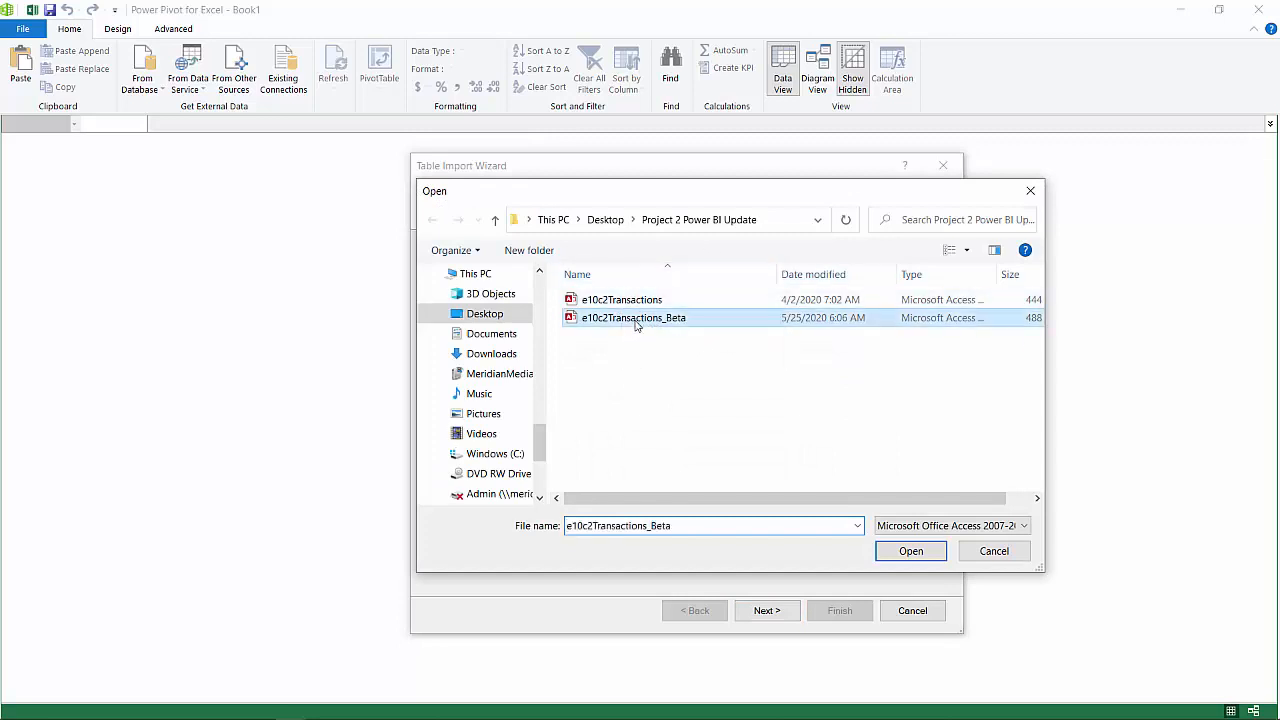
left_click(905, 552)
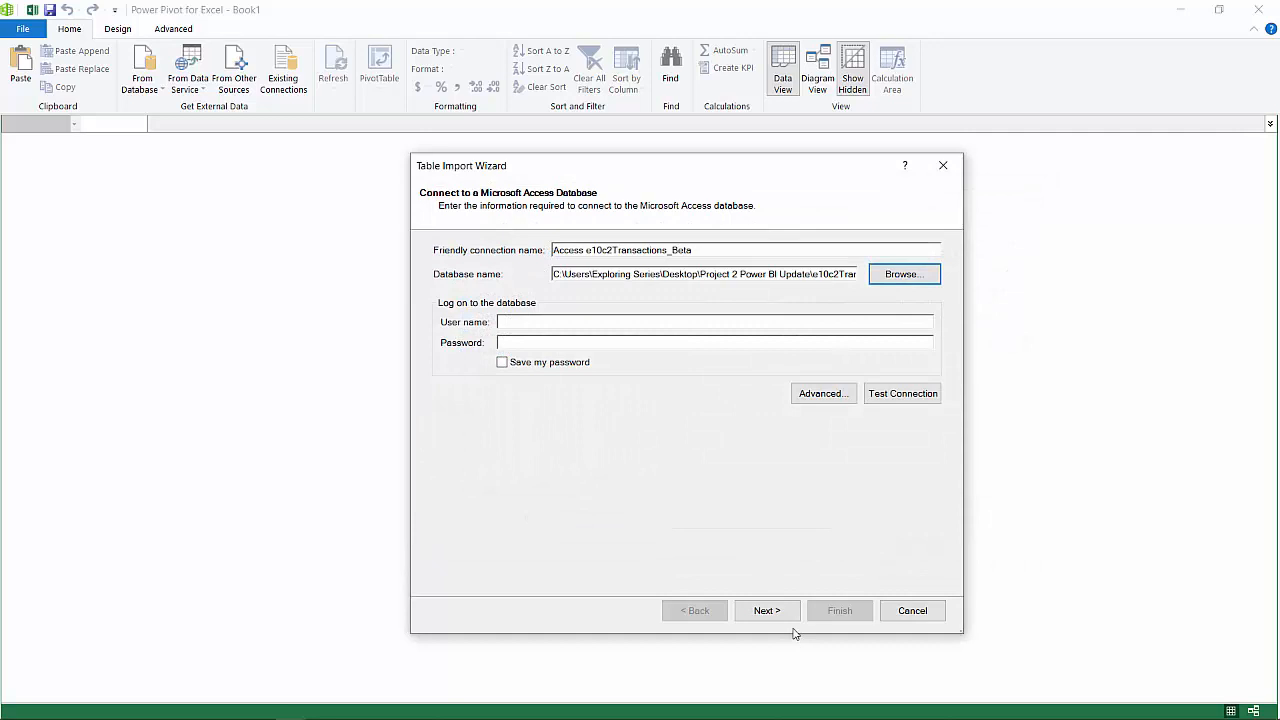
Import the Transactions table by selecting from the list of tables and views, and widen its Date column.
left_click(768, 611)
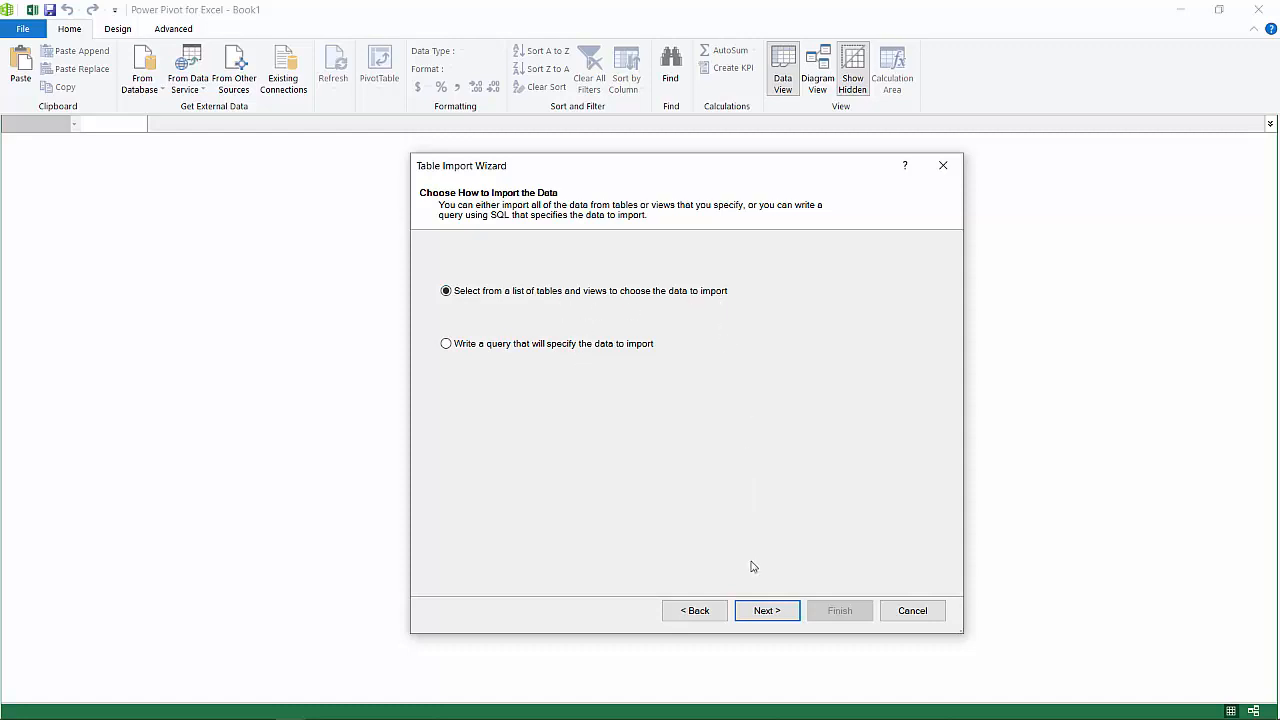
left_click(775, 618)
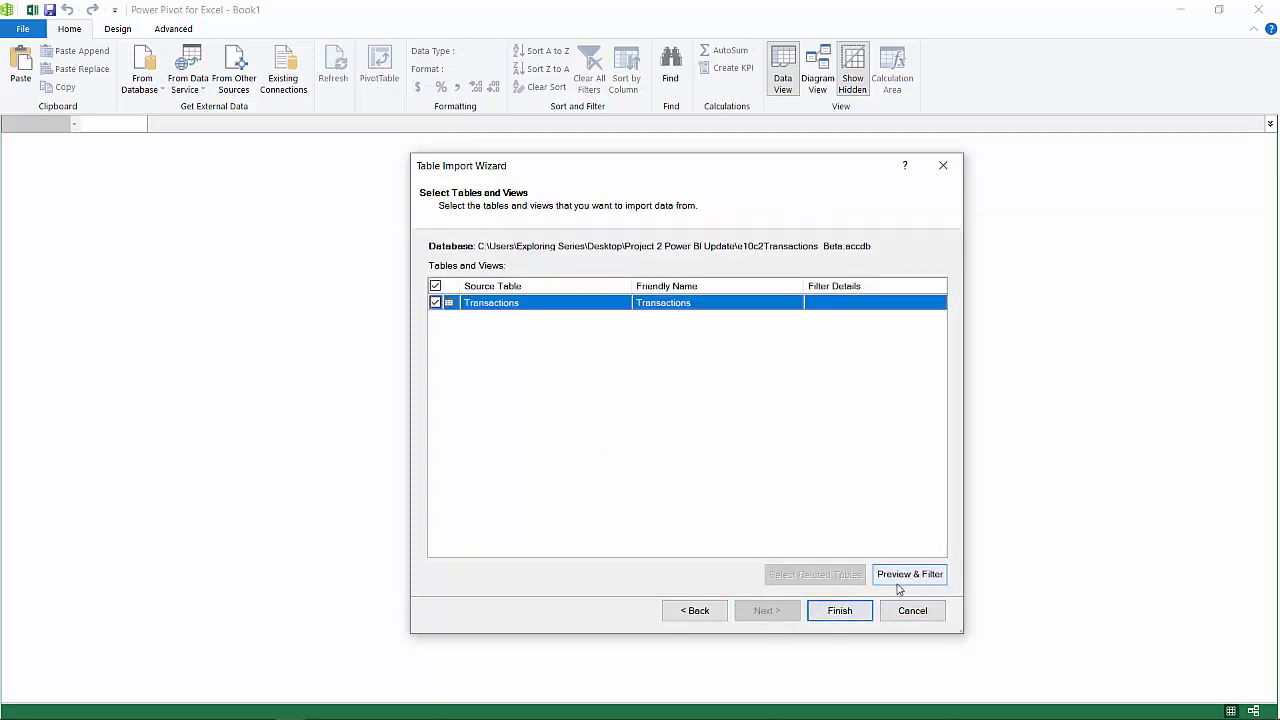
left_click(864, 610)
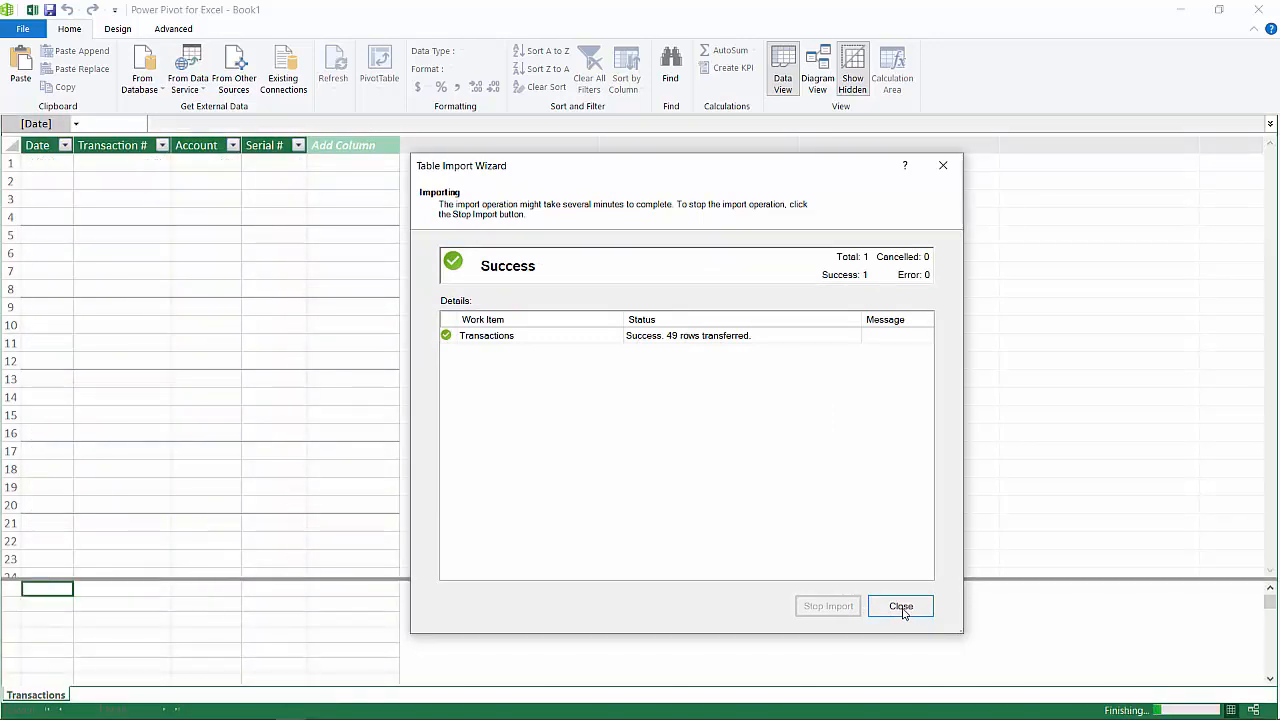
left_click(903, 612)
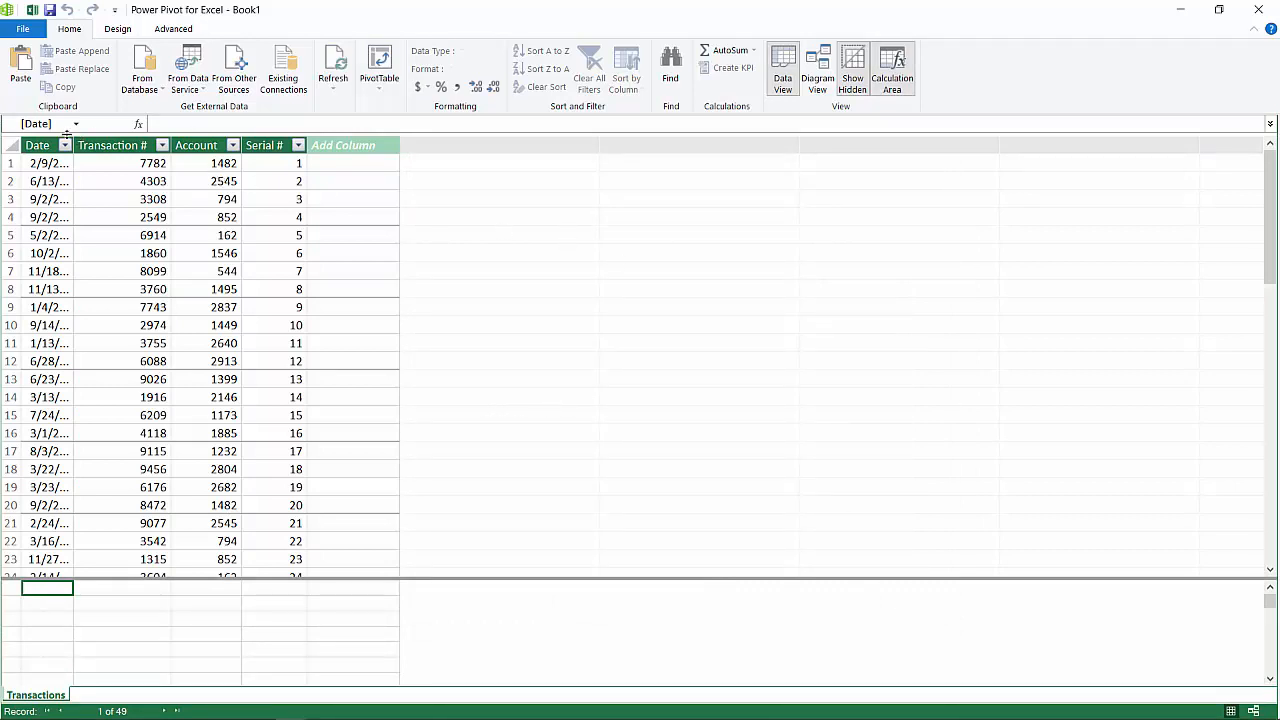
left_click_drag(73, 145, 95, 145)
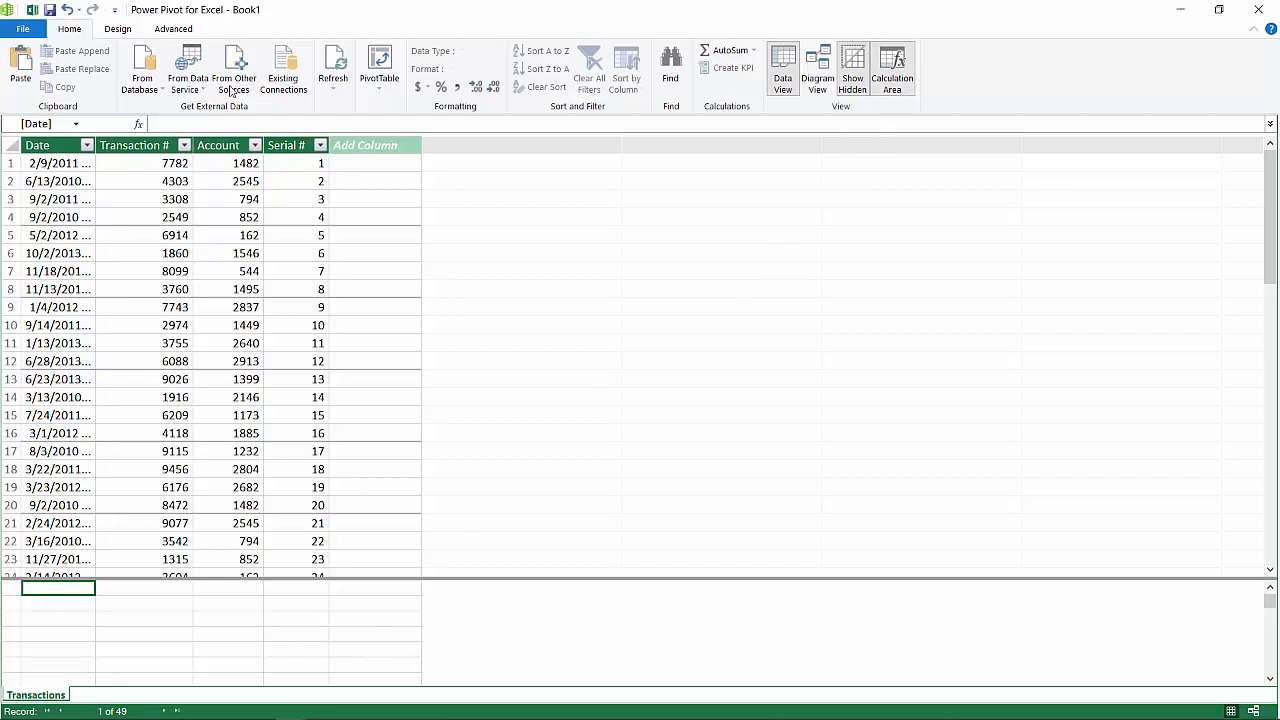
Hide the calculation area, examine the Transactions table in Diagram View, and return to Data View with the calculation area shown.
left_click(903, 84)
left_click(903, 84)
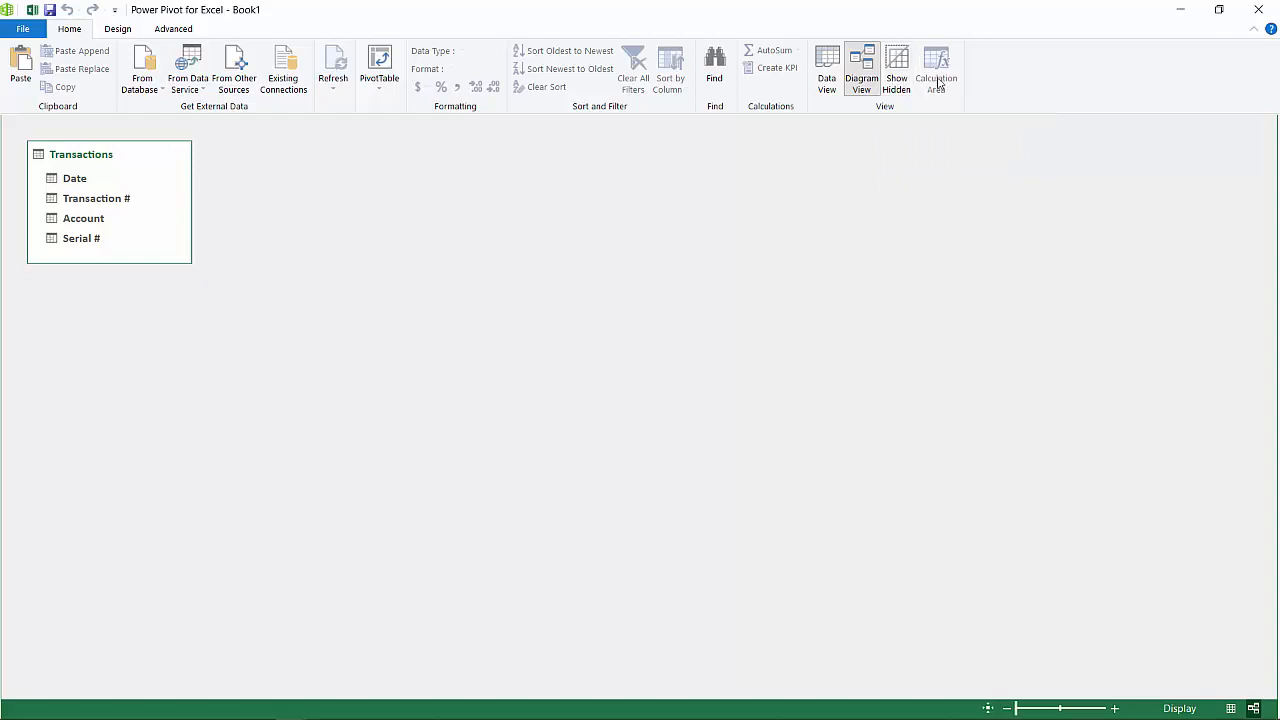
left_click(827, 75)
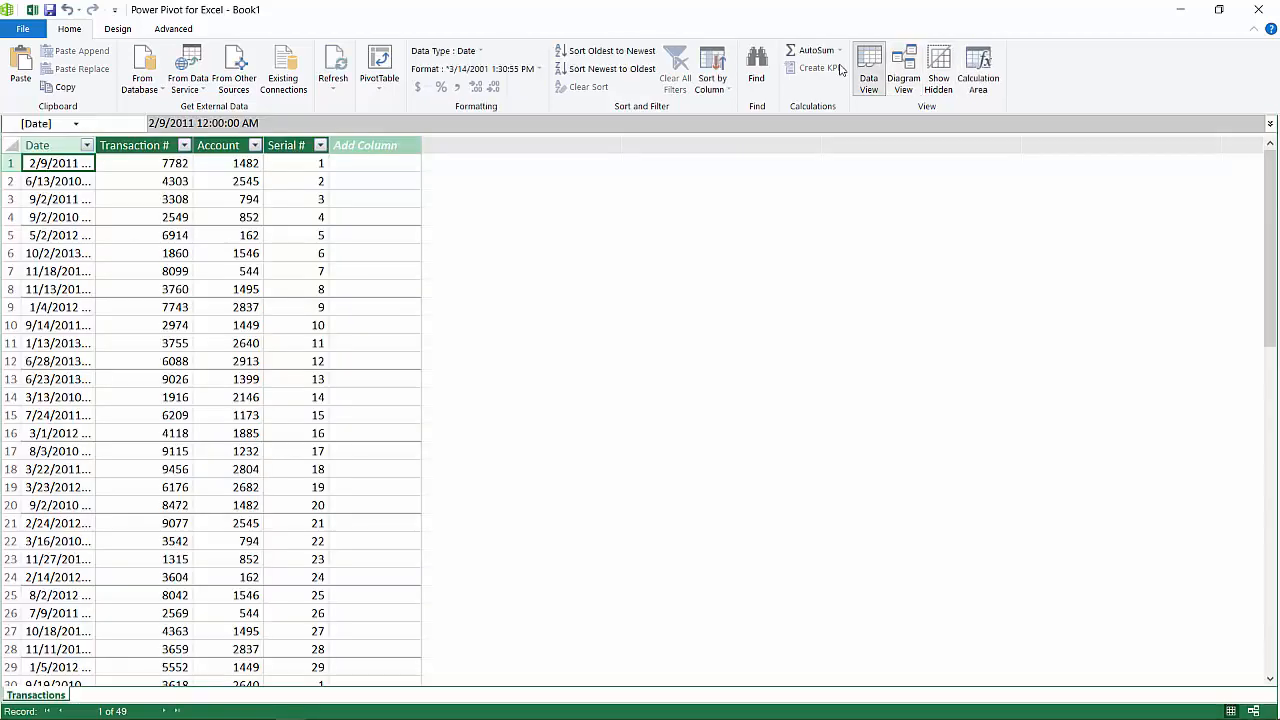
left_click(972, 72)
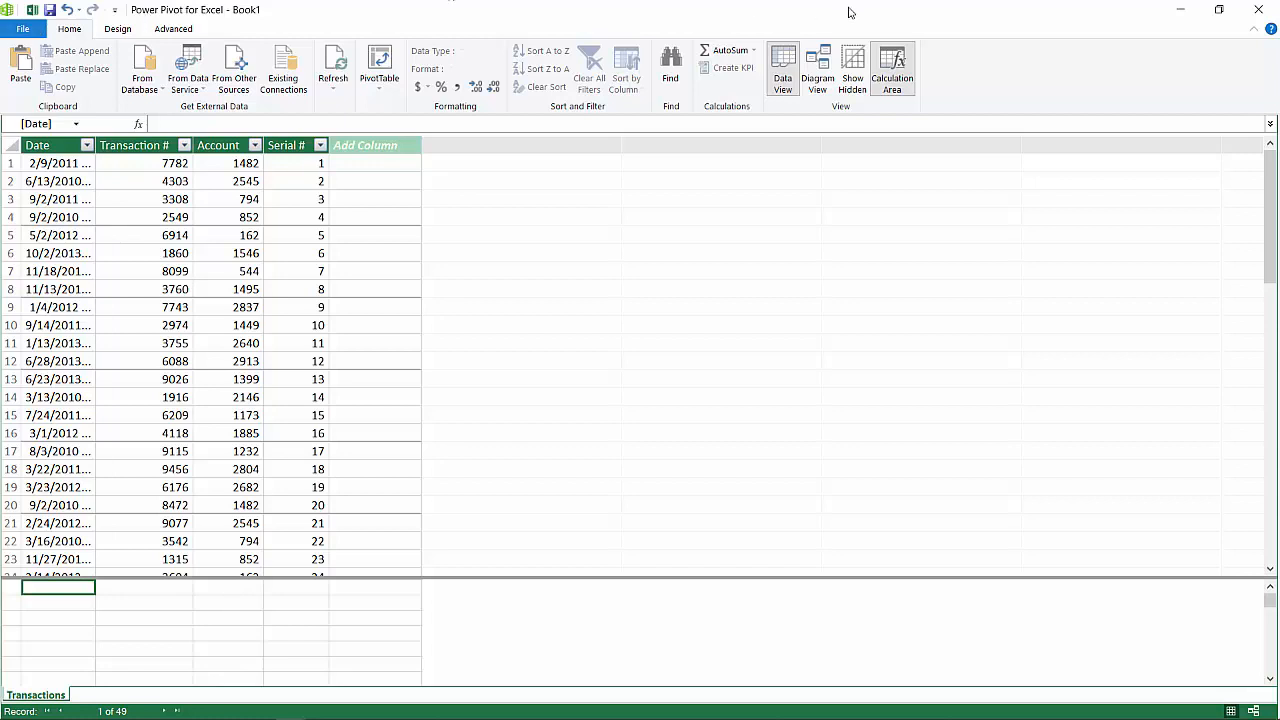
Close the Power Pivot window and show the workbook's Queries & Connections in Excel, widened enough to read the connection names.
left_click(1256, 12)
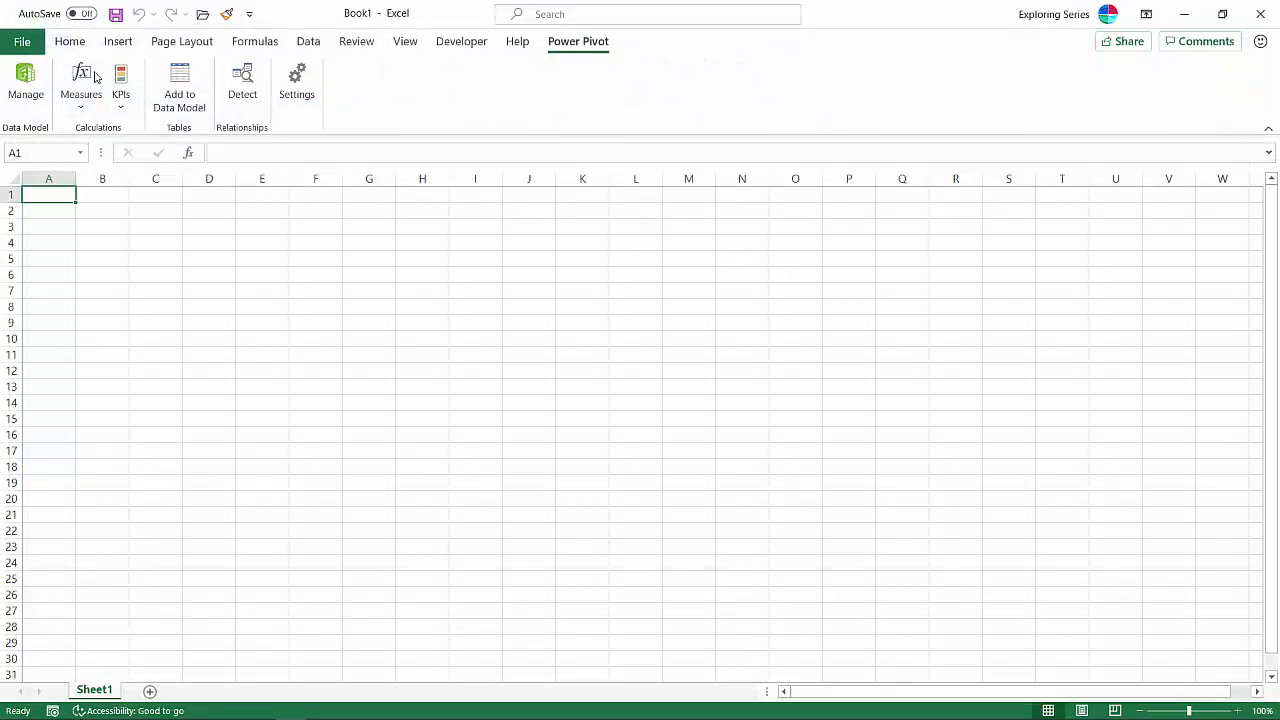
left_click(72, 43)
left_click(393, 45)
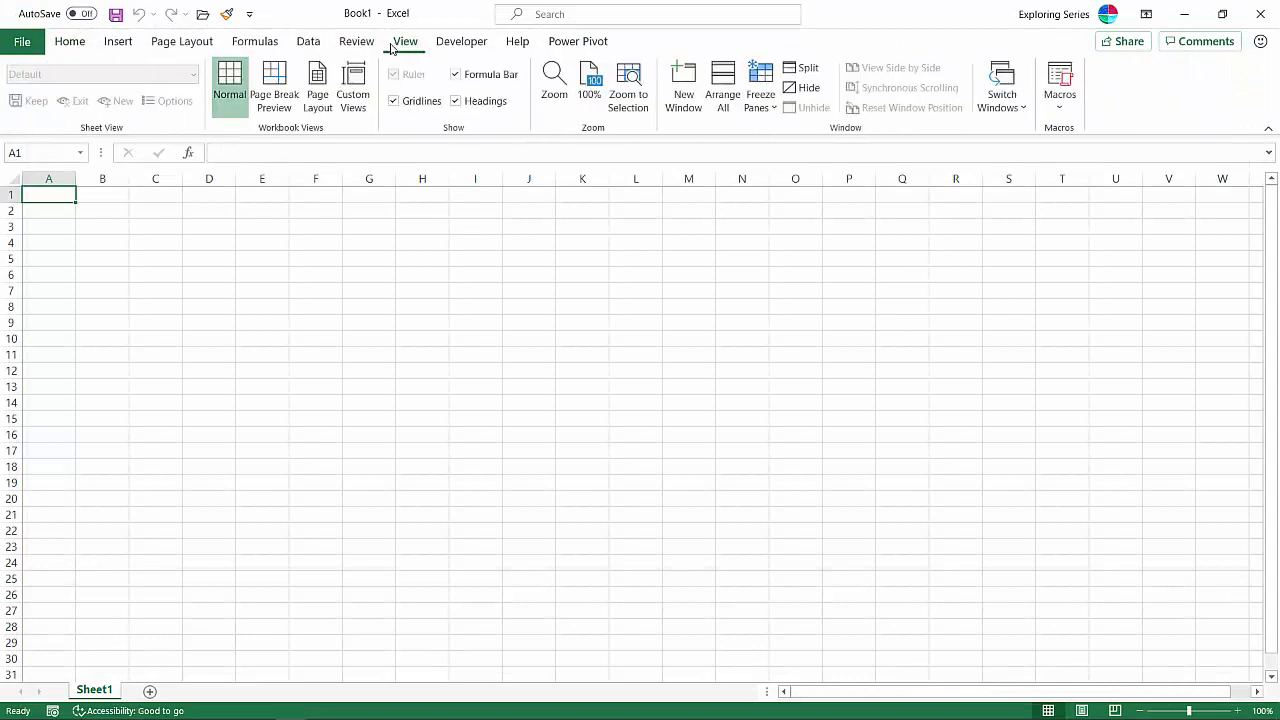
left_click(313, 43)
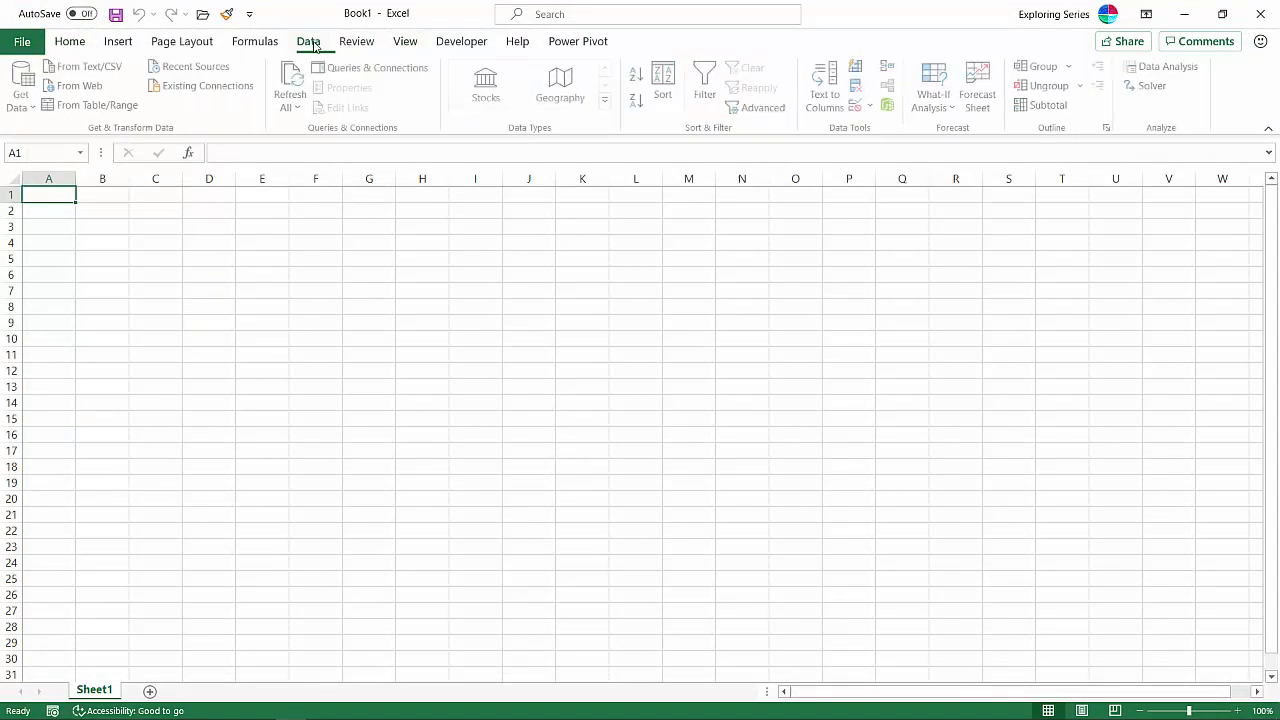
left_click(366, 70)
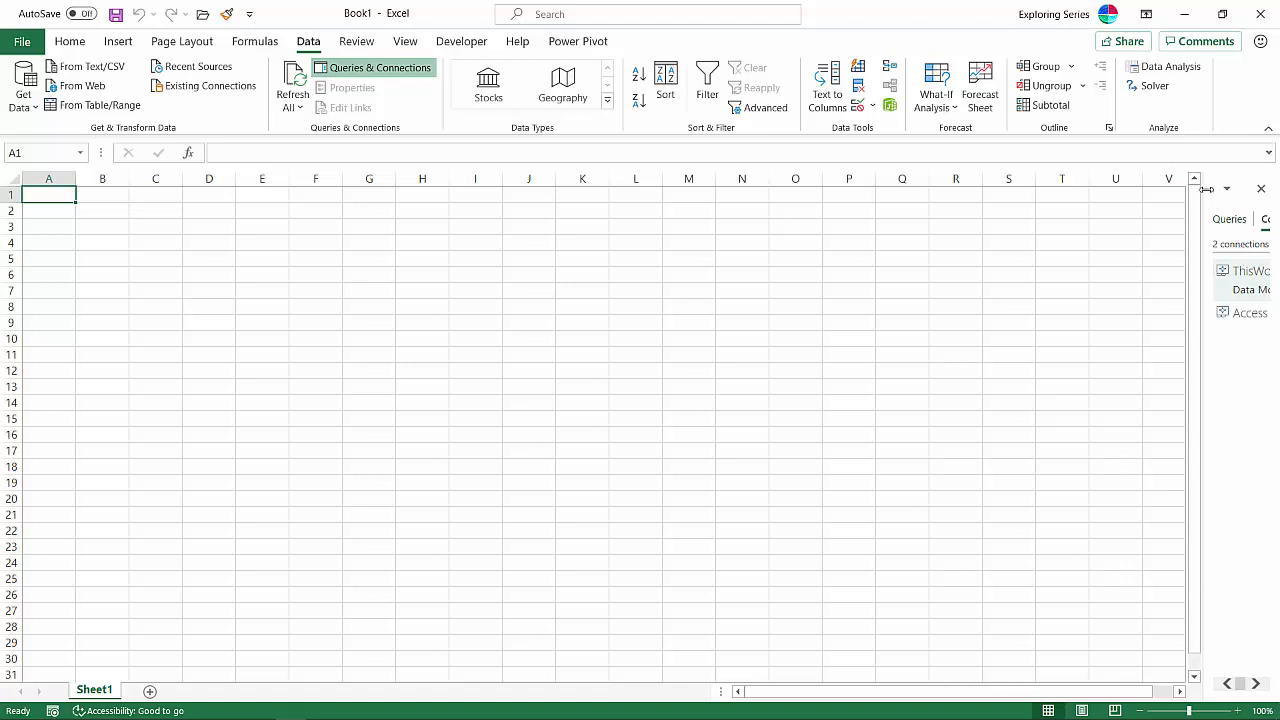
left_click_drag(1203, 188, 900, 237)
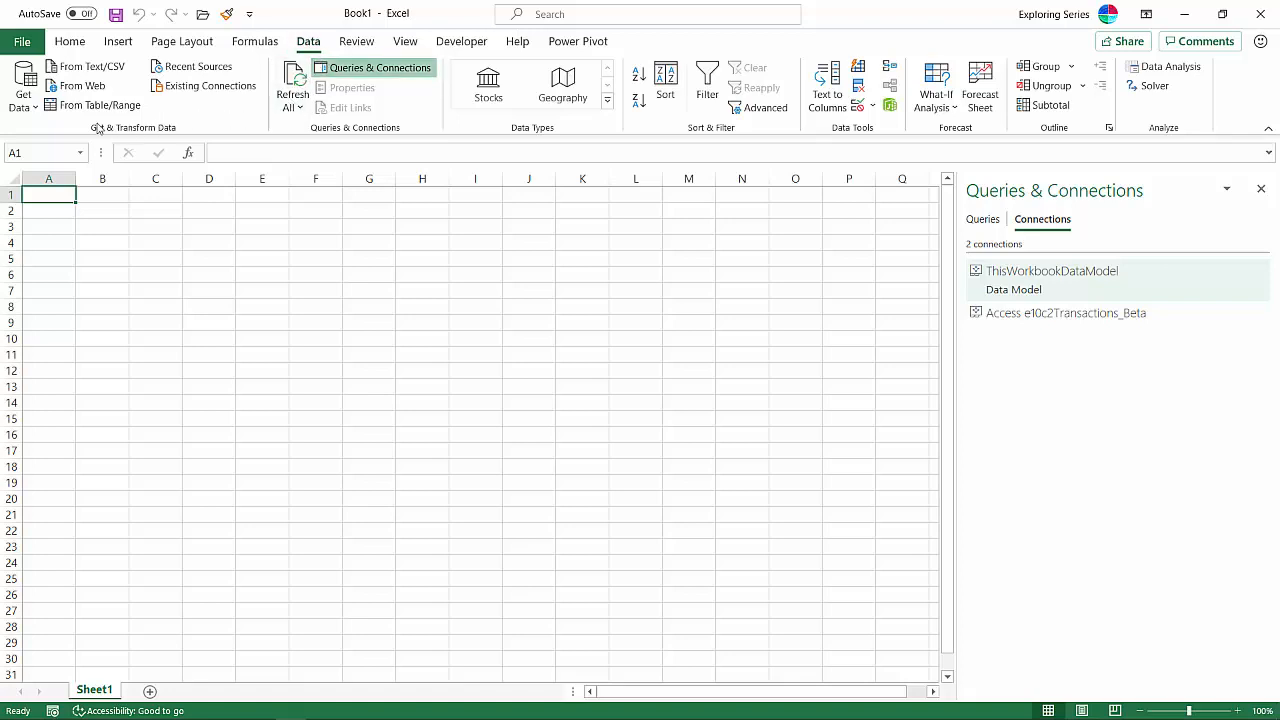
Import the e10c2Movies CSV file from the Project 2 Power BI Update folder on the Desktop as text data.
left_click(92, 66)
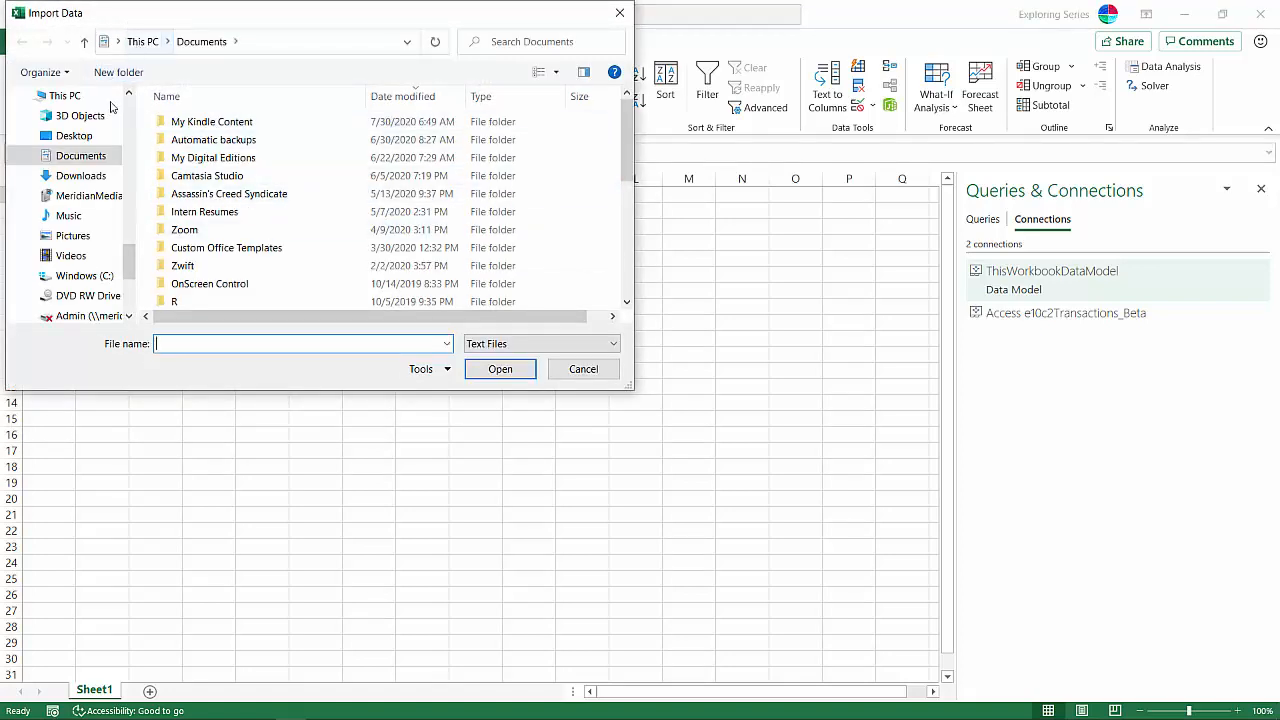
left_click(90, 135)
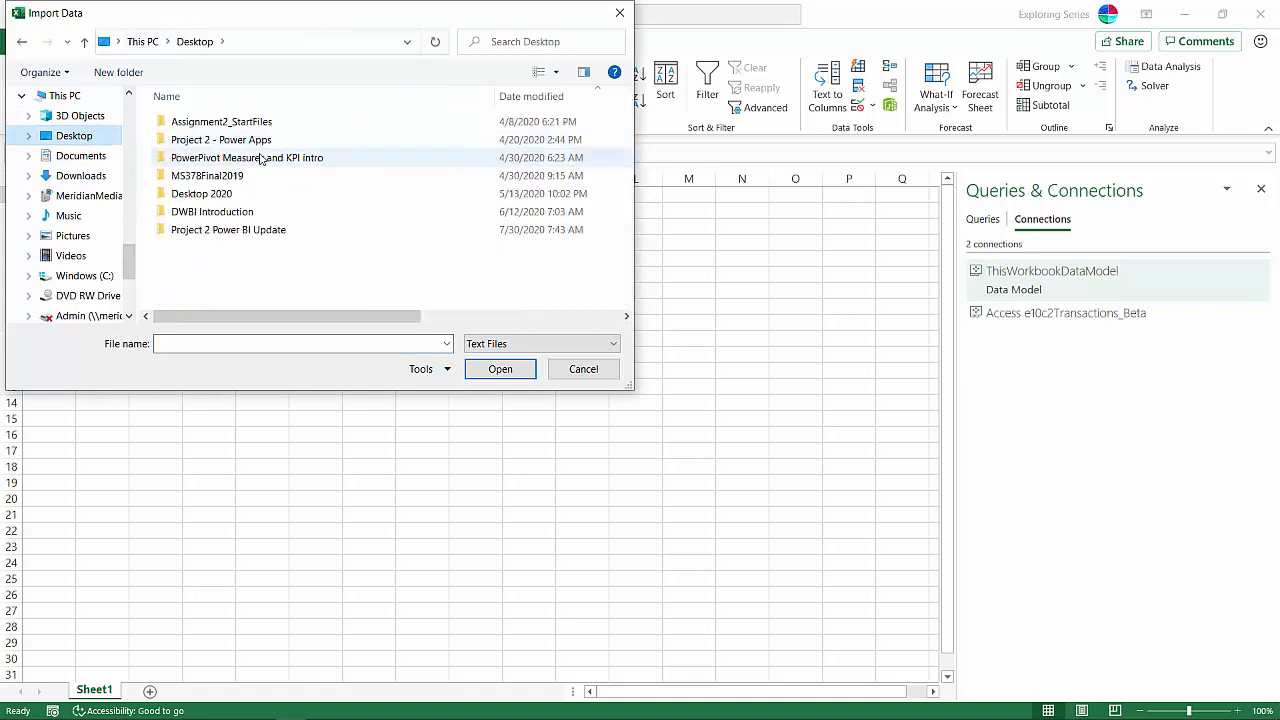
left_click(243, 230)
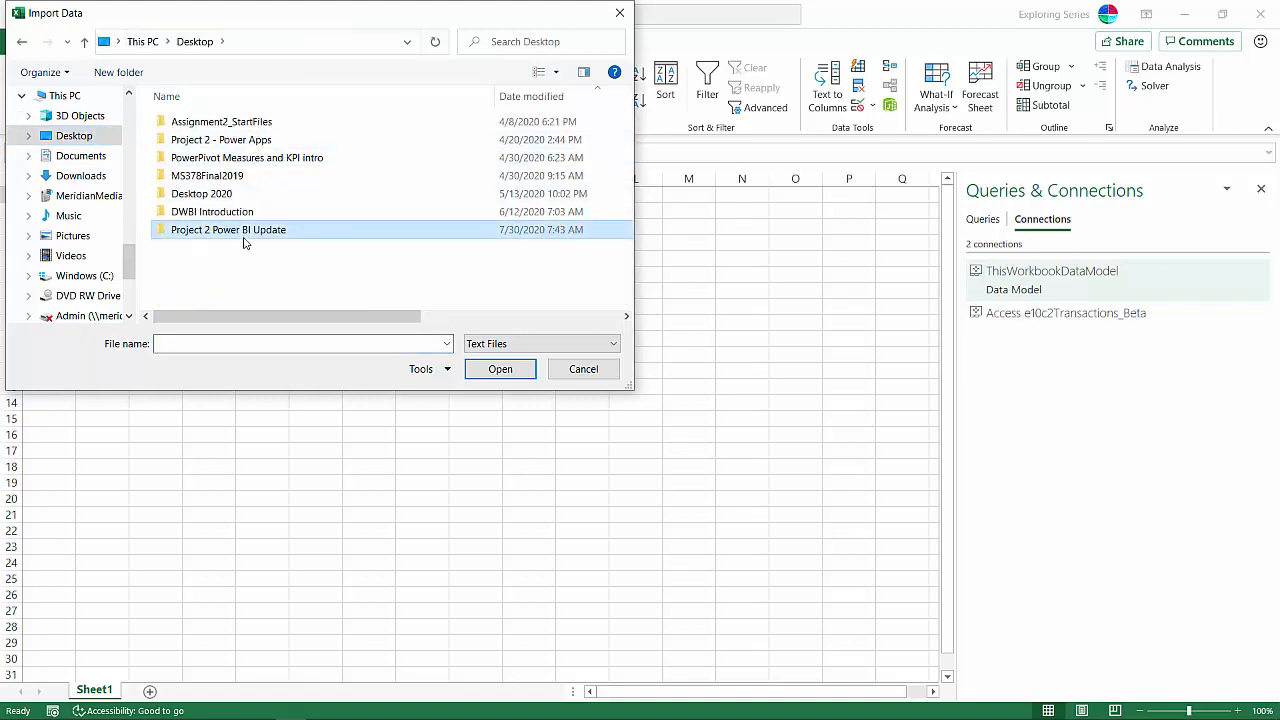
double_click(243, 236)
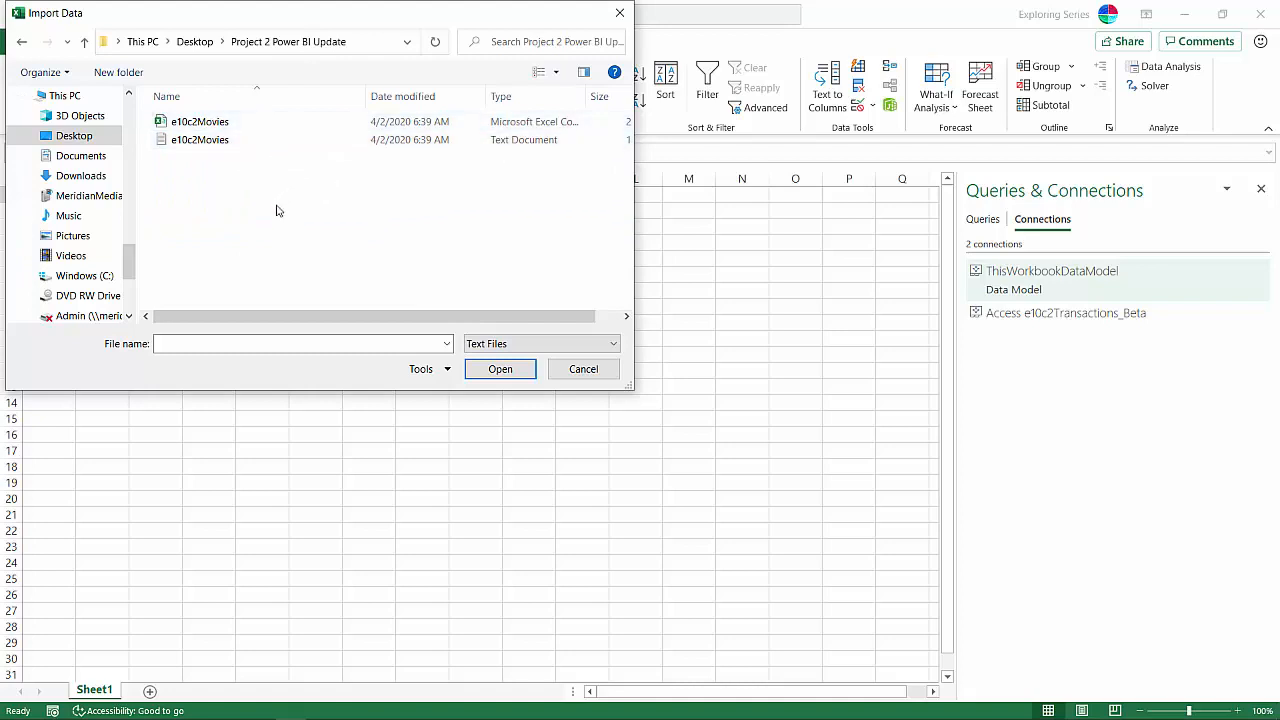
left_click(232, 124)
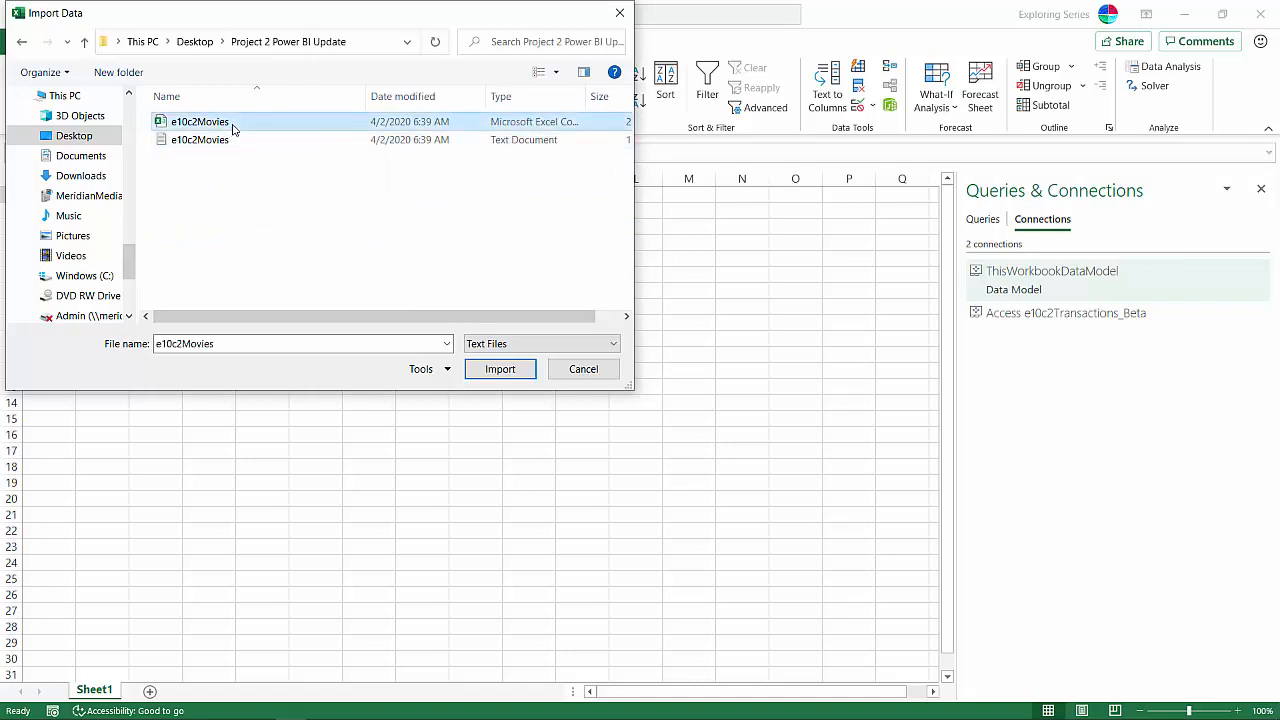
left_click(503, 369)
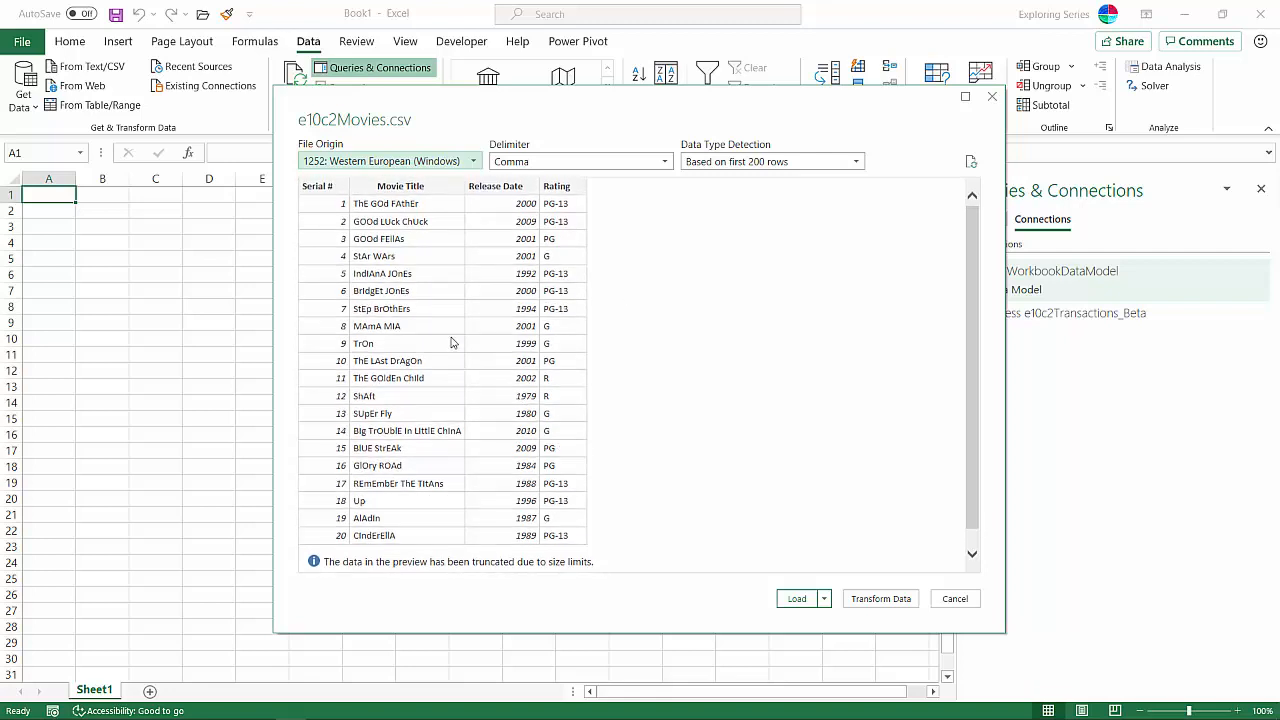
Check the load options for e10c2Movies.csv and open the data for transformation in the Power Query Editor instead.
left_click(824, 600)
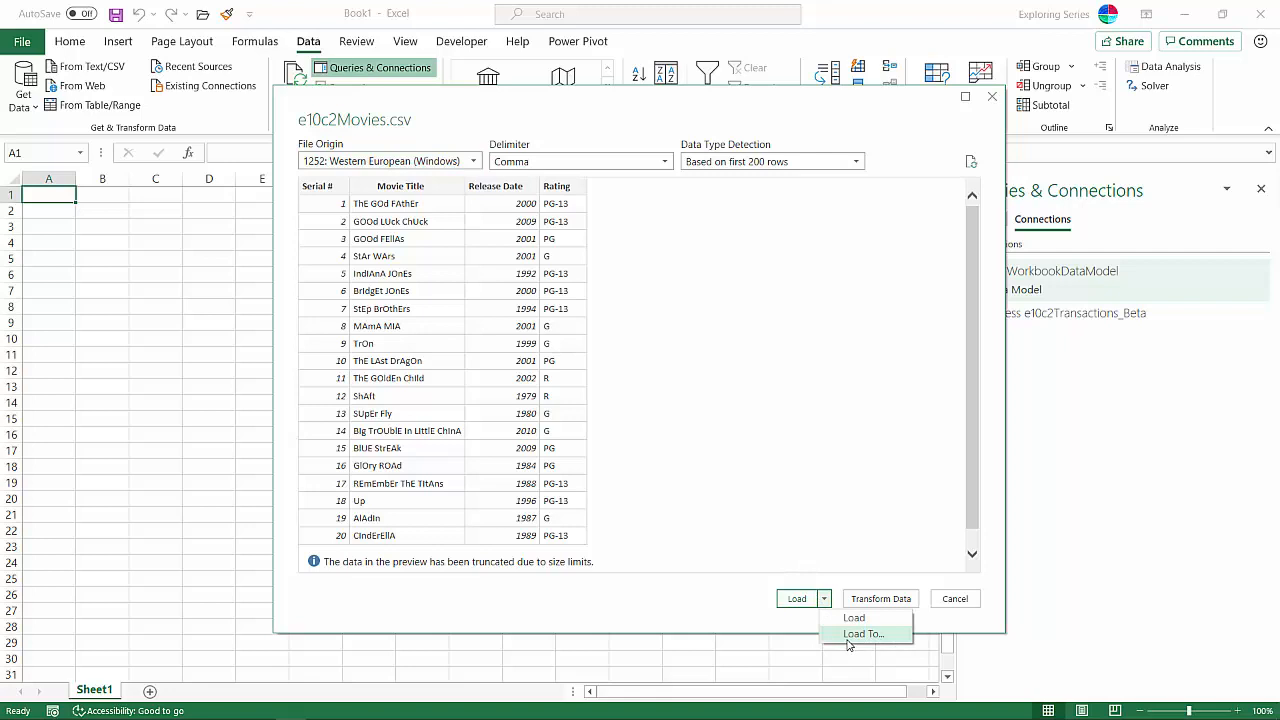
left_click(623, 612)
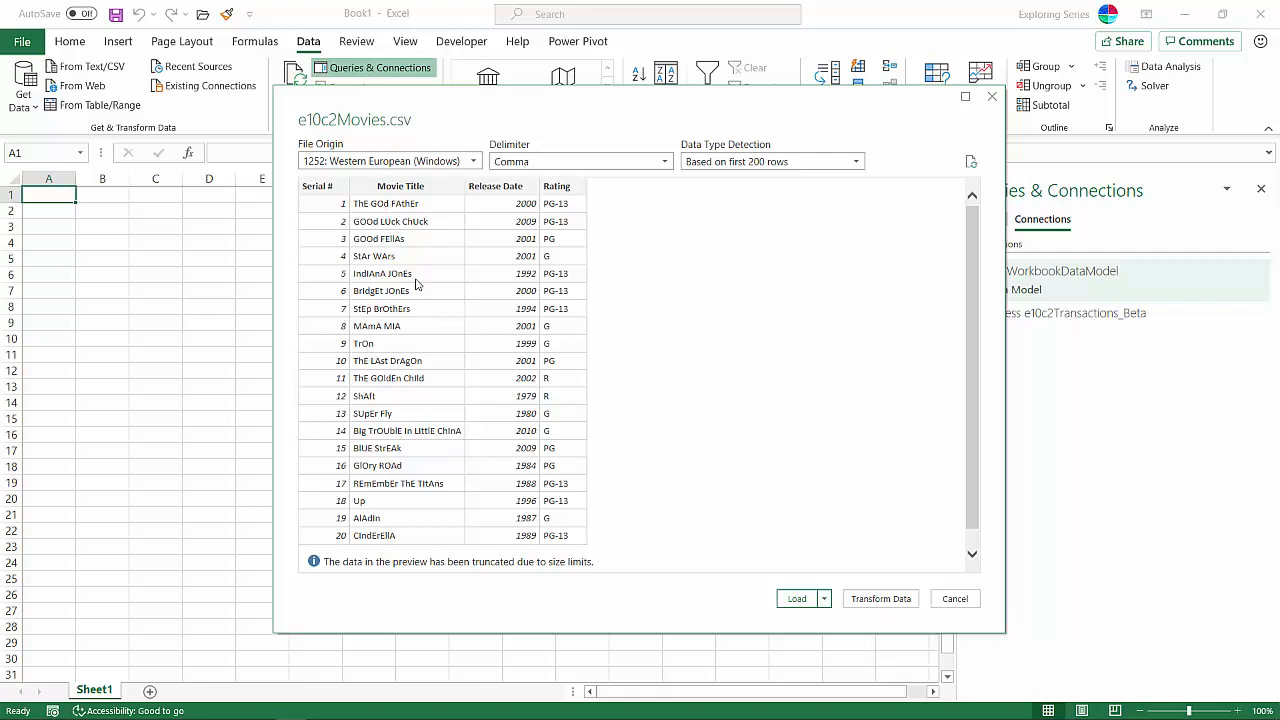
left_click(886, 601)
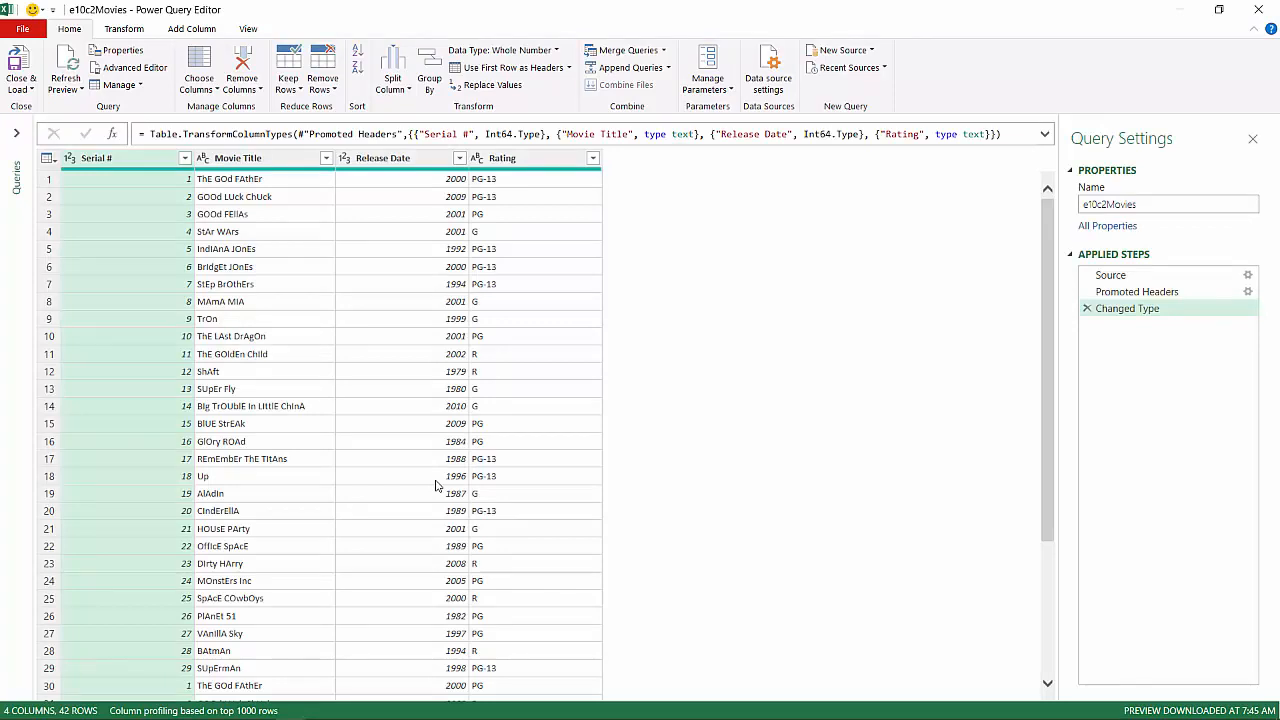
Format the Movie Title column of e10c2Movies with Capitalize Each Word and review the titles down to the last row.
scroll(434, 463, "down", 4)
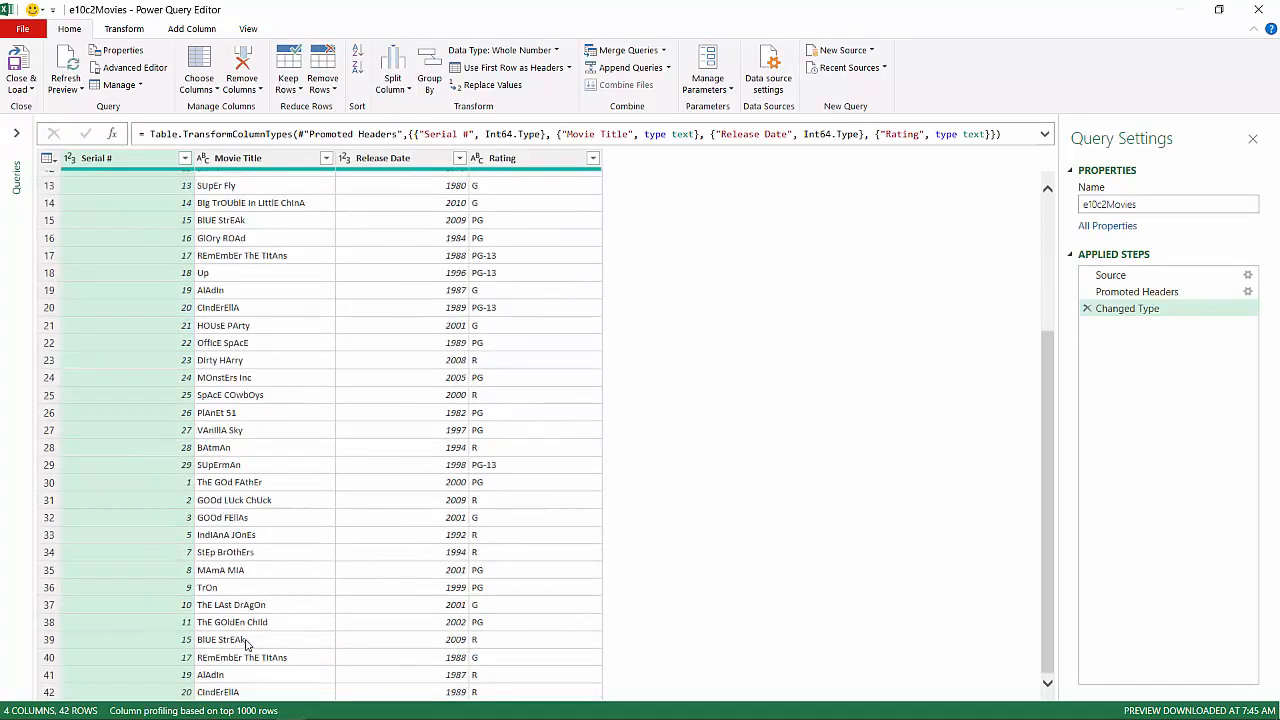
scroll(296, 451, "up", 1)
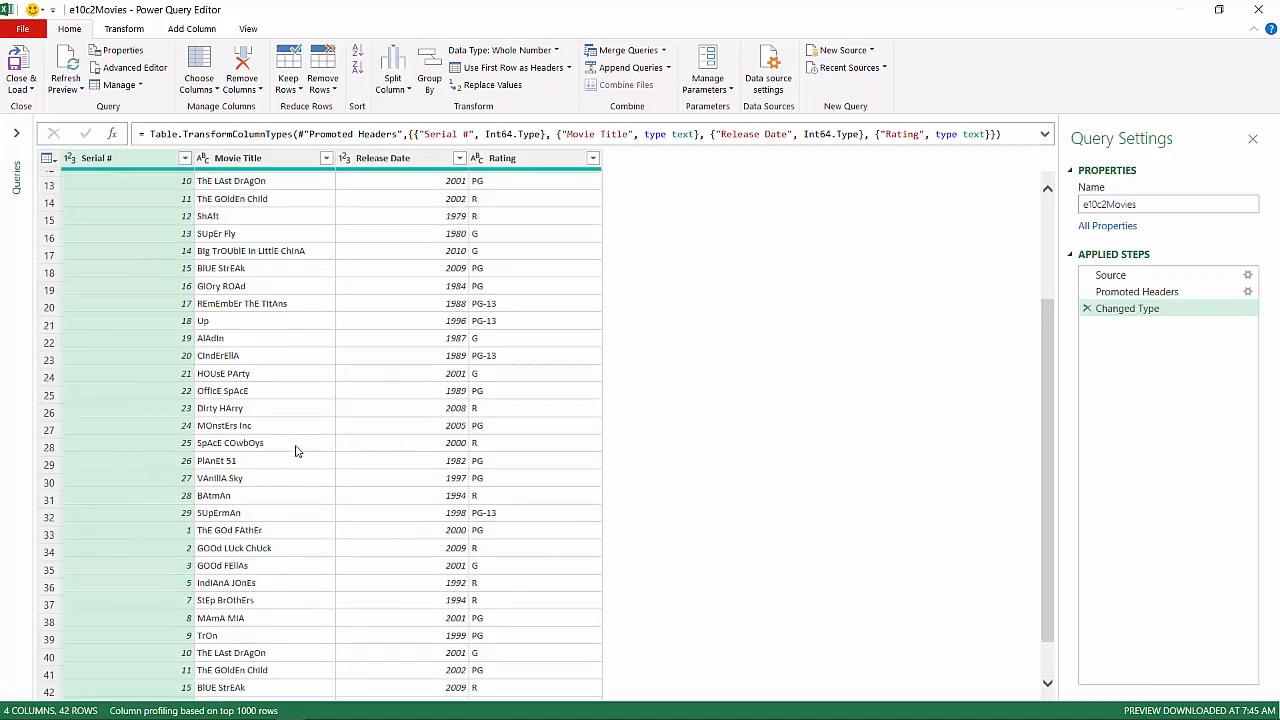
scroll(296, 451, "up", 4)
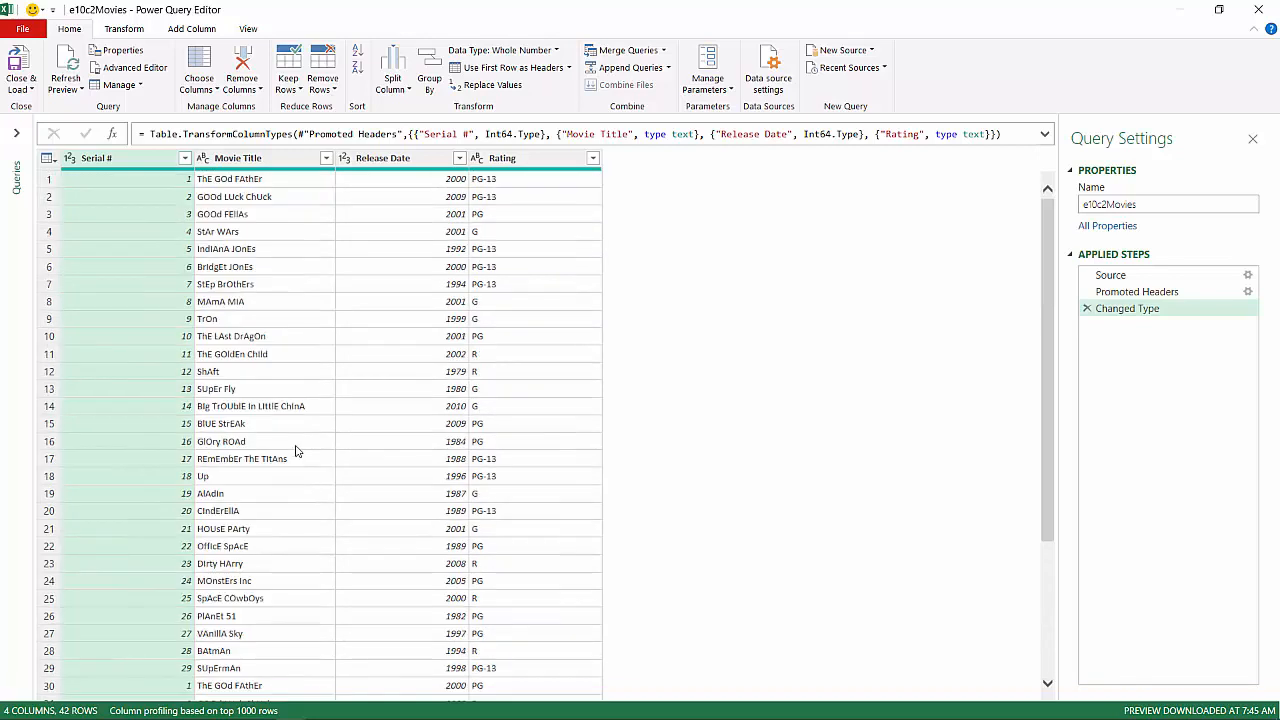
left_click(289, 214)
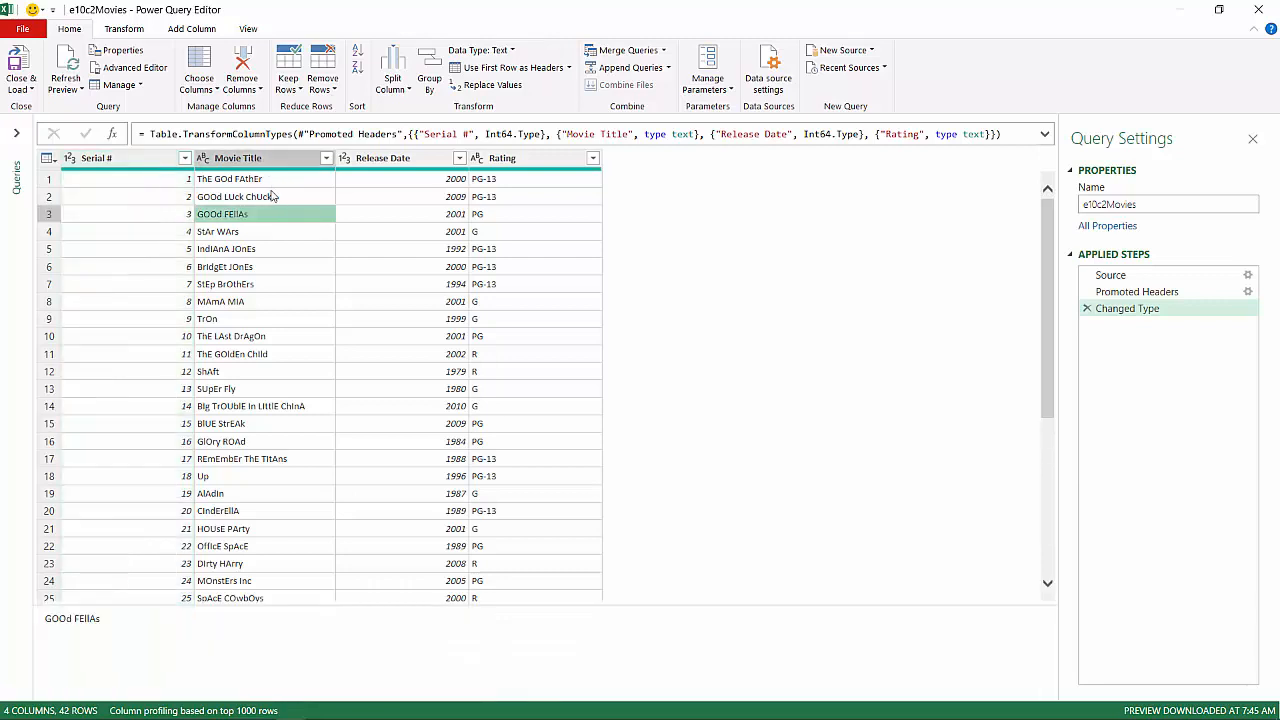
left_click(274, 179)
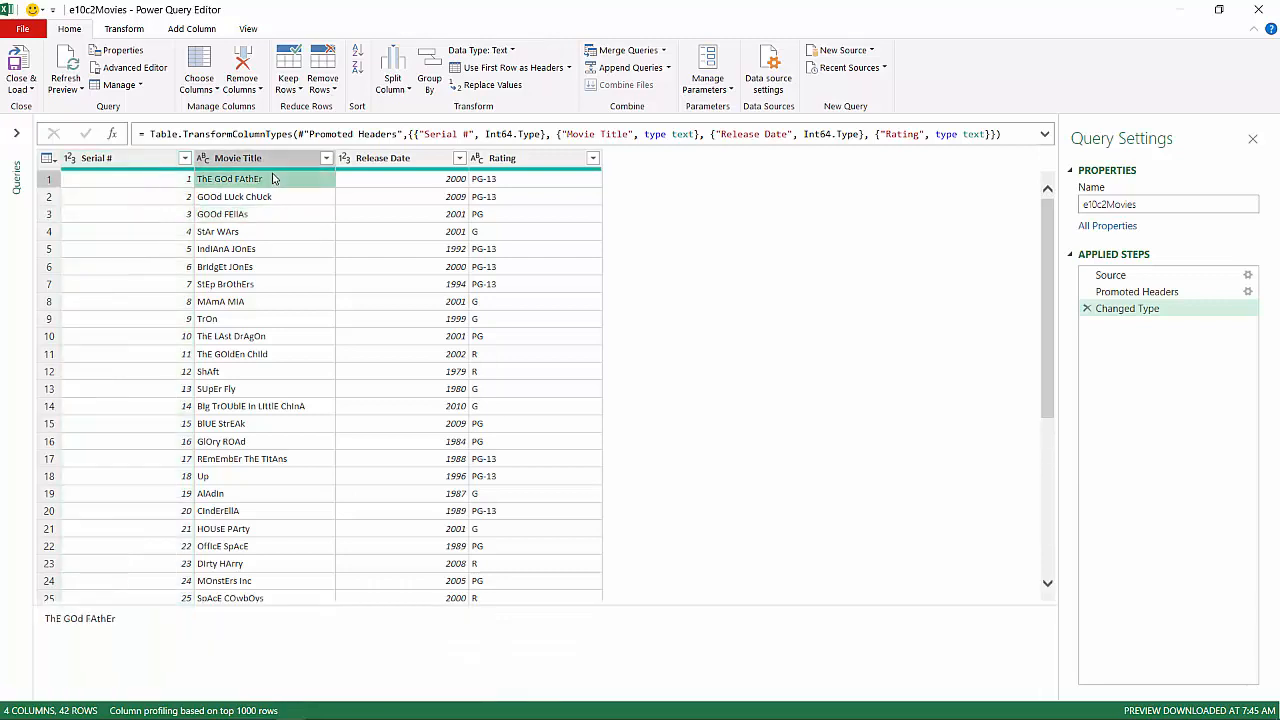
left_click(273, 160)
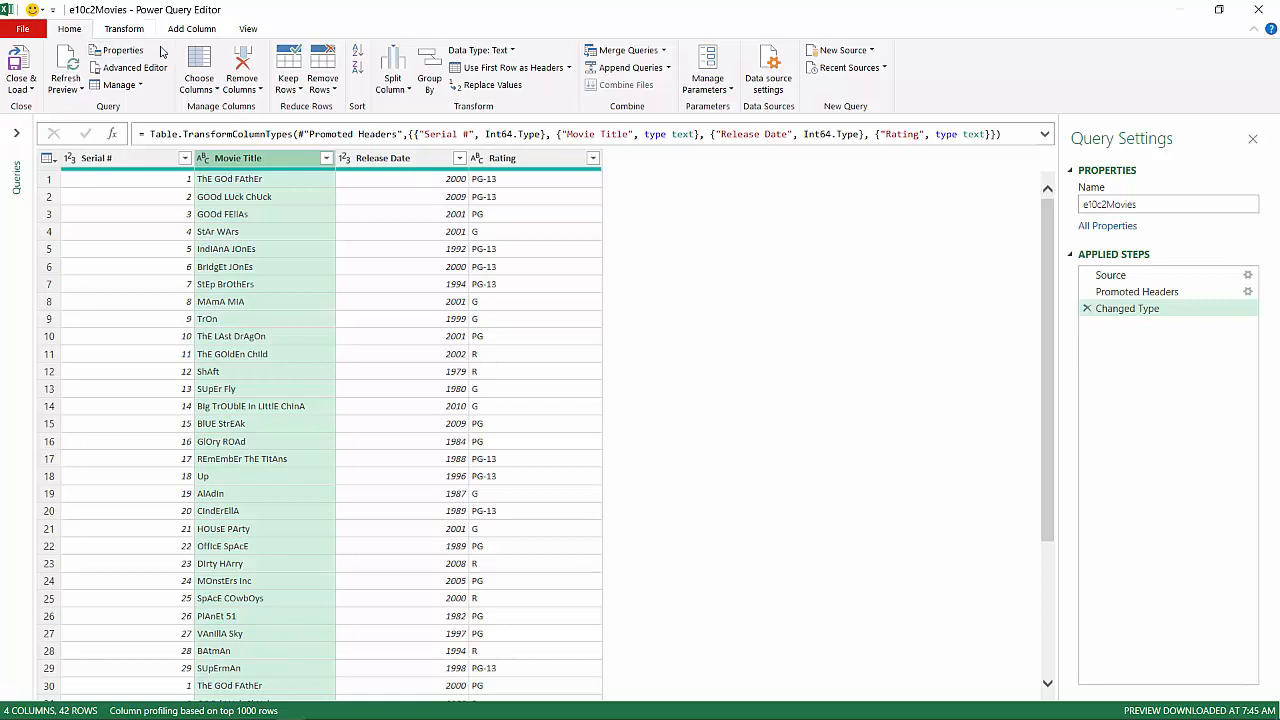
left_click(124, 29)
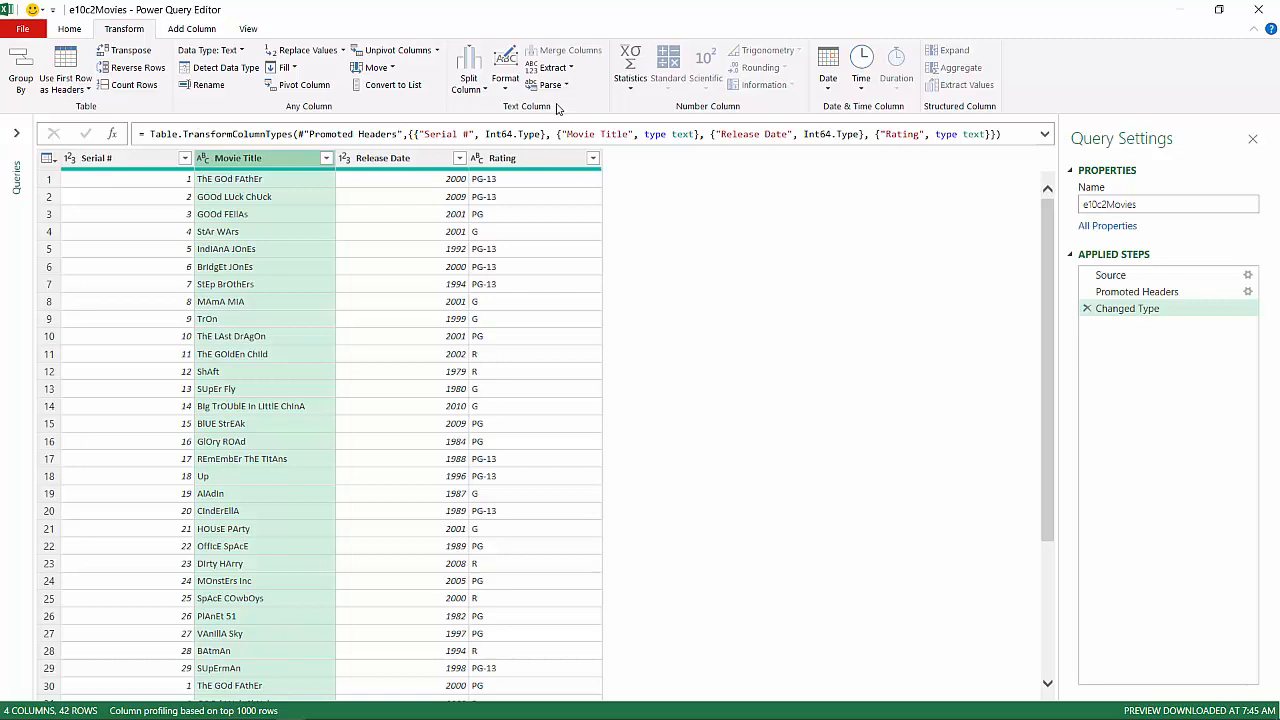
left_click(507, 85)
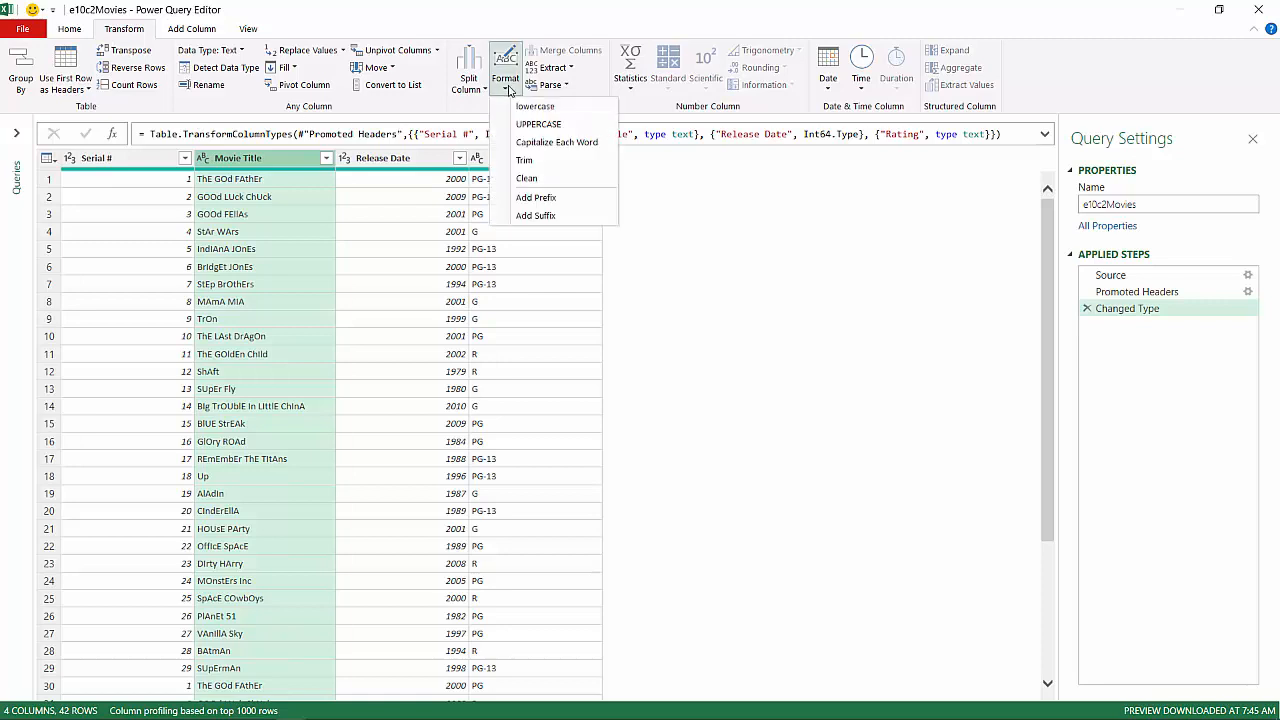
left_click(558, 142)
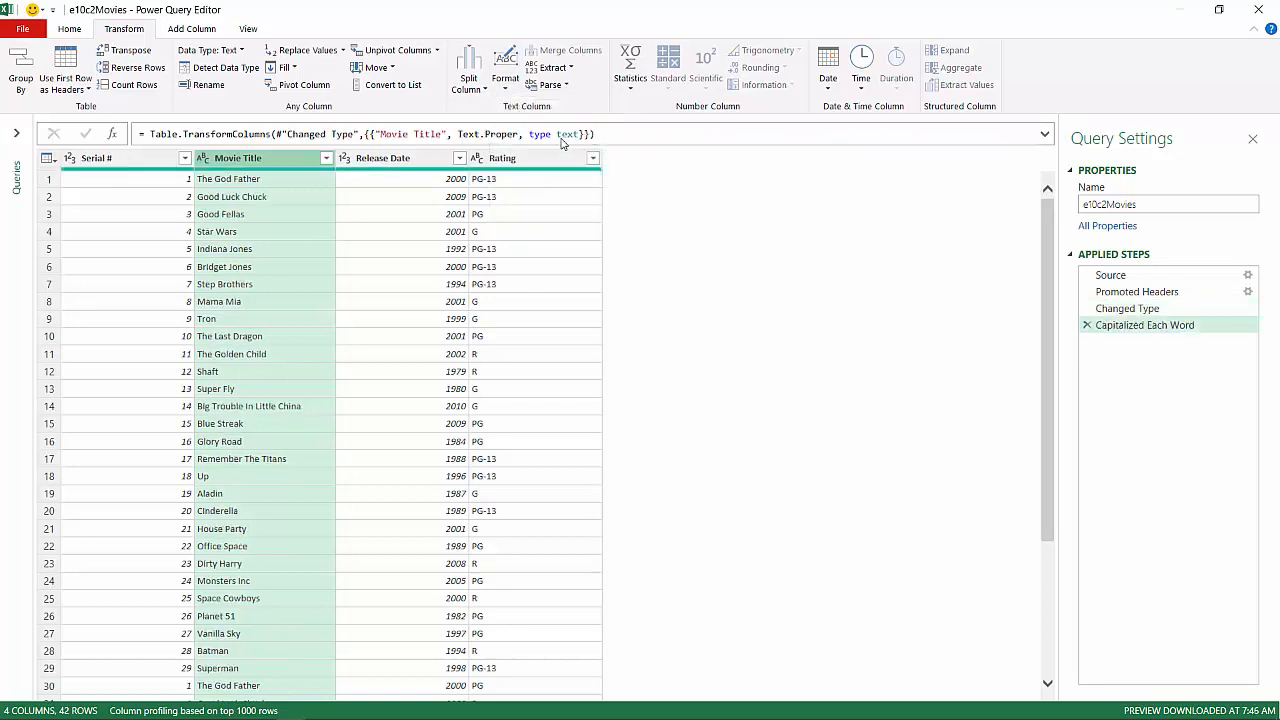
scroll(340, 445, "down", 4)
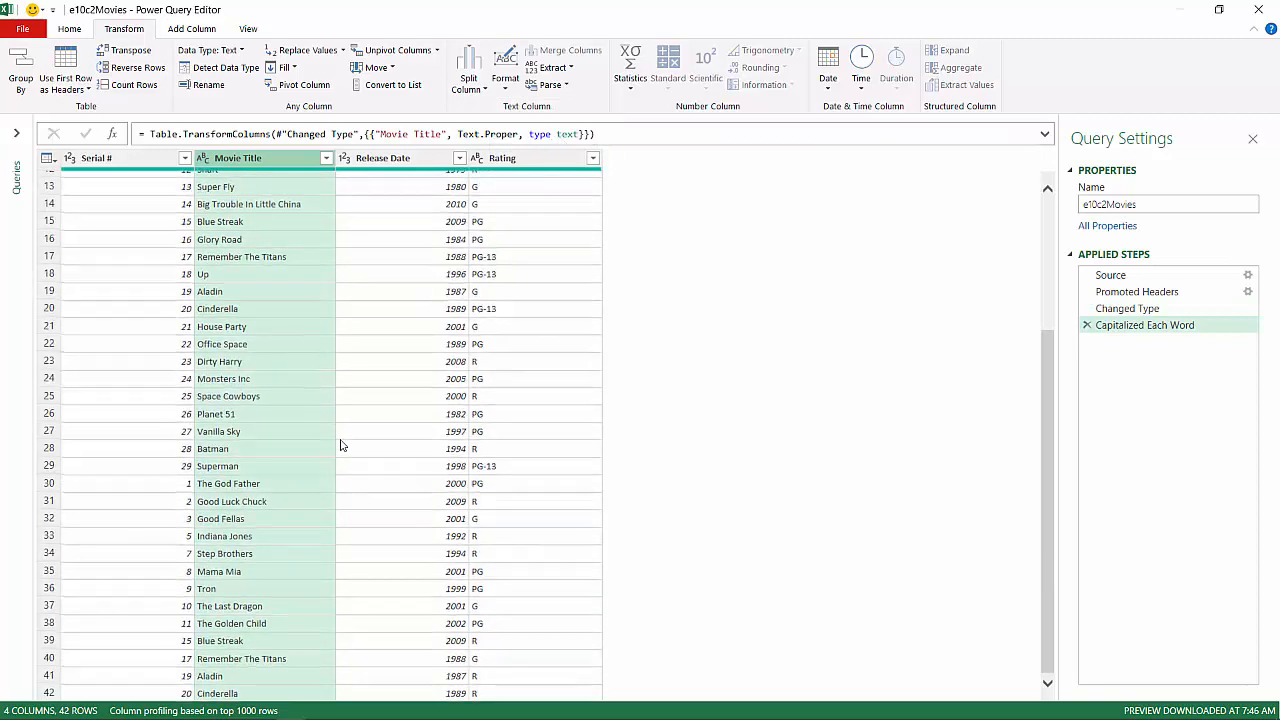
scroll(340, 445, "up", 4)
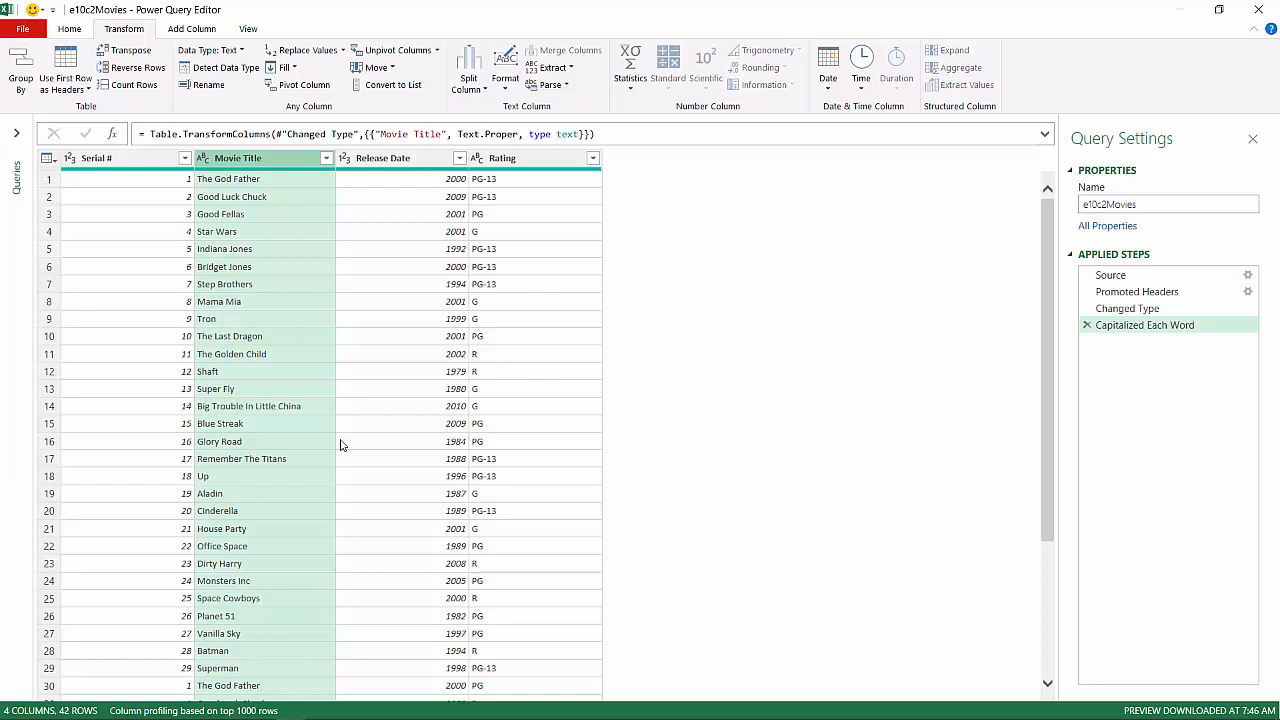
Inspect the repeated movie records from row 30 to row 42, apply Remove Duplicates to the table, and check the rows again.
scroll(340, 445, "down", 4)
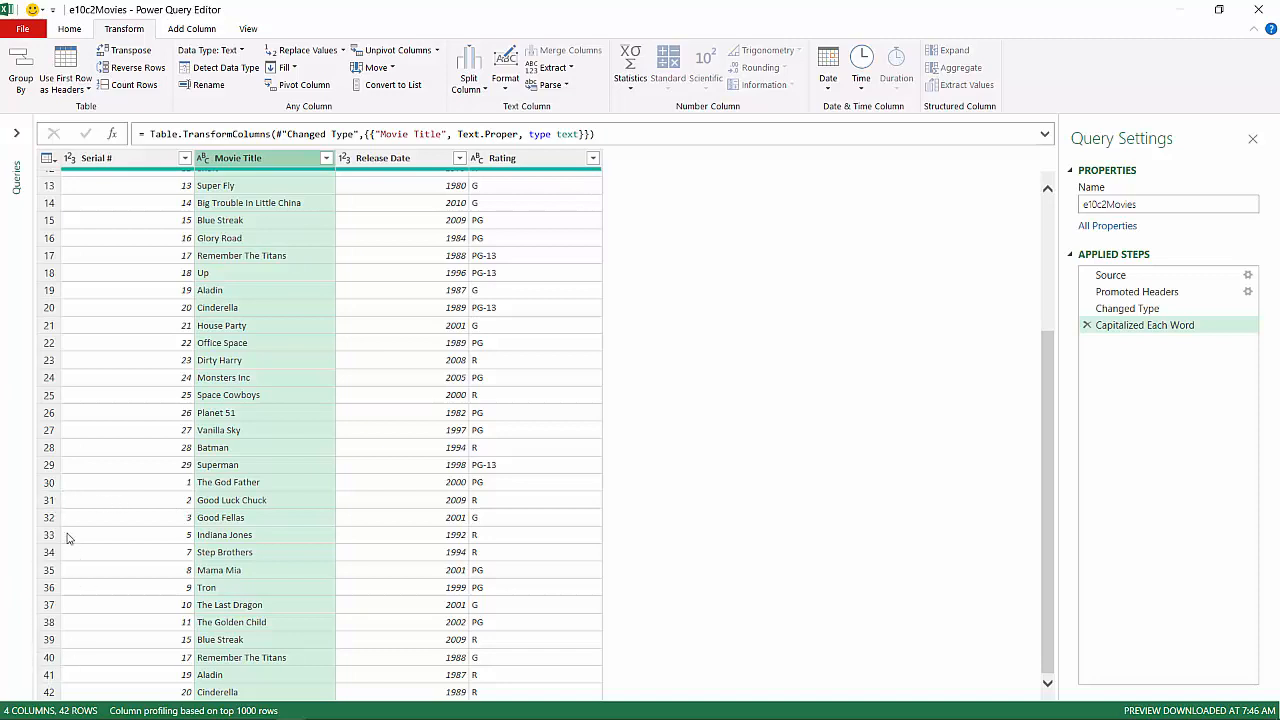
left_click(50, 485)
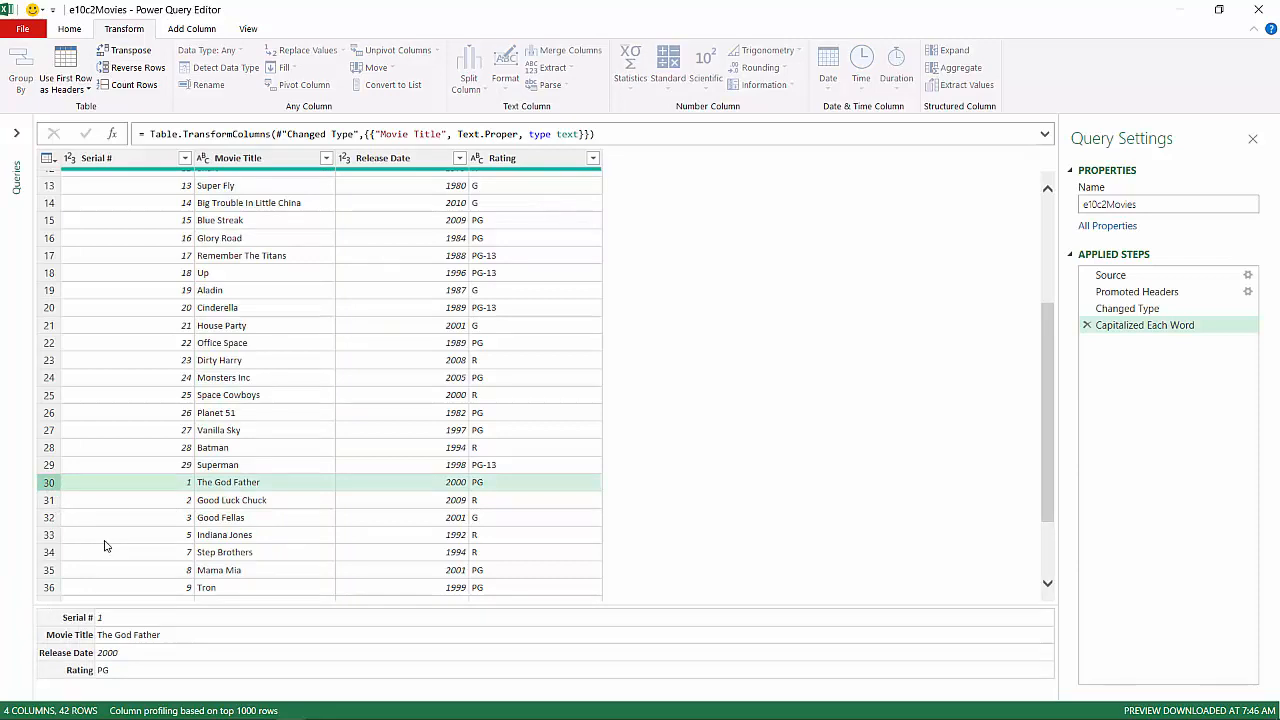
scroll(107, 520, "down", 2)
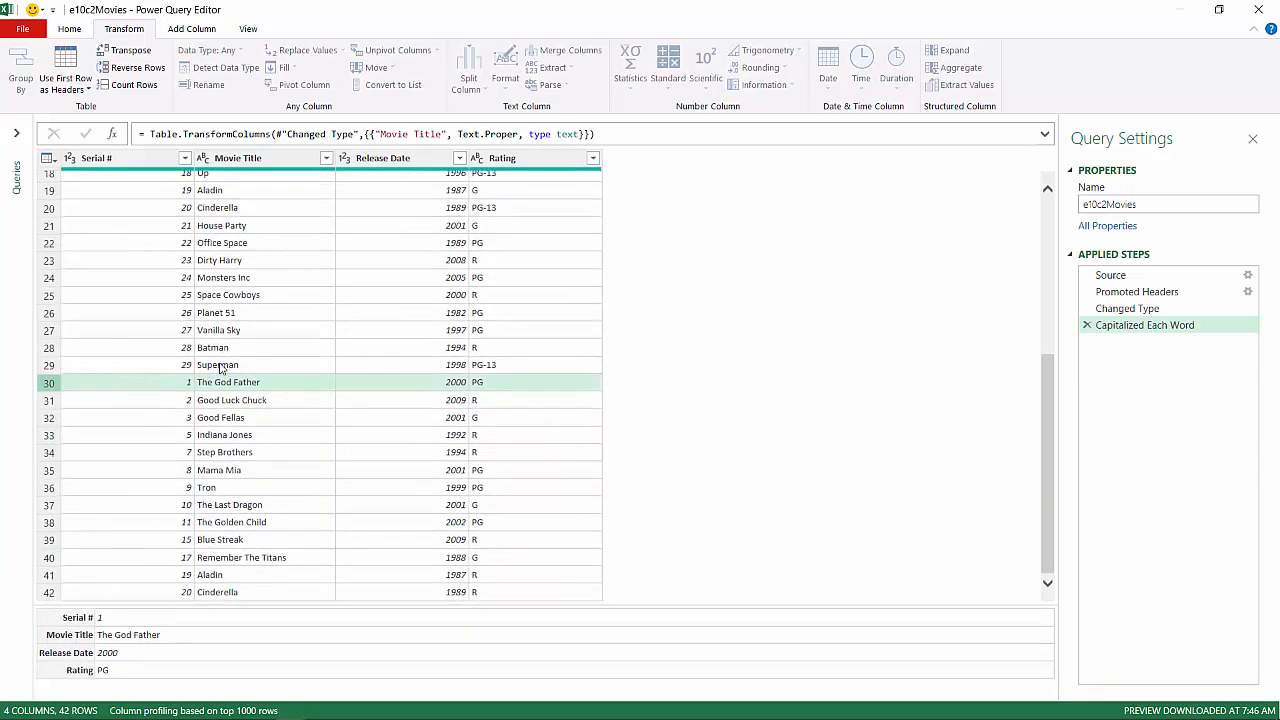
scroll(220, 368, "up", 5)
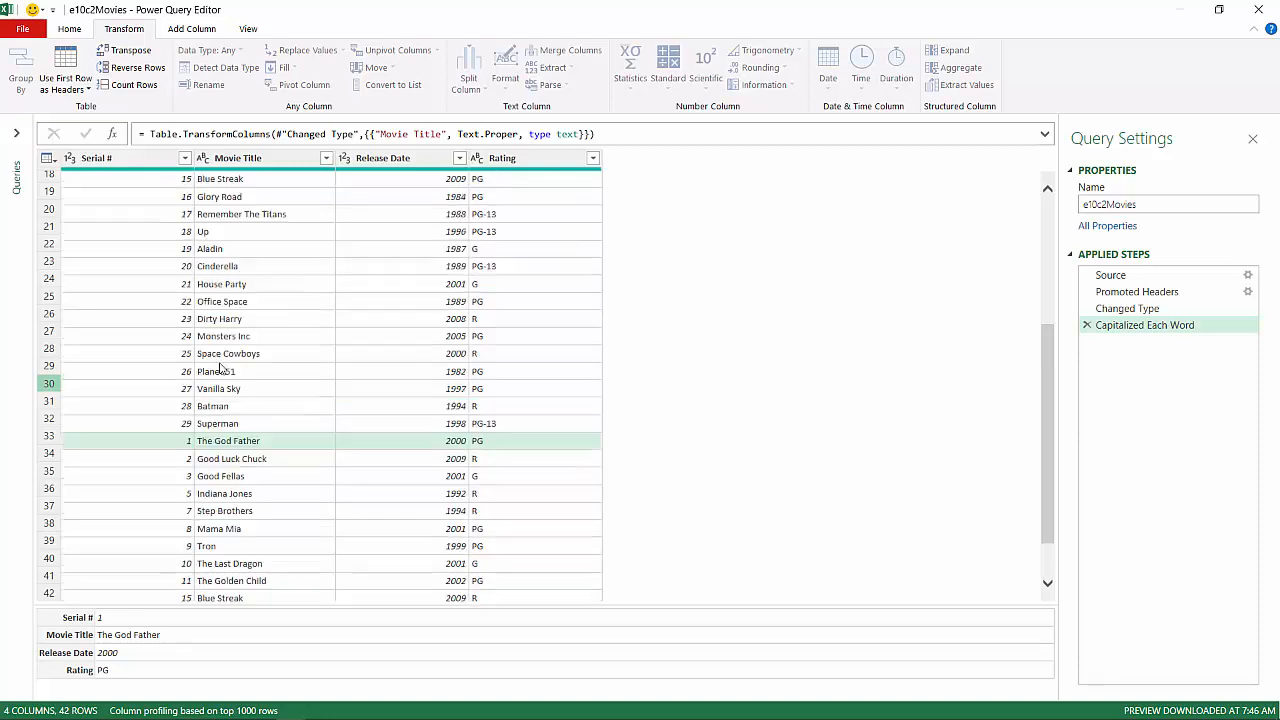
scroll(220, 368, "down", 5)
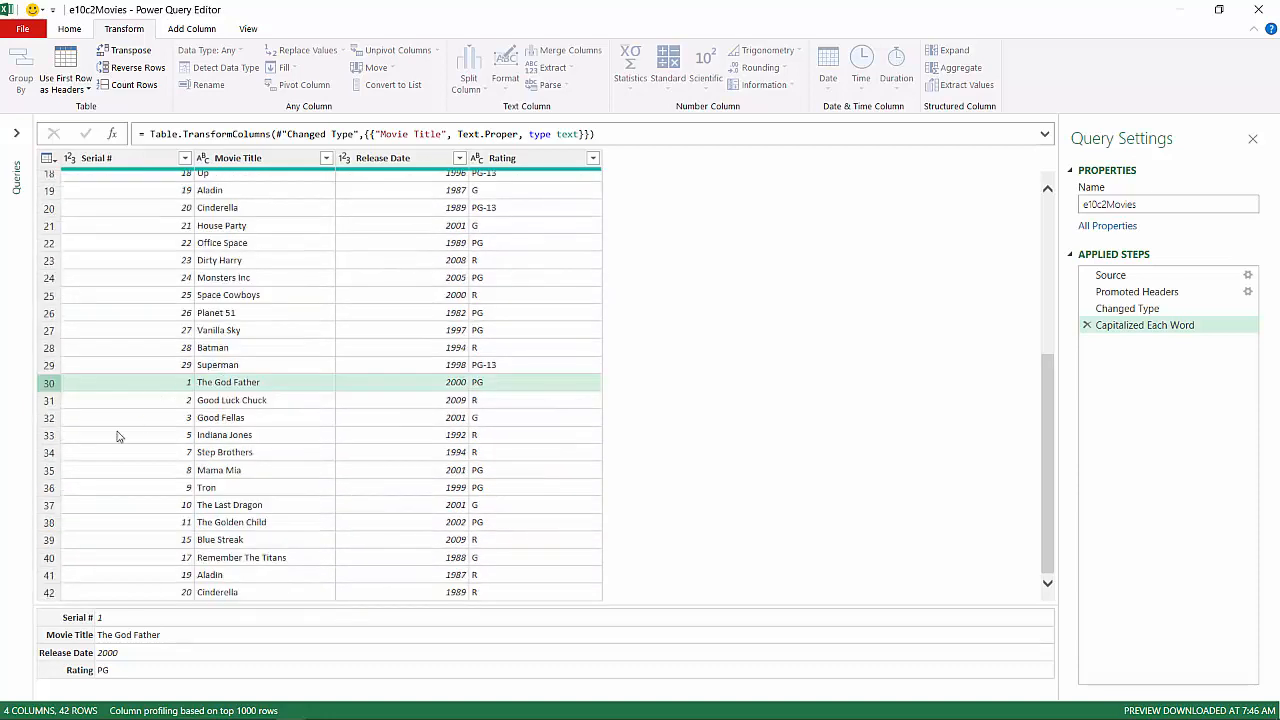
left_click(48, 594)
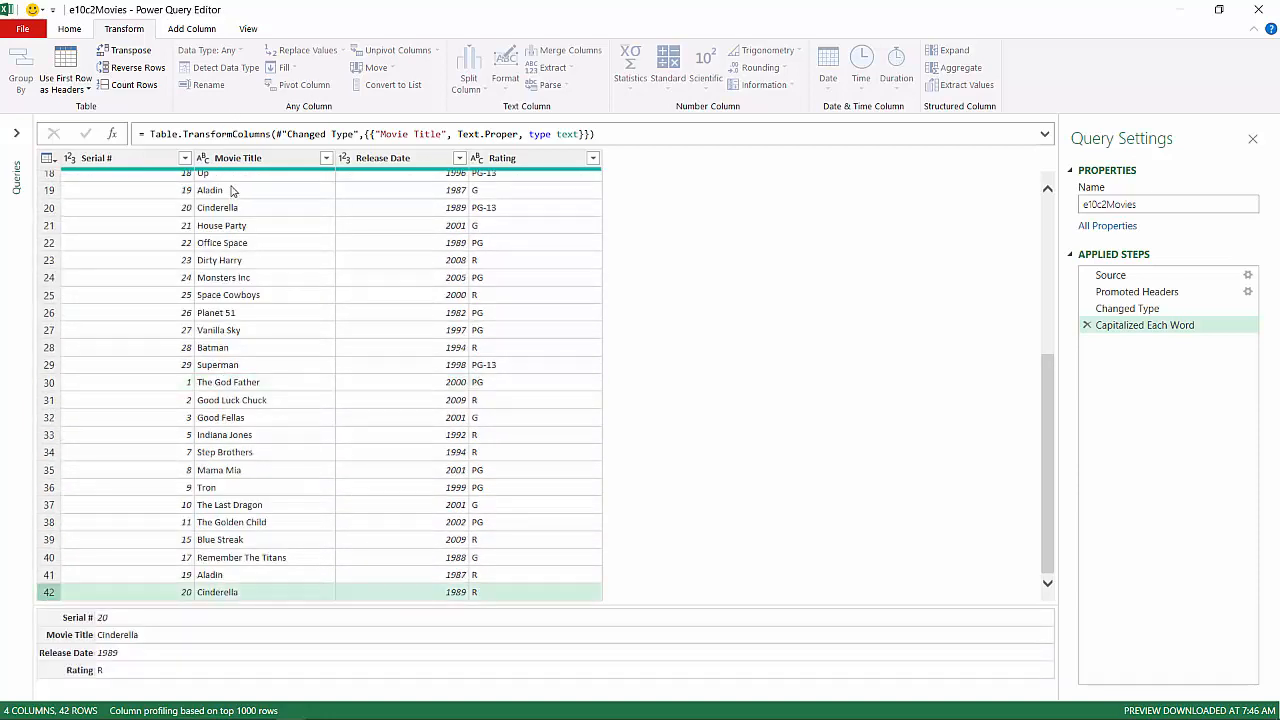
left_click(80, 31)
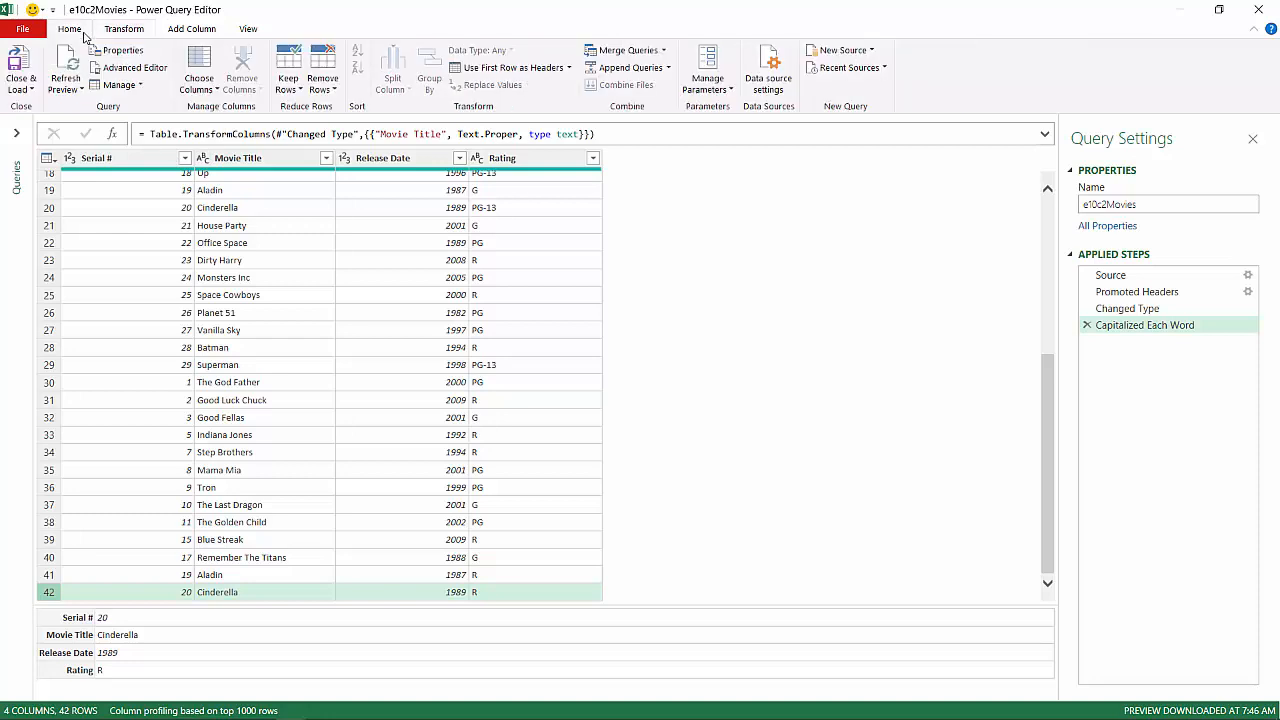
left_click(333, 88)
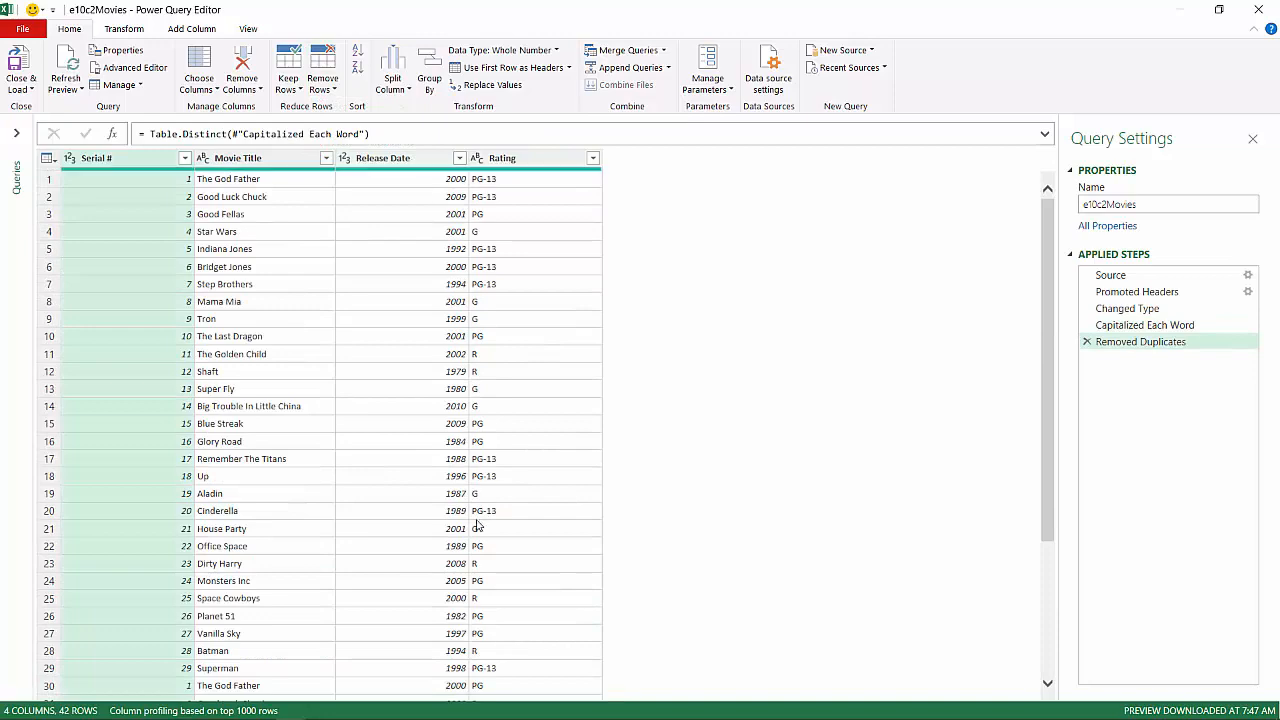
scroll(477, 524, "down", 4)
scroll(477, 524, "up", 4)
scroll(477, 524, "down", 4)
scroll(477, 524, "up", 4)
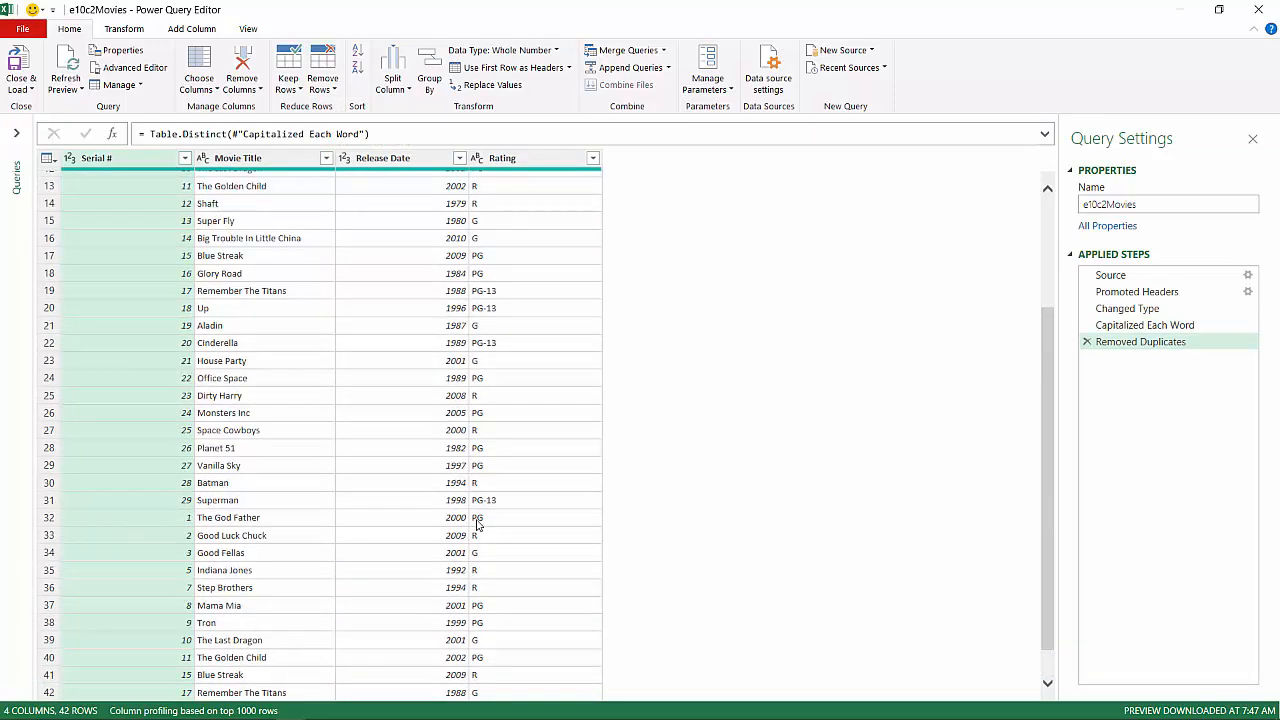
Remove the bottom 12 rows from the e10c2Movies query.
left_click(331, 89)
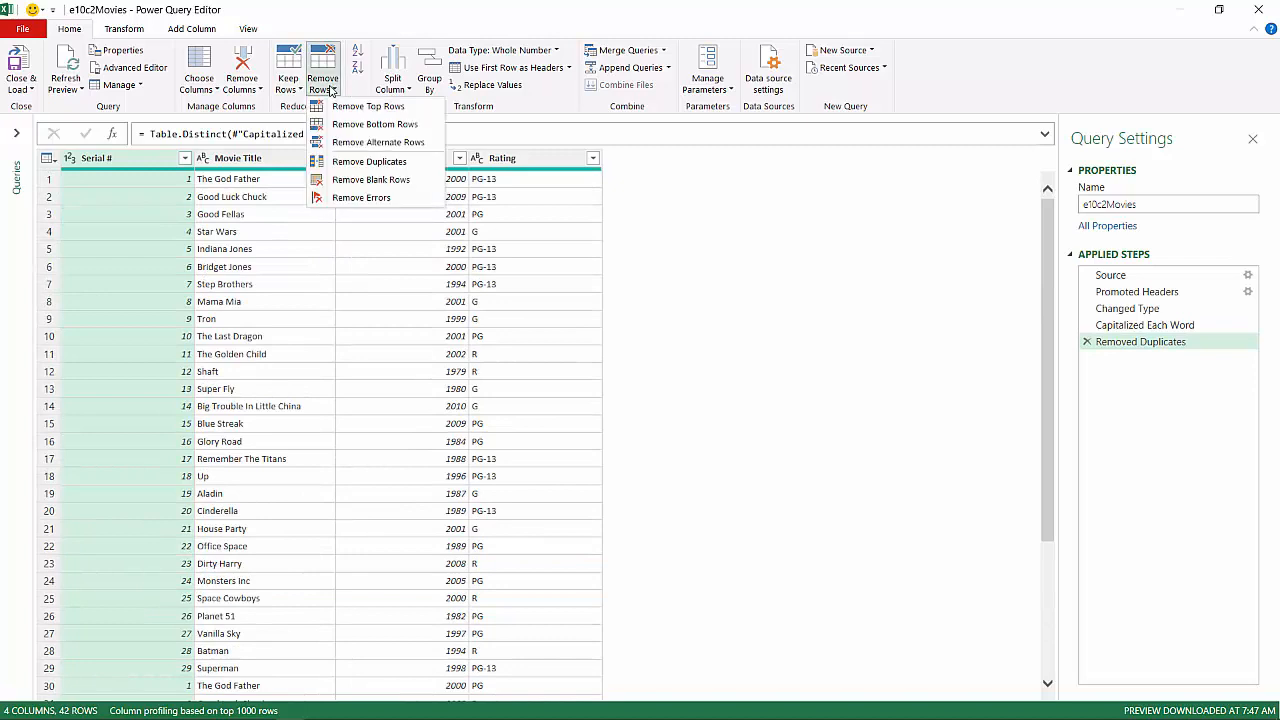
left_click(358, 141)
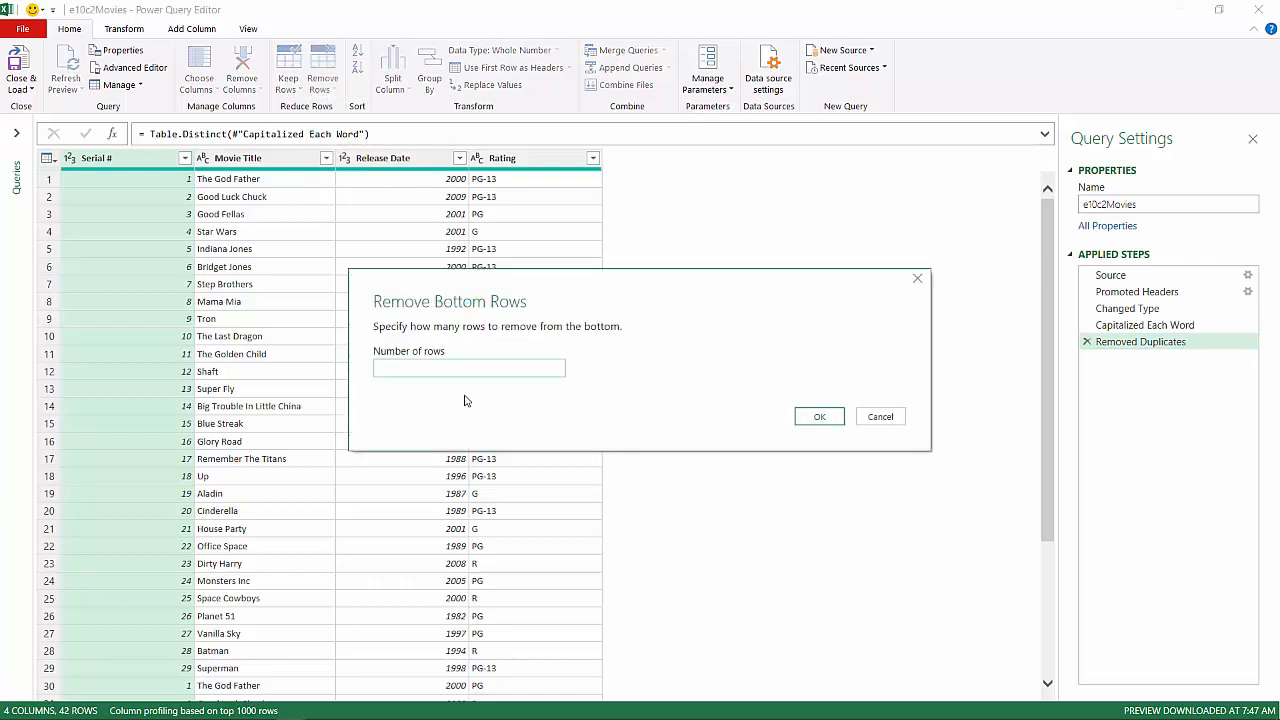
type("12")
left_click(819, 416)
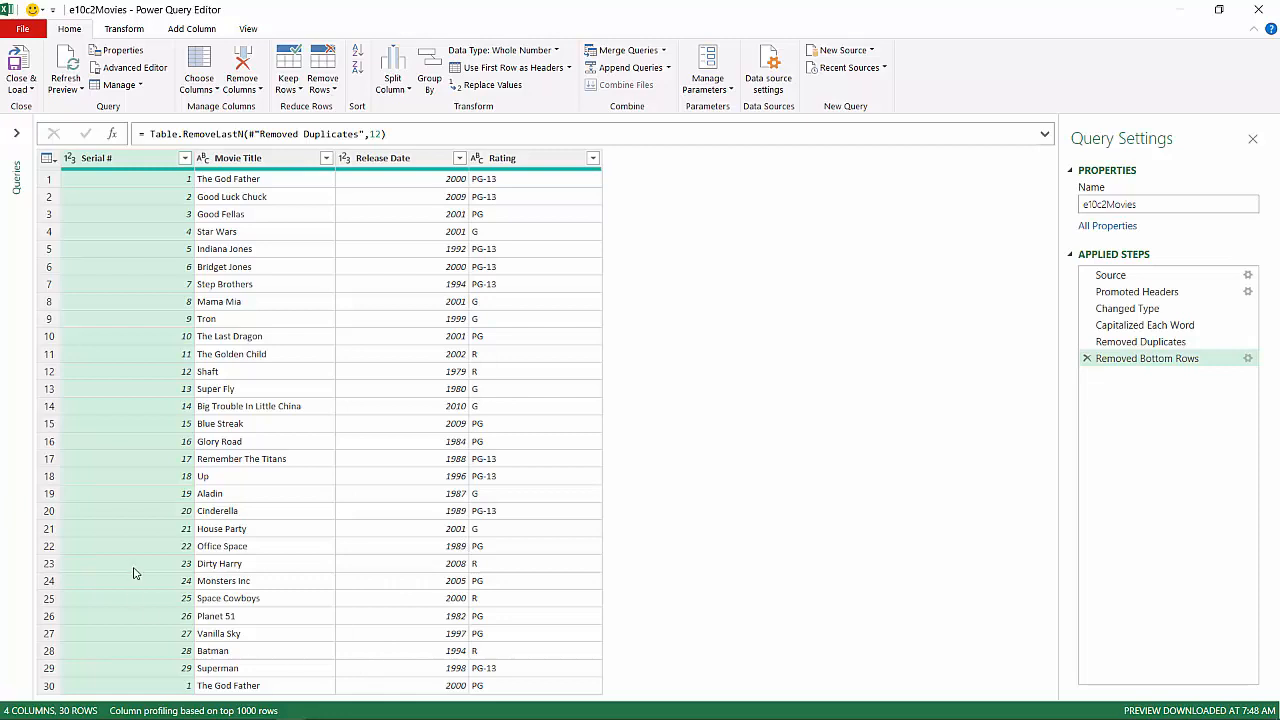
Remove 1 more bottom row, the repeated The God Father record in row 30.
left_click(60, 690)
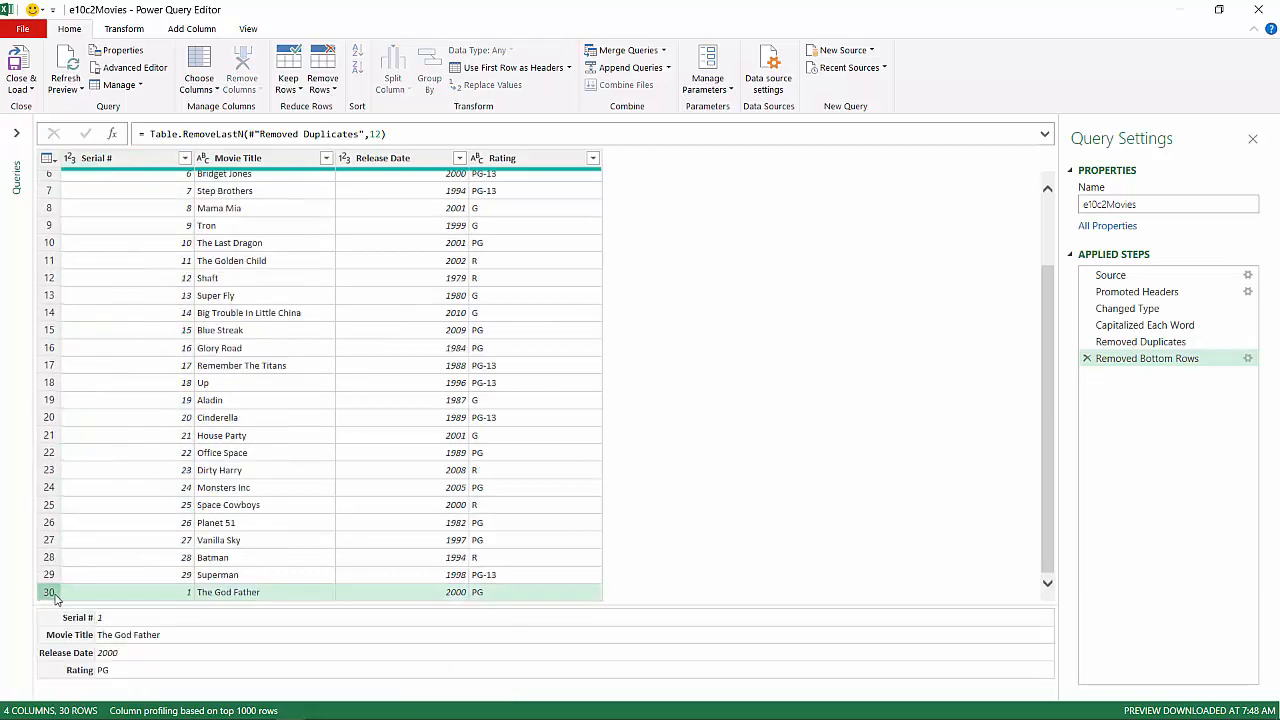
left_click(332, 89)
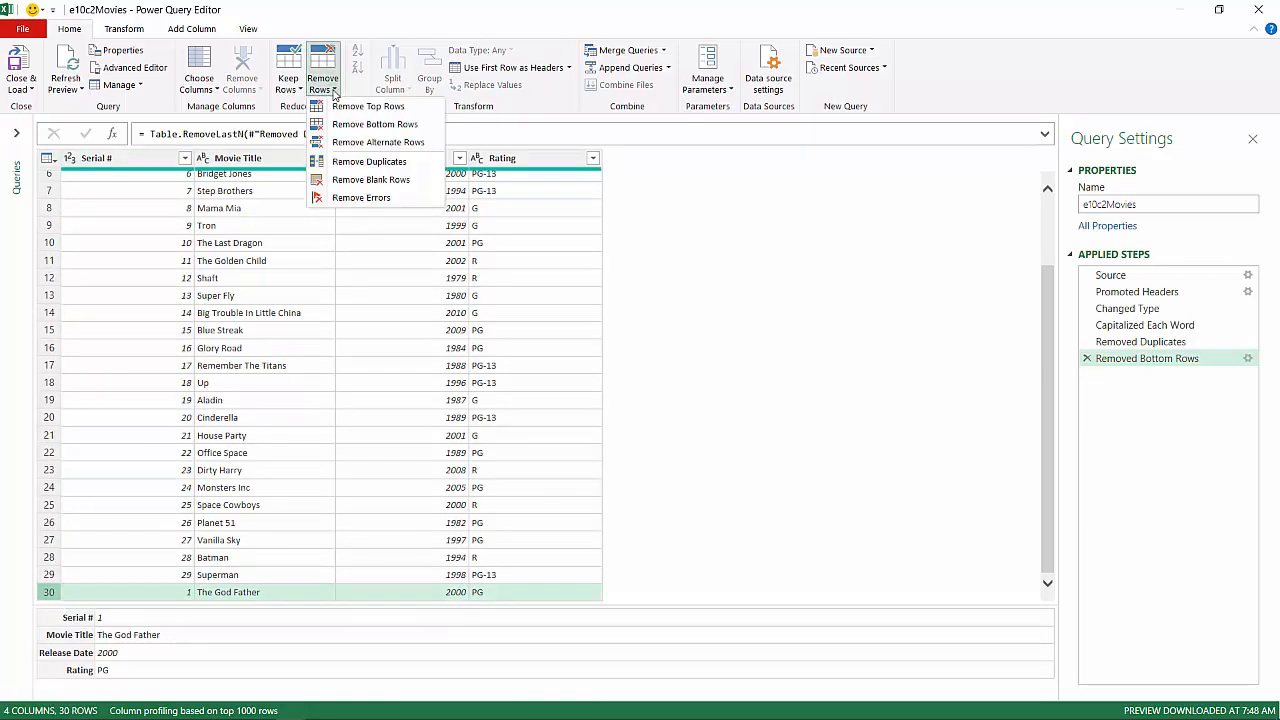
left_click(411, 130)
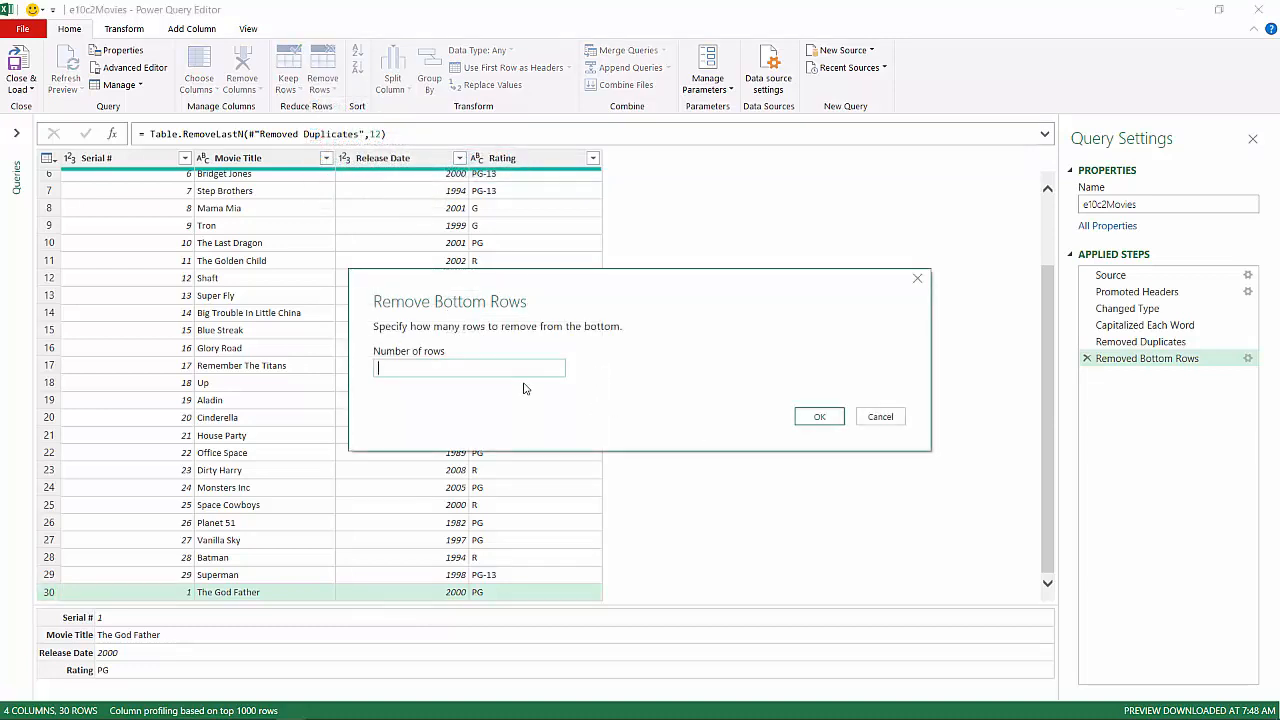
type("1")
left_click(819, 416)
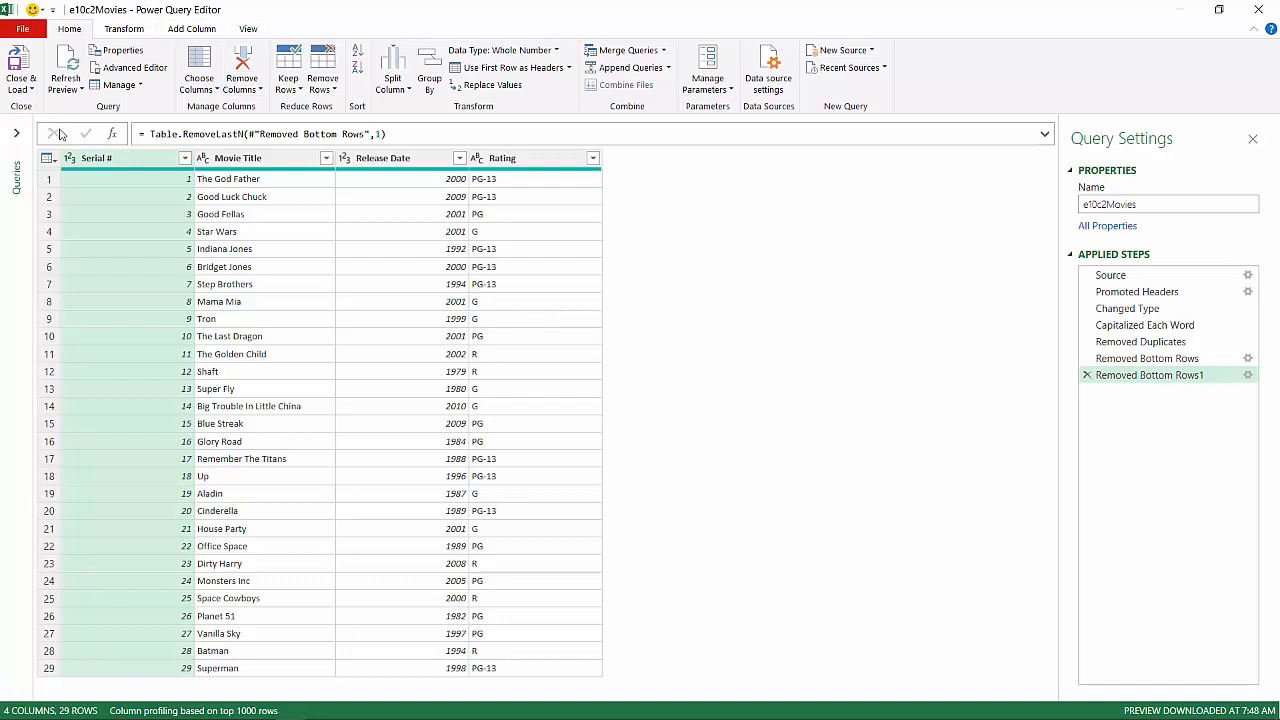
Close and load the e10c2Movies query as Only Create Connection, adding its data to the Data Model.
left_click(28, 92)
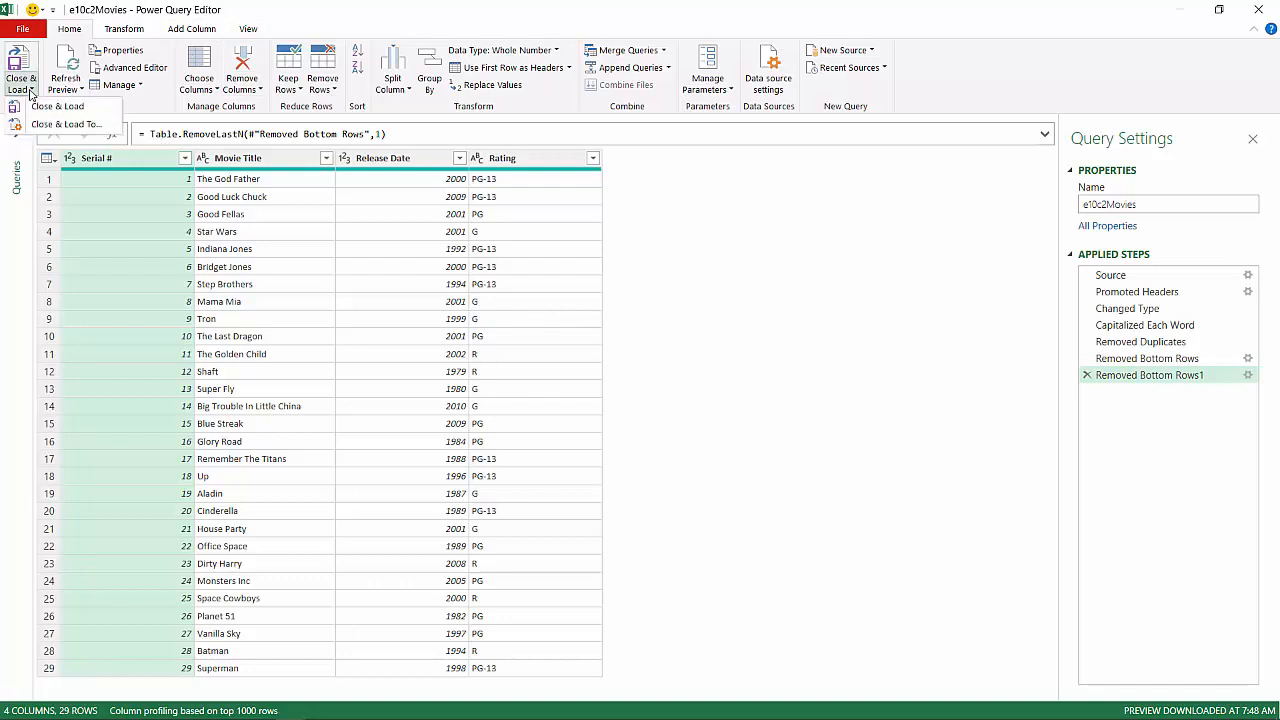
left_click(80, 124)
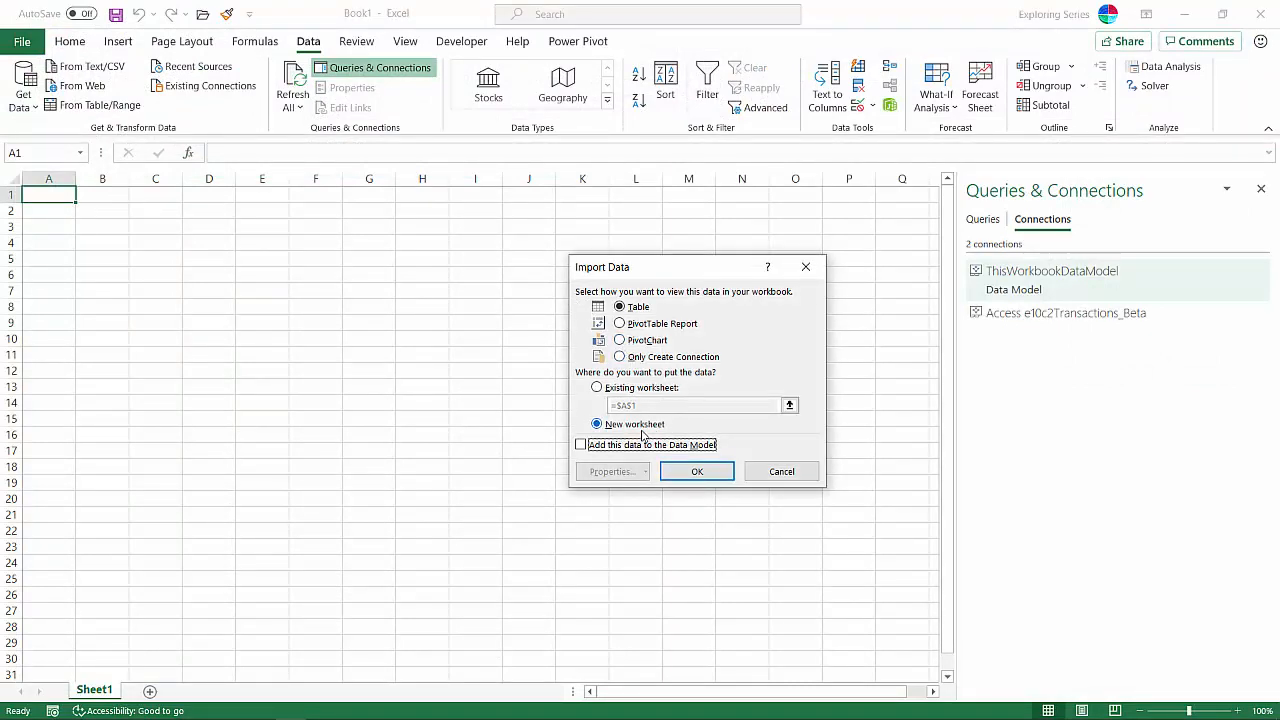
left_click(648, 359)
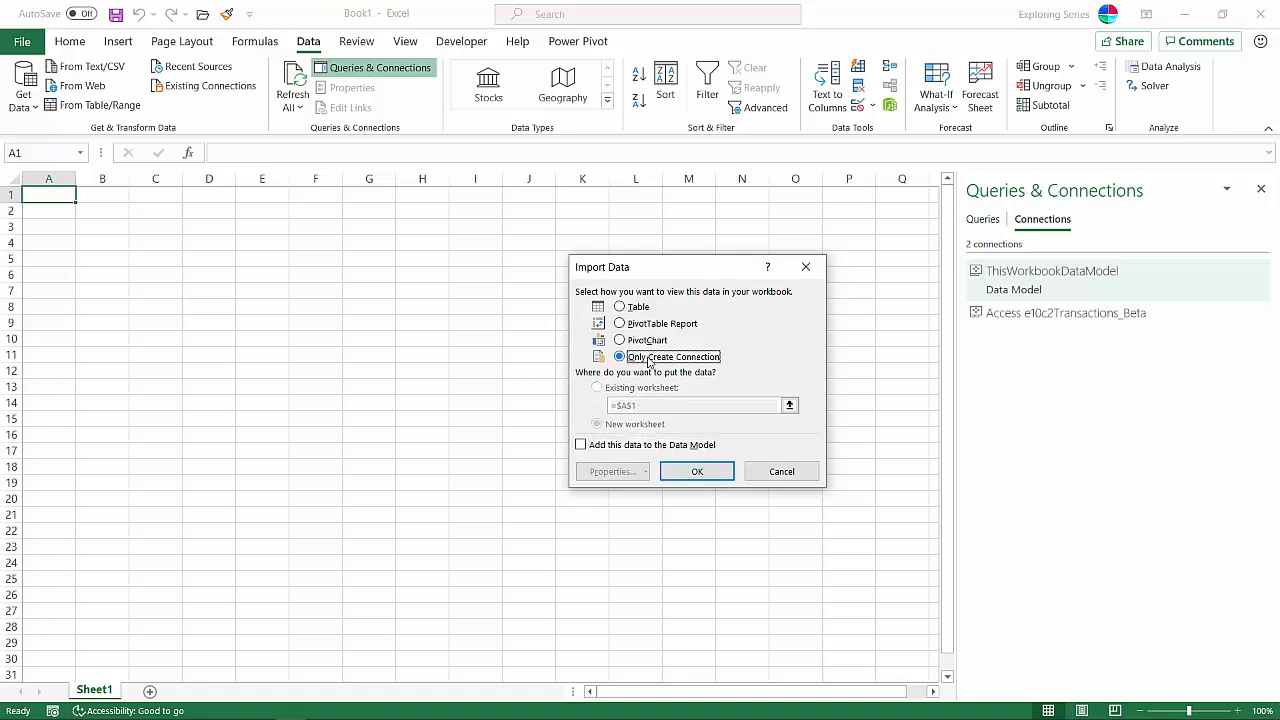
left_click(580, 446)
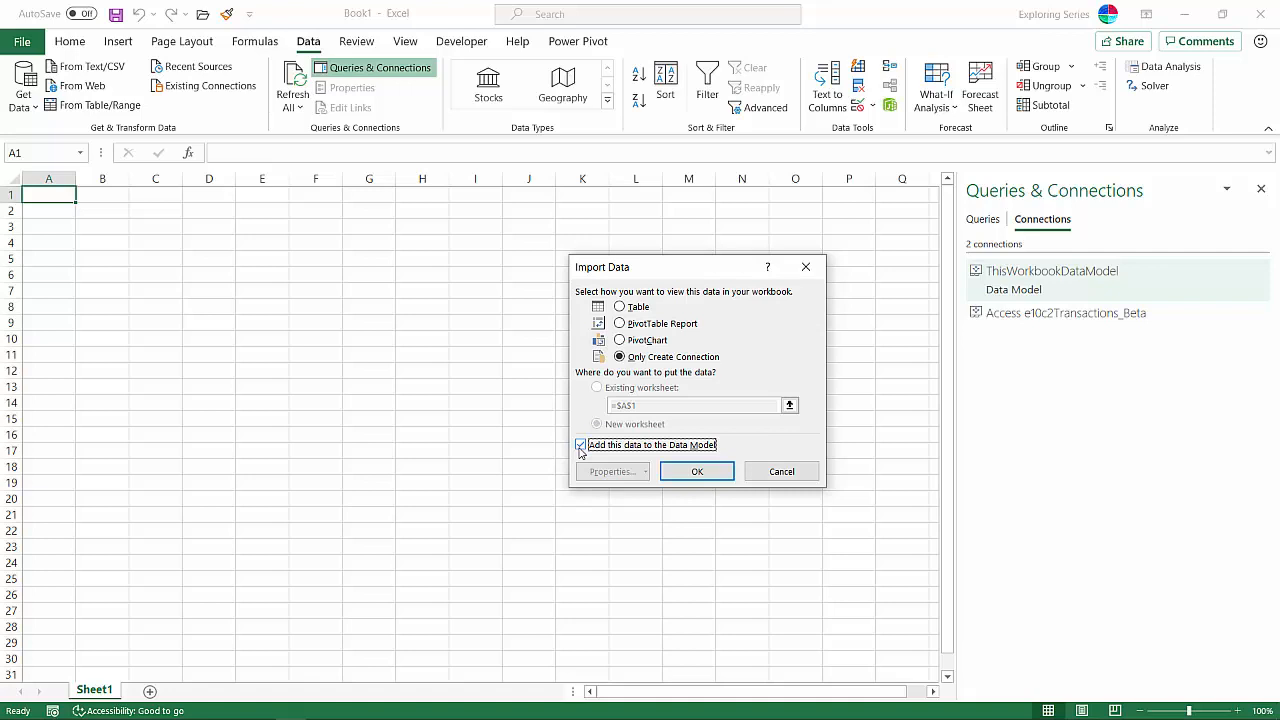
left_click(697, 471)
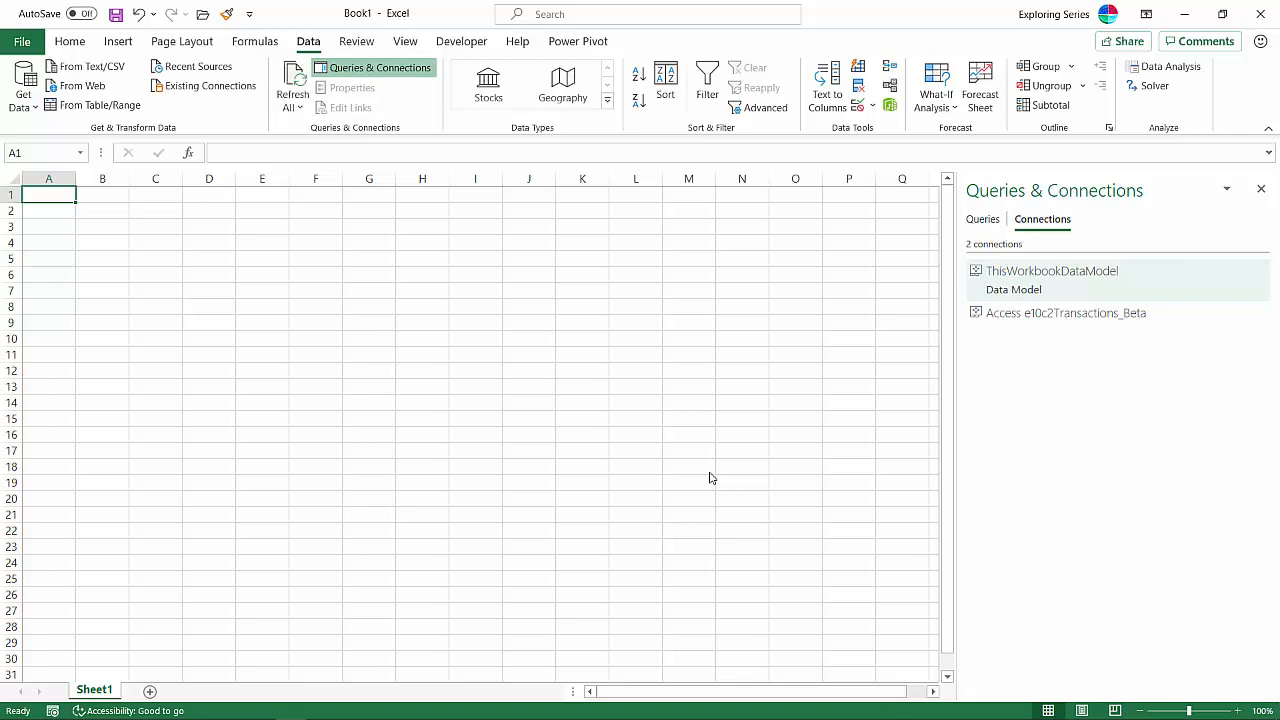
Open the data model in the Power Pivot window and display the e10c2Movies table.
left_click(603, 40)
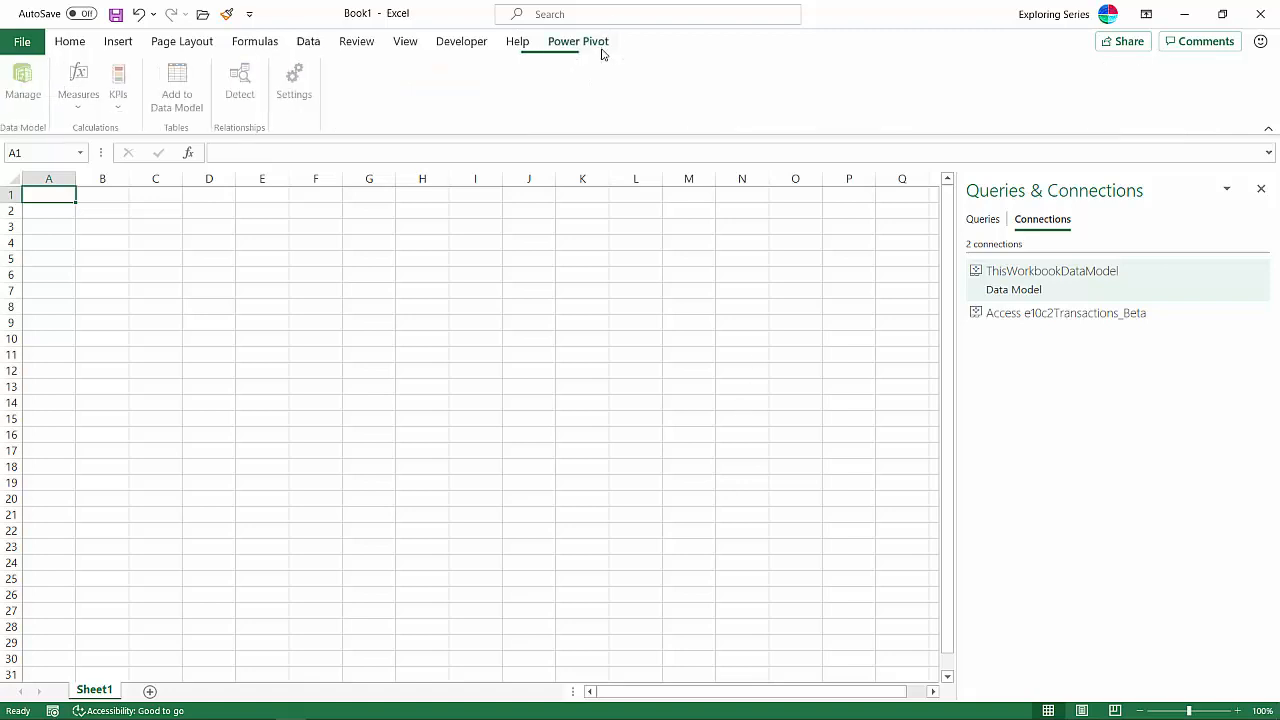
left_click(44, 86)
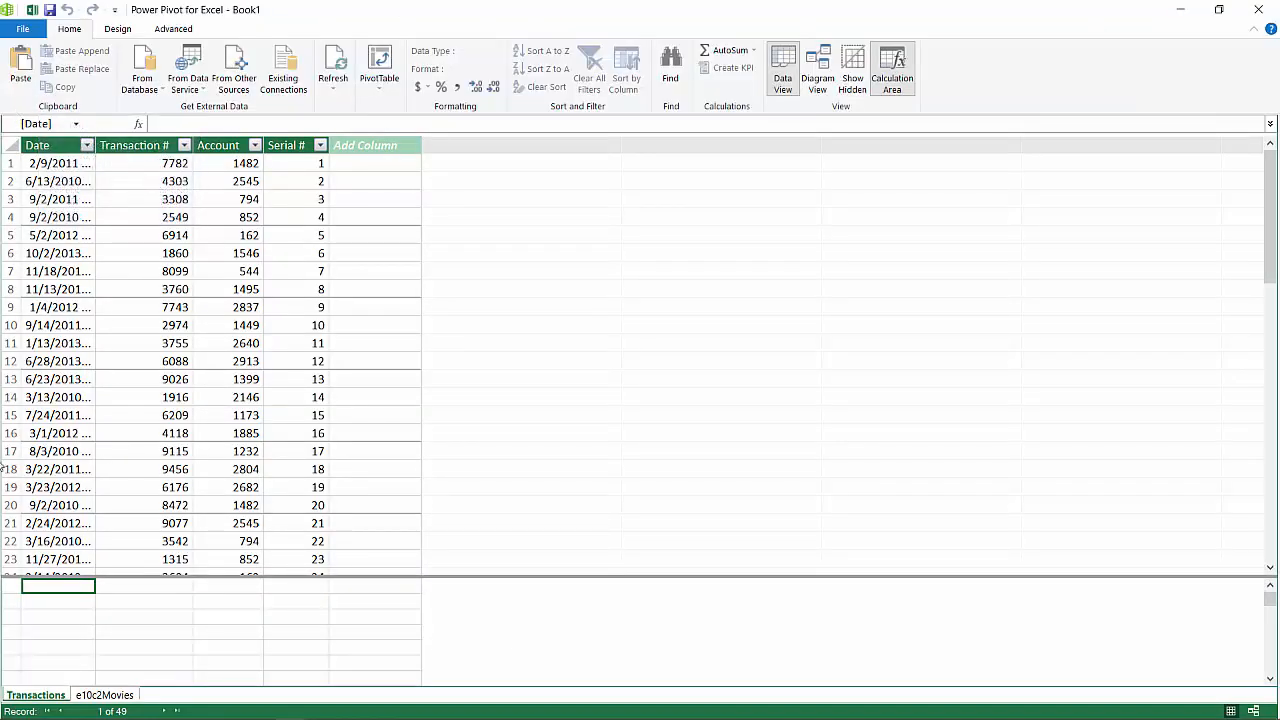
left_click(104, 695)
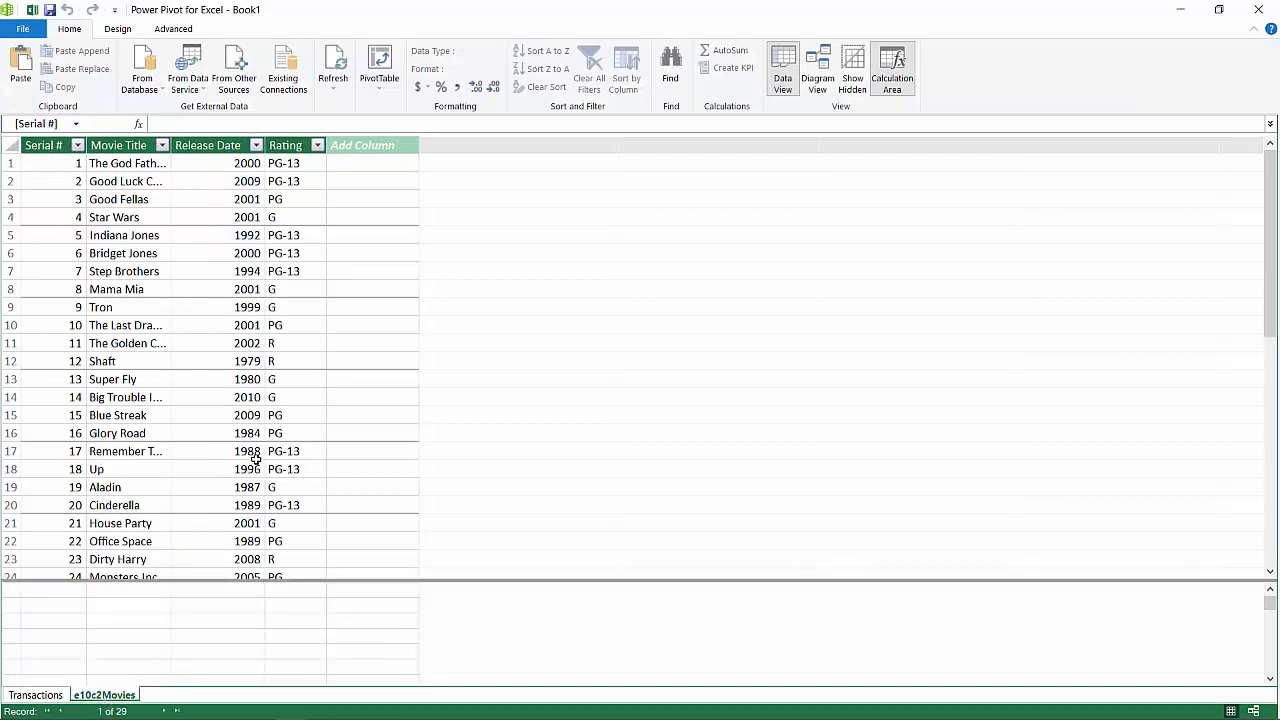
Look through the rows of the e10c2Movies and Transactions tables and close the Power Pivot window.
scroll(256, 459, "down", 5)
scroll(256, 459, "up", 5)
left_click(55, 696)
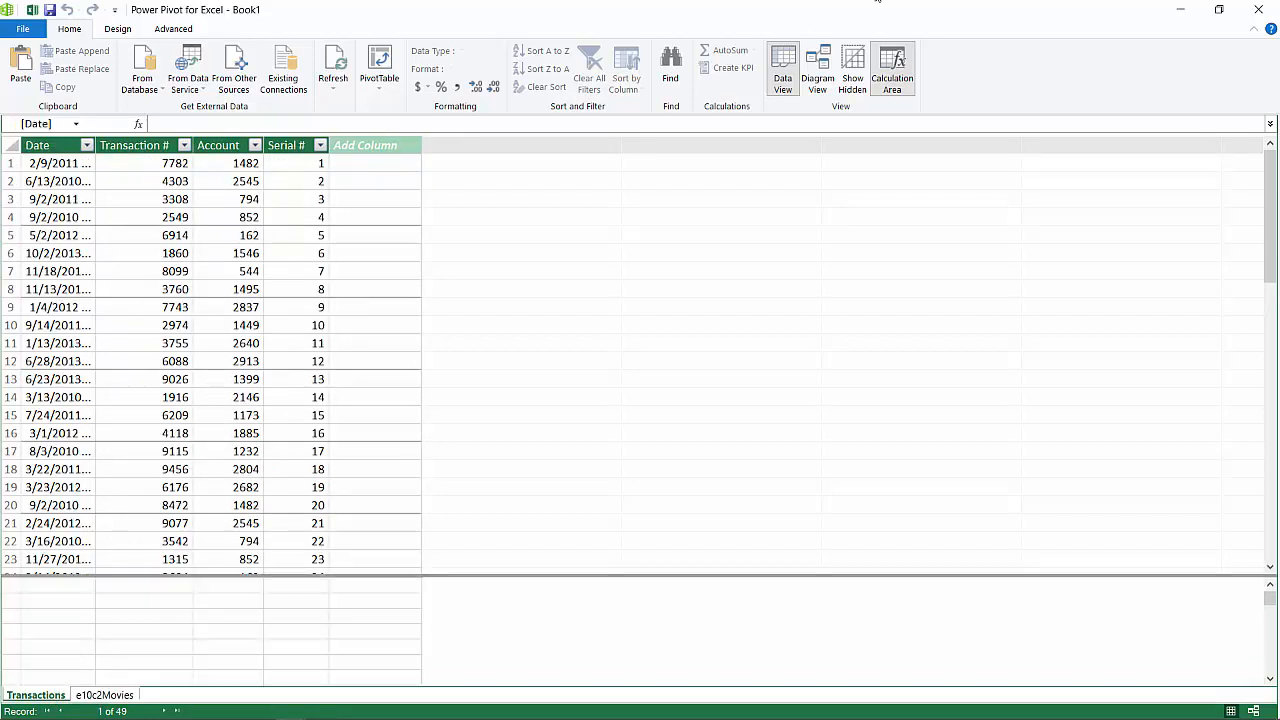
left_click(1254, 28)
left_click(1258, 9)
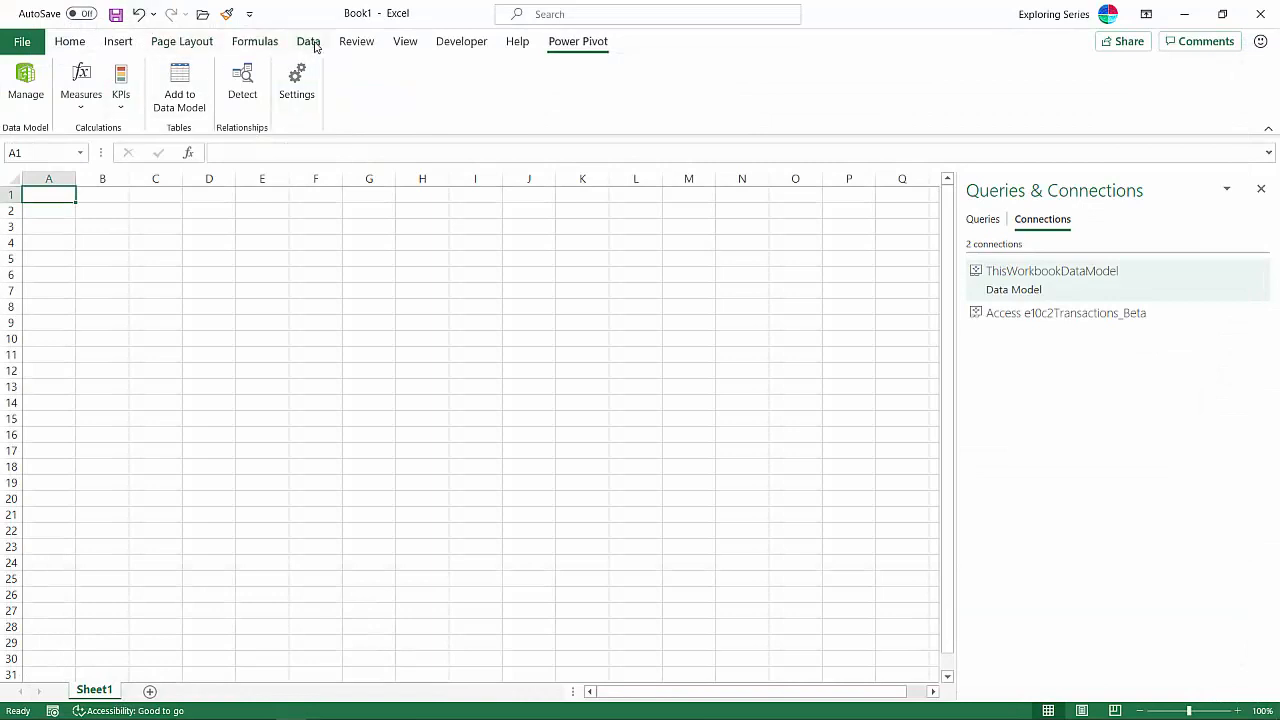
Import the e10c2Contacts XML file from the Project 2 Power BI Update folder and select its Account table.
left_click(306, 45)
left_click(23, 92)
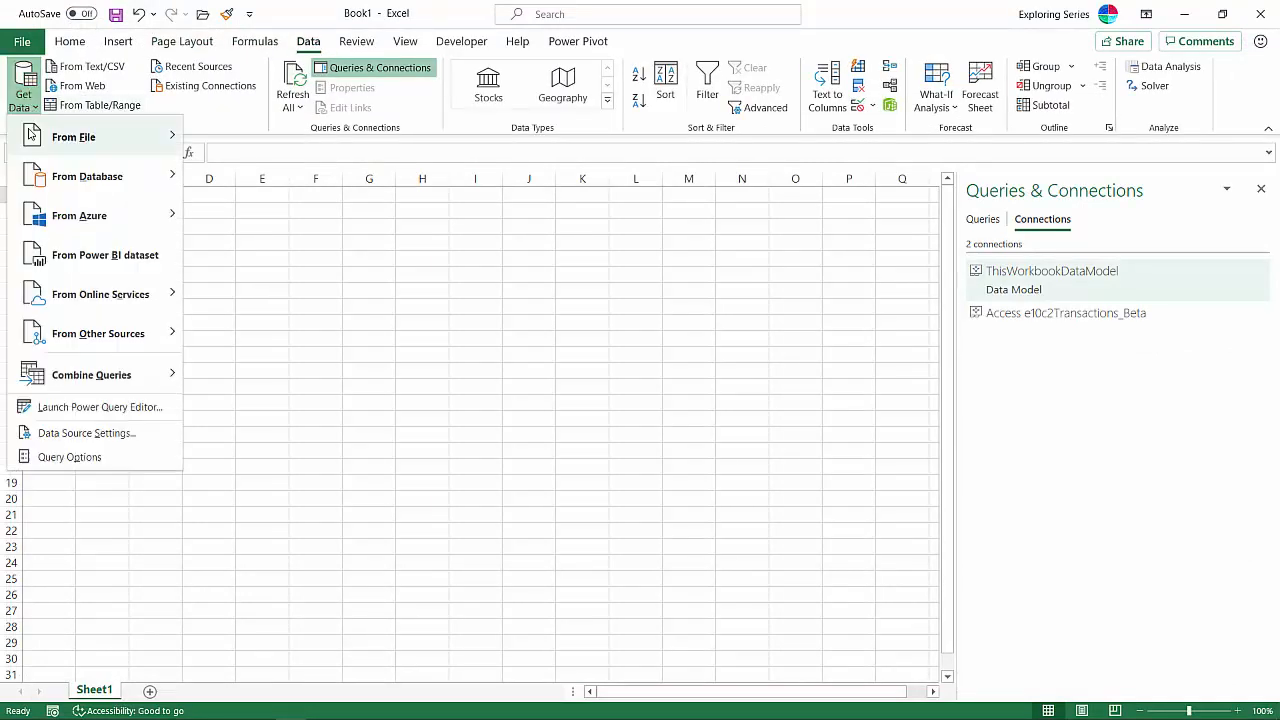
mouse_move(70, 138)
left_click(260, 218)
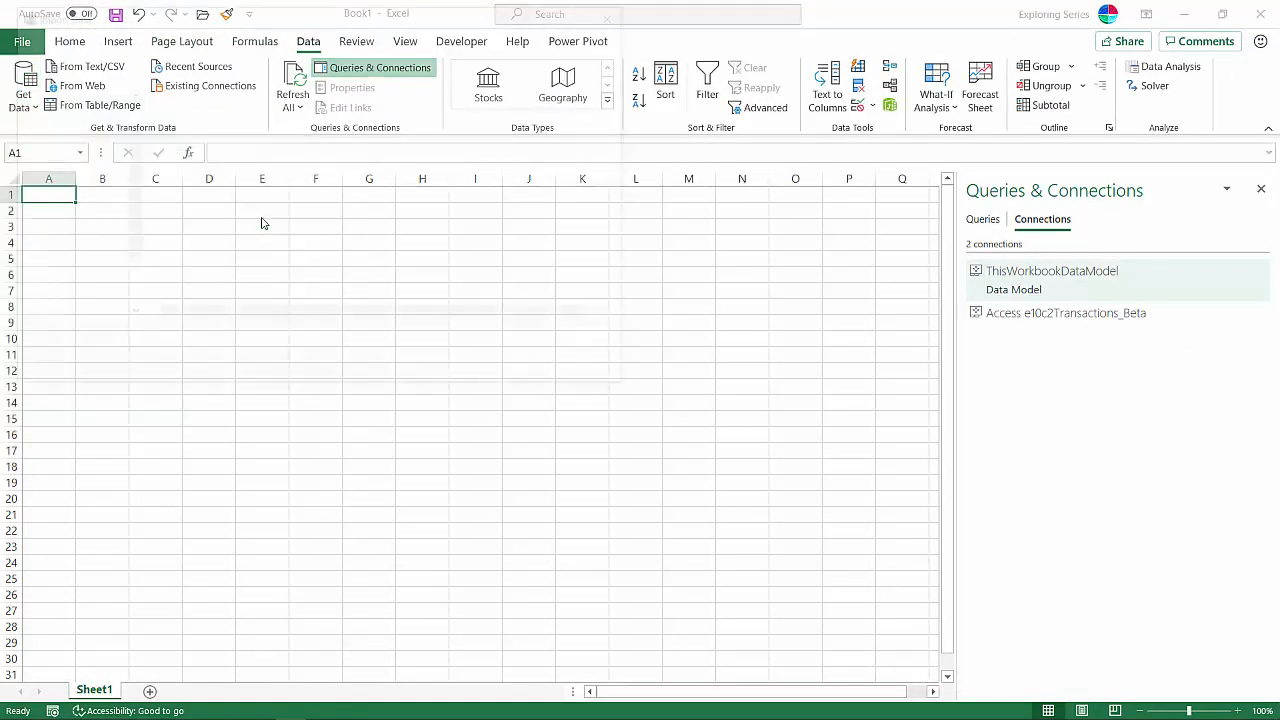
left_click(220, 124)
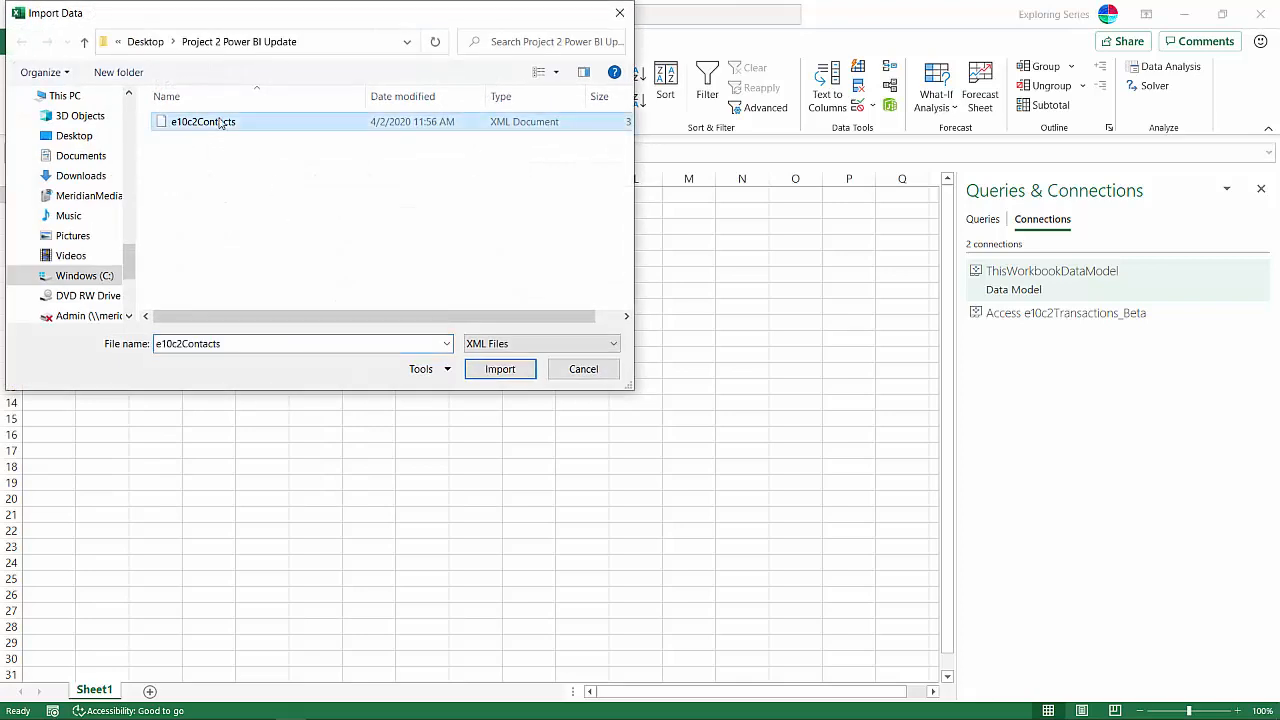
left_click(500, 369)
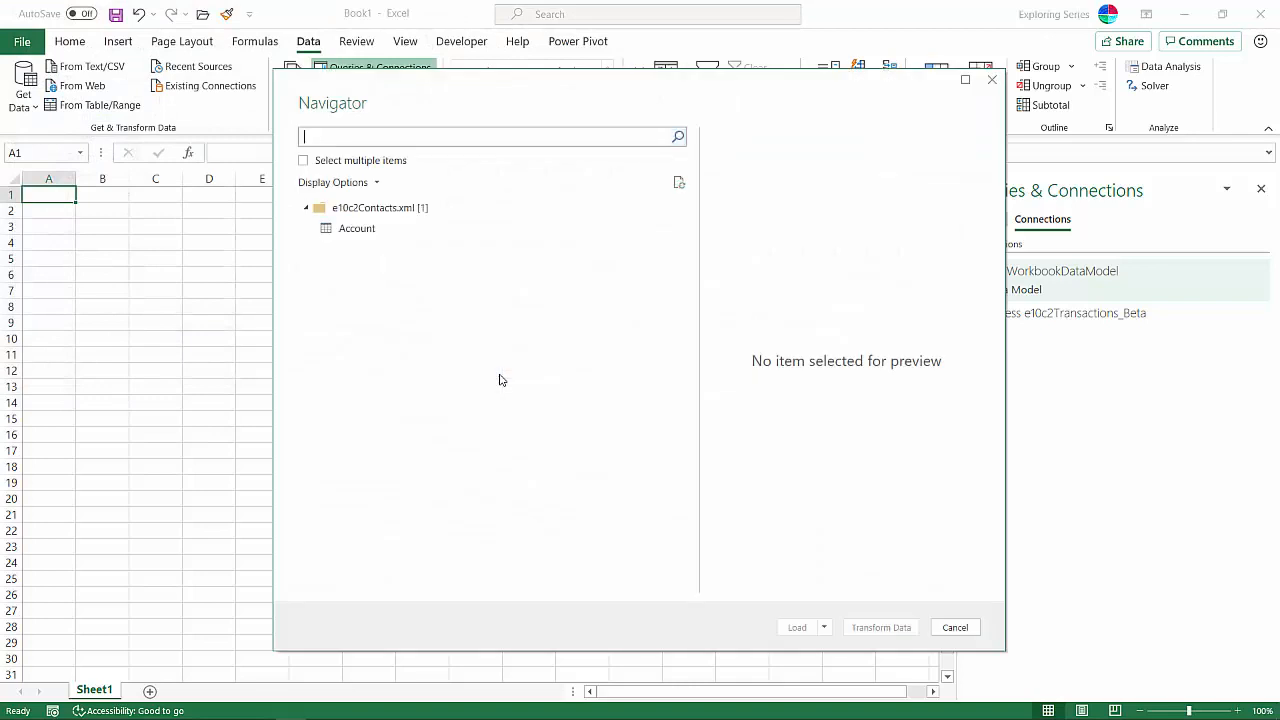
left_click(371, 238)
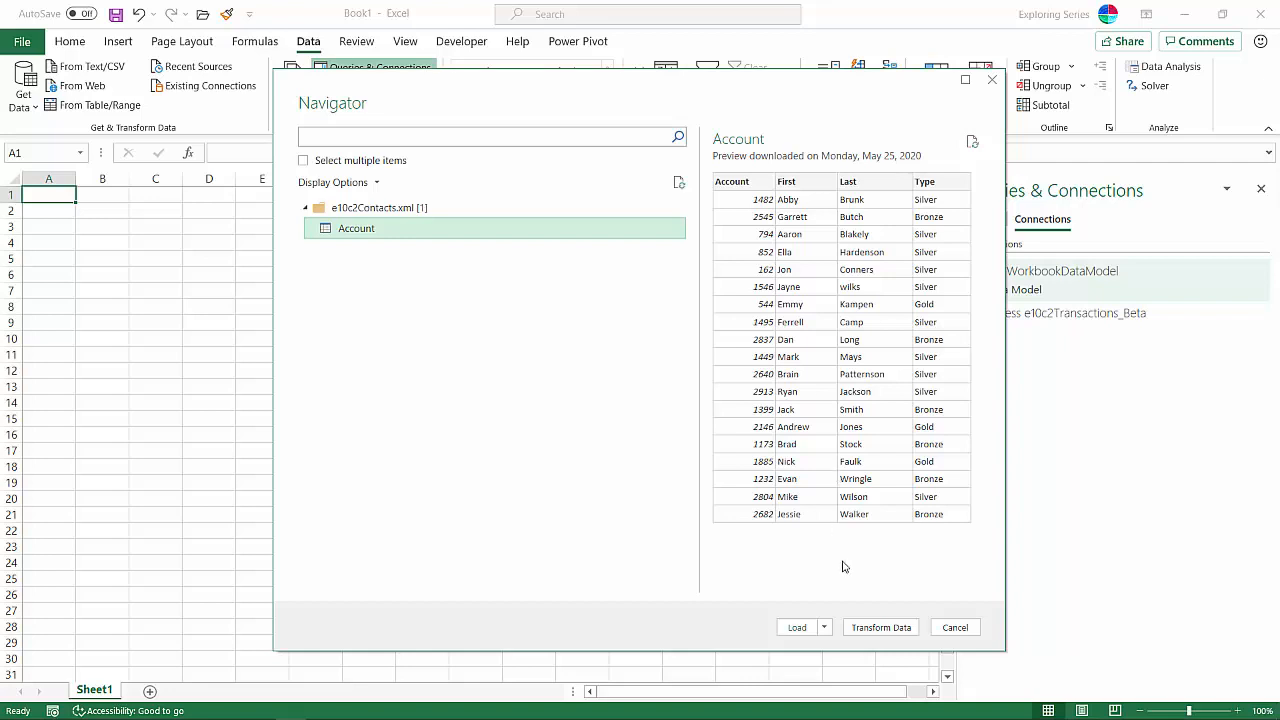
Load the Account table as Only Create Connection, adding its data to the Data Model.
left_click(824, 627)
left_click(852, 665)
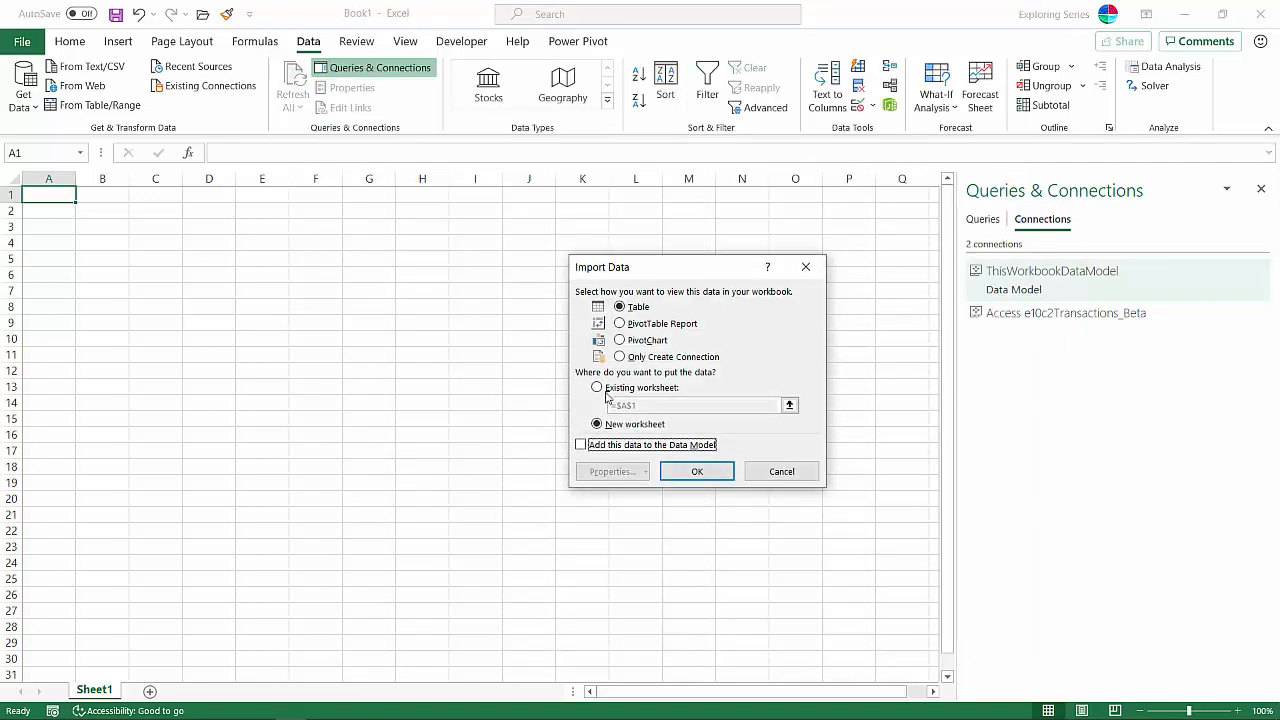
left_click(650, 360)
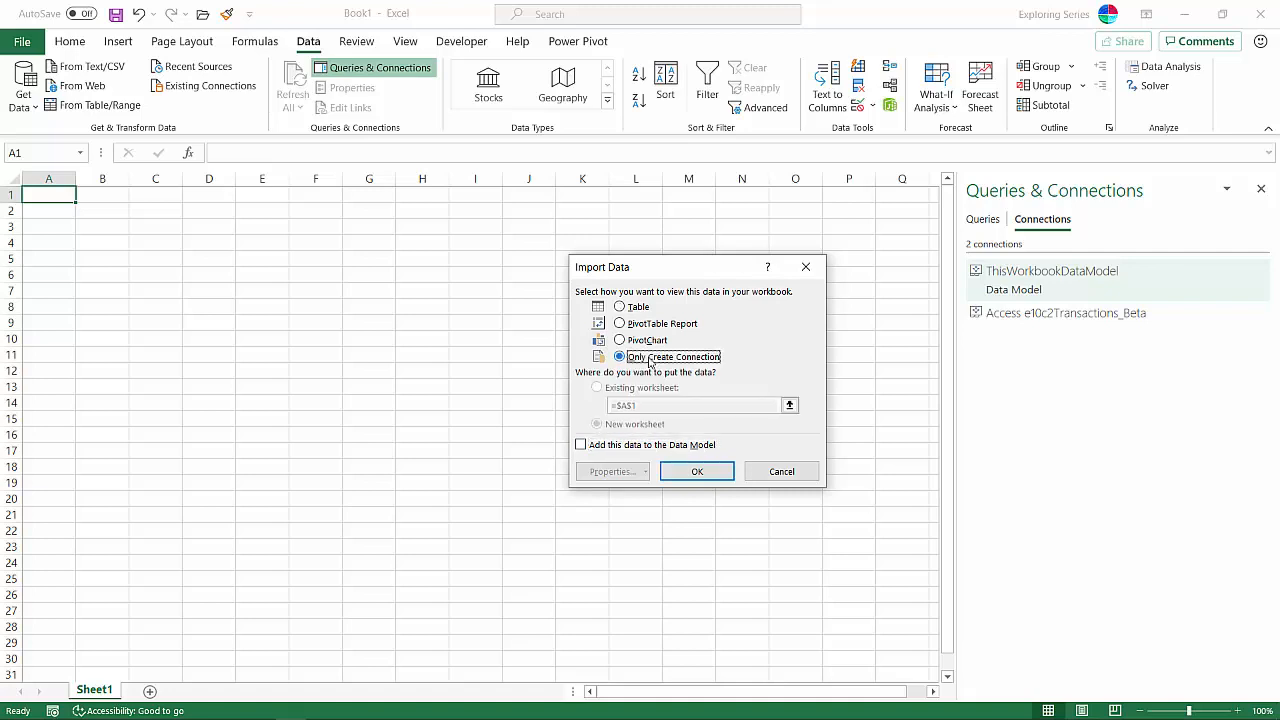
left_click(581, 445)
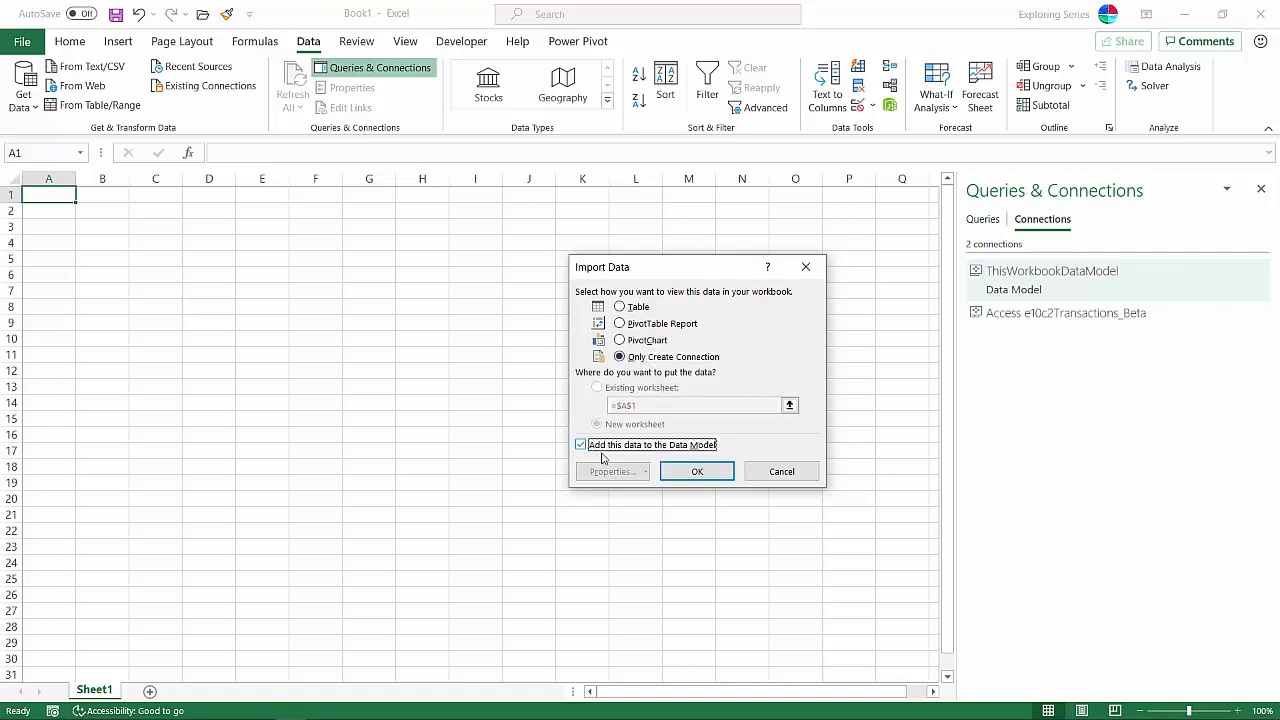
left_click(678, 471)
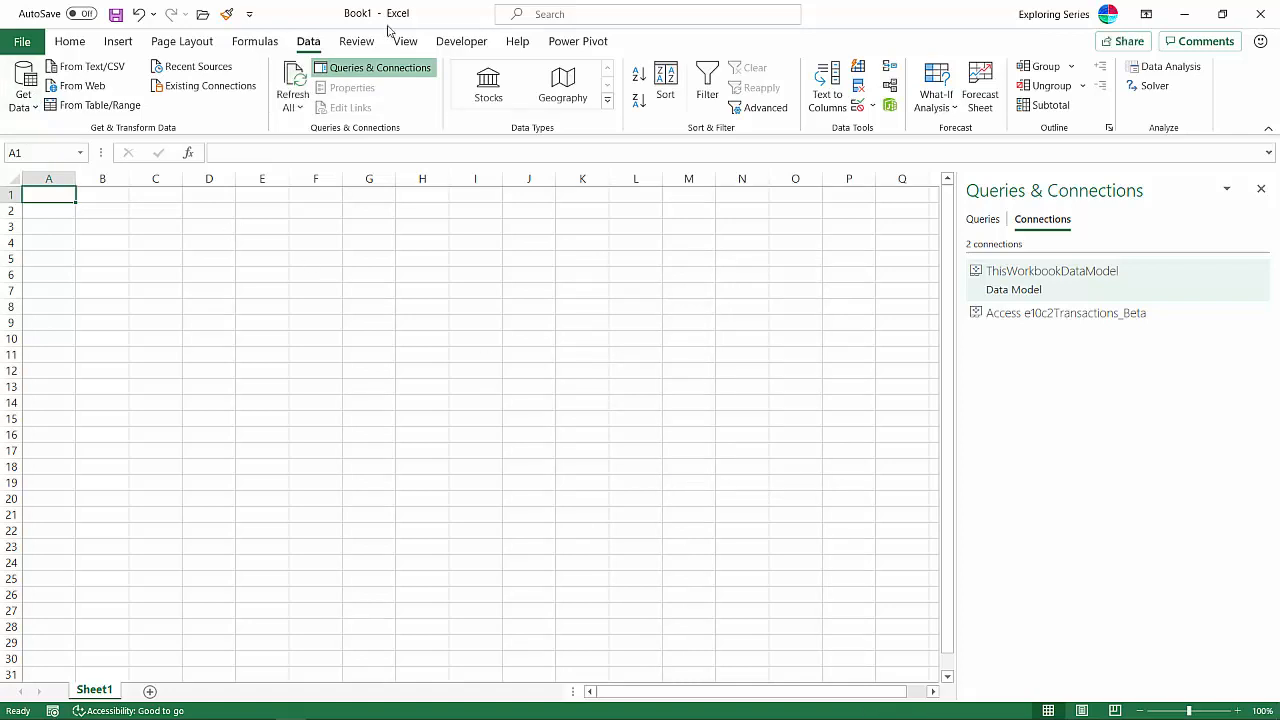
Open the data model in the Power Pivot window and view the Account, e10c2Movies and Transactions tables.
left_click(555, 44)
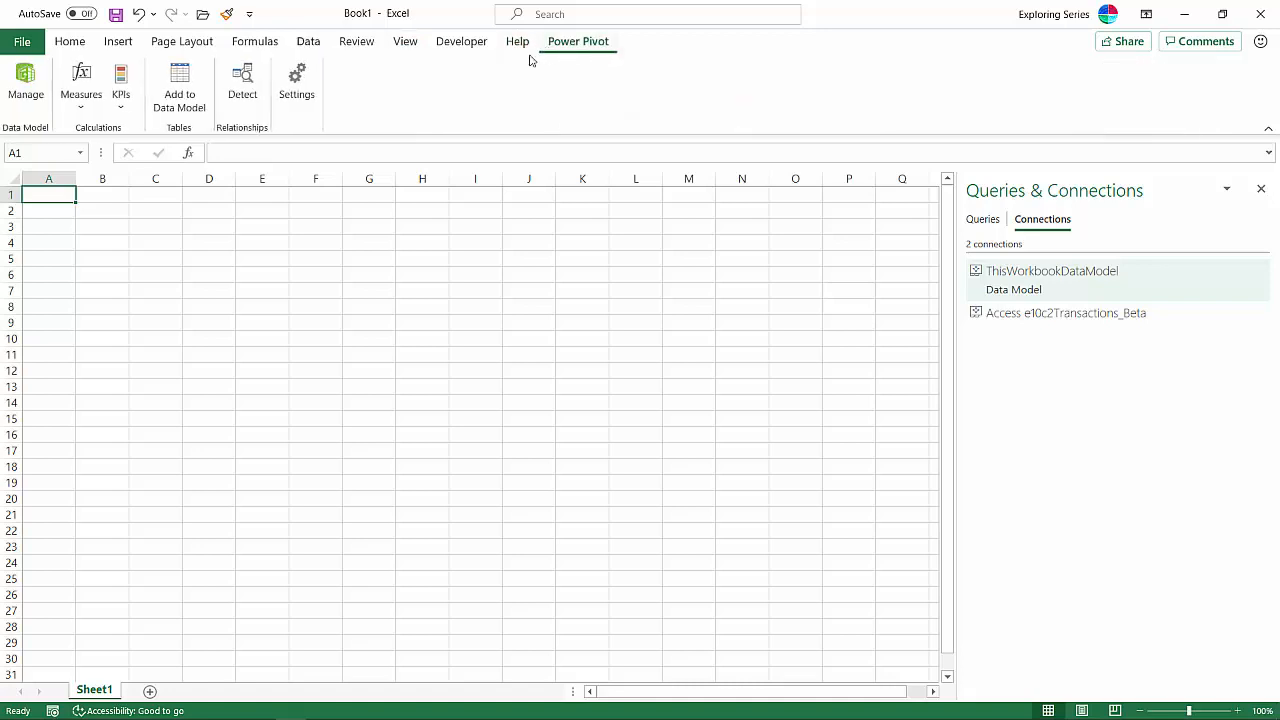
left_click(25, 80)
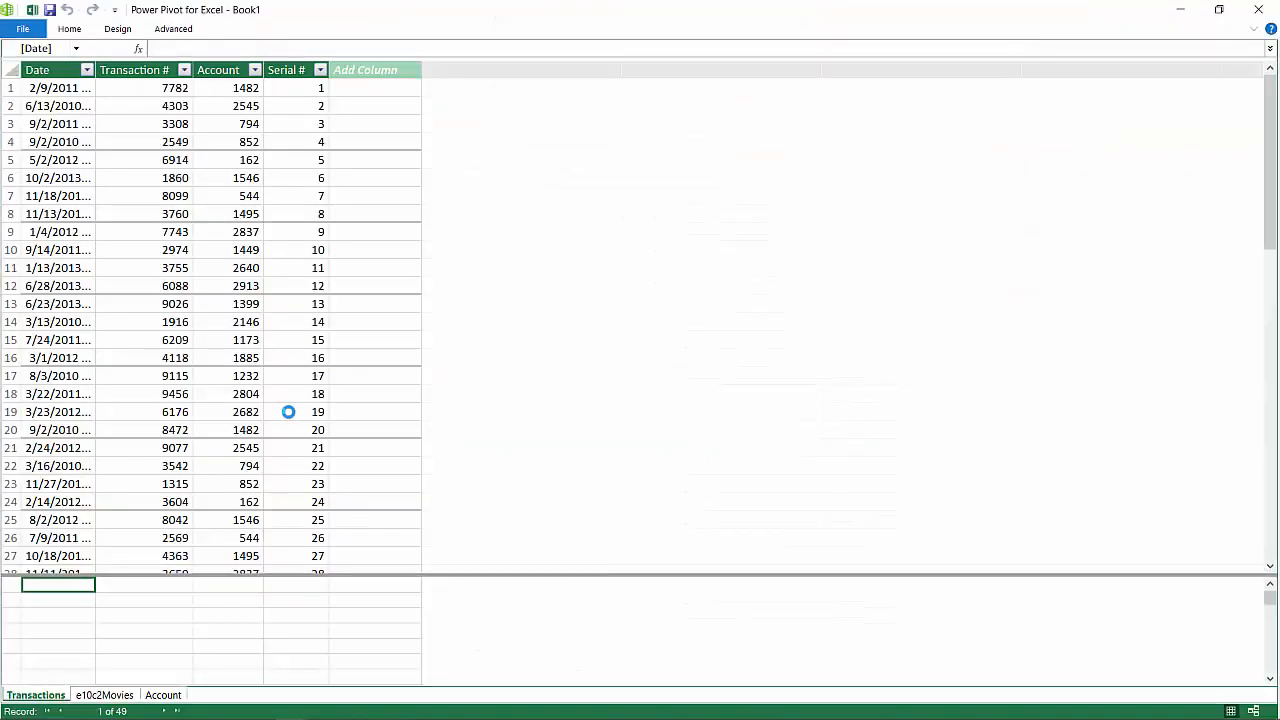
left_click(160, 695)
left_click(104, 695)
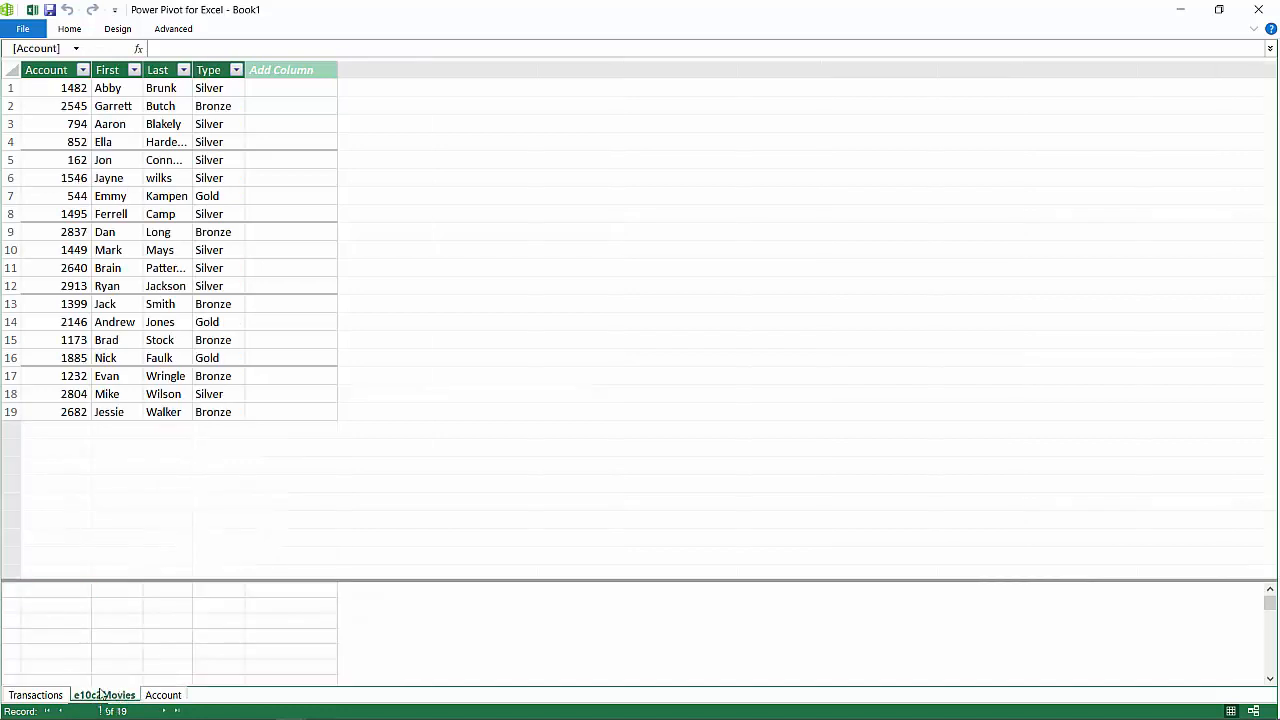
left_click(32, 695)
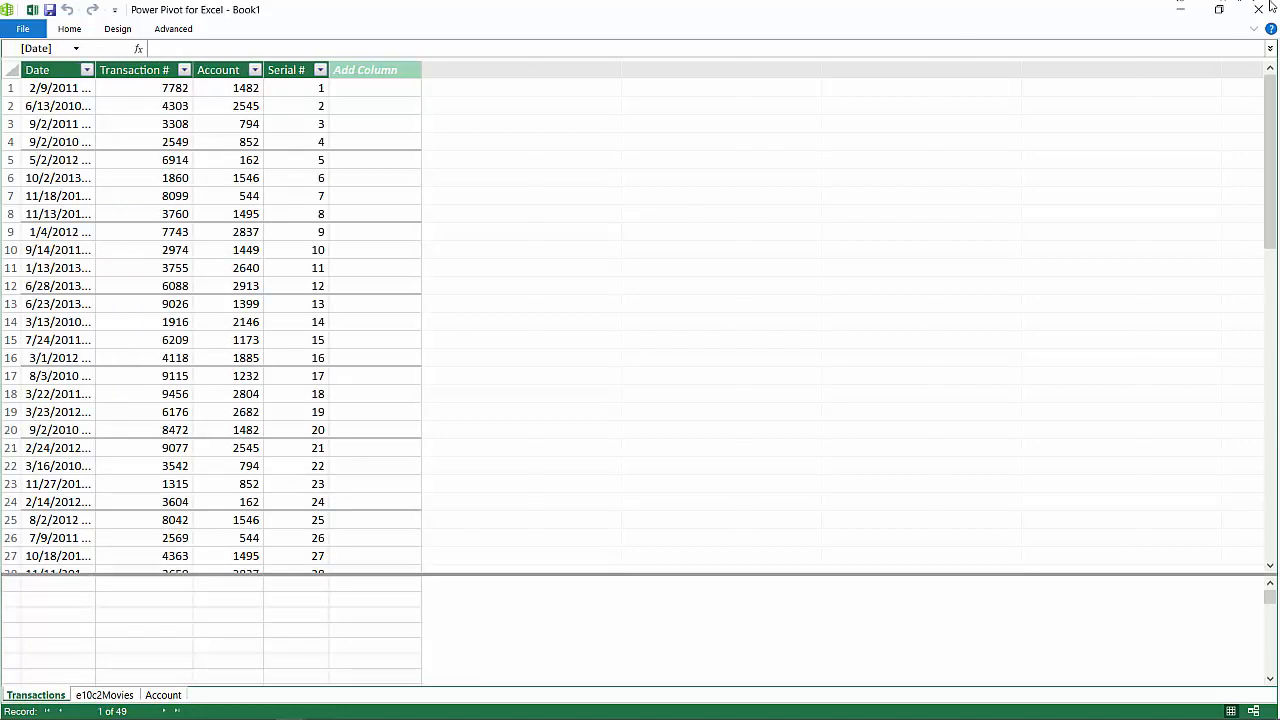
Compare the Serial # columns of Transactions and e10c2Movies and the Account columns of Transactions and Account to identify the shared key fields.
left_click(1254, 28)
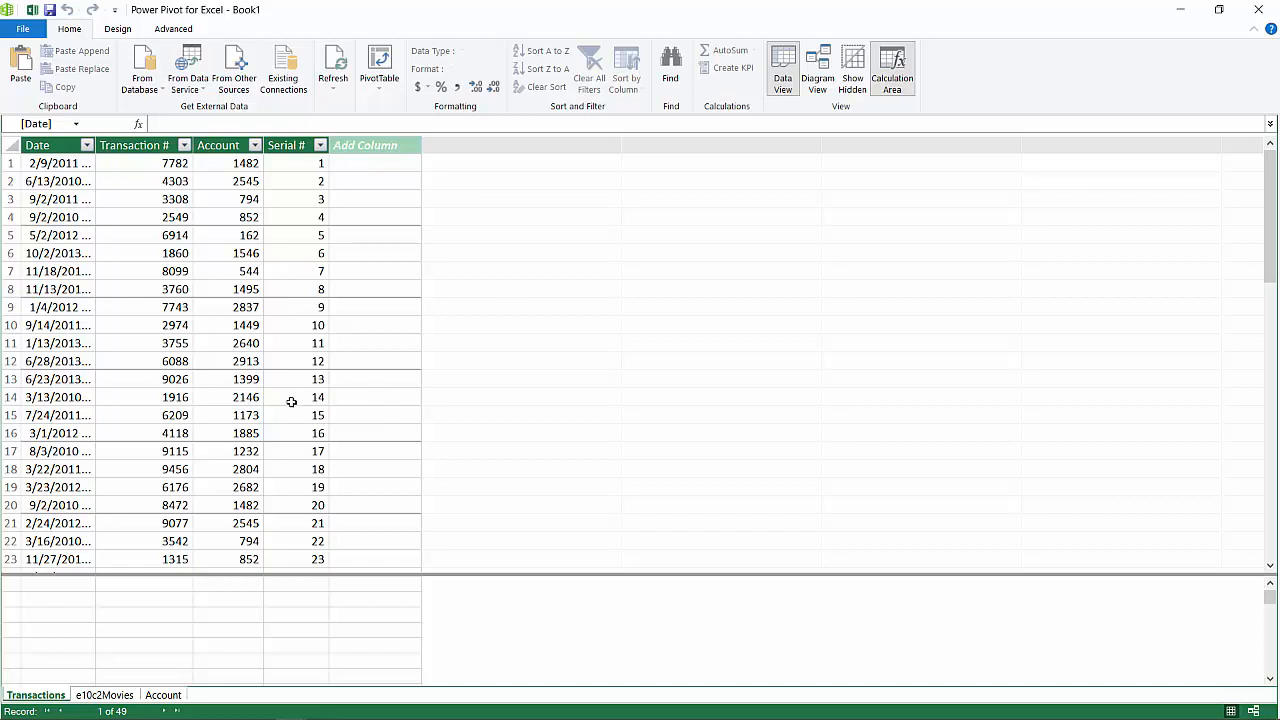
left_click(84, 697)
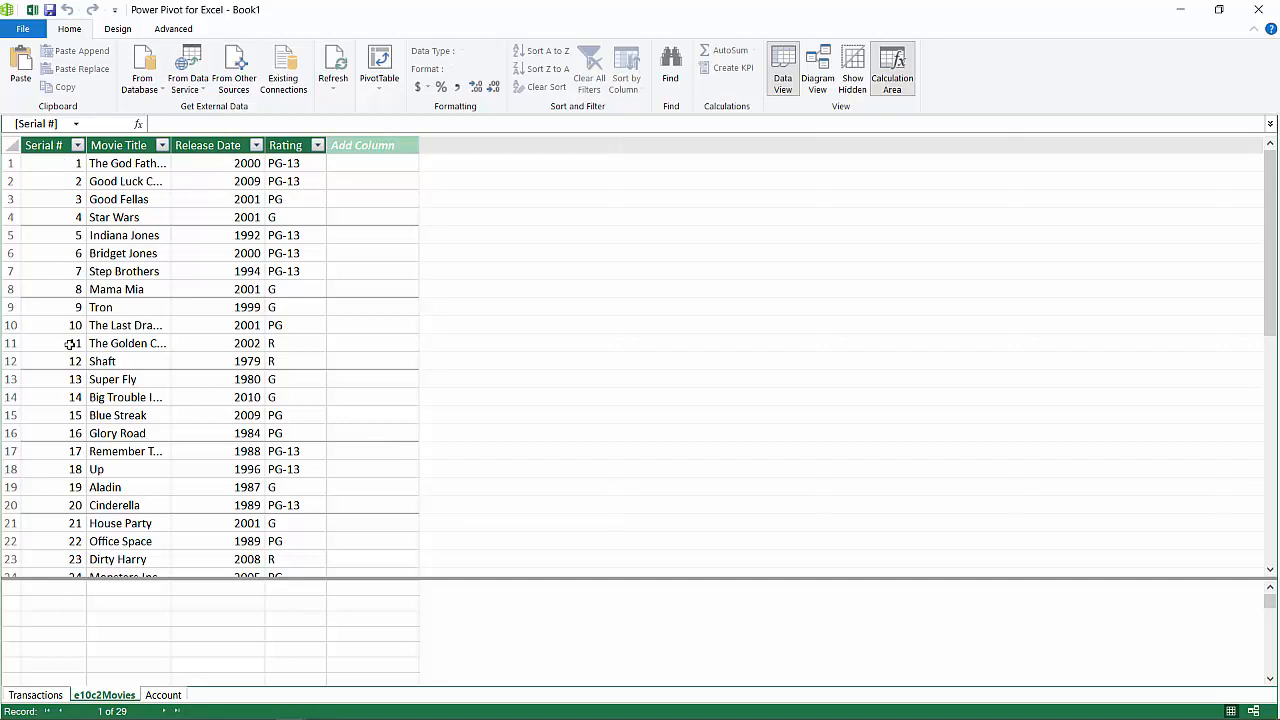
scroll(72, 341, "down", 2)
scroll(72, 341, "up", 1)
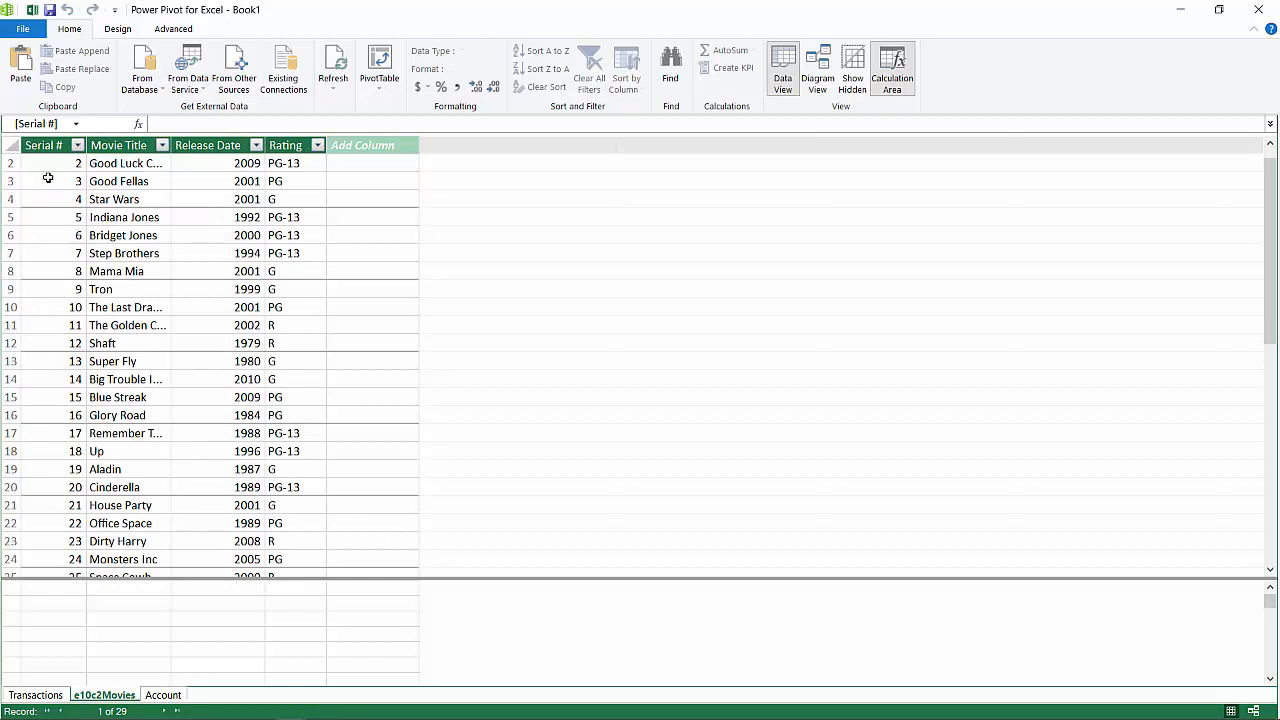
scroll(47, 177, "up", 1)
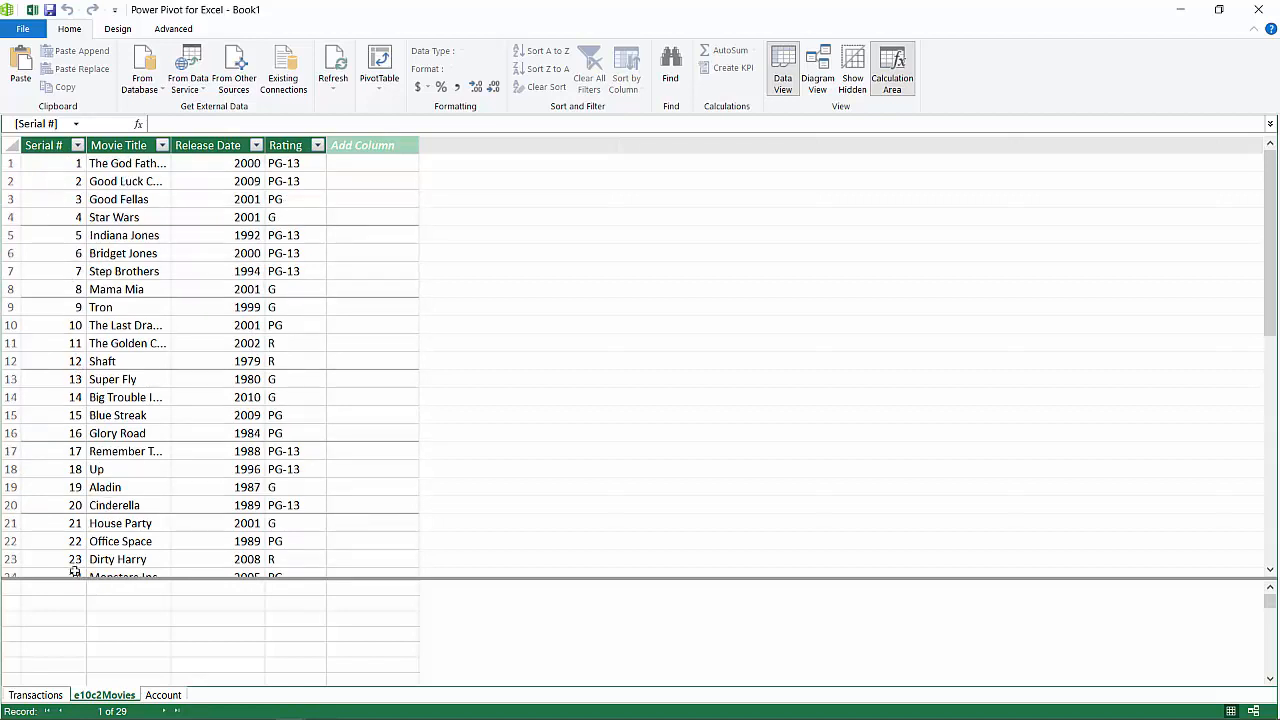
left_click(30, 694)
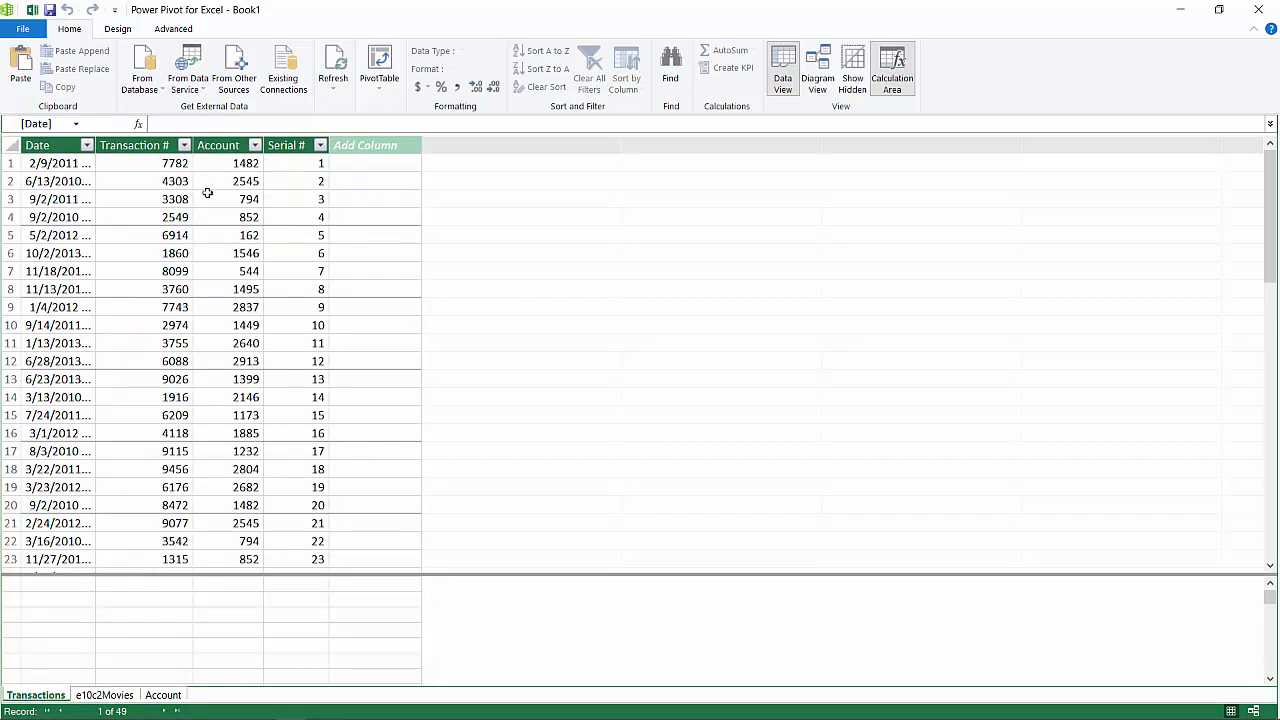
left_click(163, 697)
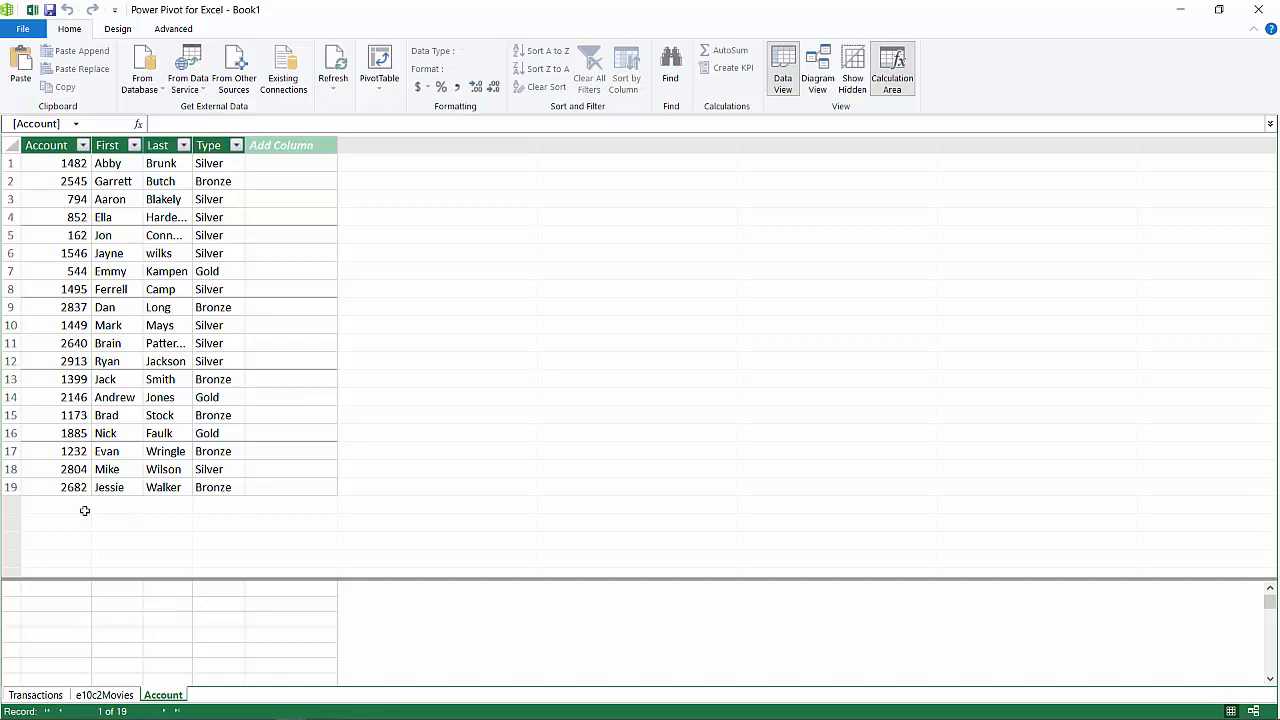
left_click(36, 695)
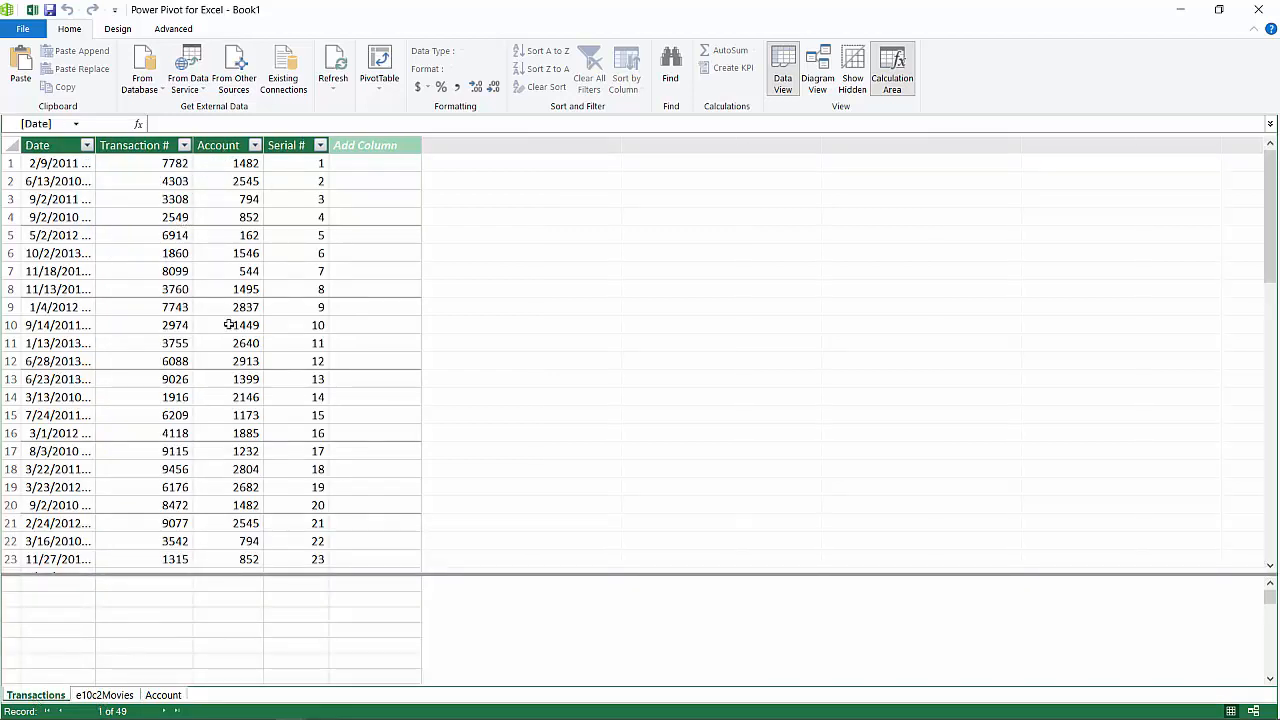
left_click(170, 697)
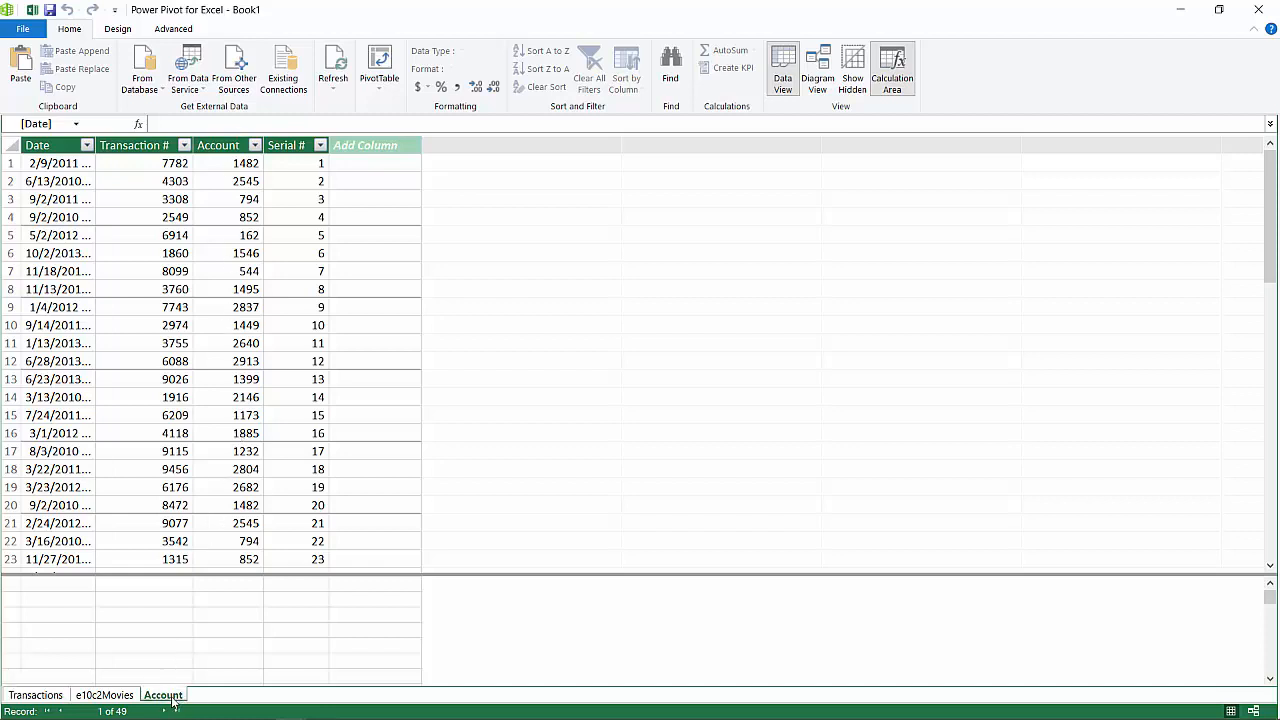
left_click(117, 703)
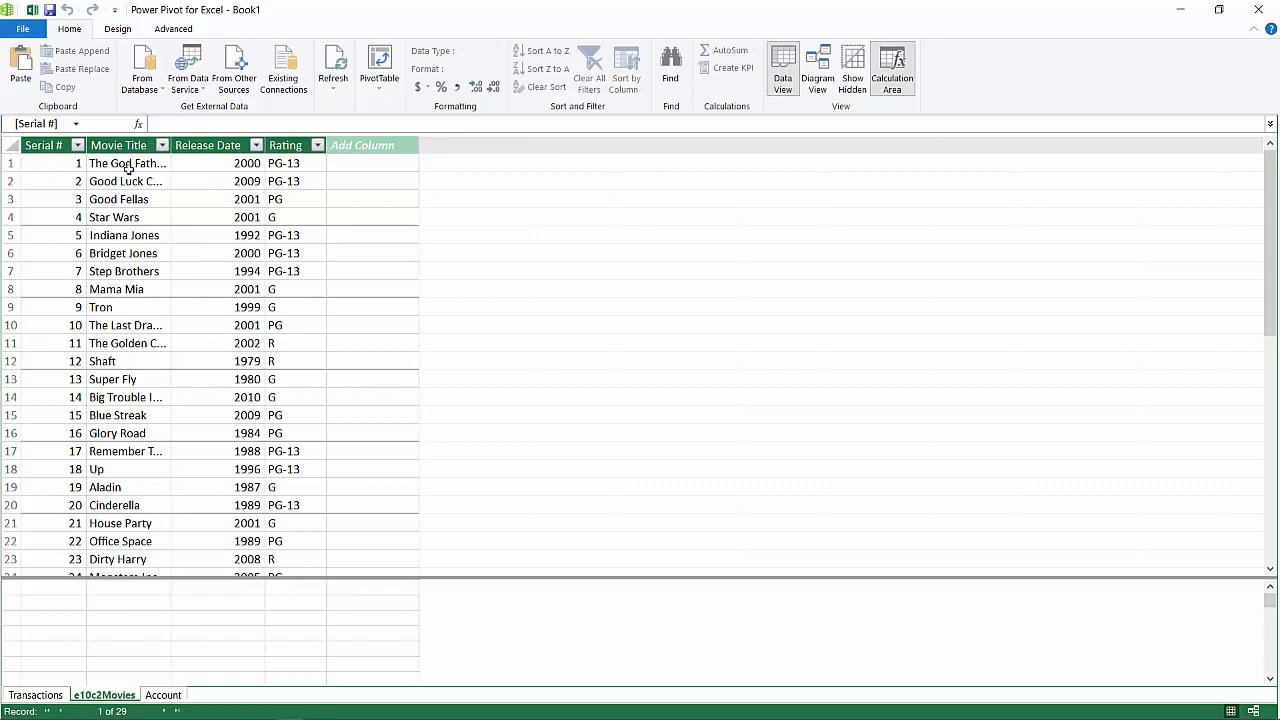
left_click(40, 697)
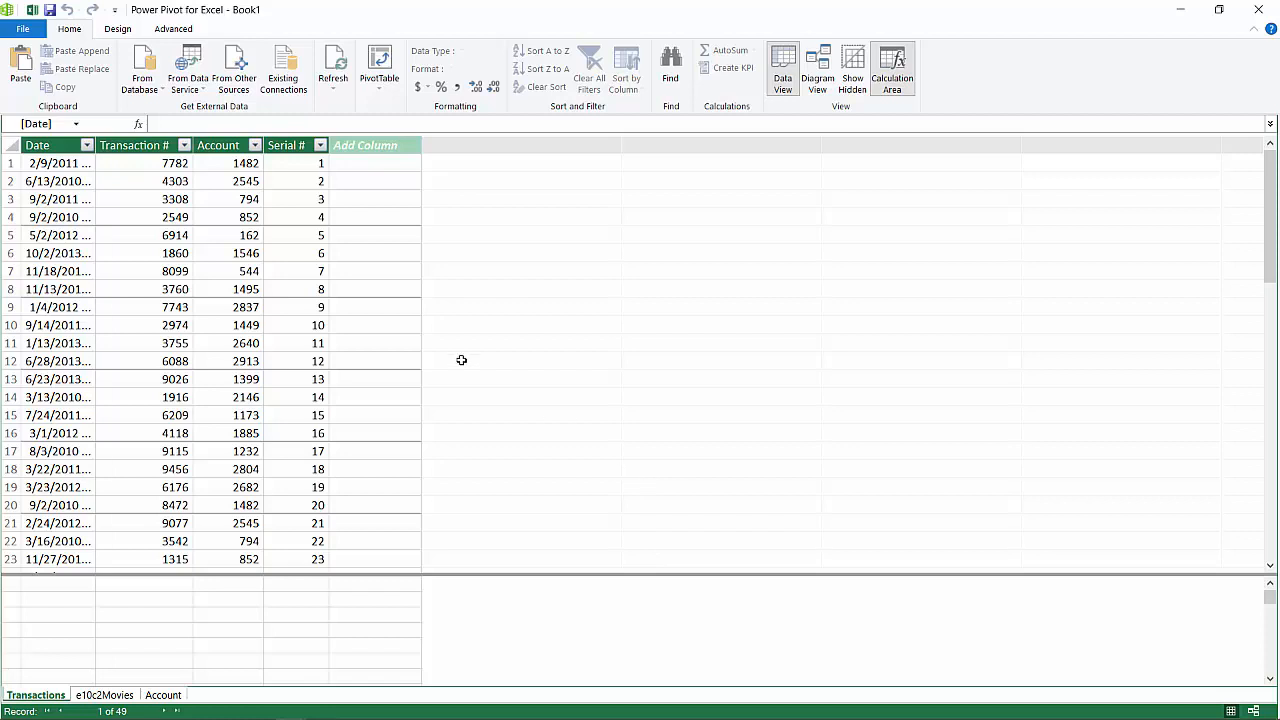
Create an active relationship between the Transactions and e10c2Movies tables, using the Serial # column in both.
left_click(117, 29)
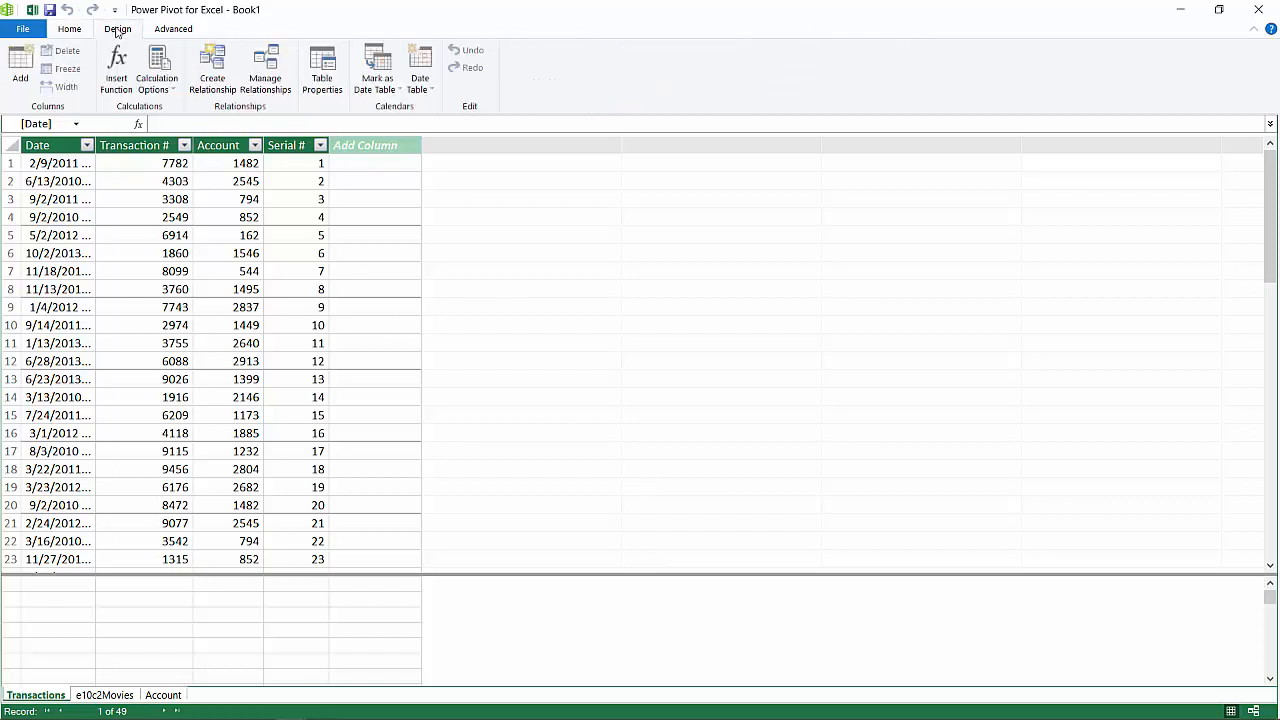
left_click(273, 83)
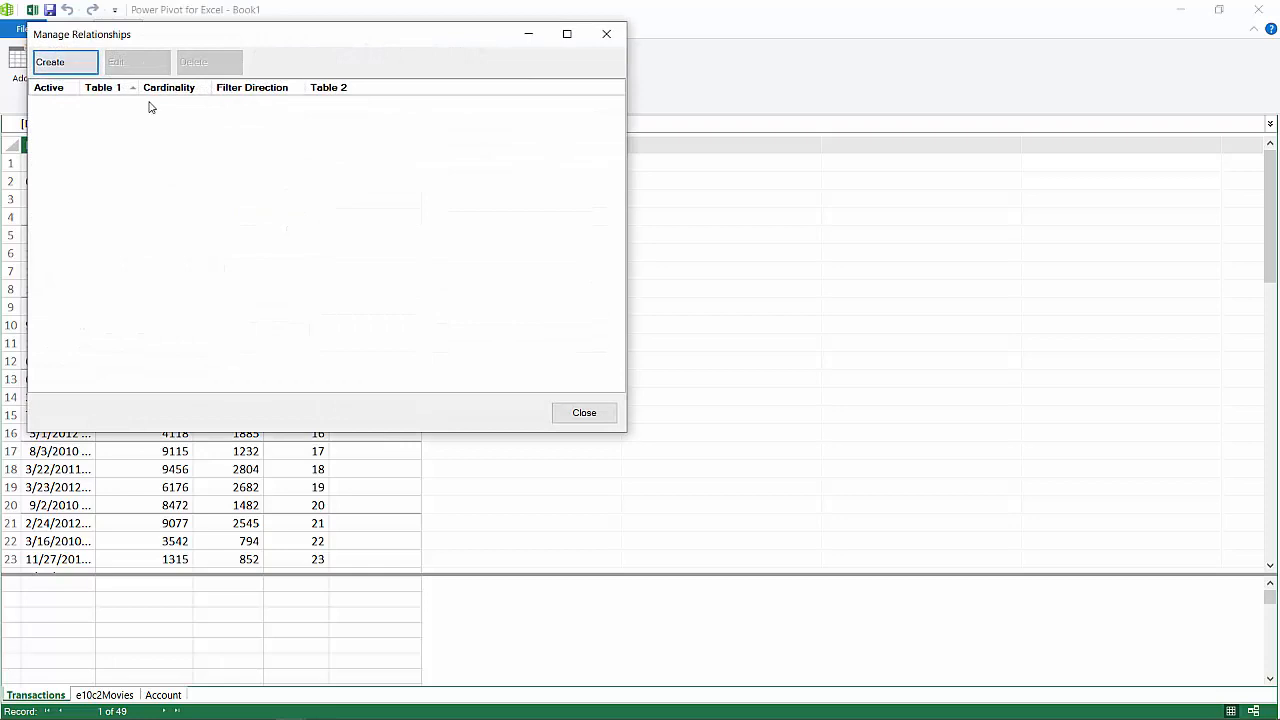
left_click(63, 64)
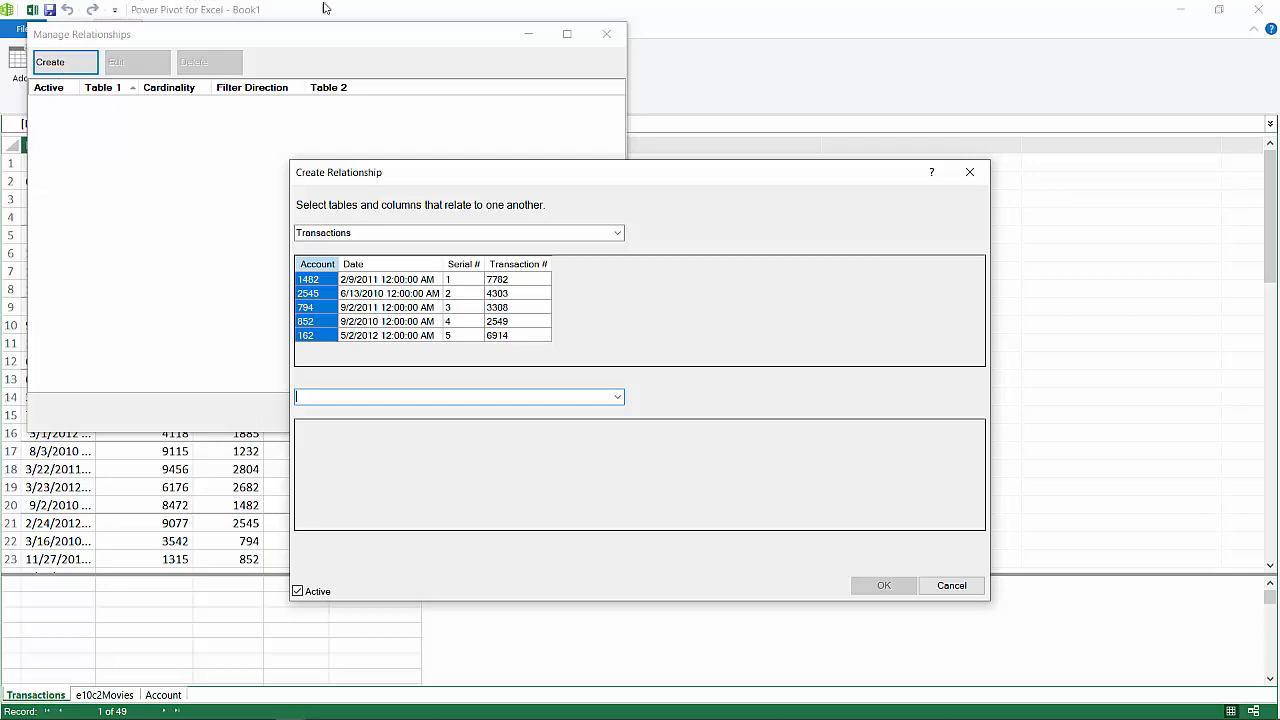
left_click(391, 233)
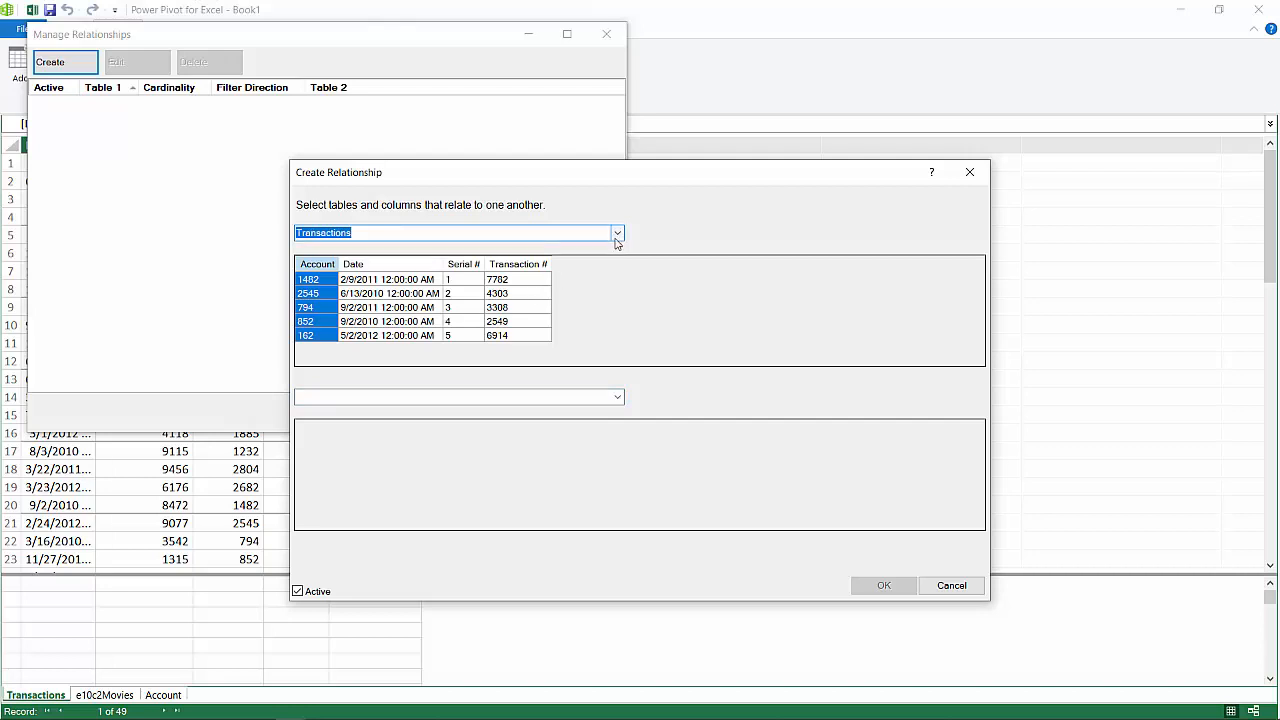
left_click(618, 398)
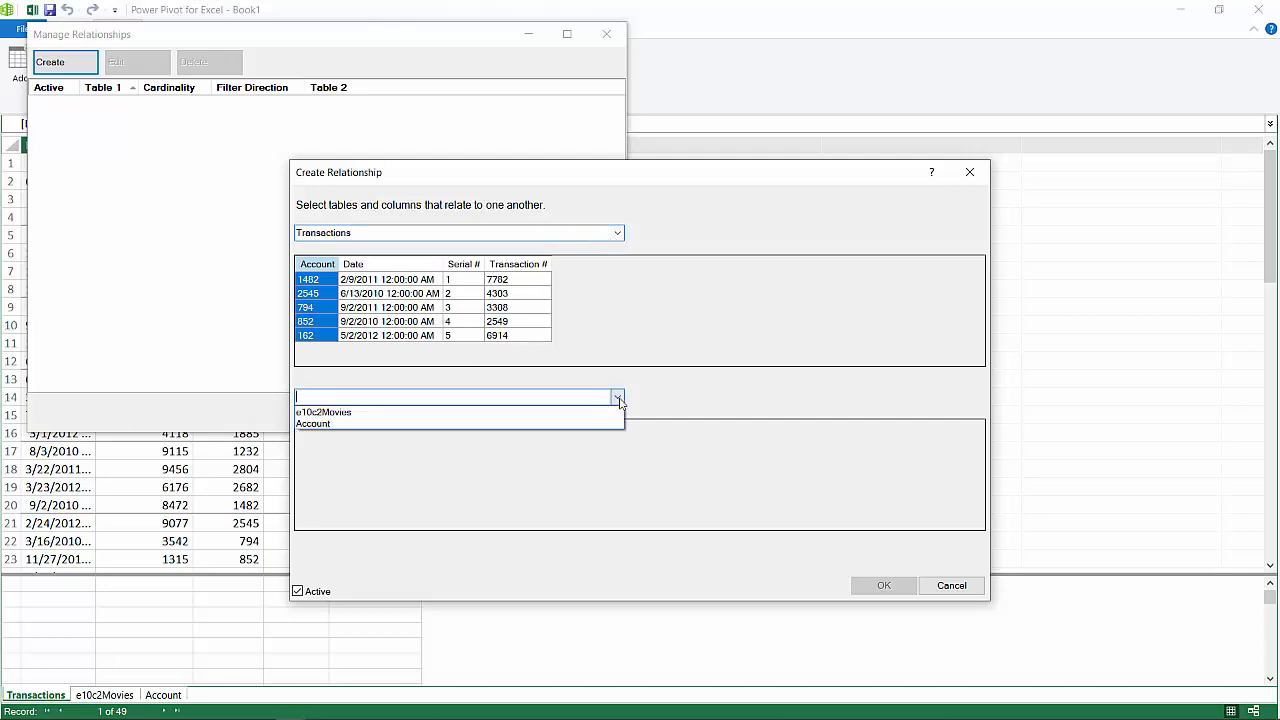
left_click(516, 416)
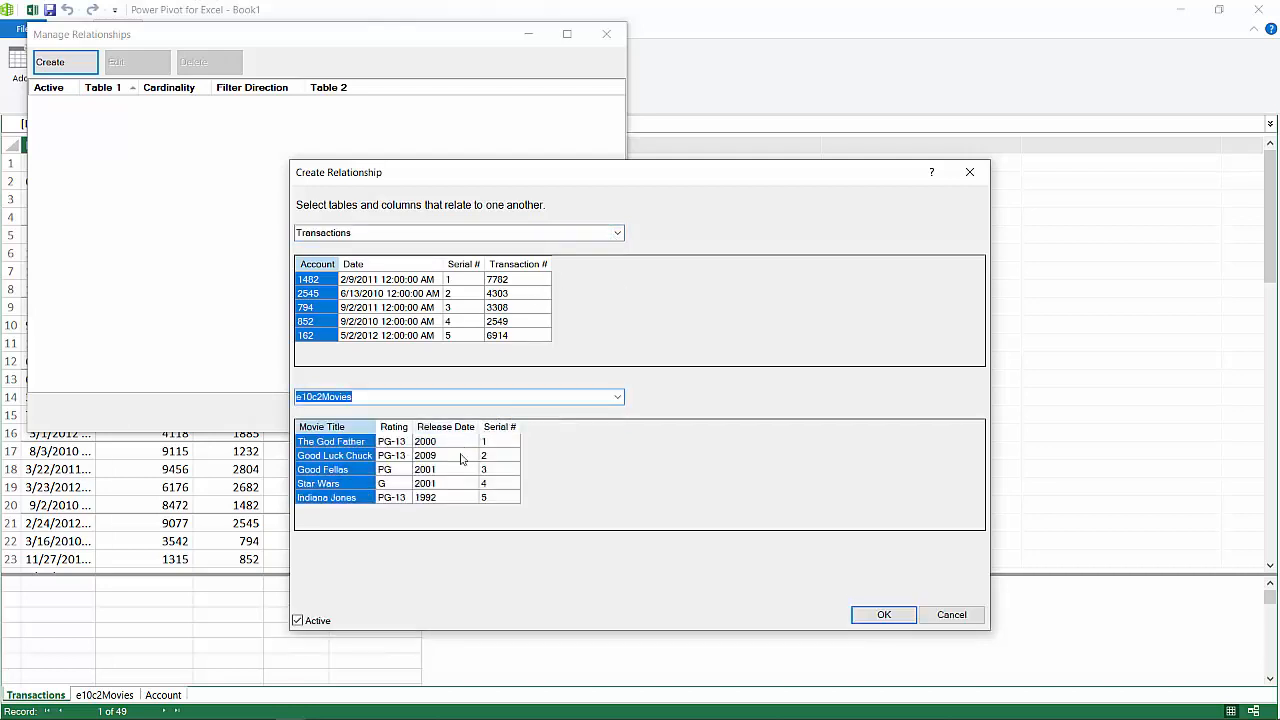
left_click(495, 430)
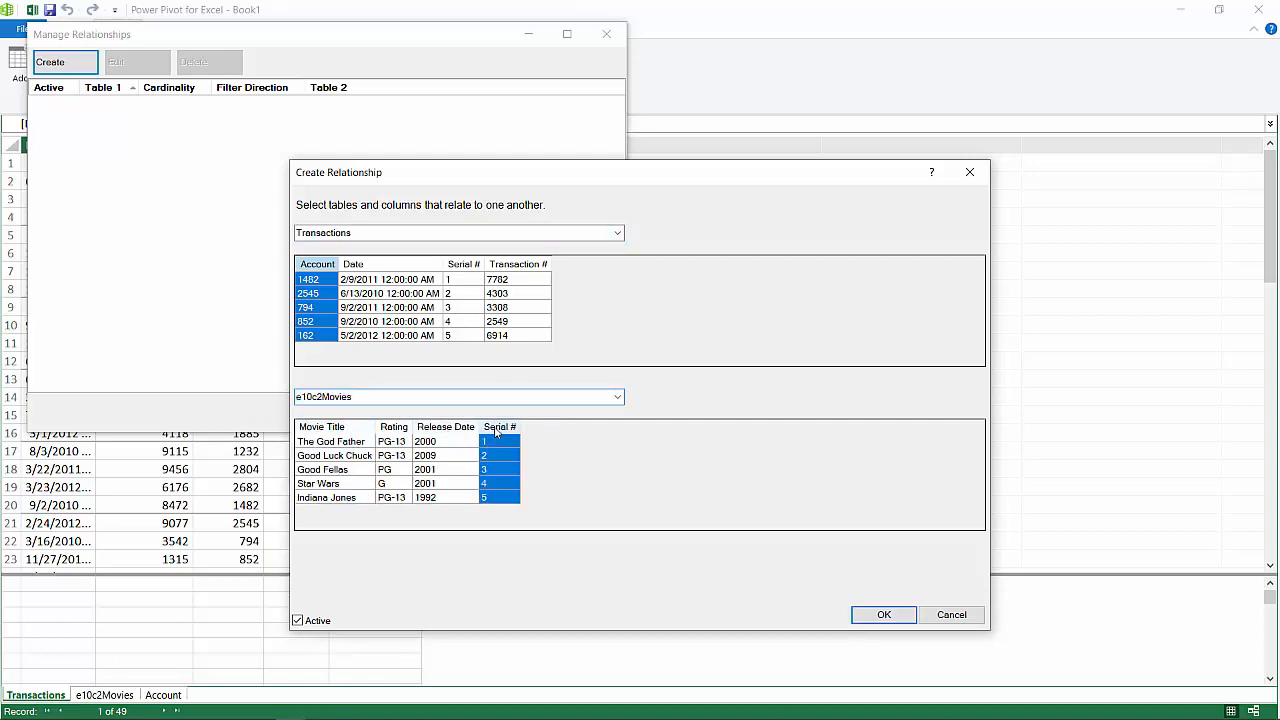
left_click(457, 267)
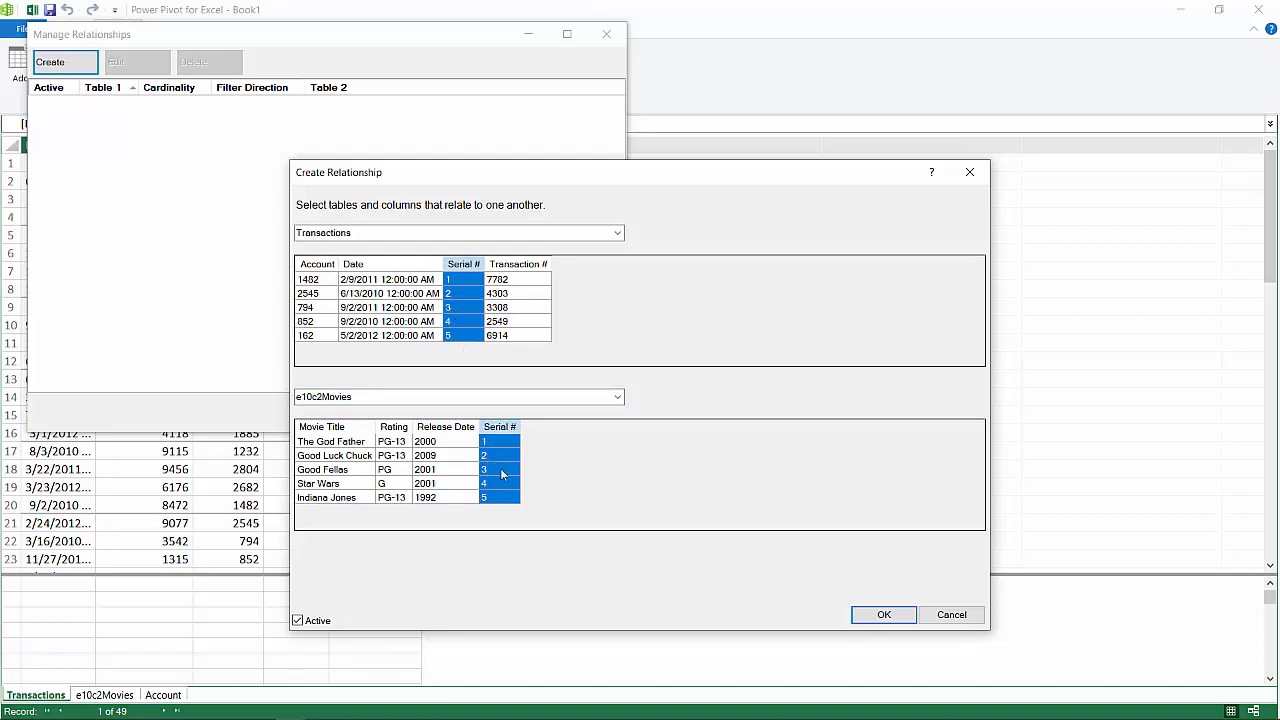
left_click(878, 615)
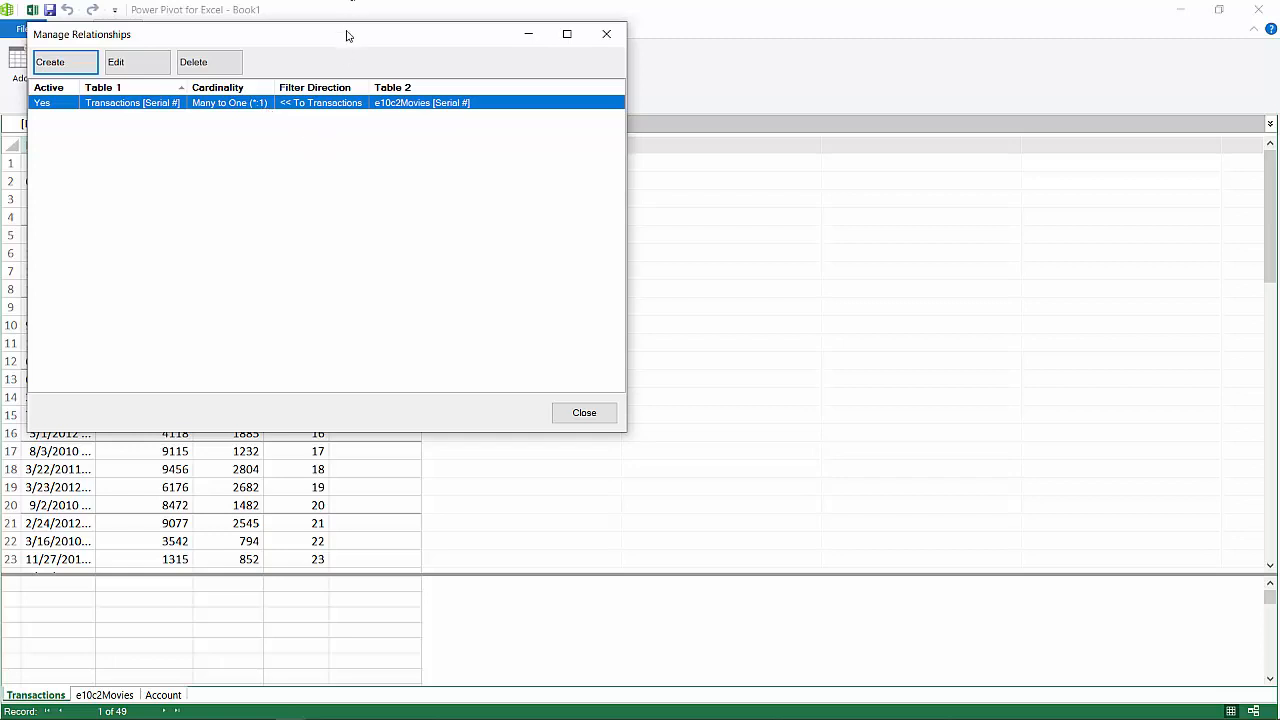
left_click_drag(493, 41, 816, 61)
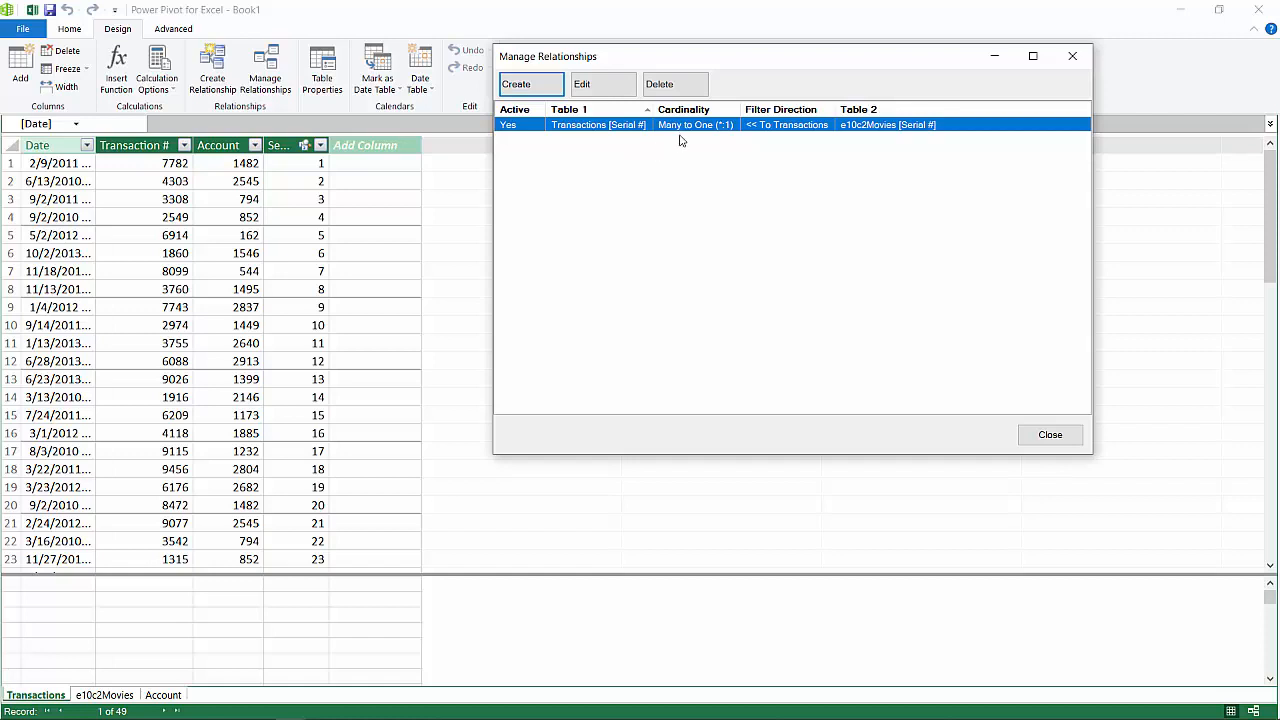
Create an active relationship between the Account and Transactions tables, using the Account column in both.
left_click(538, 93)
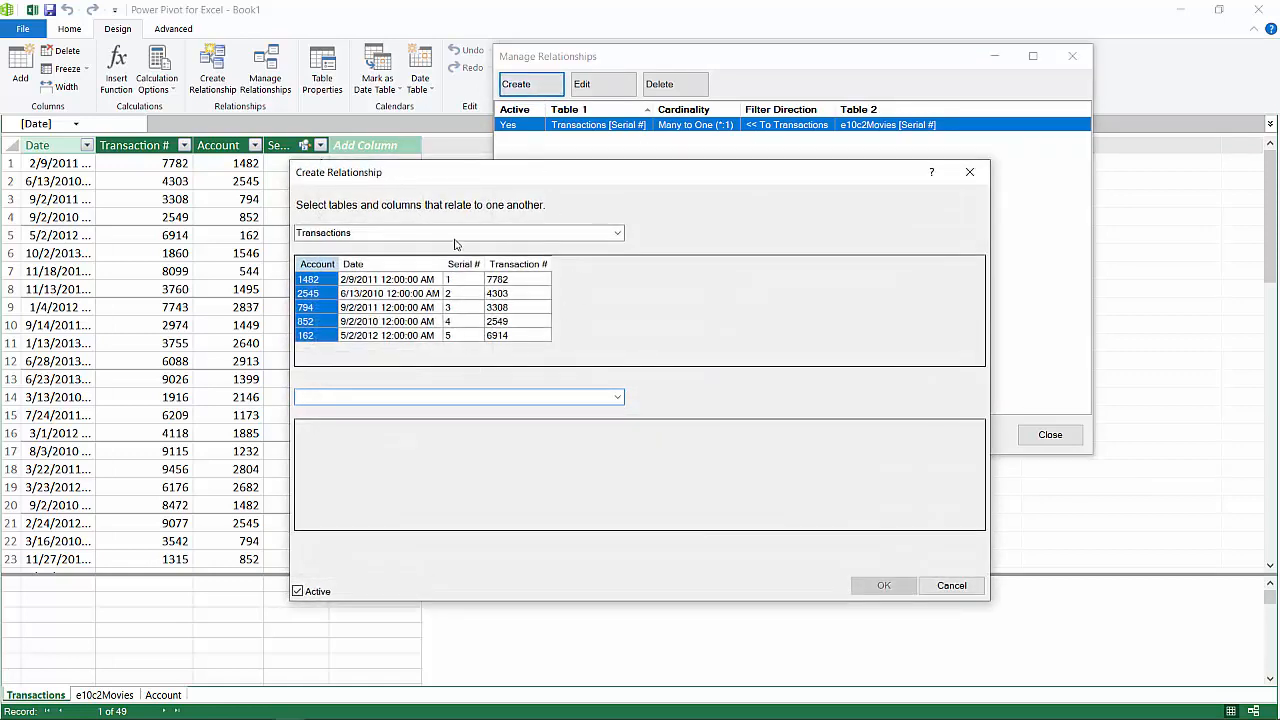
left_click(617, 398)
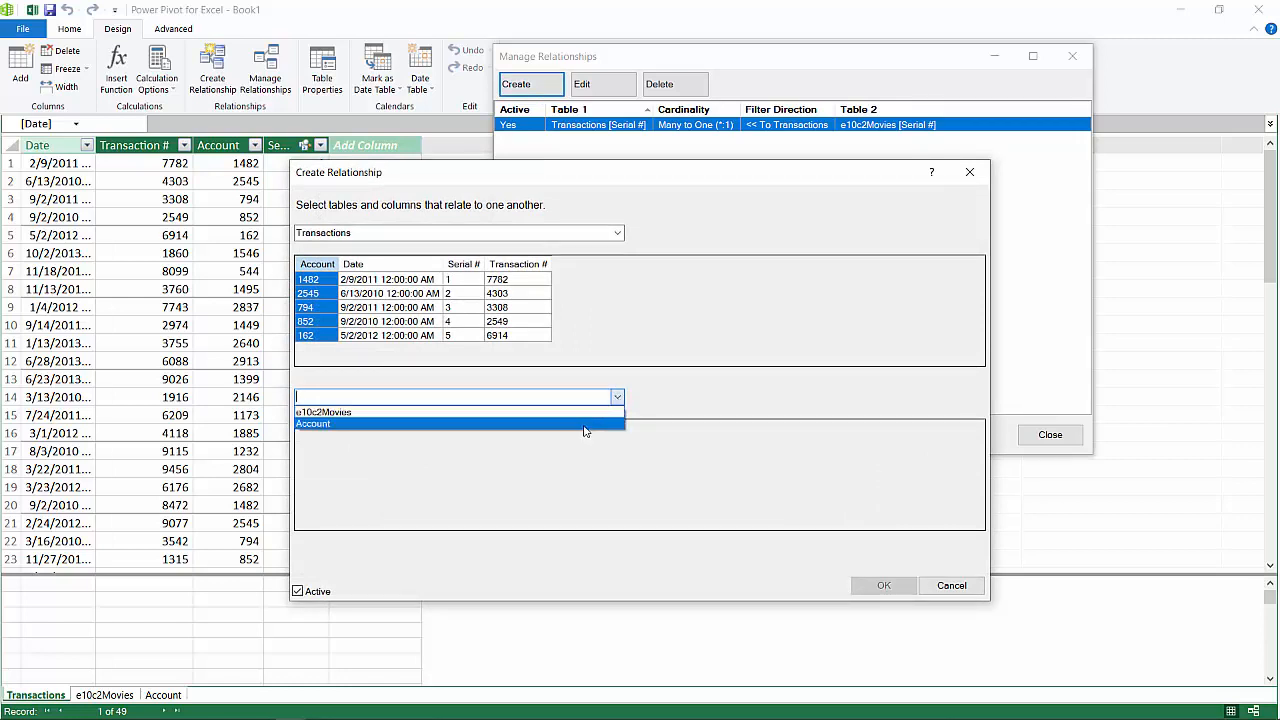
left_click(585, 424)
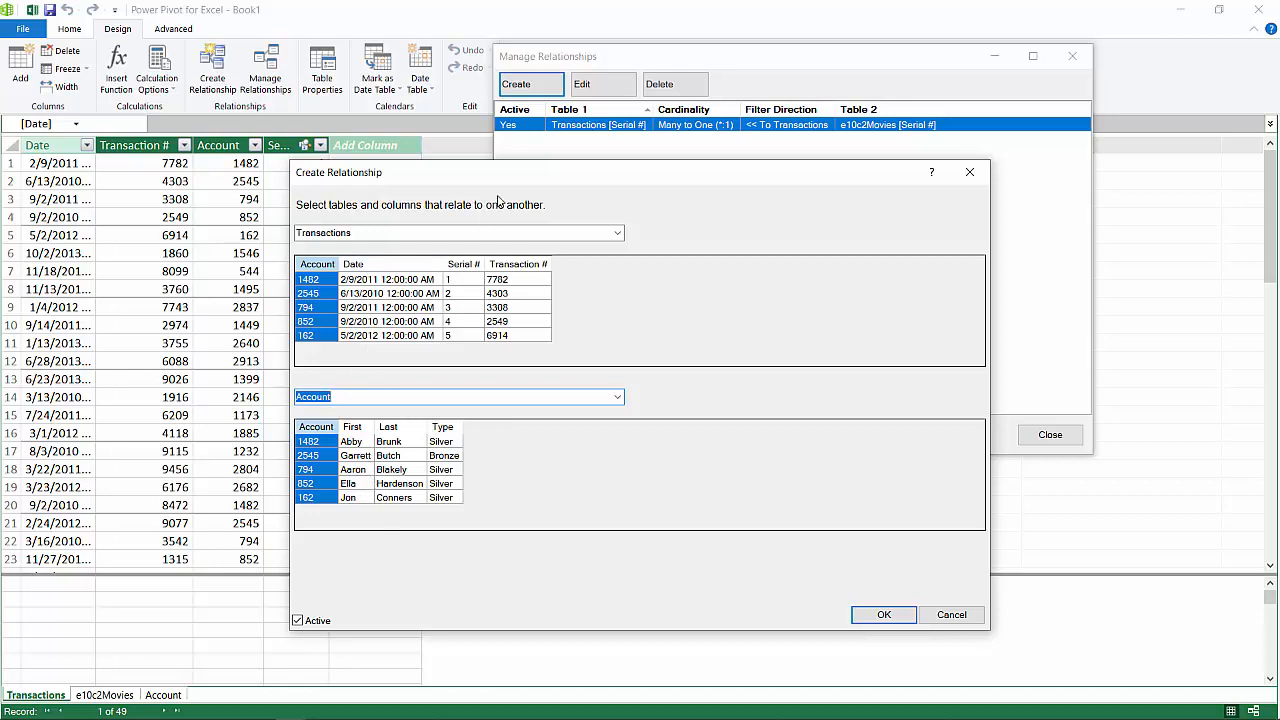
left_click(497, 232)
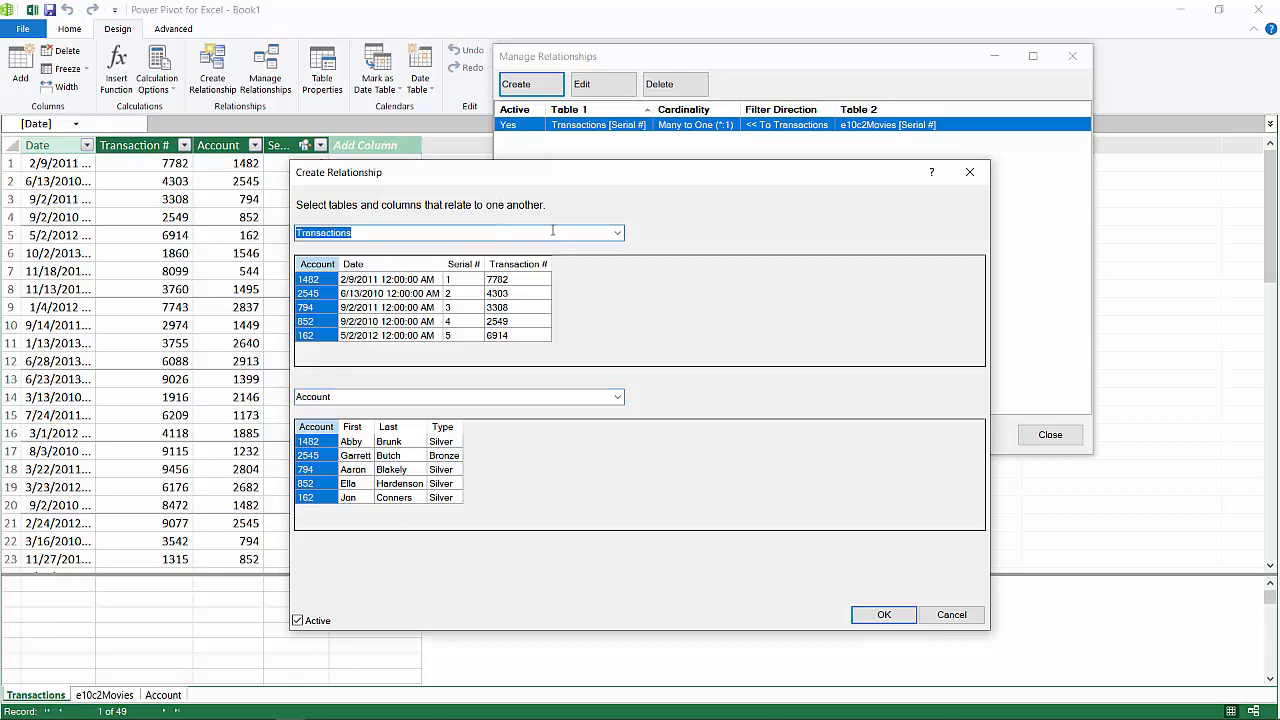
left_click(618, 234)
left_click(617, 259)
left_click(621, 399)
left_click(618, 397)
left_click(614, 414)
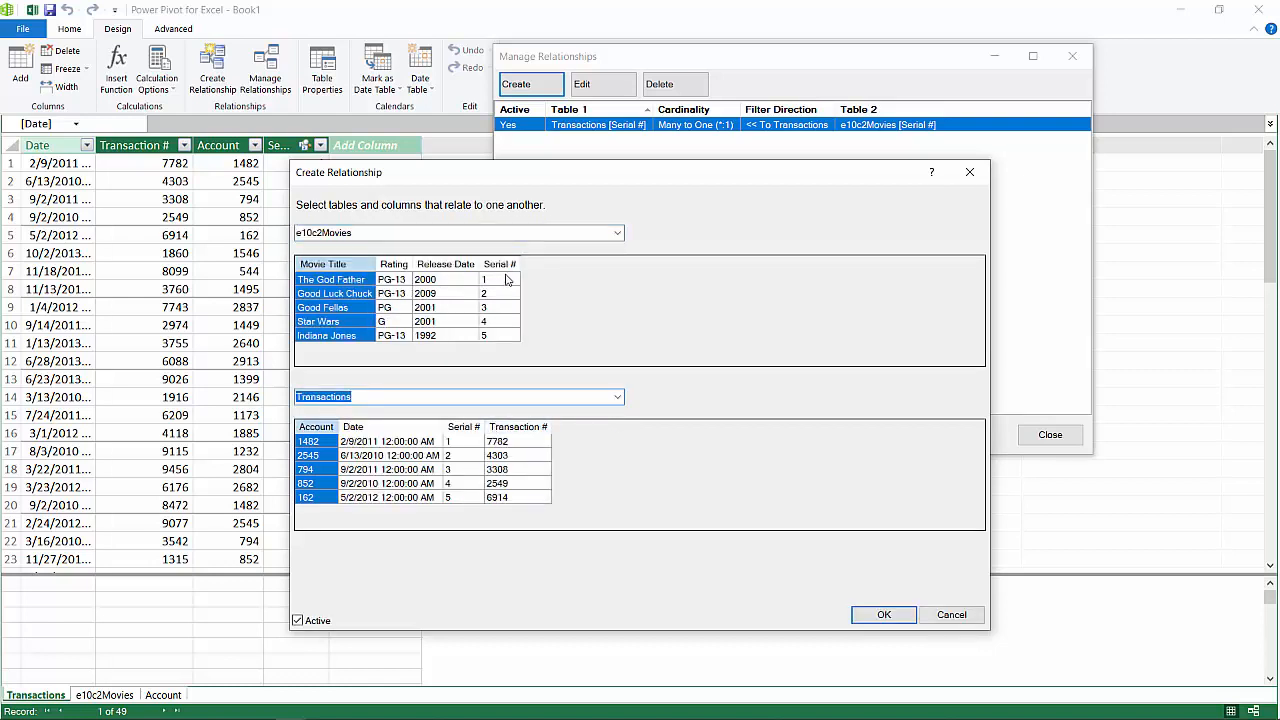
left_click(617, 233)
left_click(619, 233)
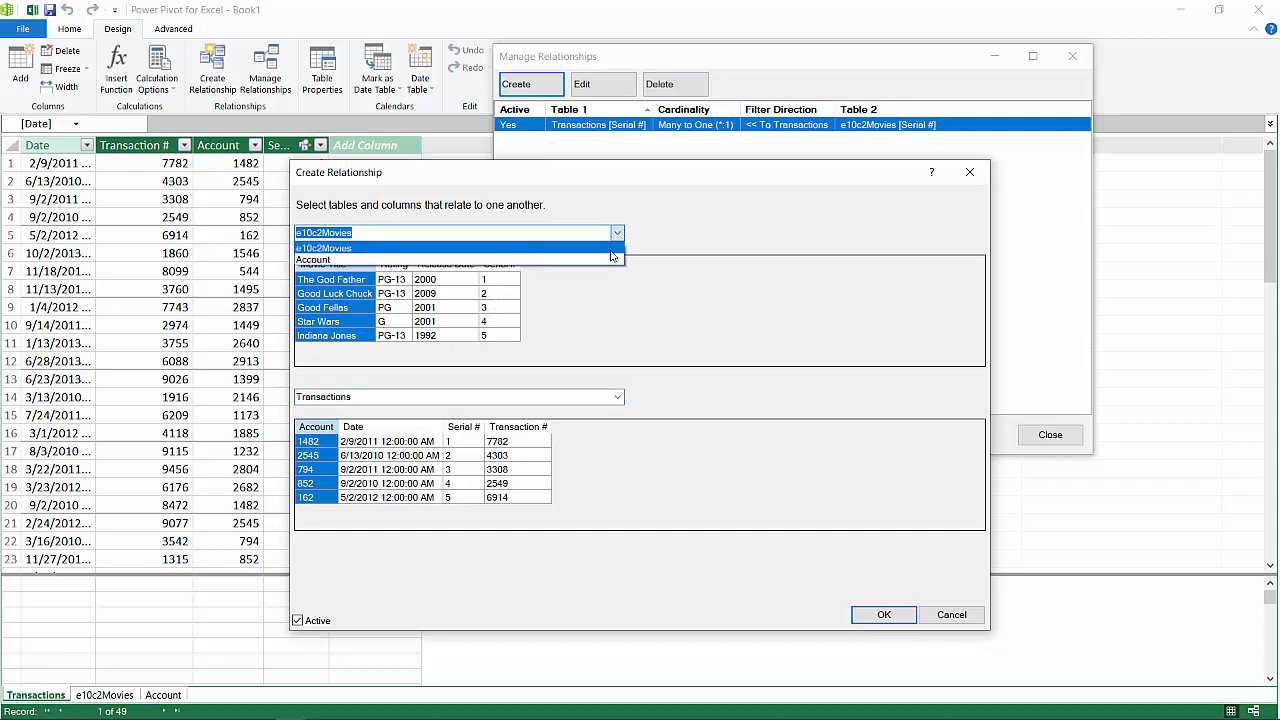
left_click(612, 262)
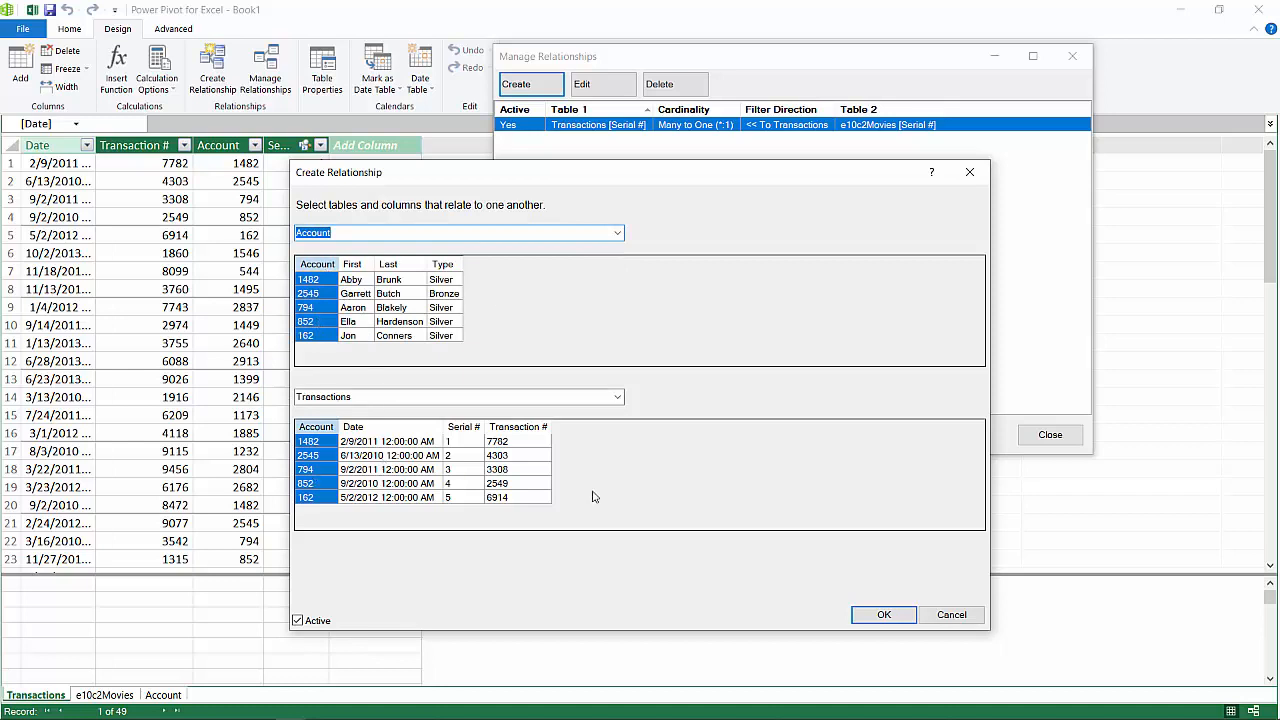
left_click(881, 618)
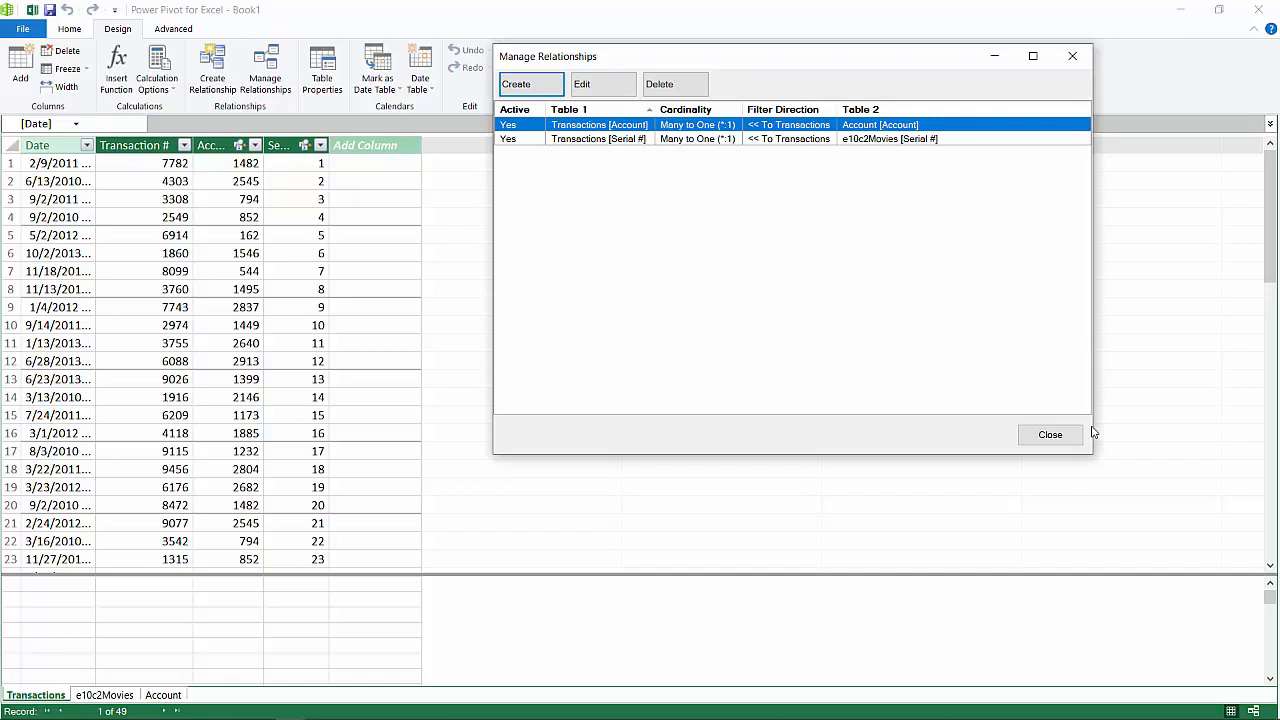
left_click(1053, 436)
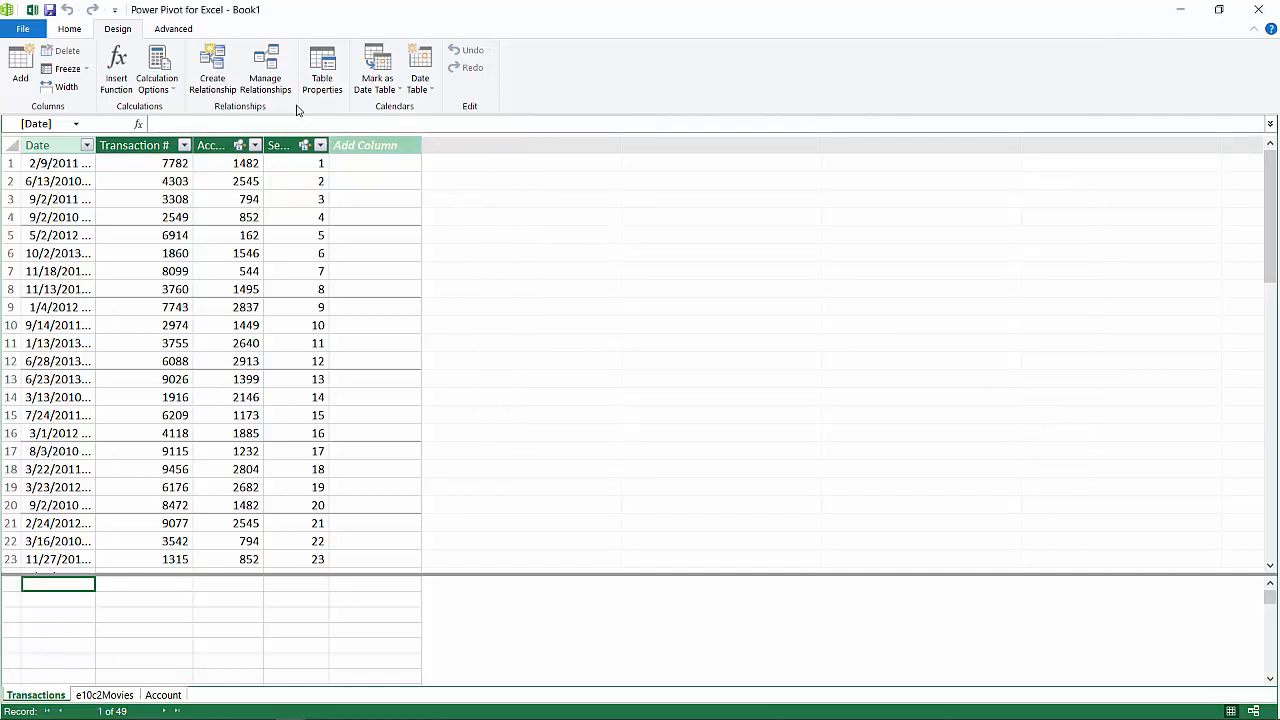
Review the list of defined relationships and display the data model as a diagram.
left_click(268, 72)
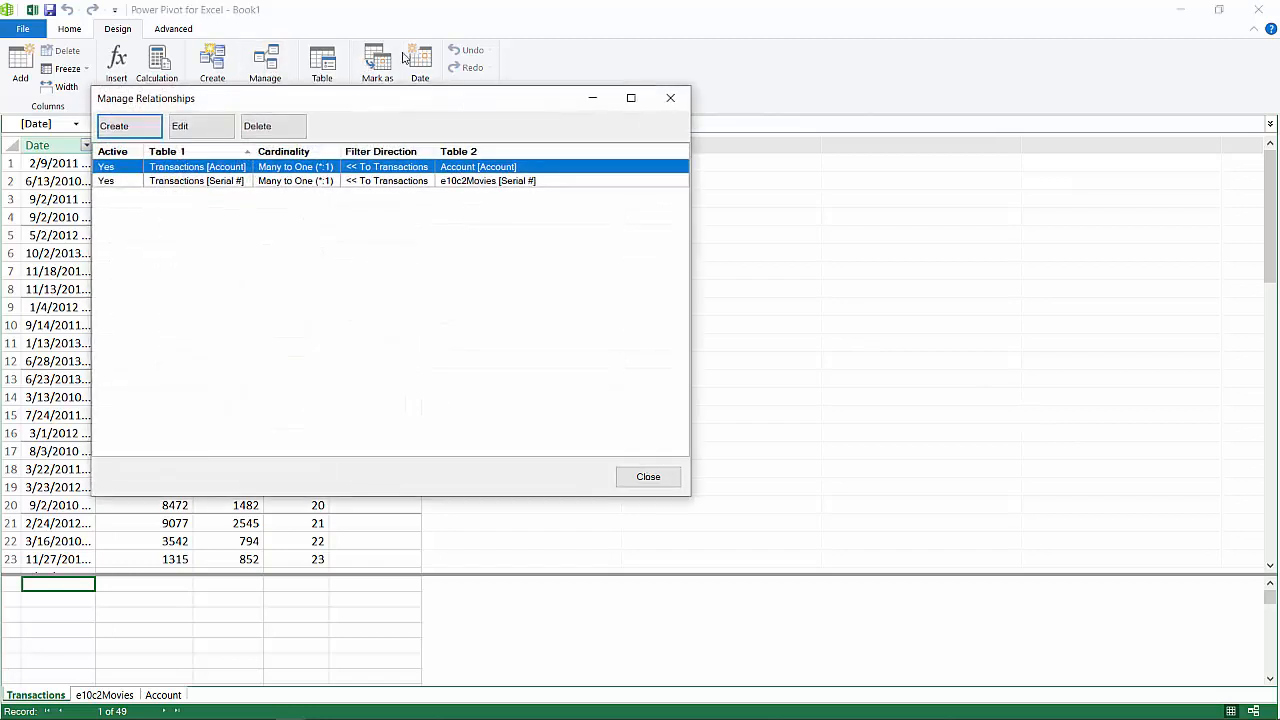
left_click(670, 100)
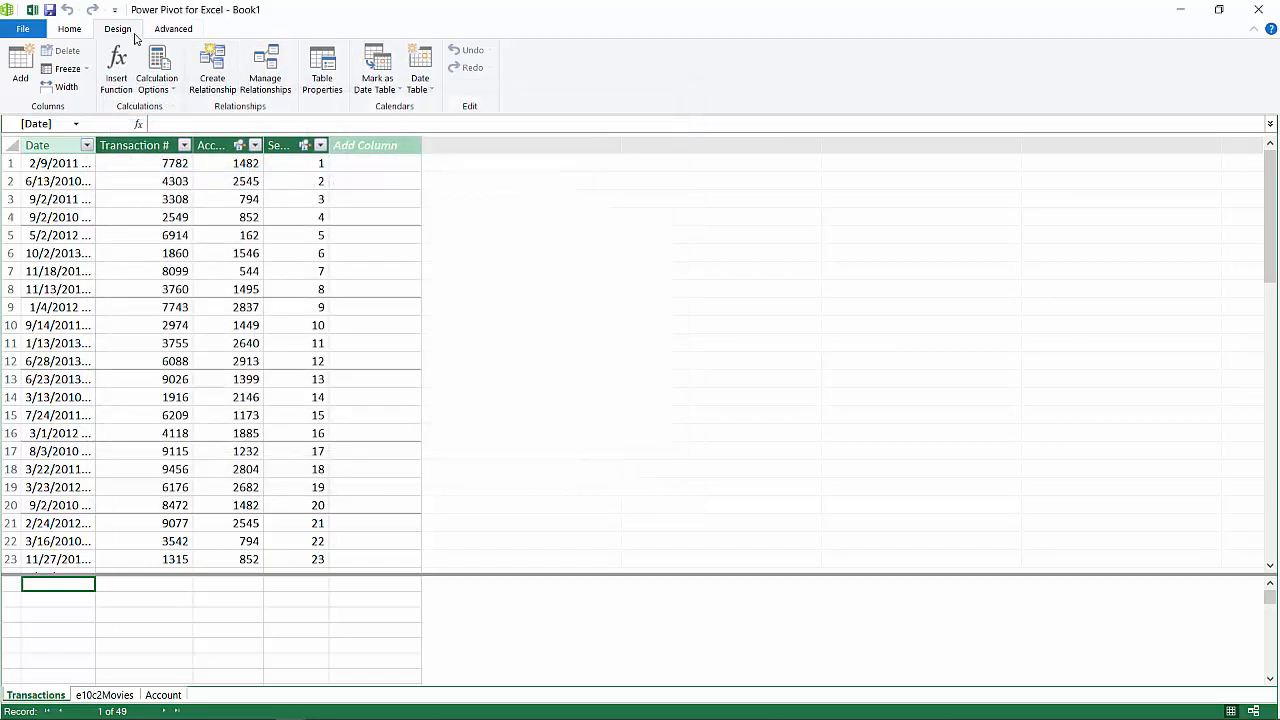
left_click(77, 32)
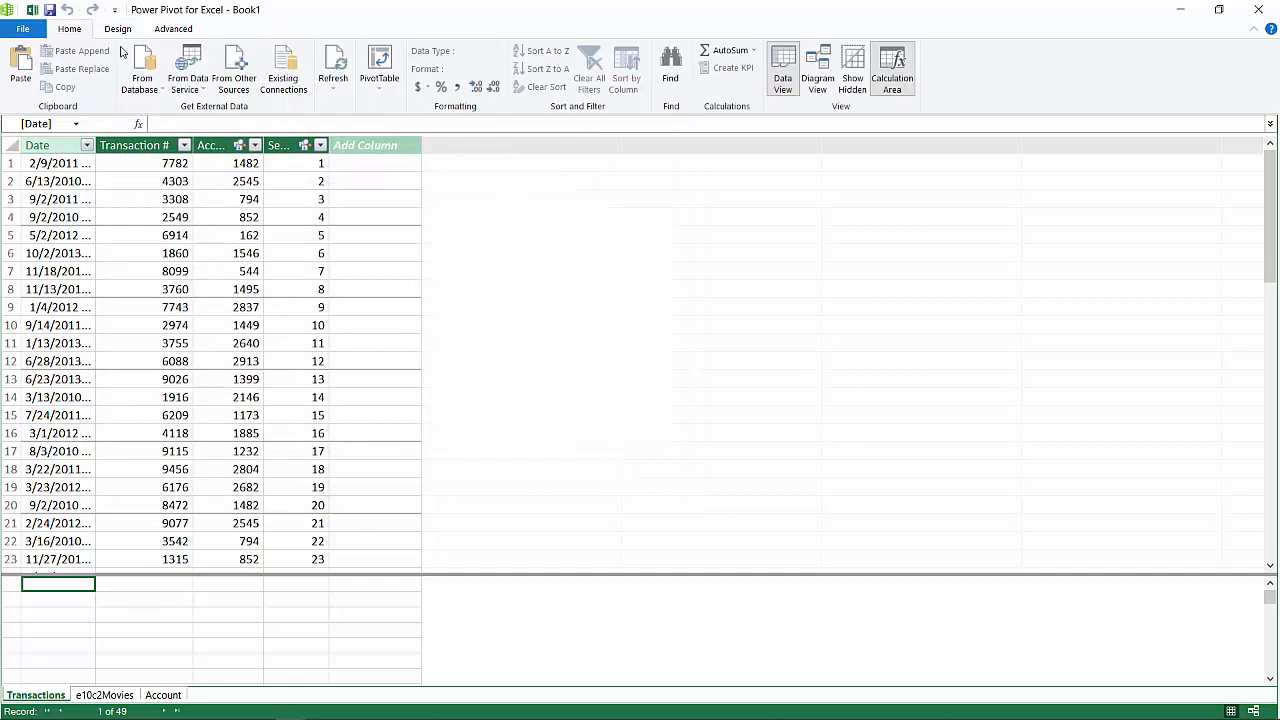
left_click(817, 80)
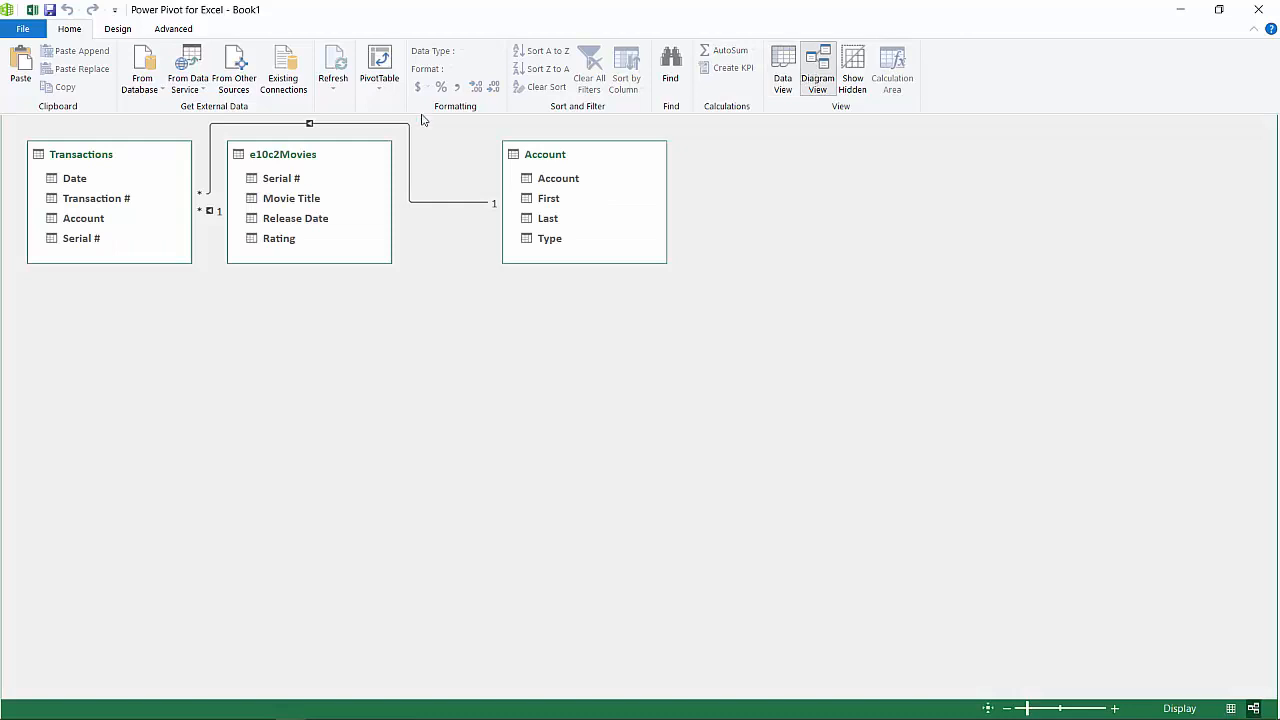
Arrange the diagram with Transactions in the middle, slightly taller, e10c2Movies to its upper left and Account to its upper right.
left_click_drag(306, 319, 150, 448)
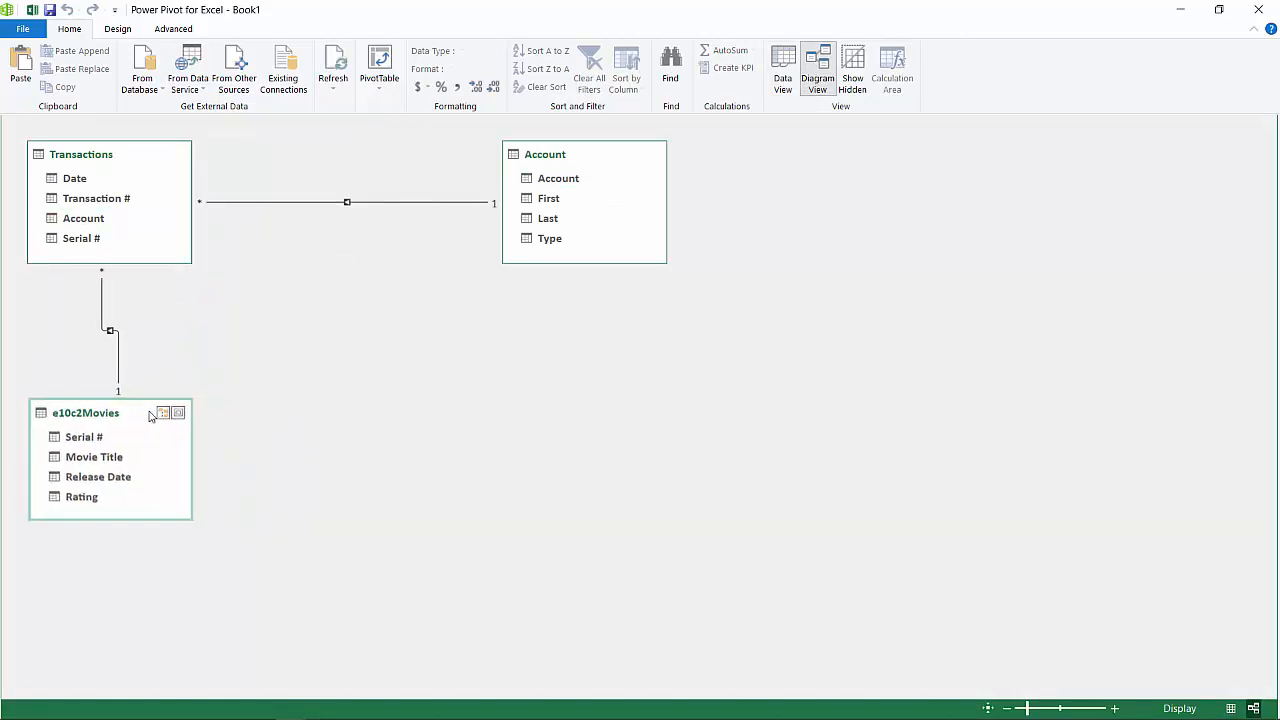
left_click(180, 261)
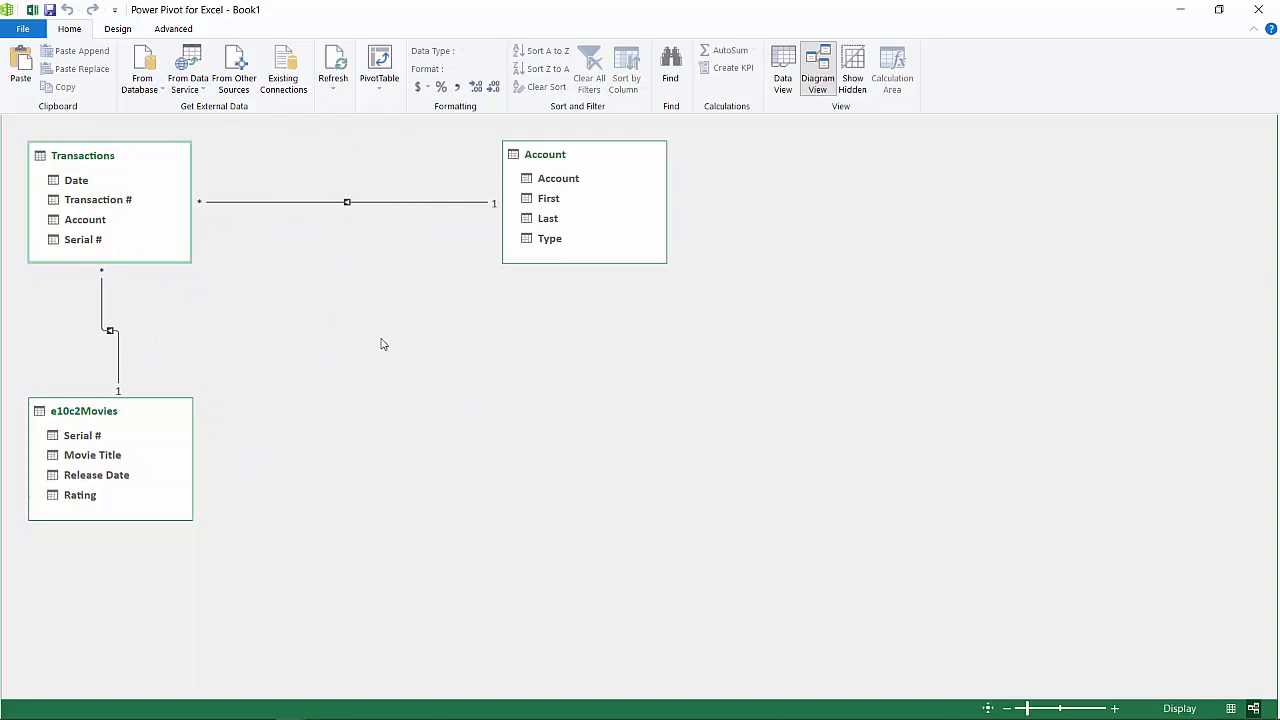
left_click_drag(157, 263, 225, 279)
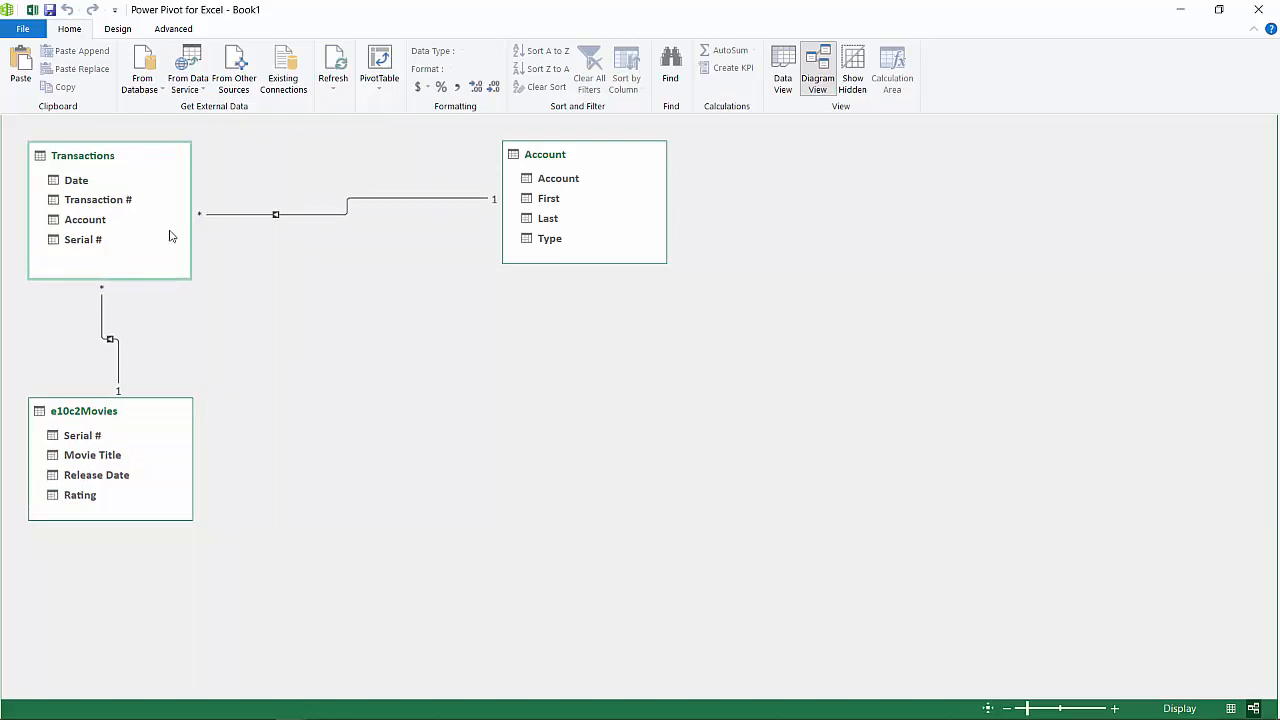
left_click_drag(140, 157, 541, 363)
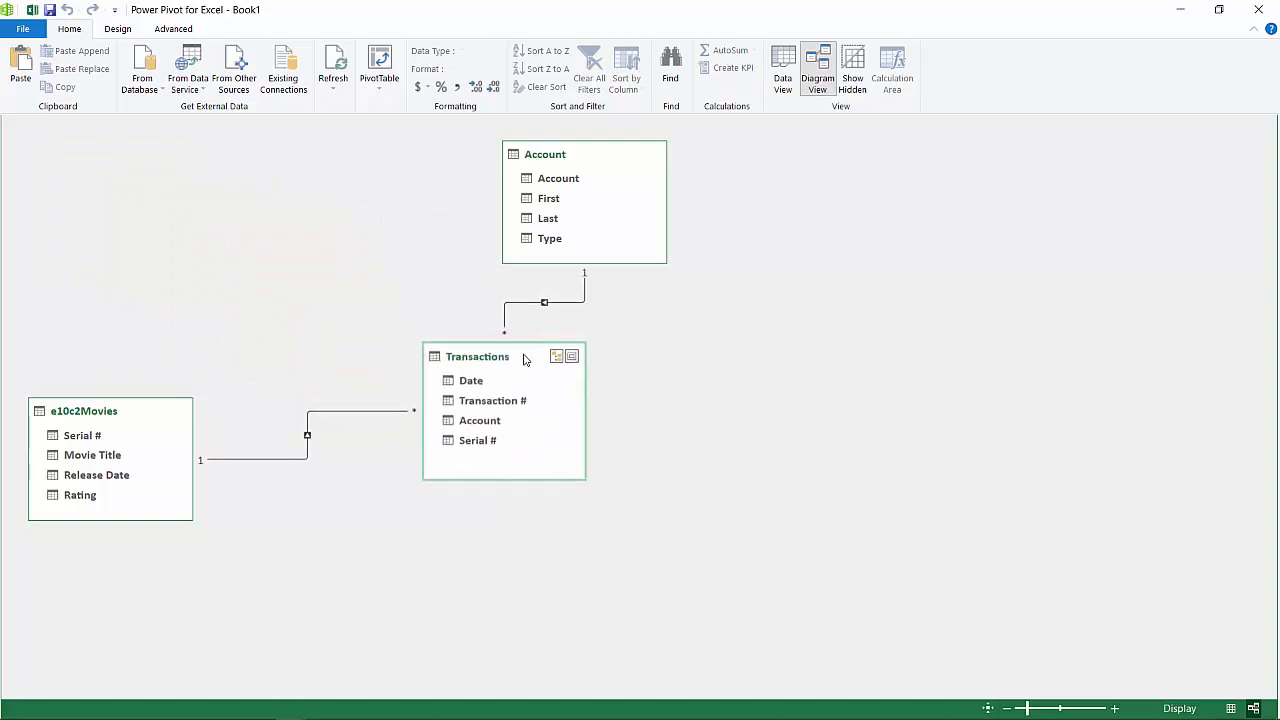
left_click_drag(600, 155, 908, 237)
left_click_drag(128, 418, 144, 236)
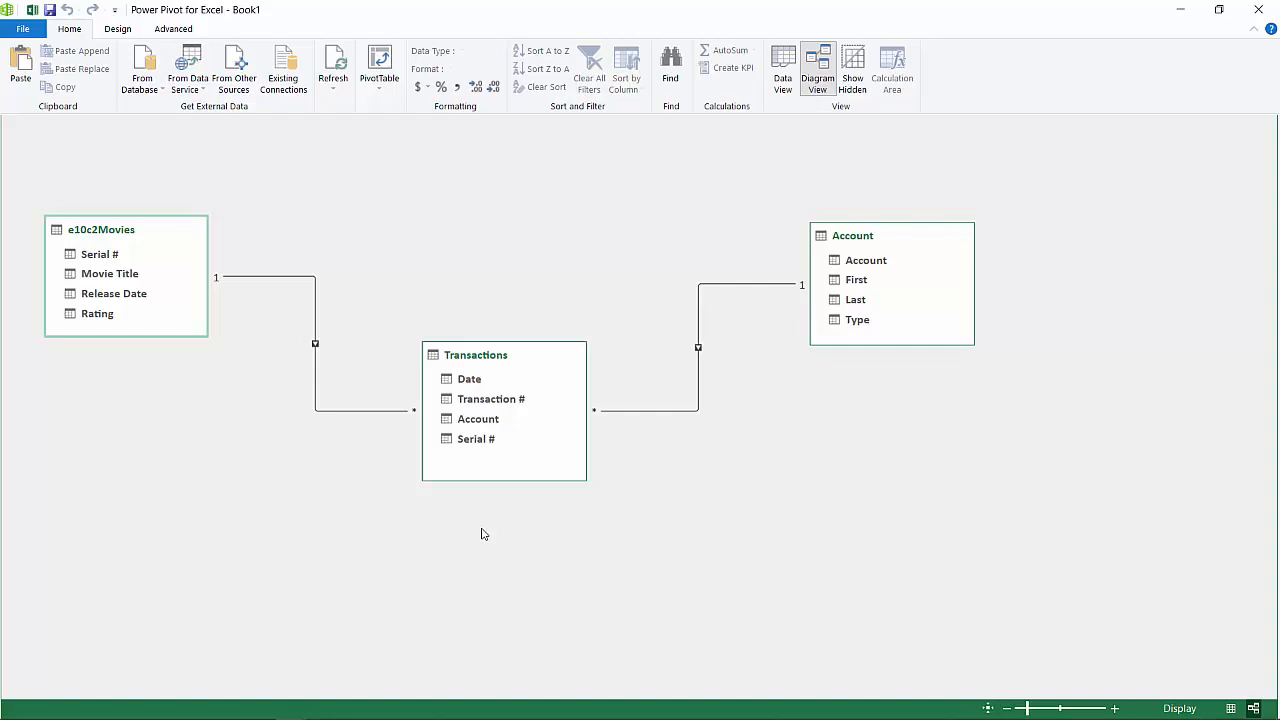
mouse_move(180, 230)
Return to the data view and create a PivotTable from the data model on a new worksheet.
left_click(785, 78)
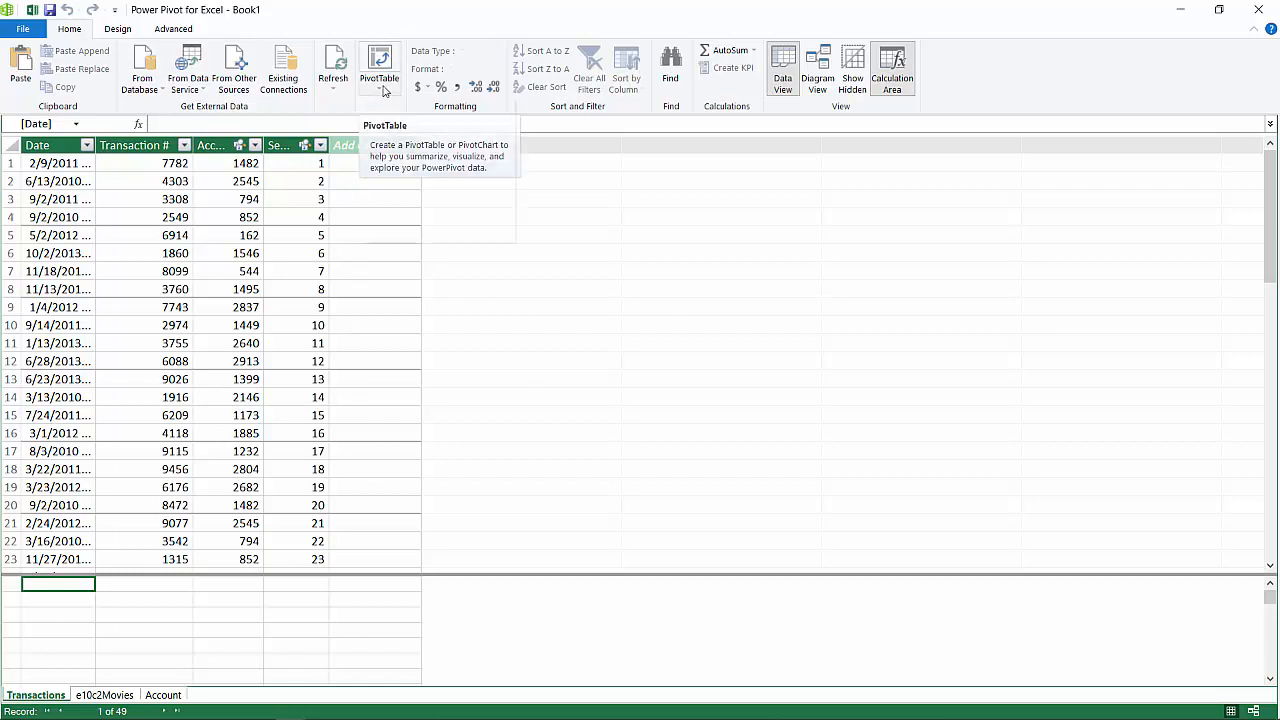
left_click(385, 91)
left_click(400, 106)
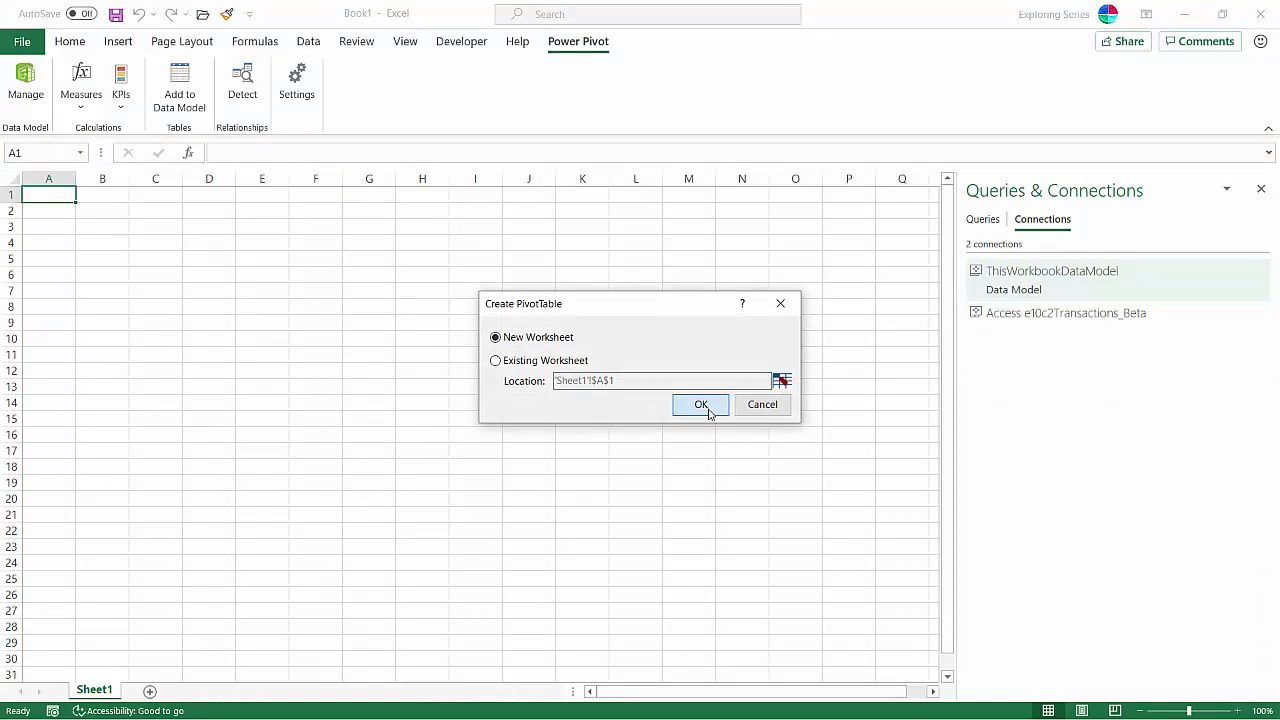
left_click(702, 406)
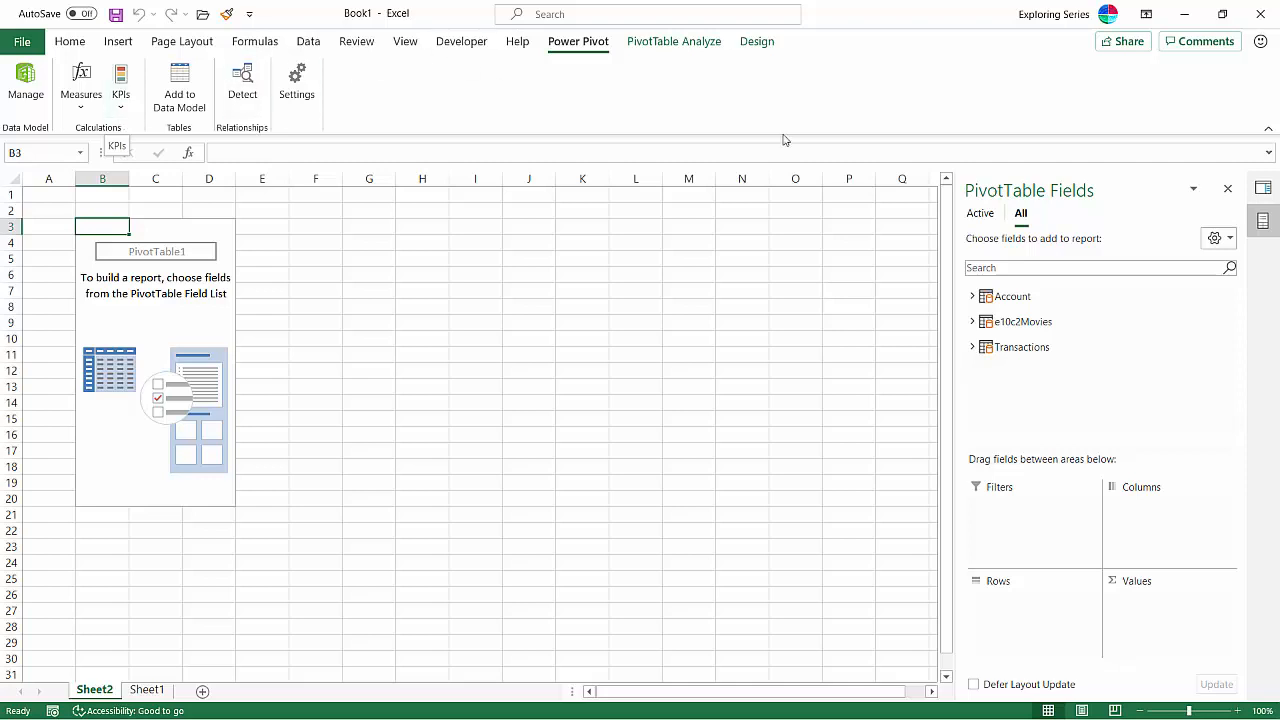
Add the Account table's Type and Last fields to the PivotTable rows, with Last nested under Type.
left_click(973, 296)
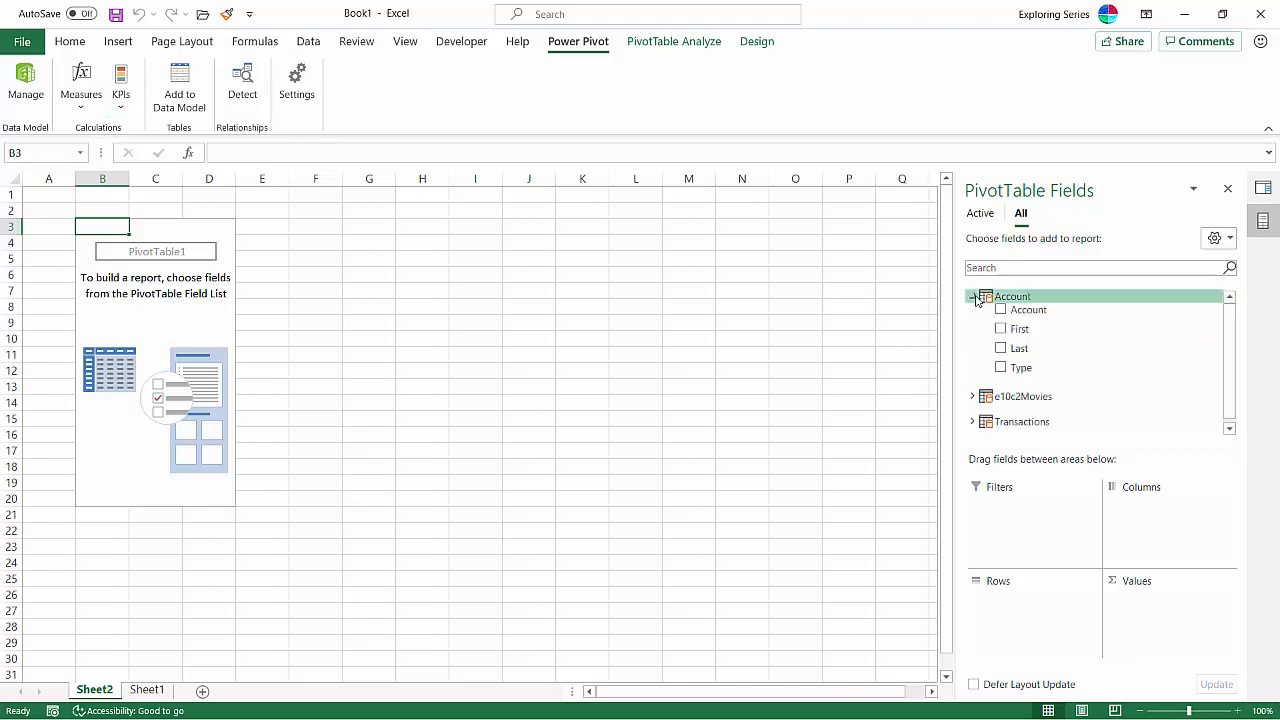
left_click_drag(1040, 370, 987, 604)
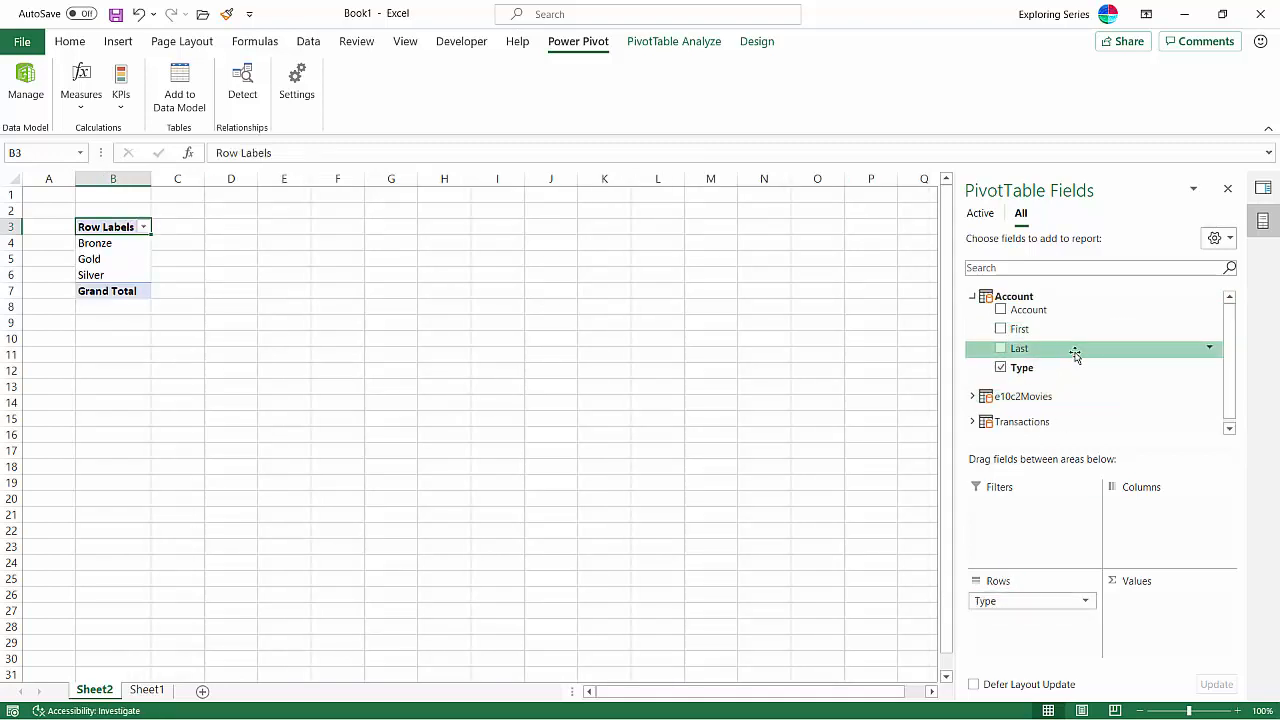
left_click_drag(1074, 355, 1047, 632)
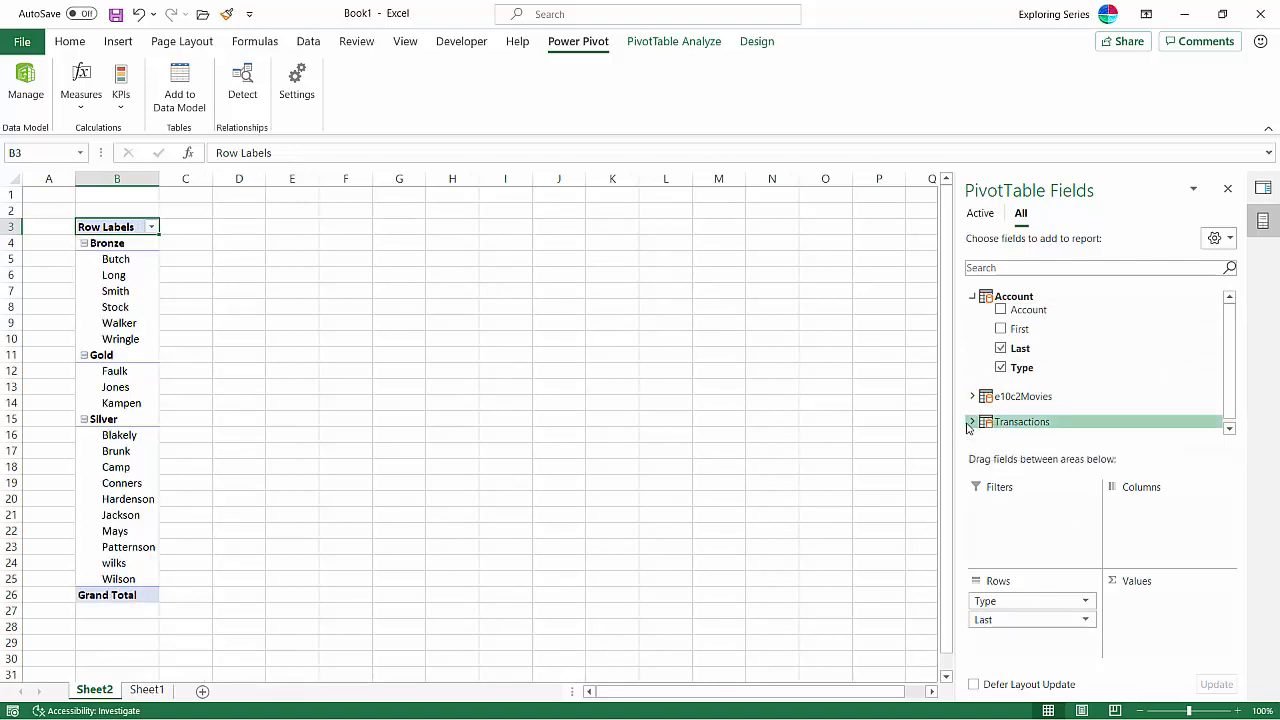
Add Transaction # from the Transactions table to the PivotTable values, summarized by Count.
left_click(971, 422)
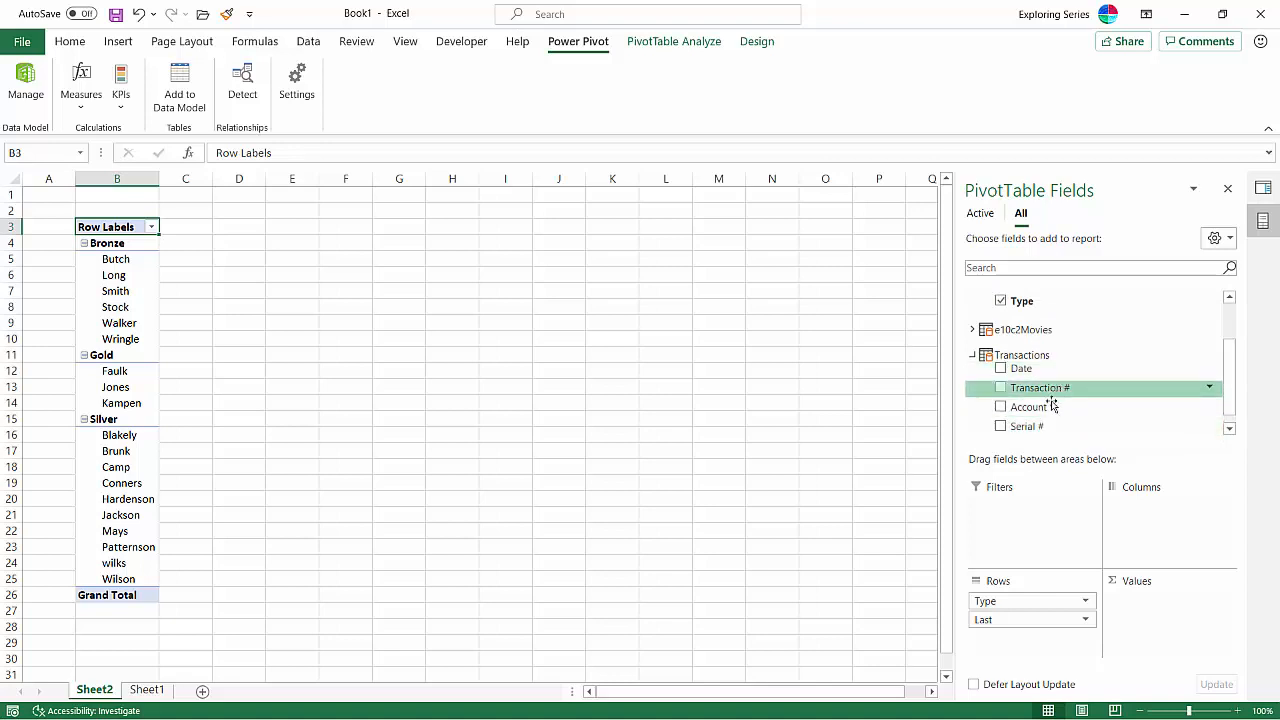
left_click_drag(1050, 388, 1208, 616)
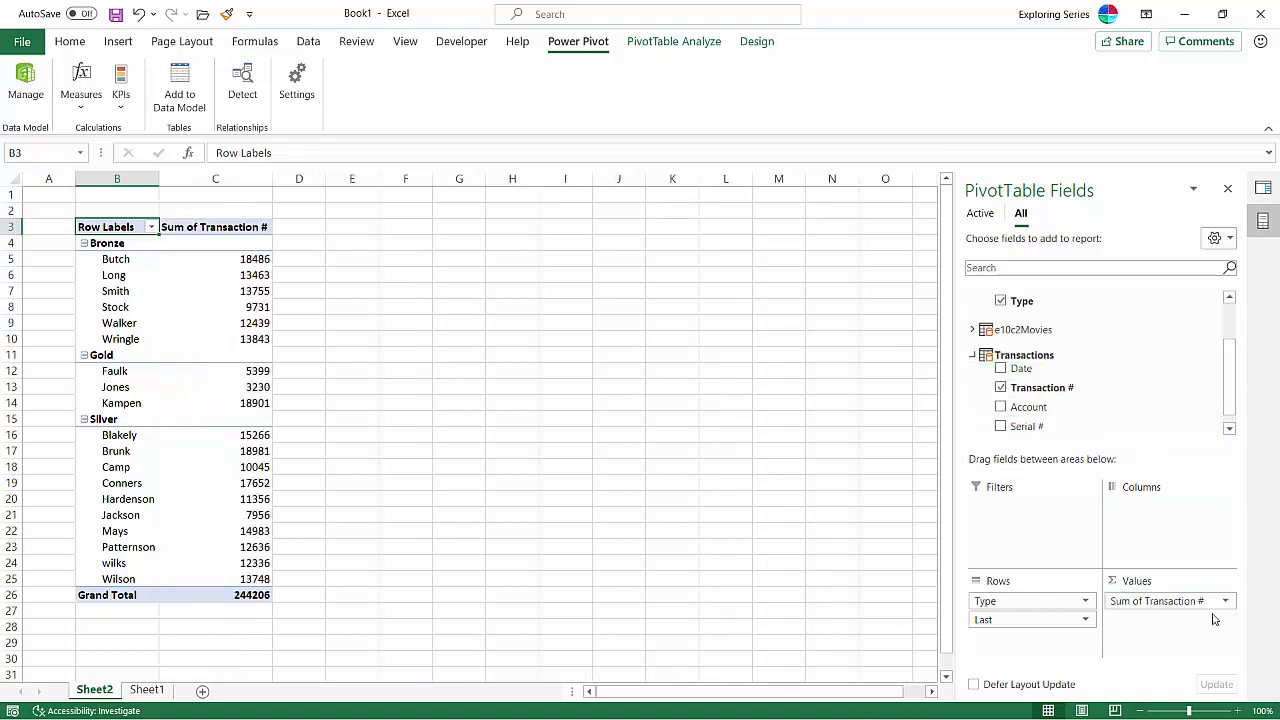
left_click(1225, 601)
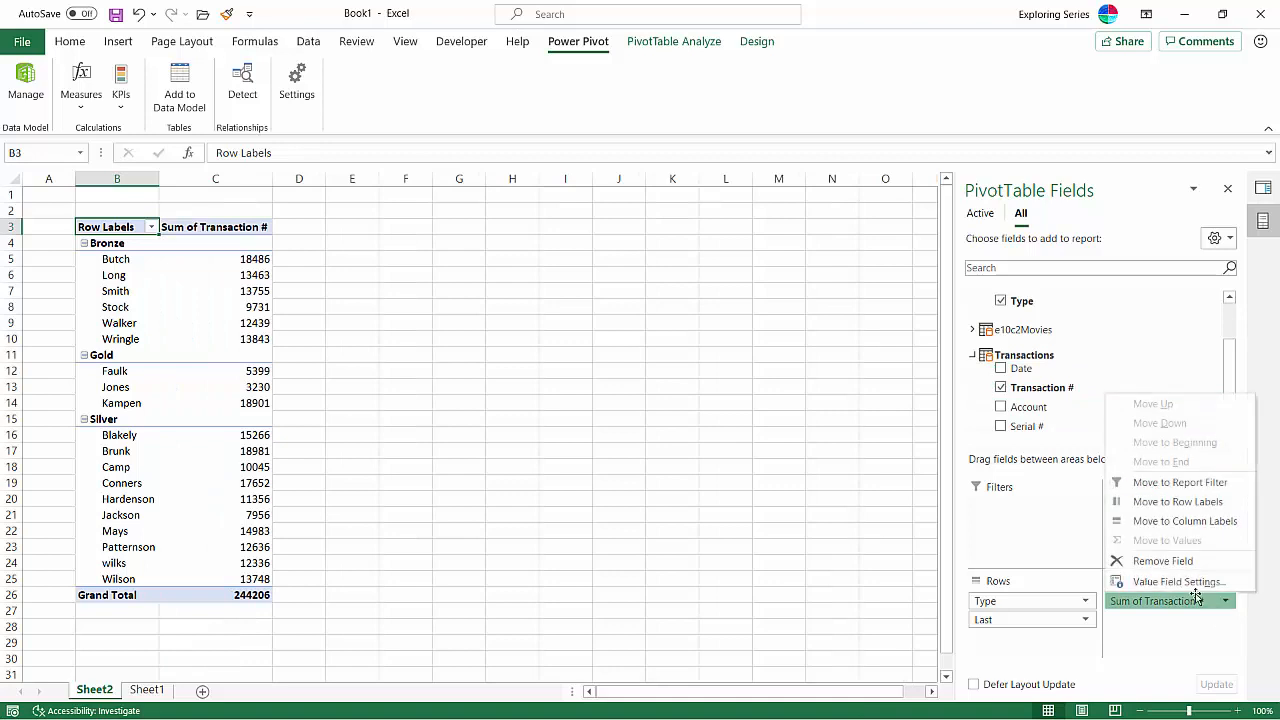
left_click(1193, 584)
left_click(640, 400)
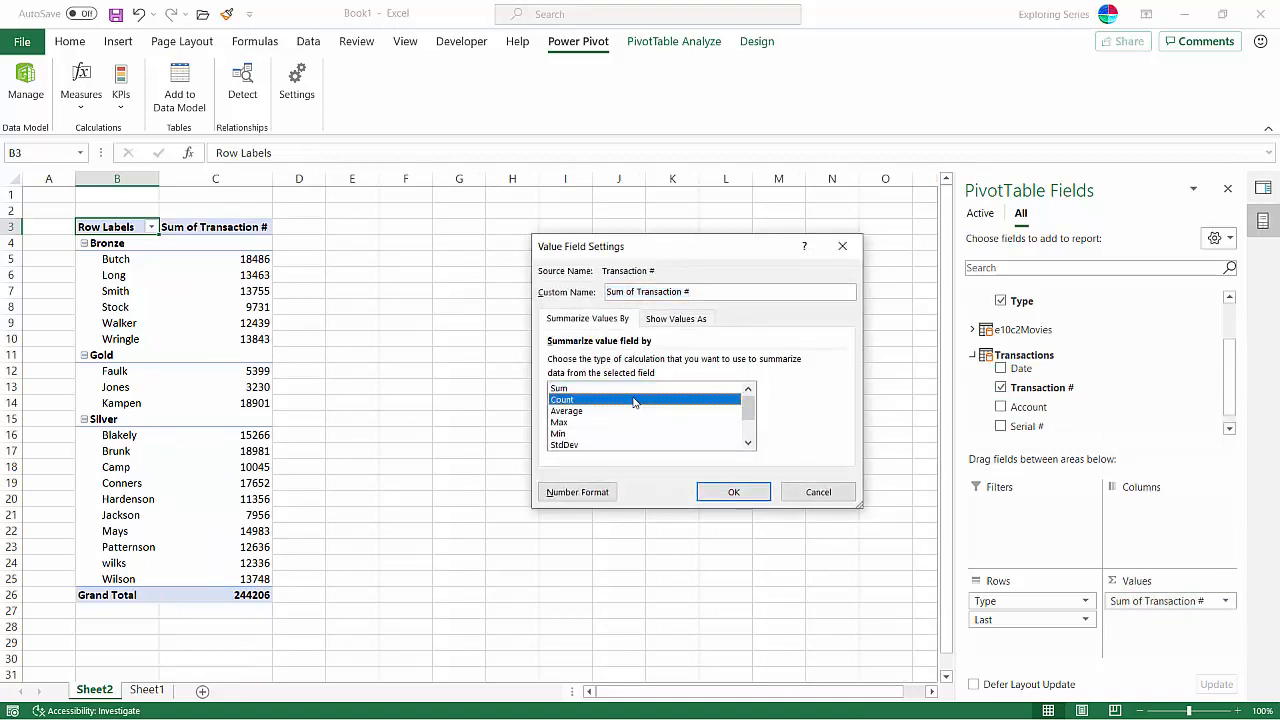
left_click(716, 492)
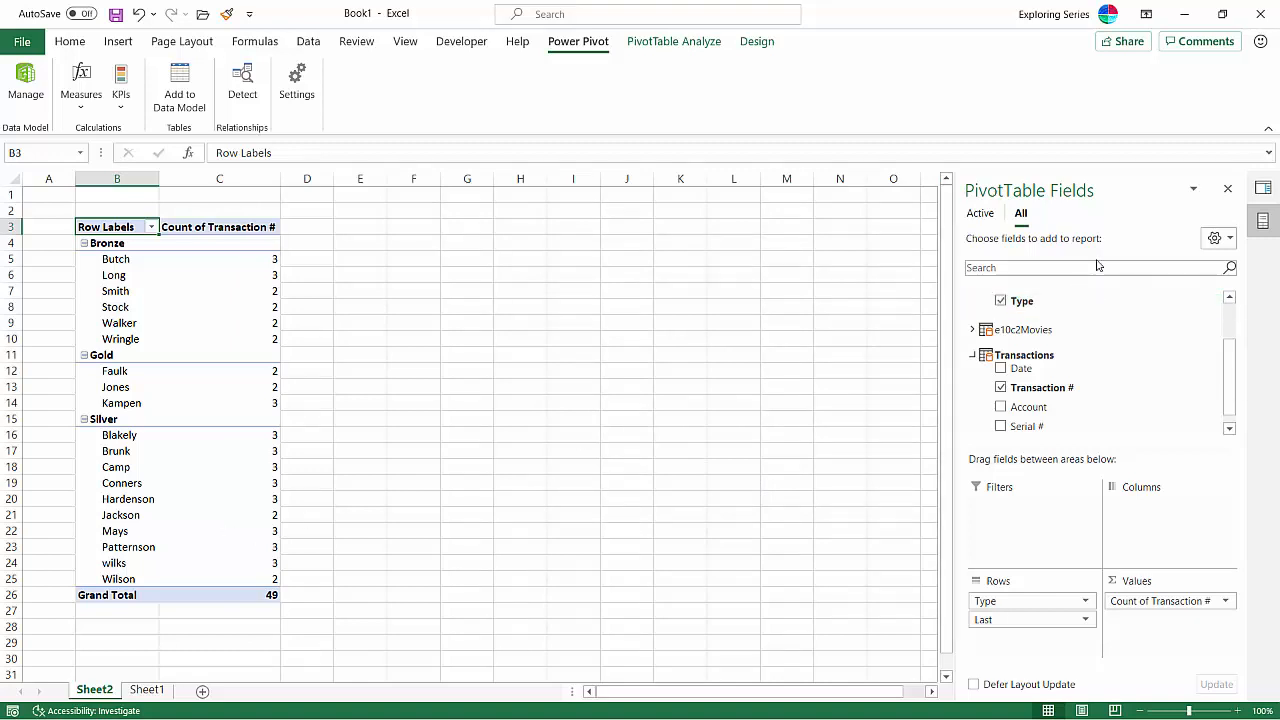
Add the Transactions table's Date field as a PivotTable report filter.
scroll(1097, 300, "up", 2)
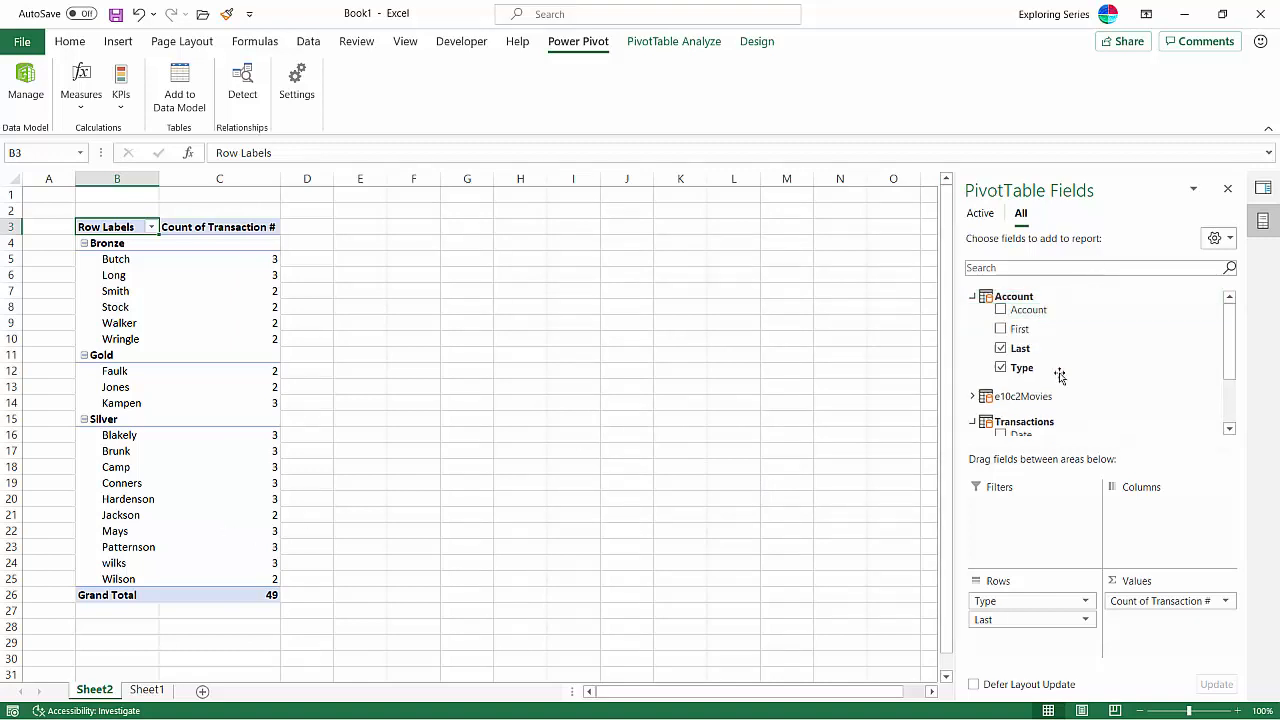
scroll(1054, 365, "down", 2)
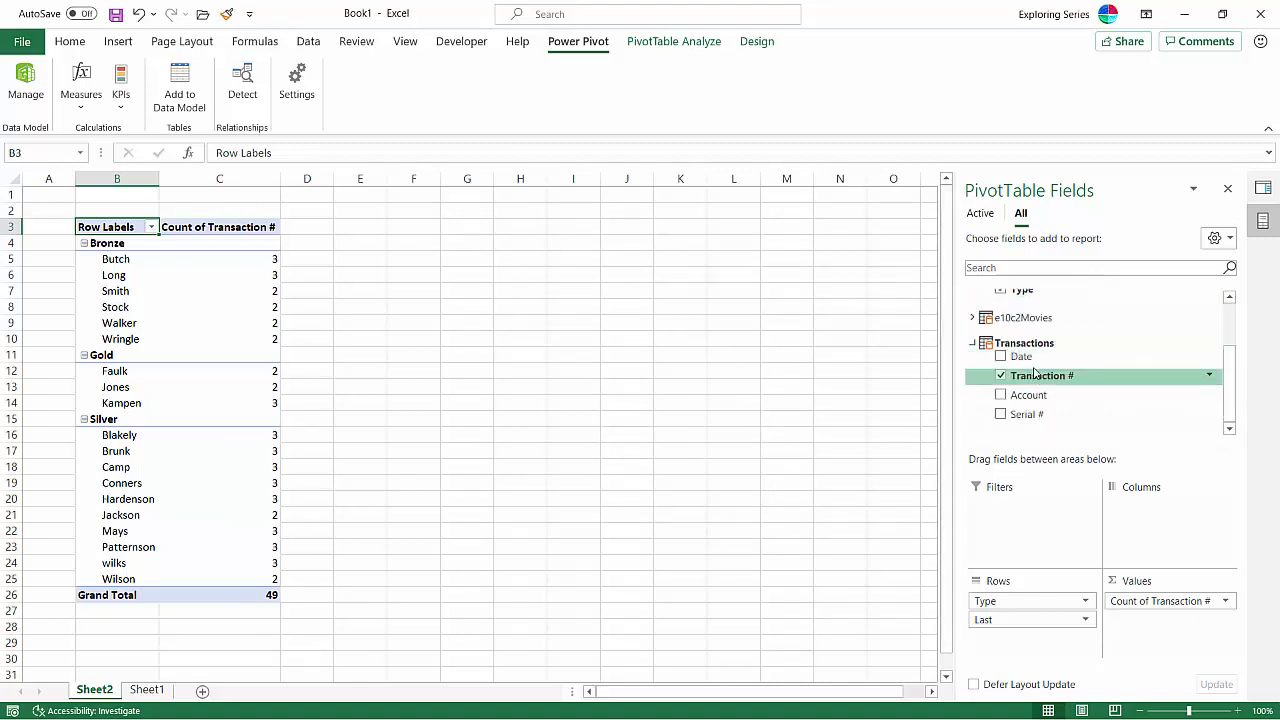
left_click_drag(1021, 357, 1000, 508)
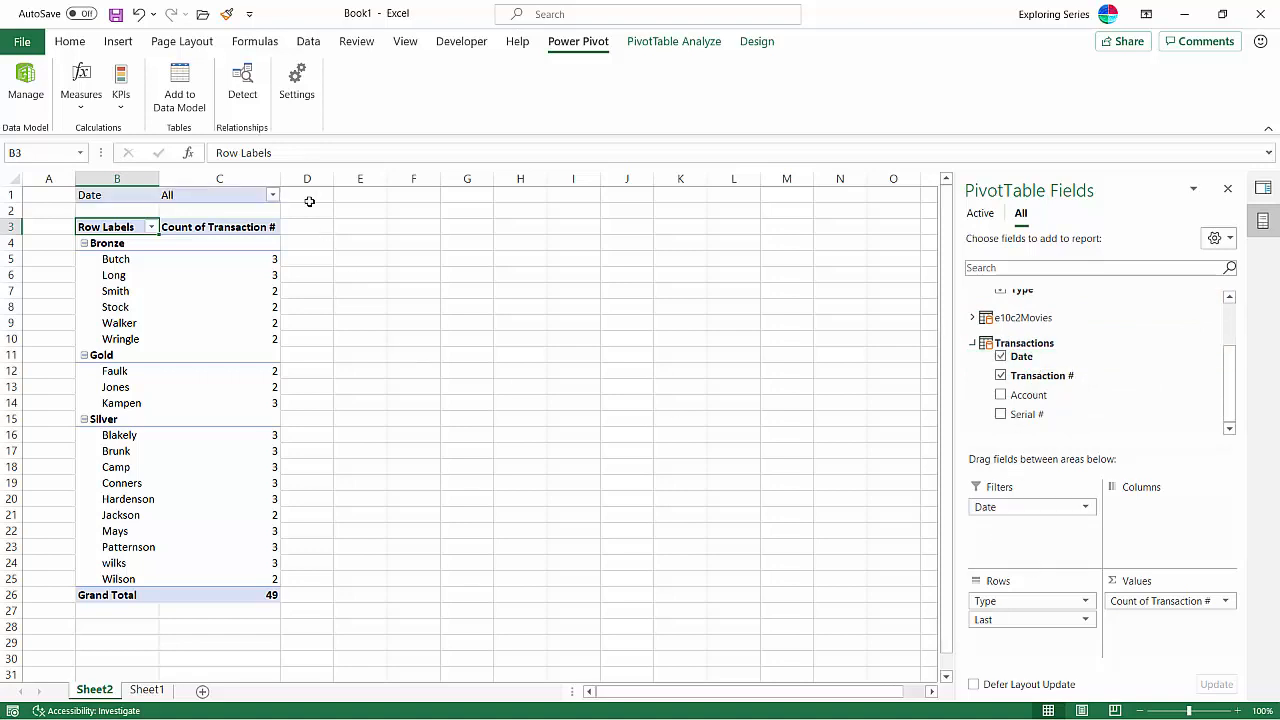
Browse the dates offered by the PivotTable's Date filter without applying a selection.
left_click(272, 195)
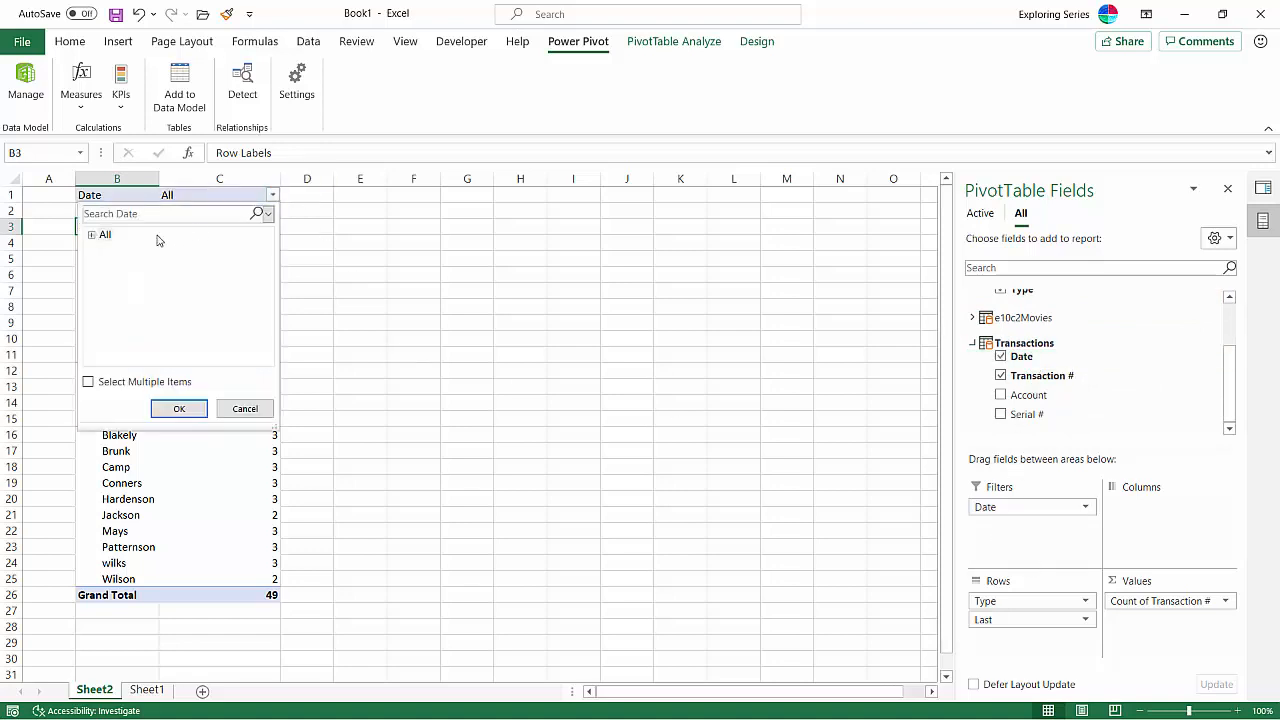
left_click(92, 235)
scroll(131, 347, "down", 10)
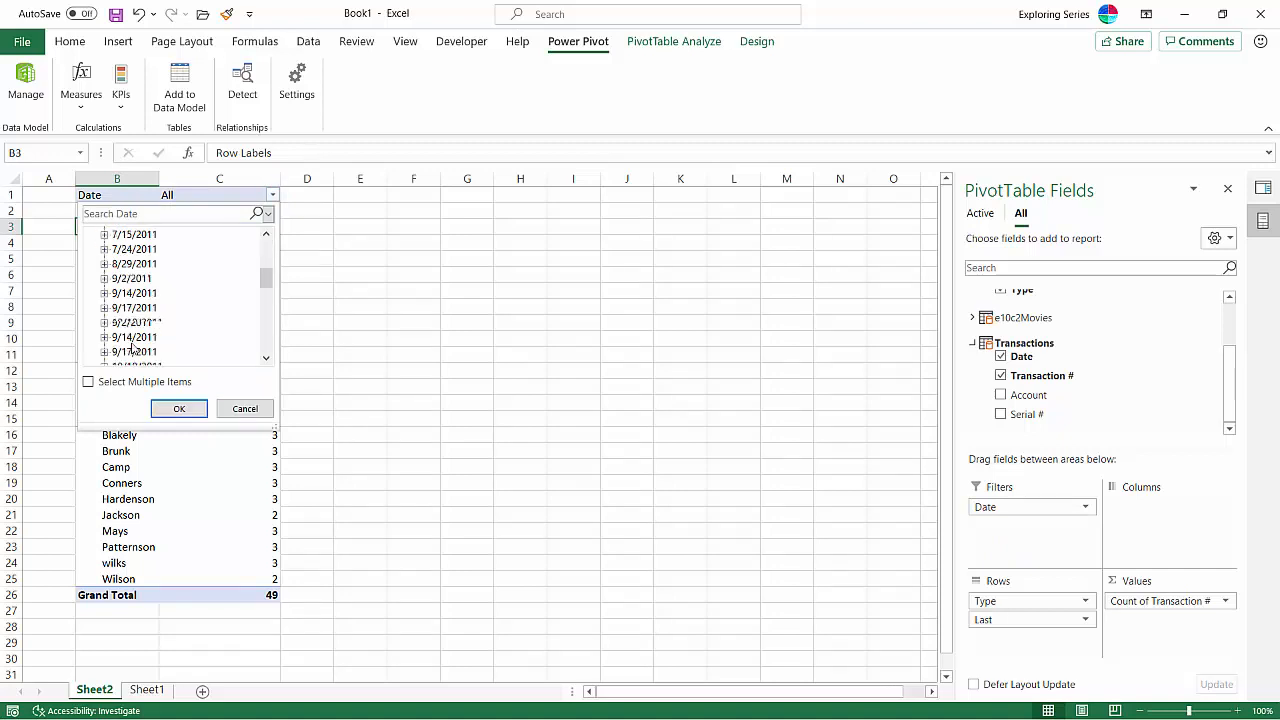
left_click(245, 408)
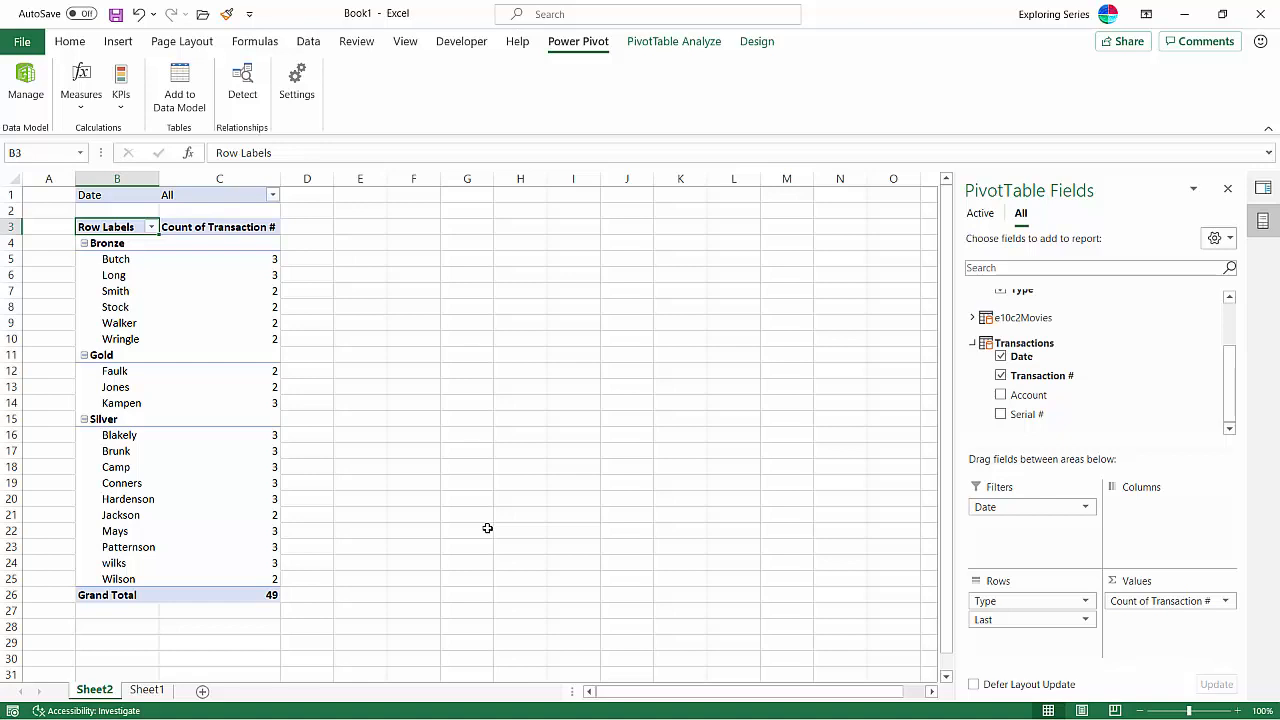
Review the calculation types available for the PivotTable's Transaction # value field, leaving it summarized by Count.
left_click(230, 595)
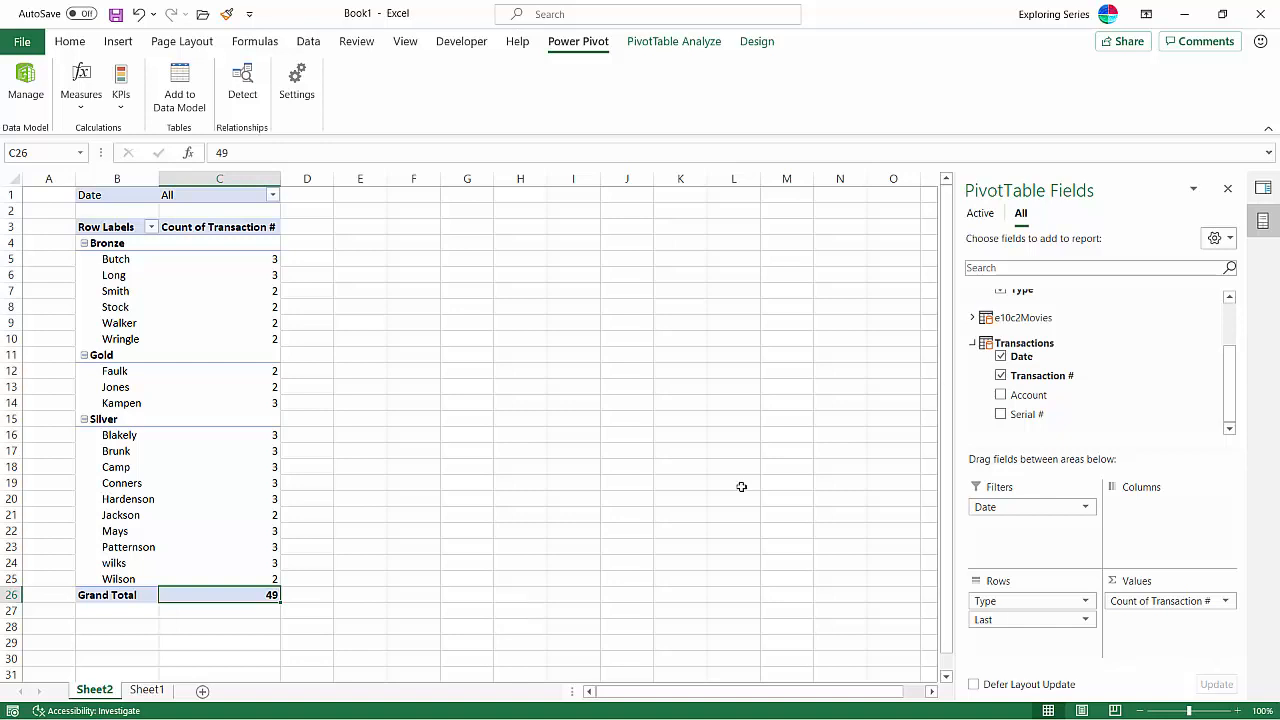
left_click(1226, 602)
left_click(1196, 587)
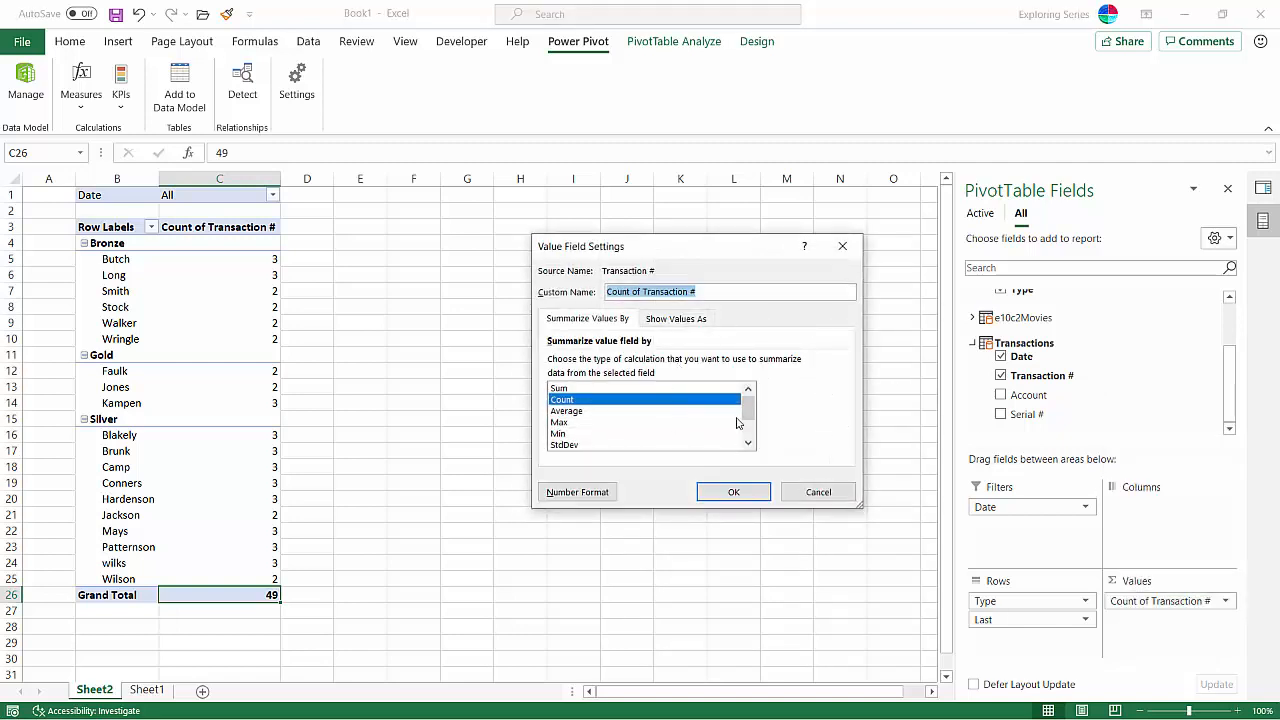
mouse_move(752, 414)
left_mouse_down()
mouse_move(752, 446)
mouse_move(752, 408)
left_mouse_up()
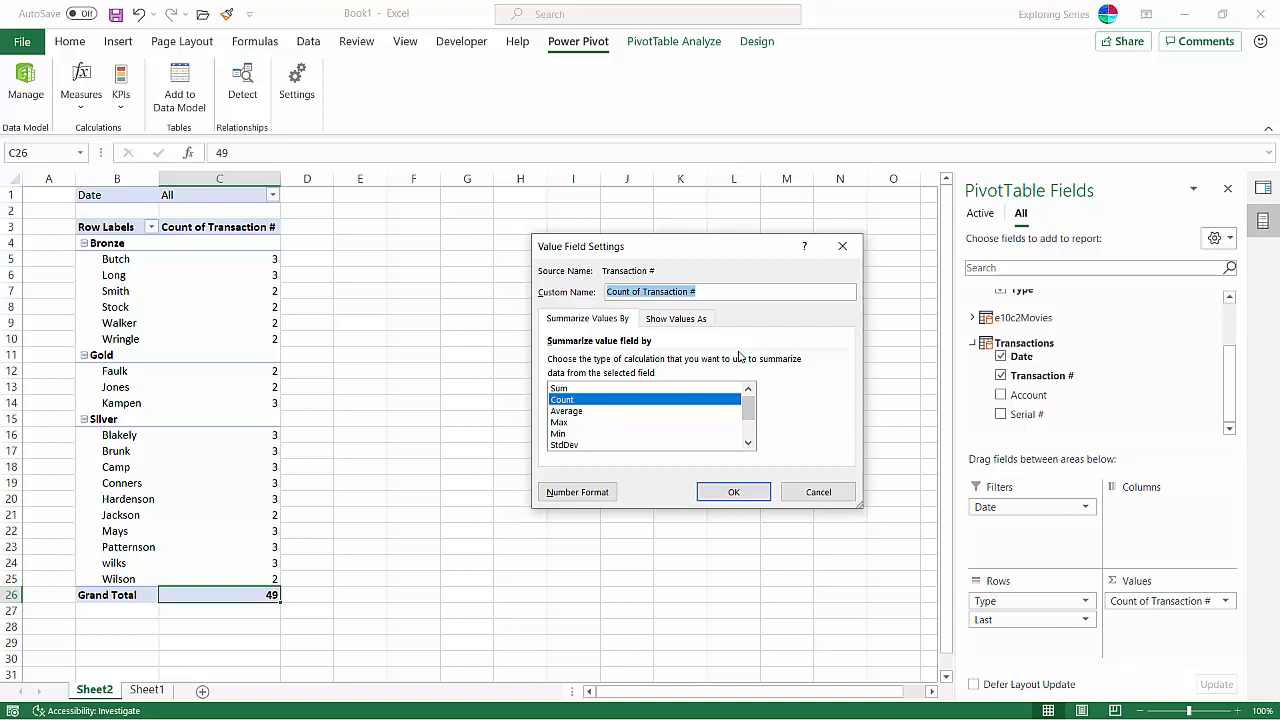
left_click(818, 492)
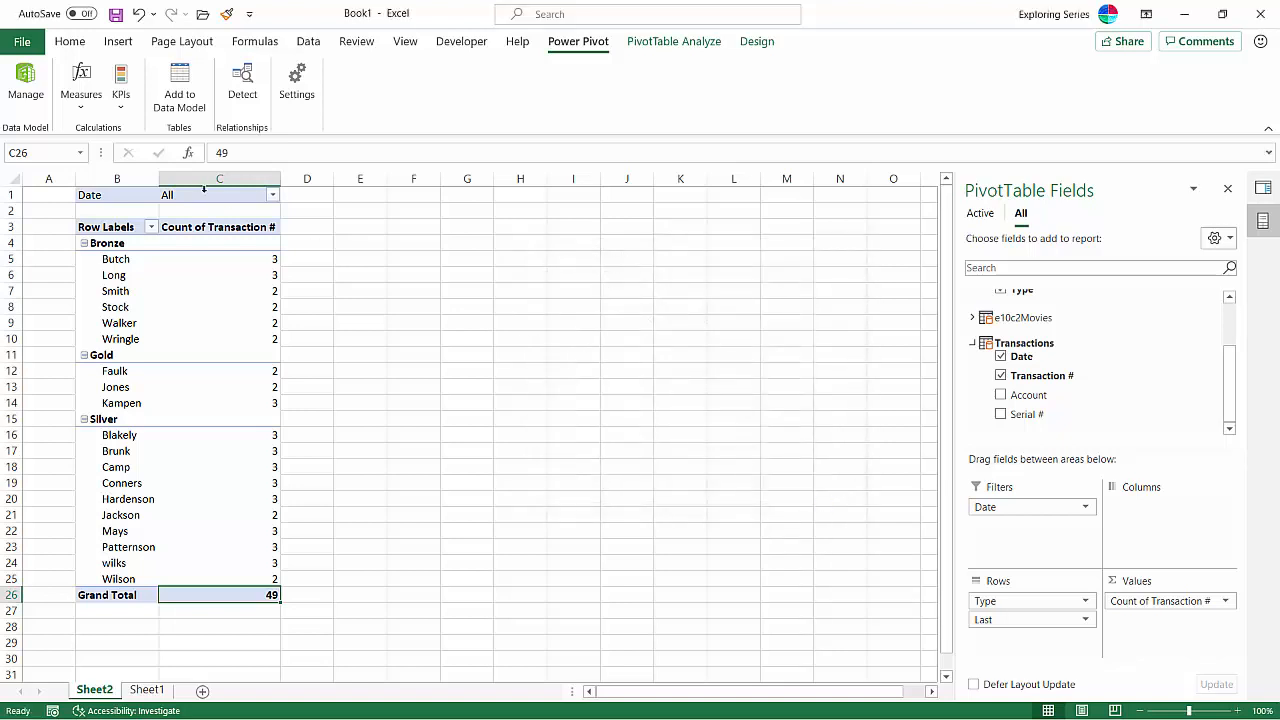
Filter the PivotTable report by Date to 1/5/2010, with selection of multiple items enabled.
left_click(272, 195)
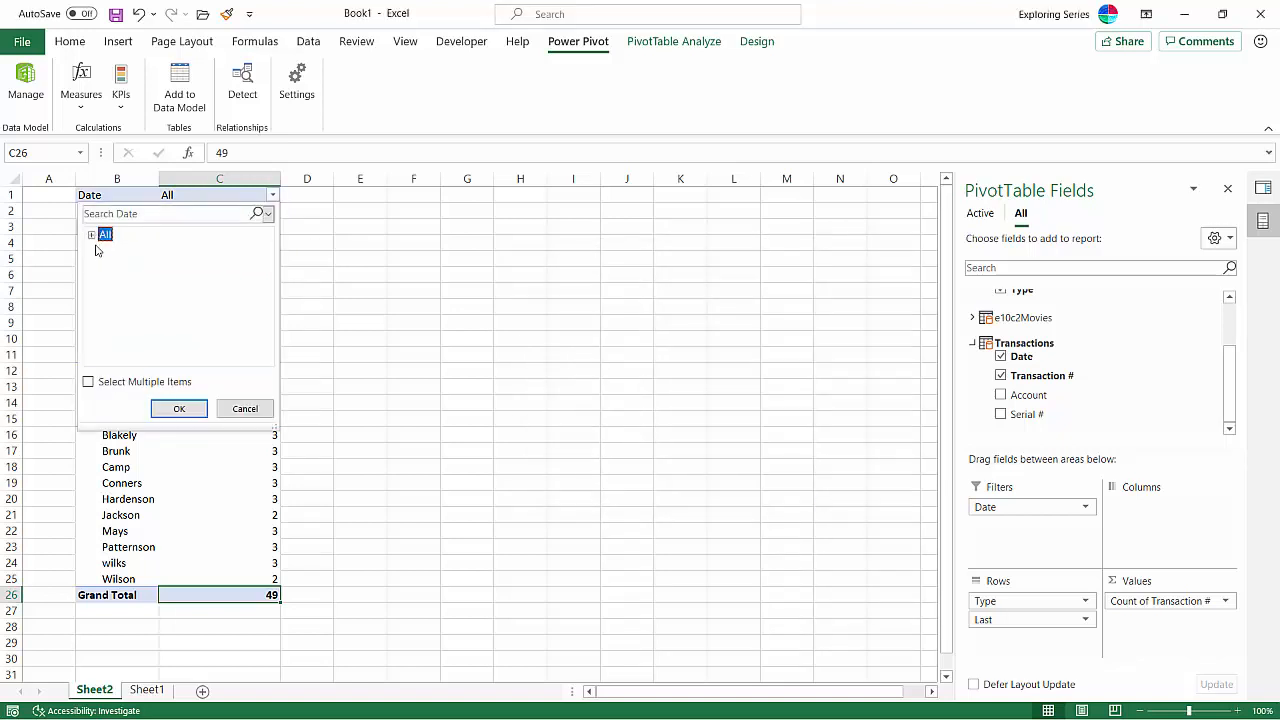
left_click(91, 235)
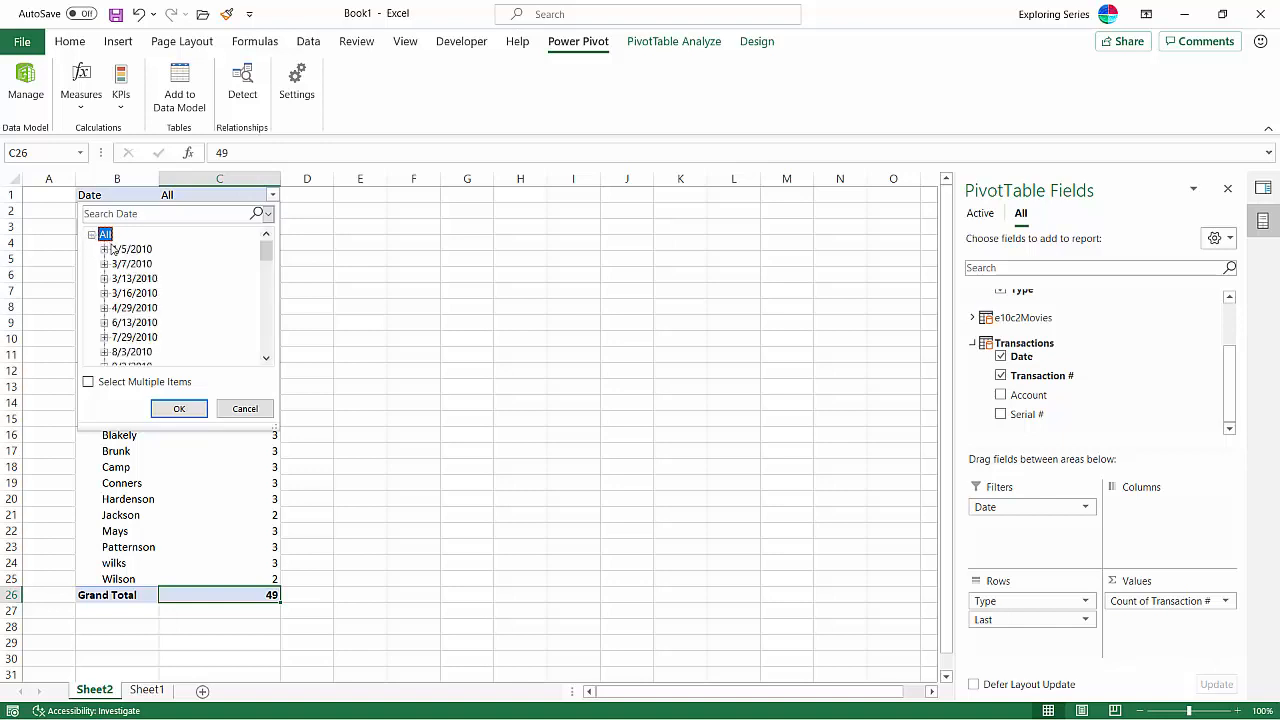
left_click(113, 249)
left_click(88, 381)
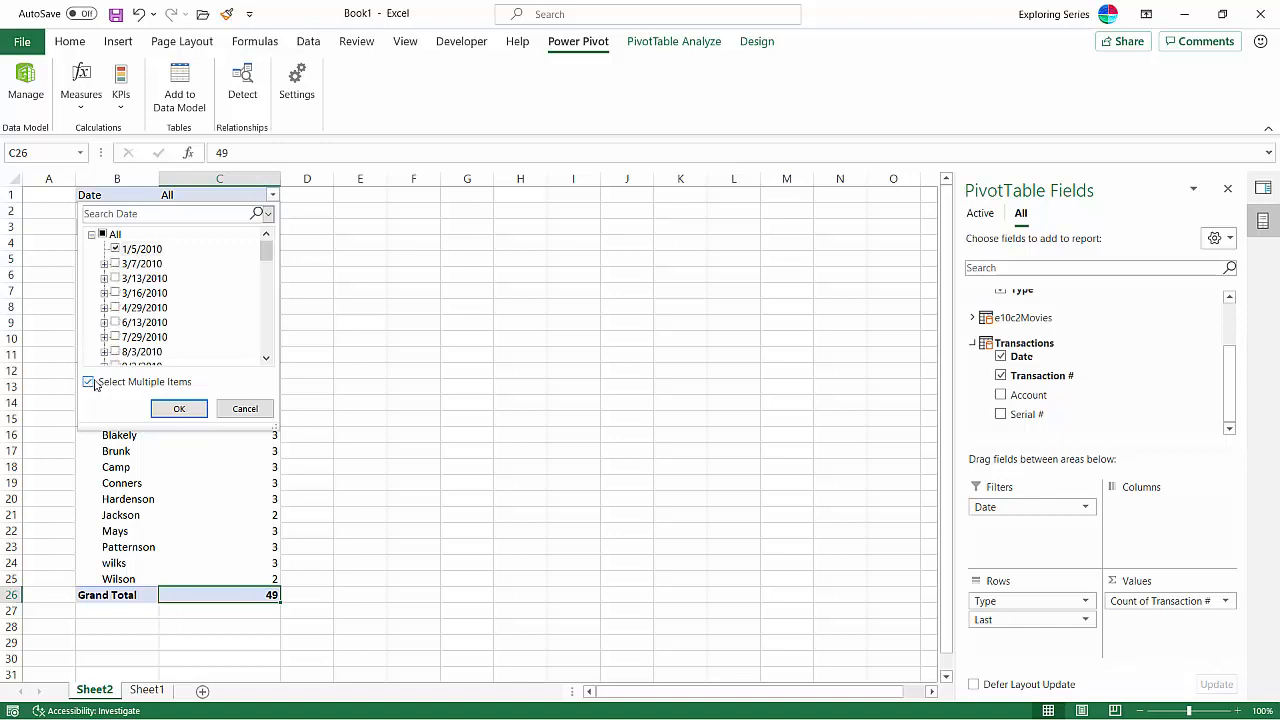
left_click(181, 408)
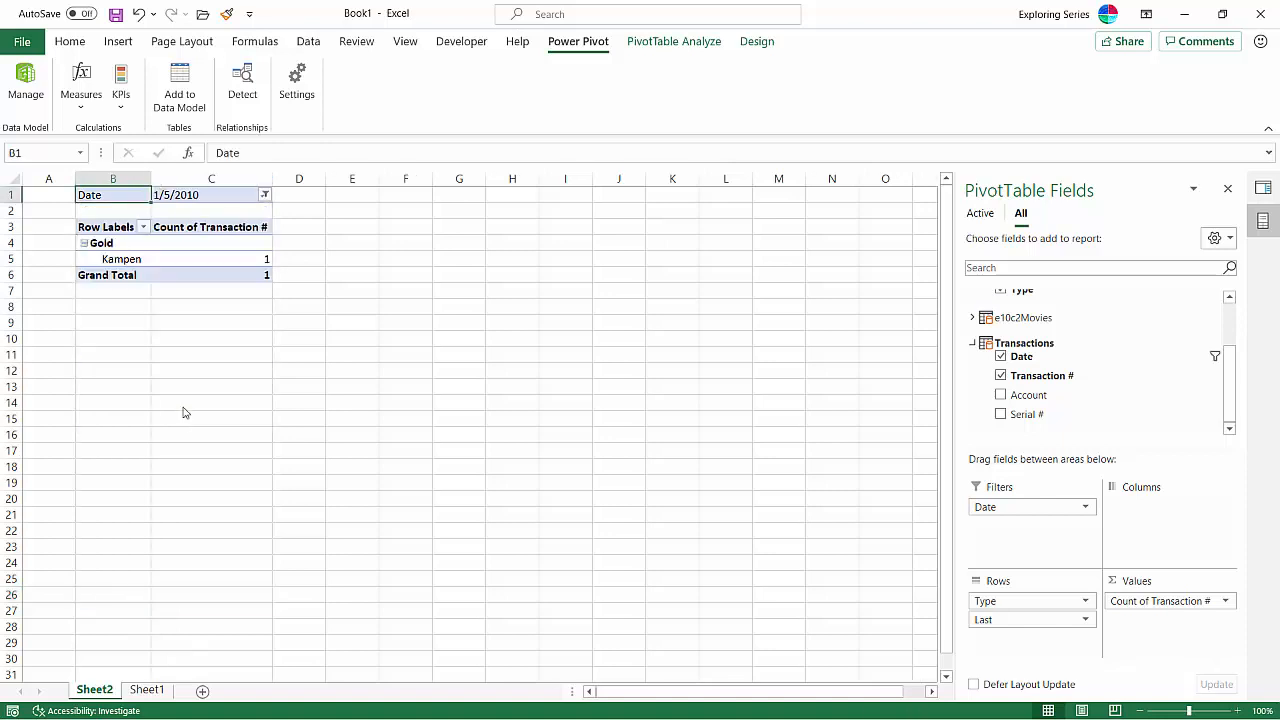
Add 3/7/2010 to the dates selected in the PivotTable's Date filter.
mouse_move(240, 278)
left_click(265, 196)
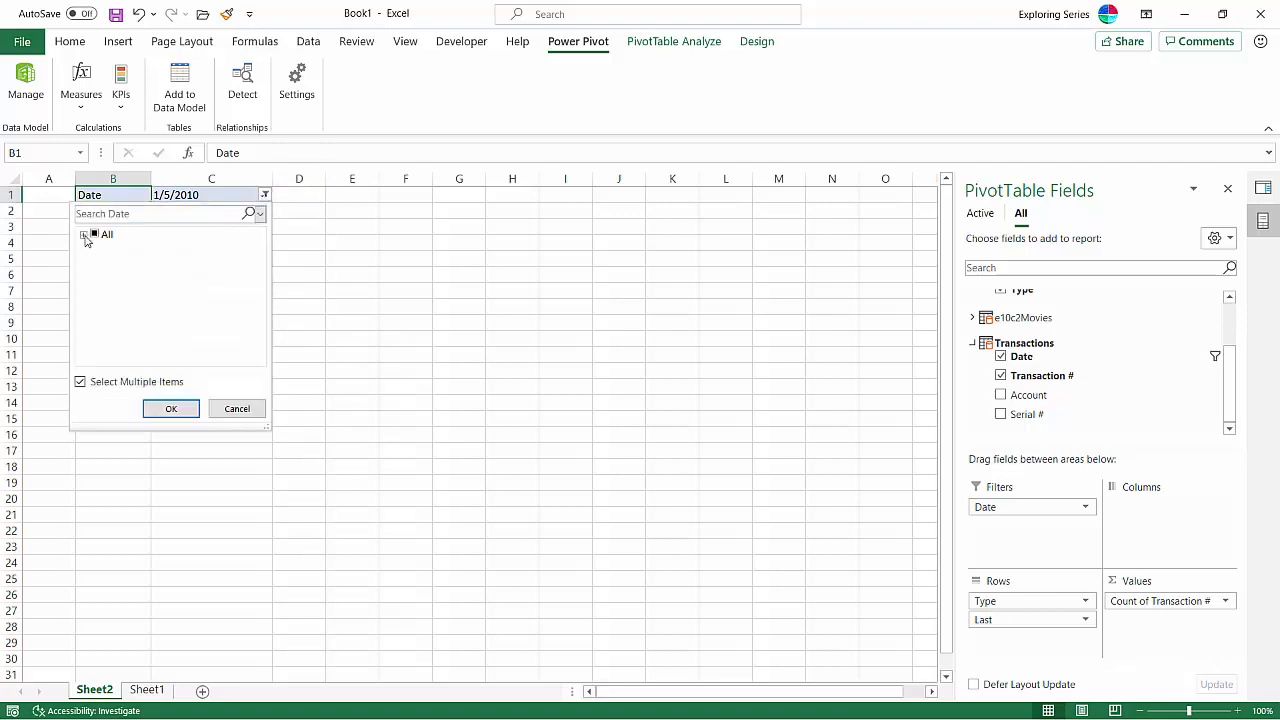
left_click(84, 234)
left_click(107, 263)
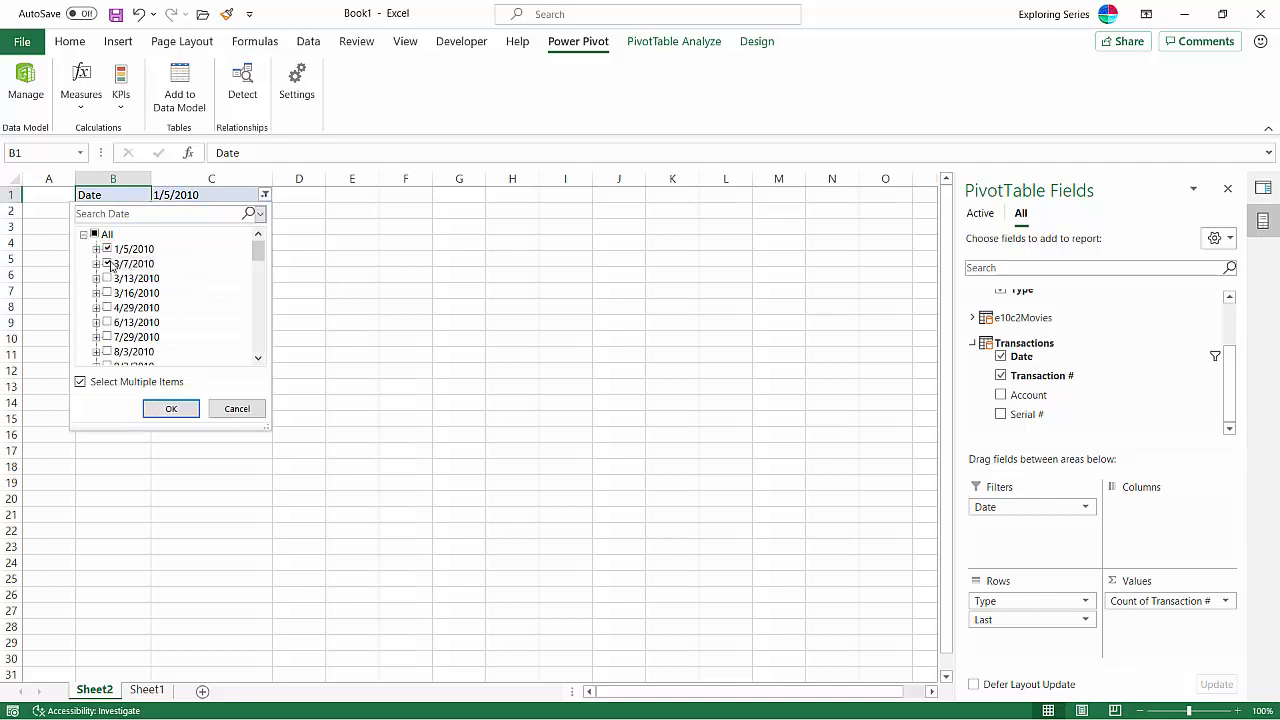
left_click(171, 408)
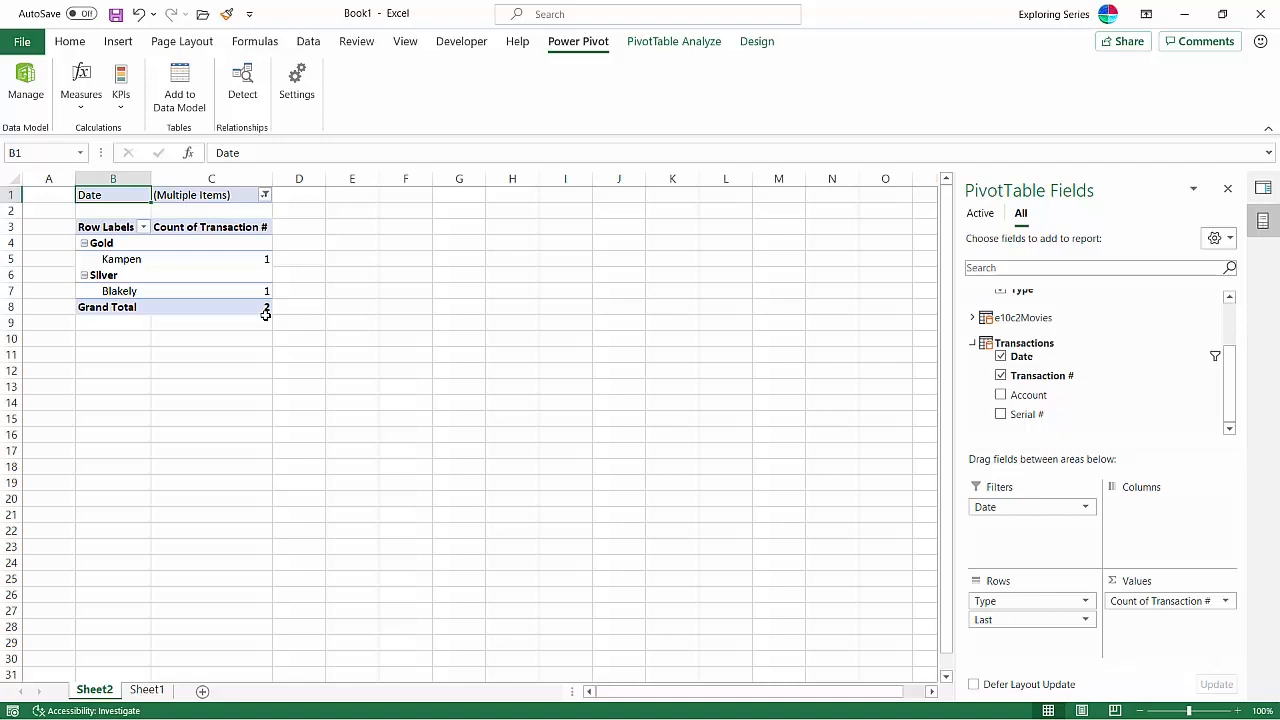
Reset the PivotTable's Date filter to include all dates.
left_click(265, 196)
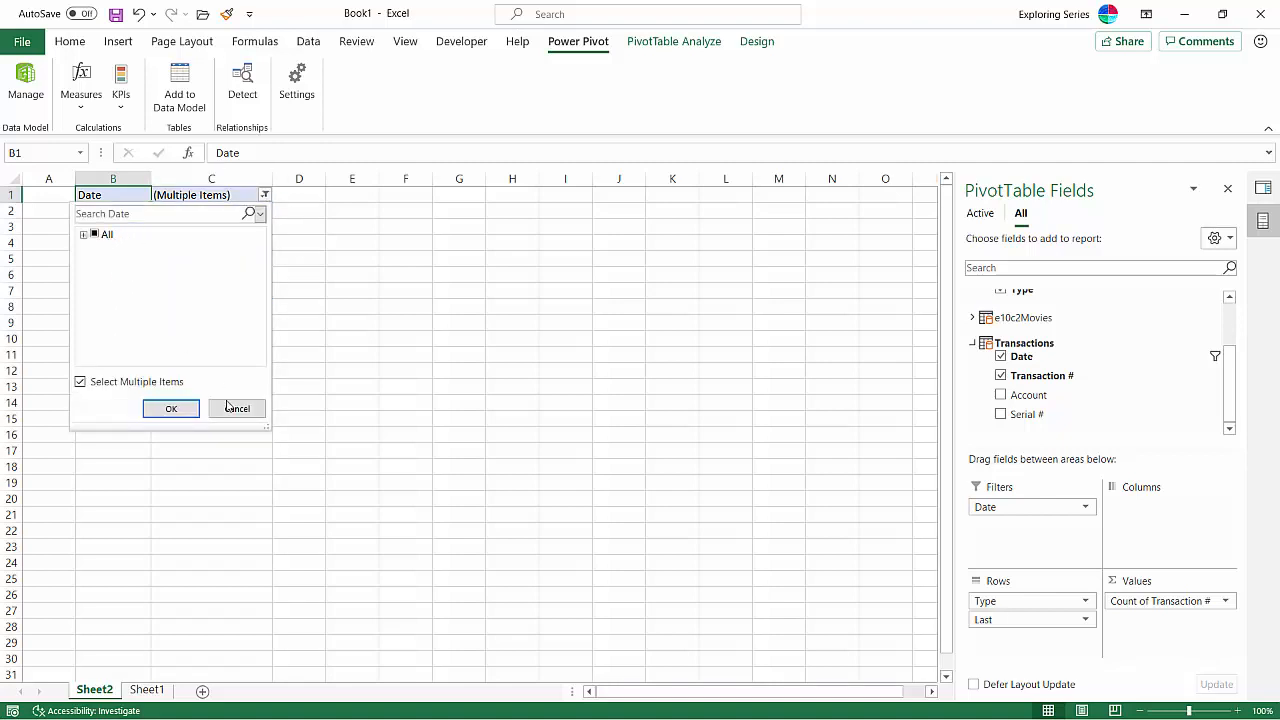
left_click(94, 234)
left_click(170, 408)
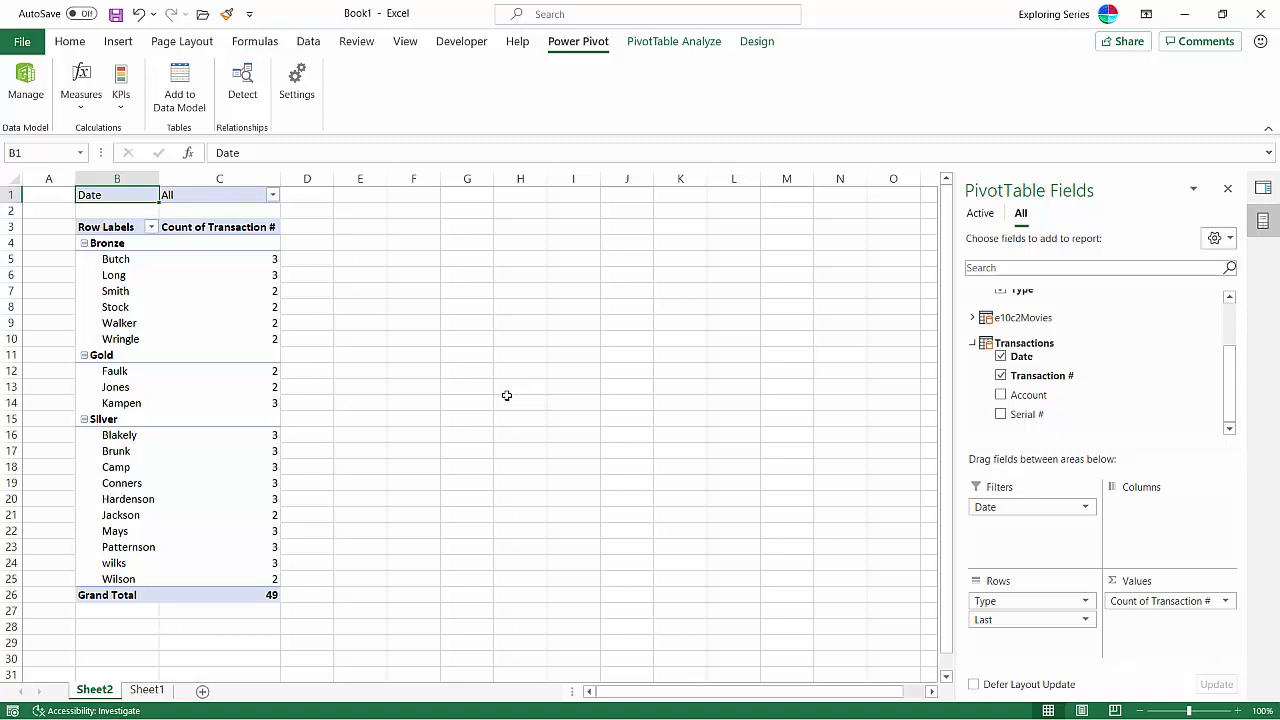
Open the data model in the Power Pivot window and look through the e10c2Movies, Account and Transactions tables.
left_click(42, 90)
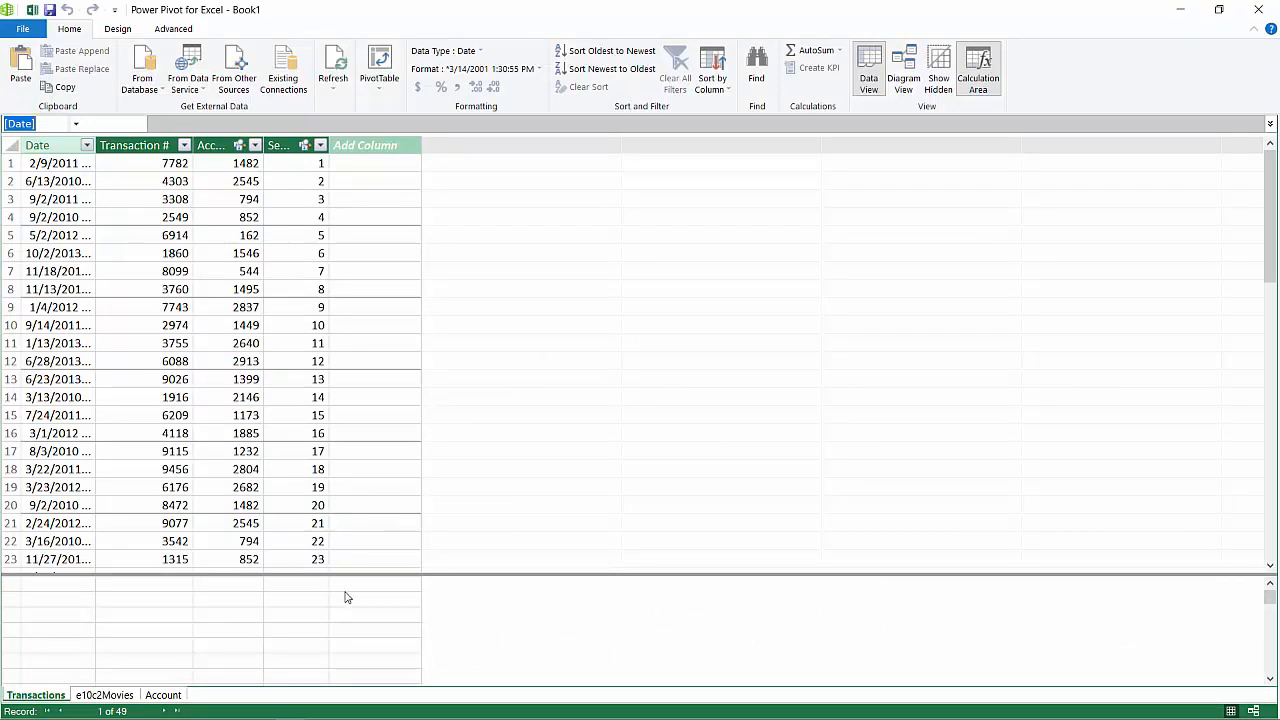
left_click(104, 695)
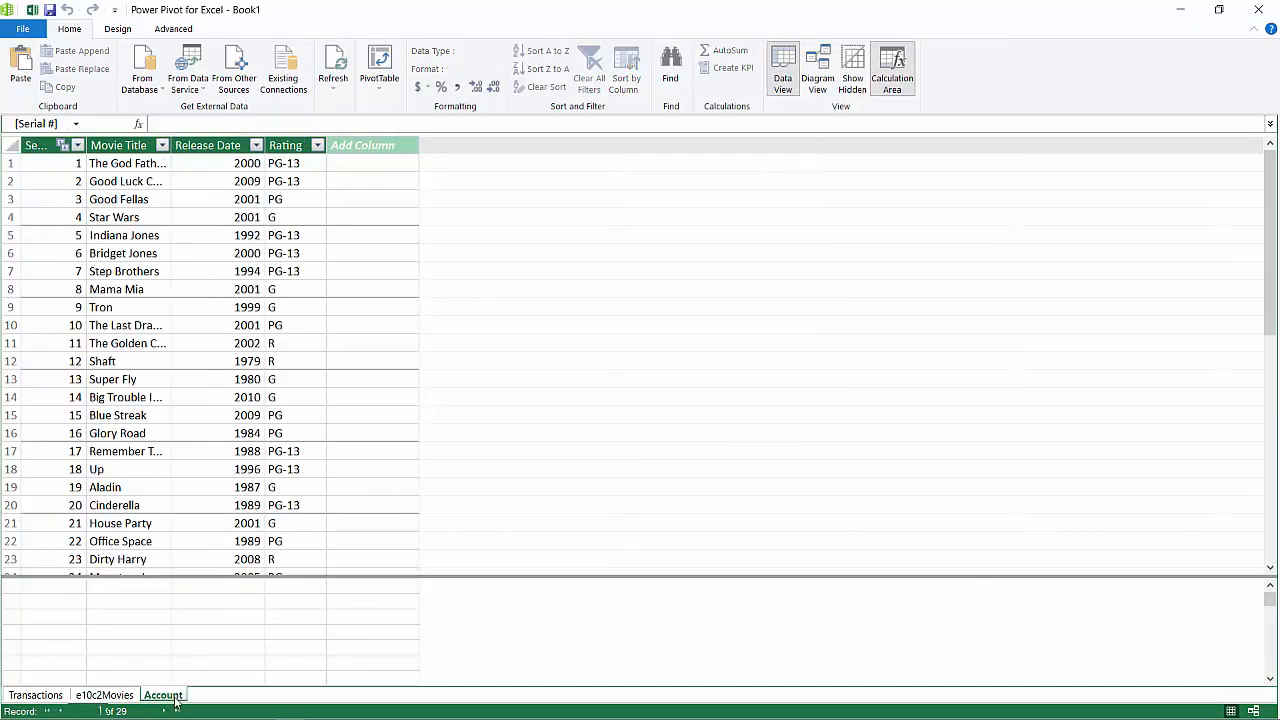
left_click(172, 698)
left_click(36, 695)
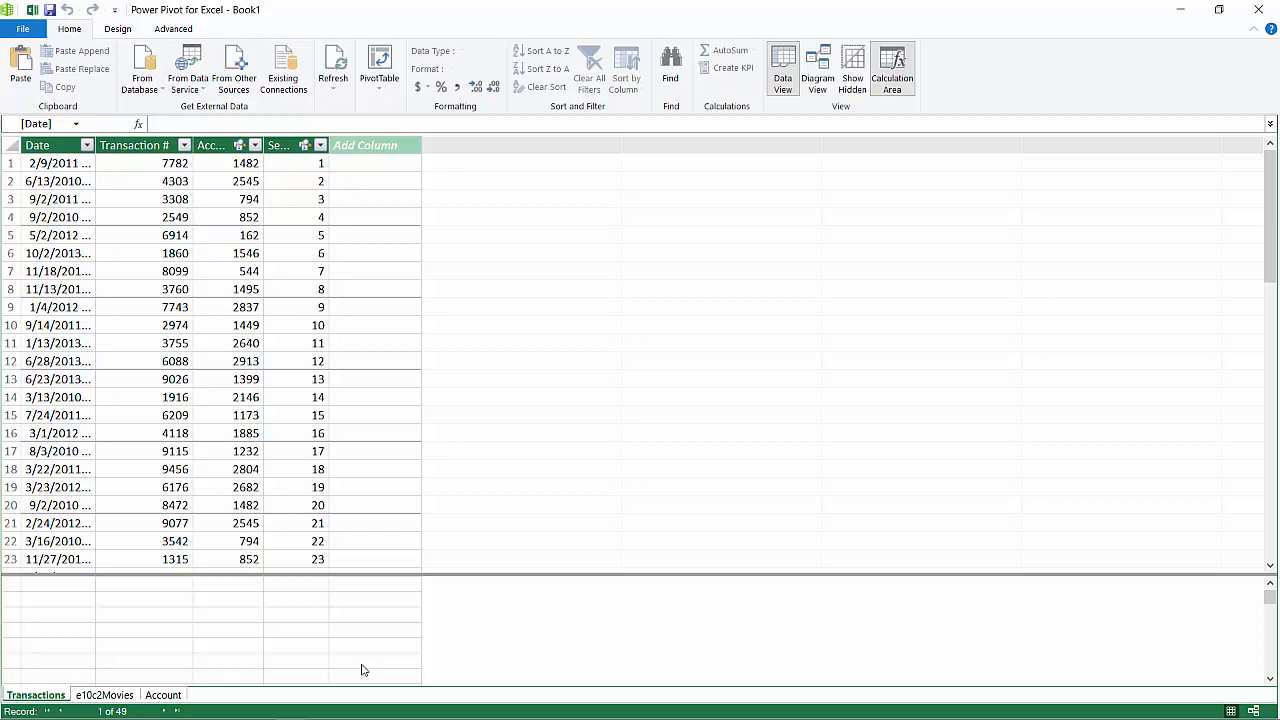
Show the implicit measures of the Transactions table and widen the Transaction # column to read them and the sum measure's formula.
left_click(178, 29)
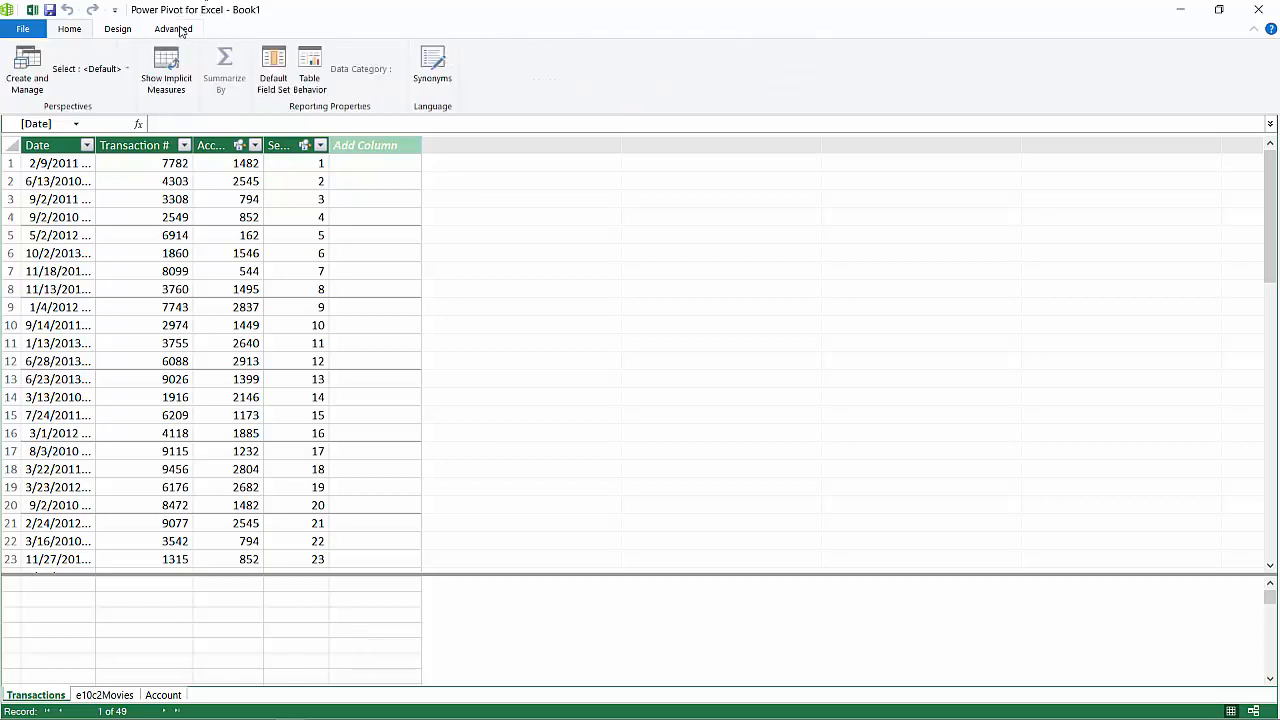
left_click(174, 90)
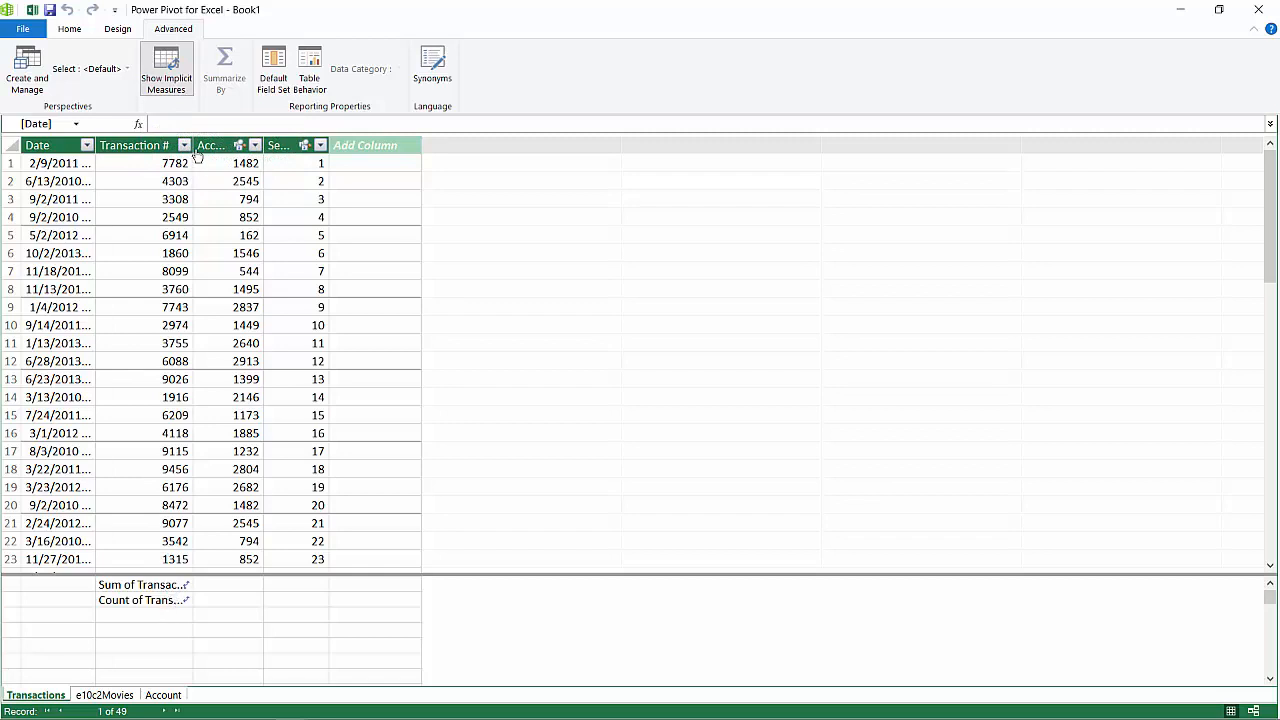
left_click_drag(193, 150, 332, 158)
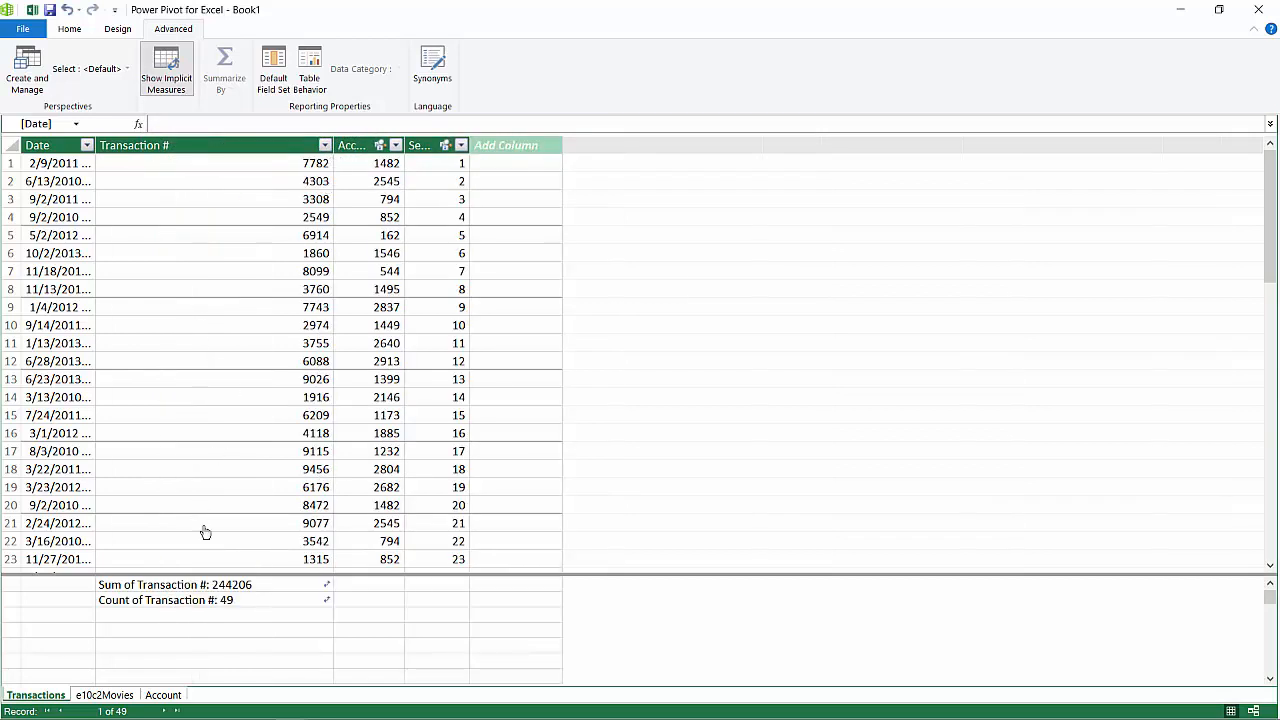
left_click(294, 587)
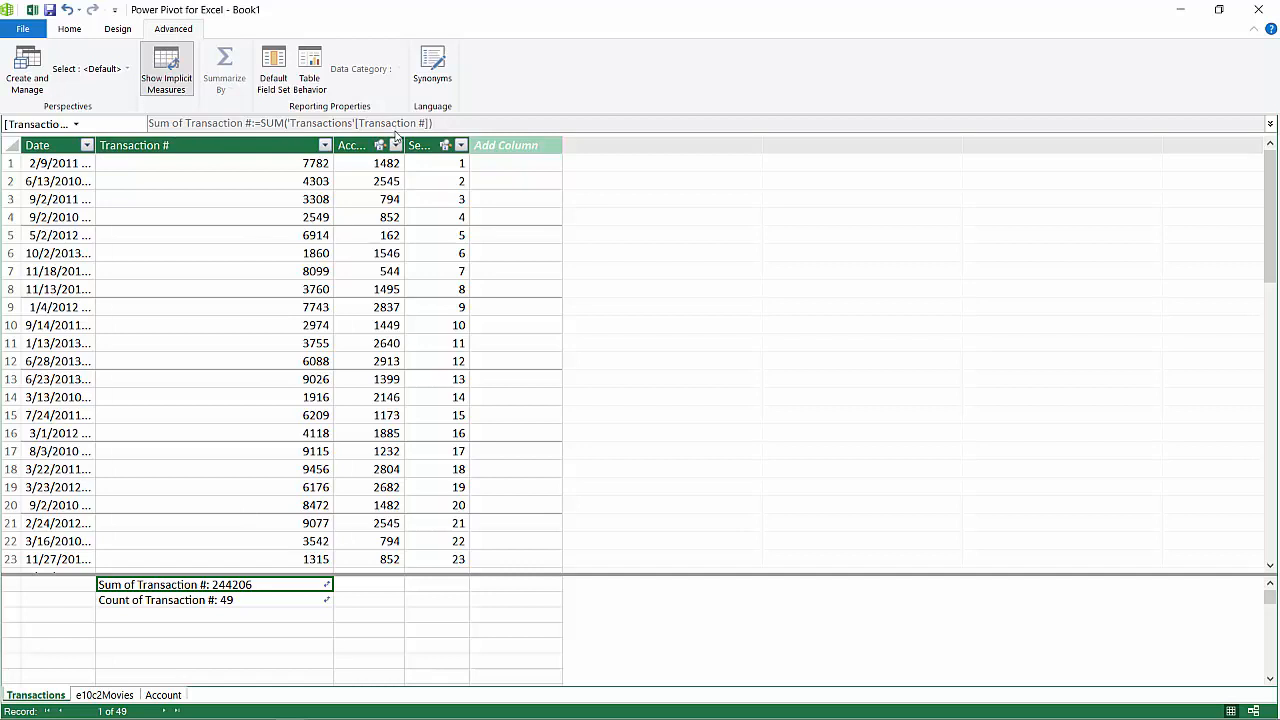
left_click(373, 589)
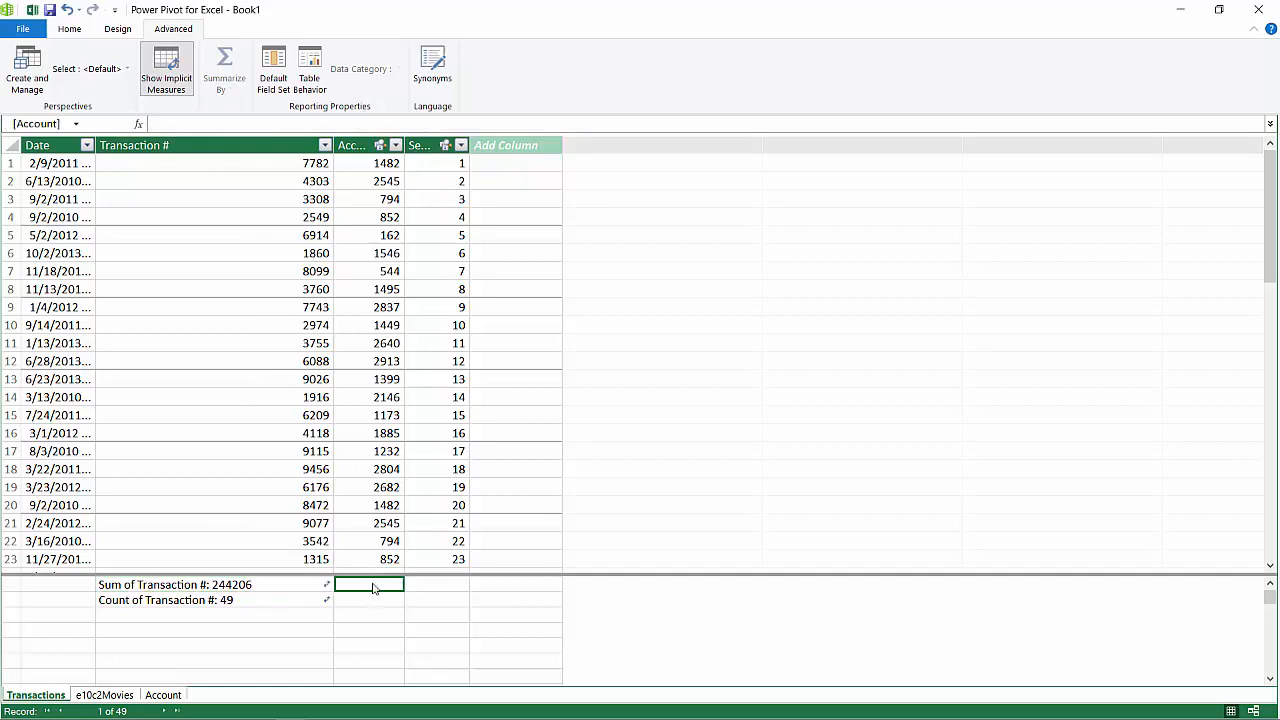
left_click(245, 631)
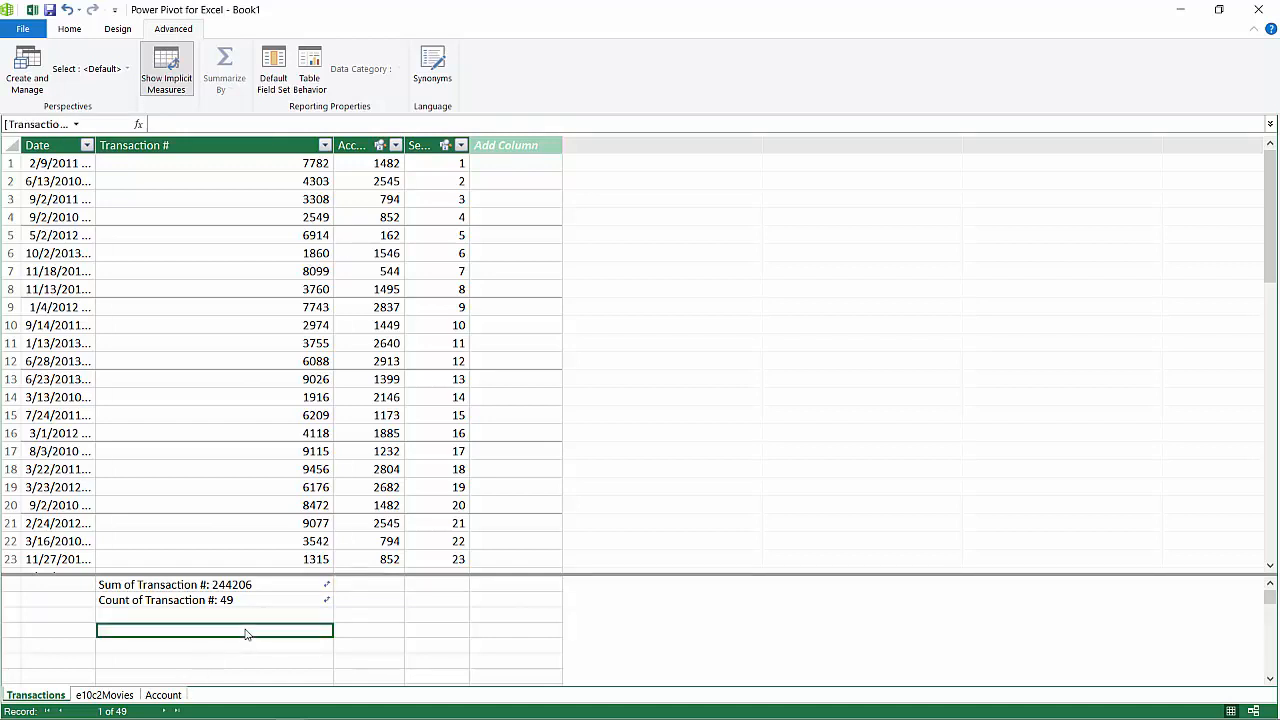
type("=sum")
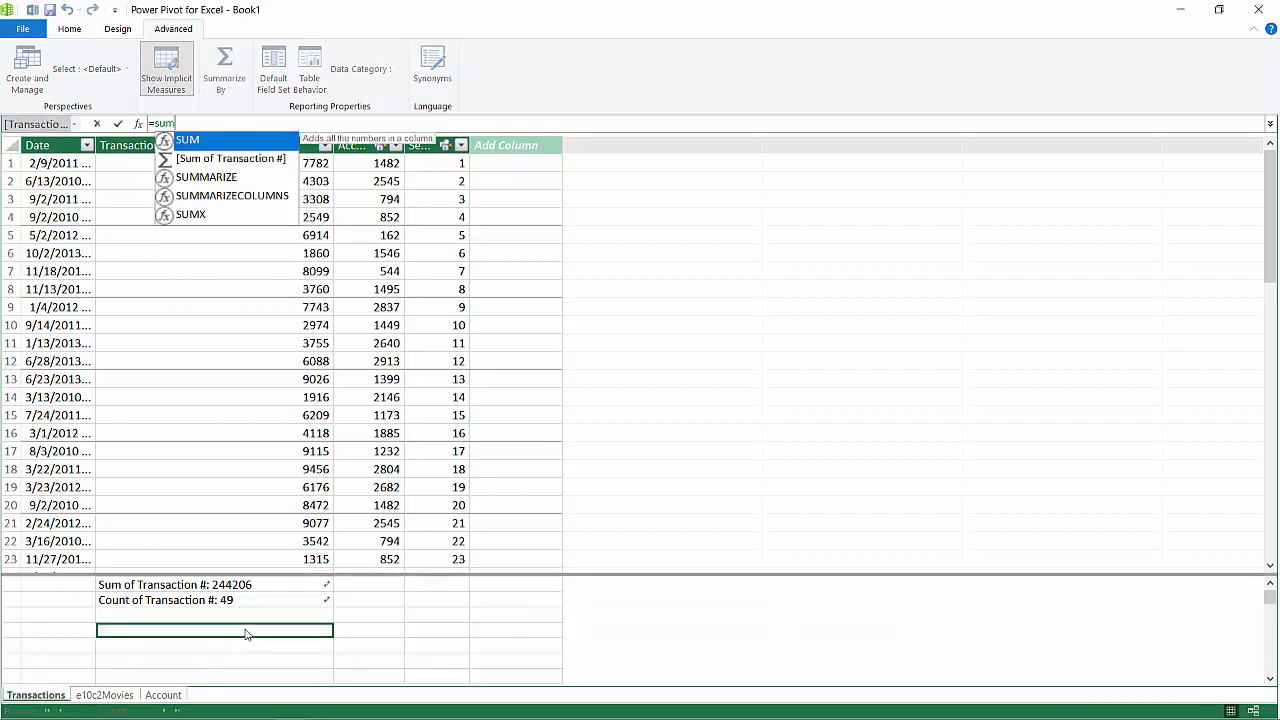
type("(")
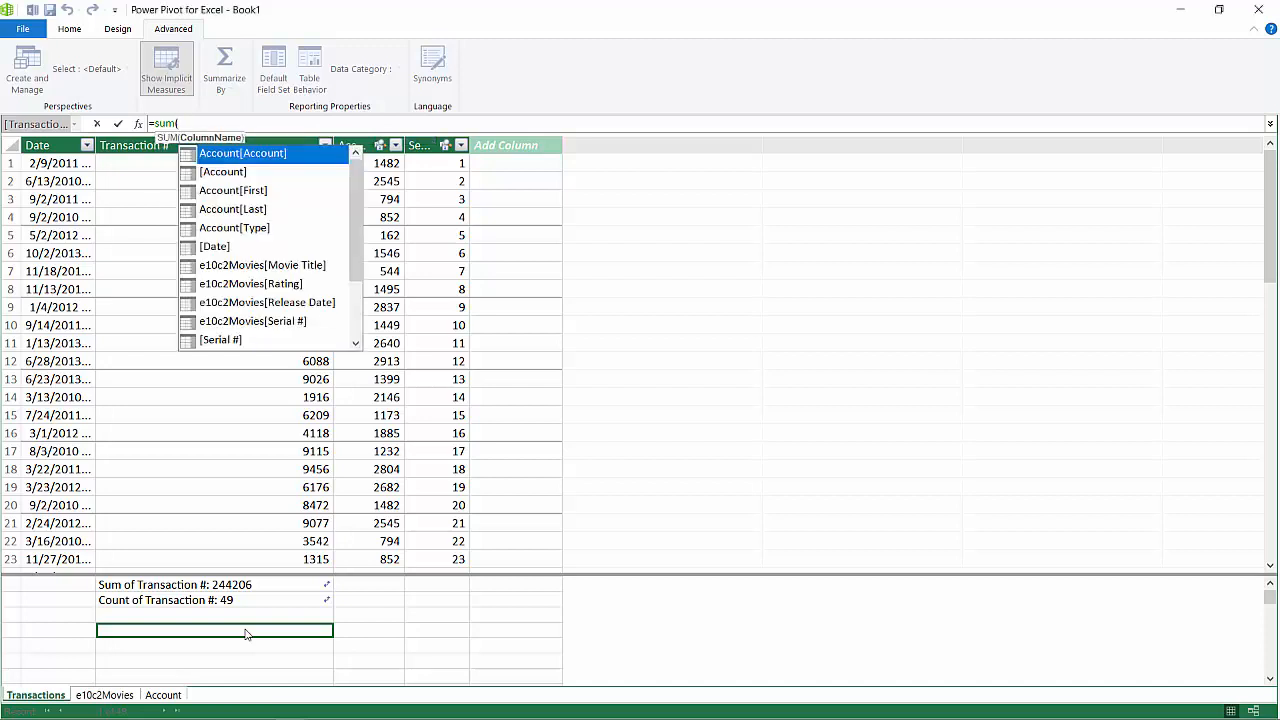
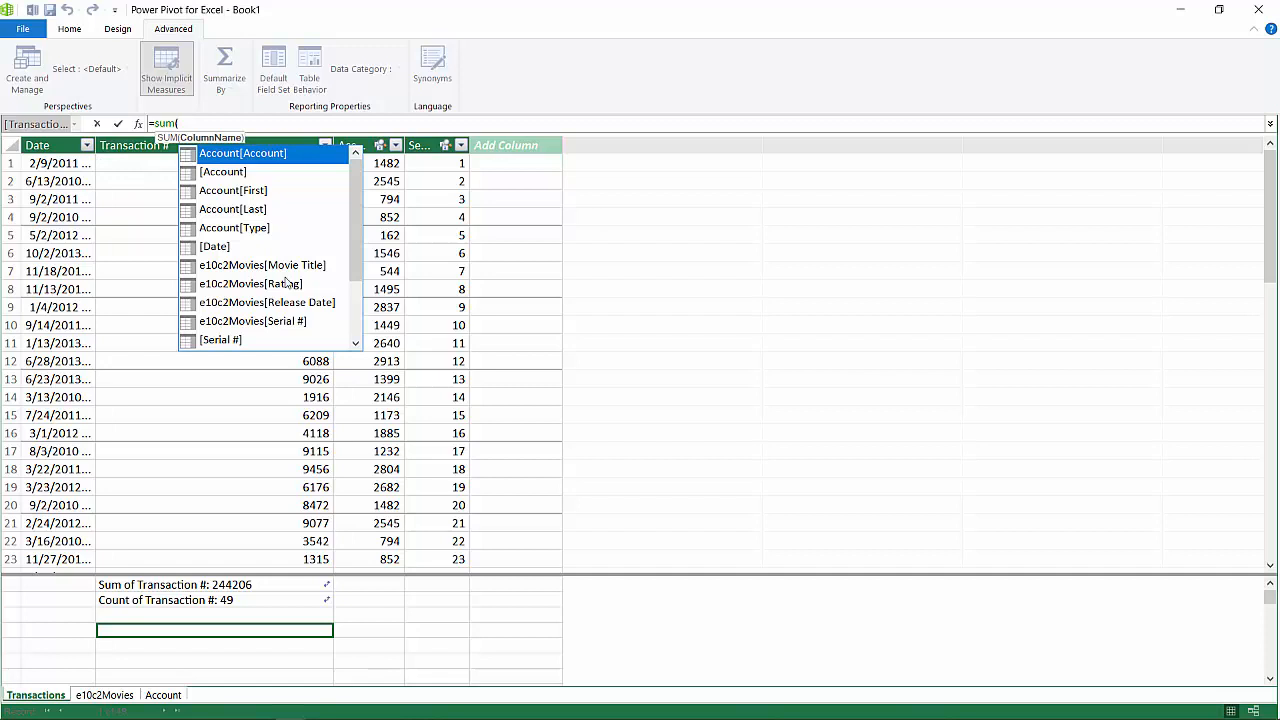
scroll(287, 283, "down", 2)
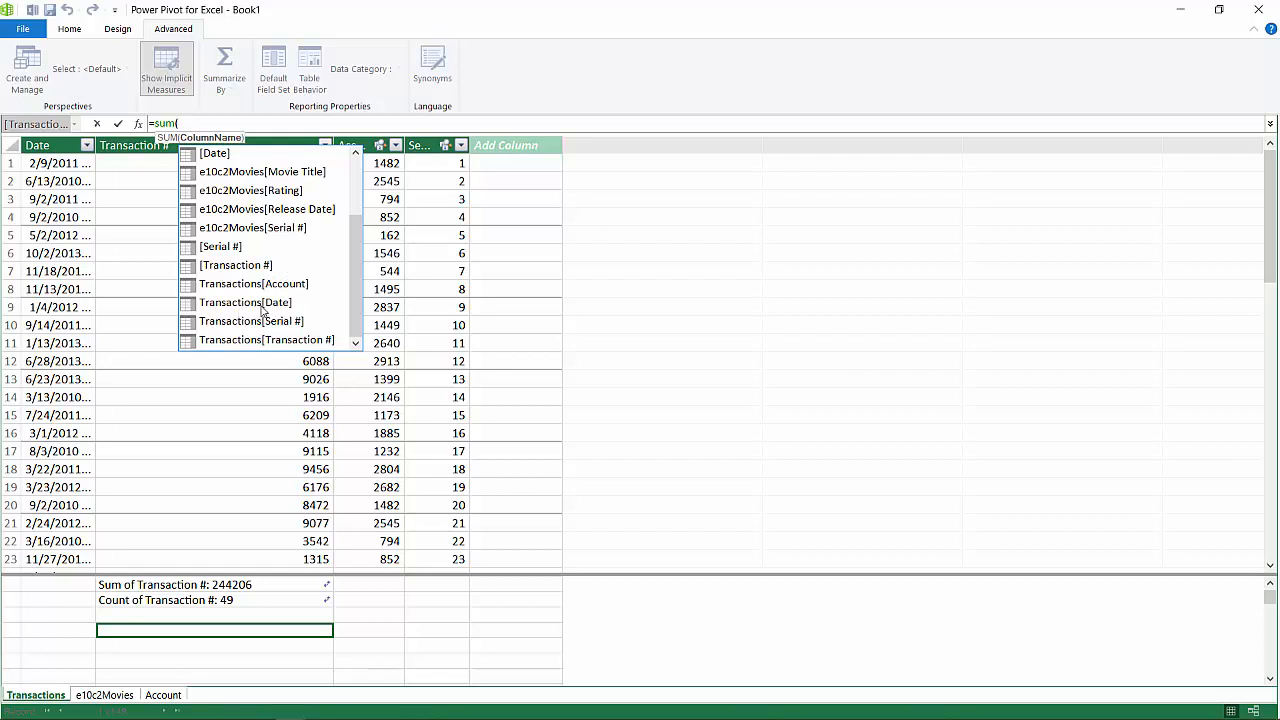
scroll(255, 260, "up", 2)
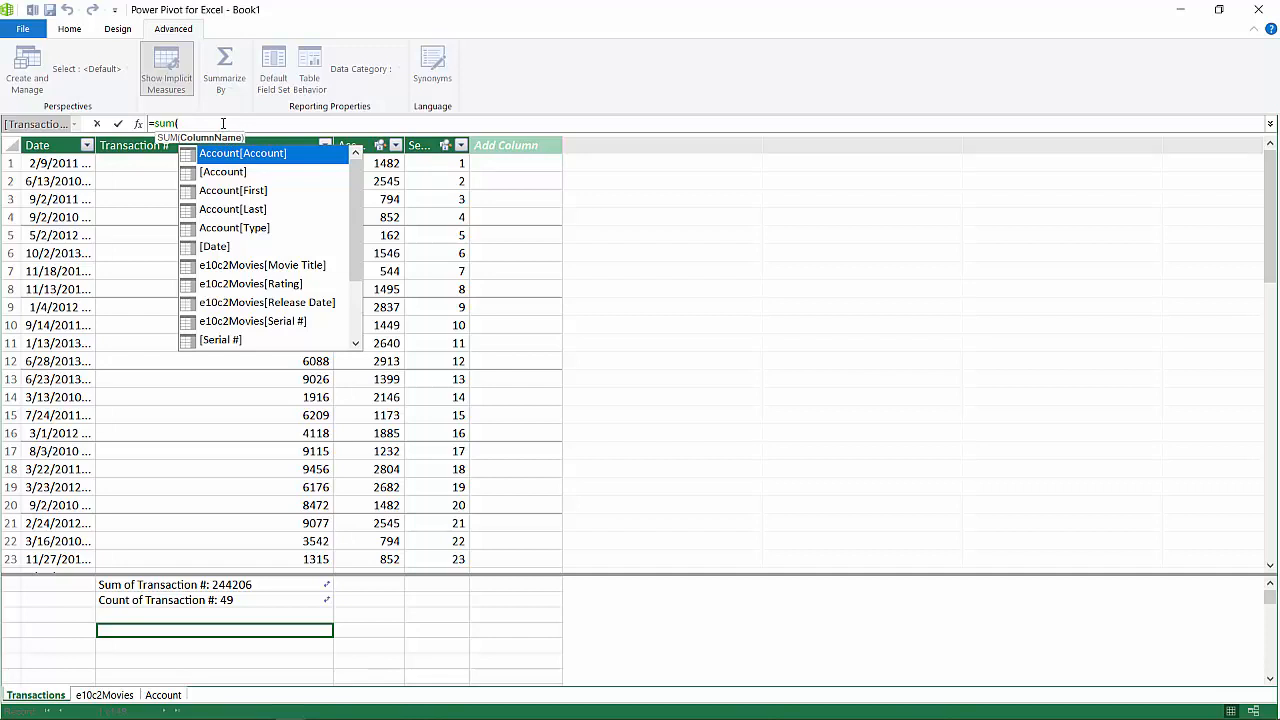
key("Escape")
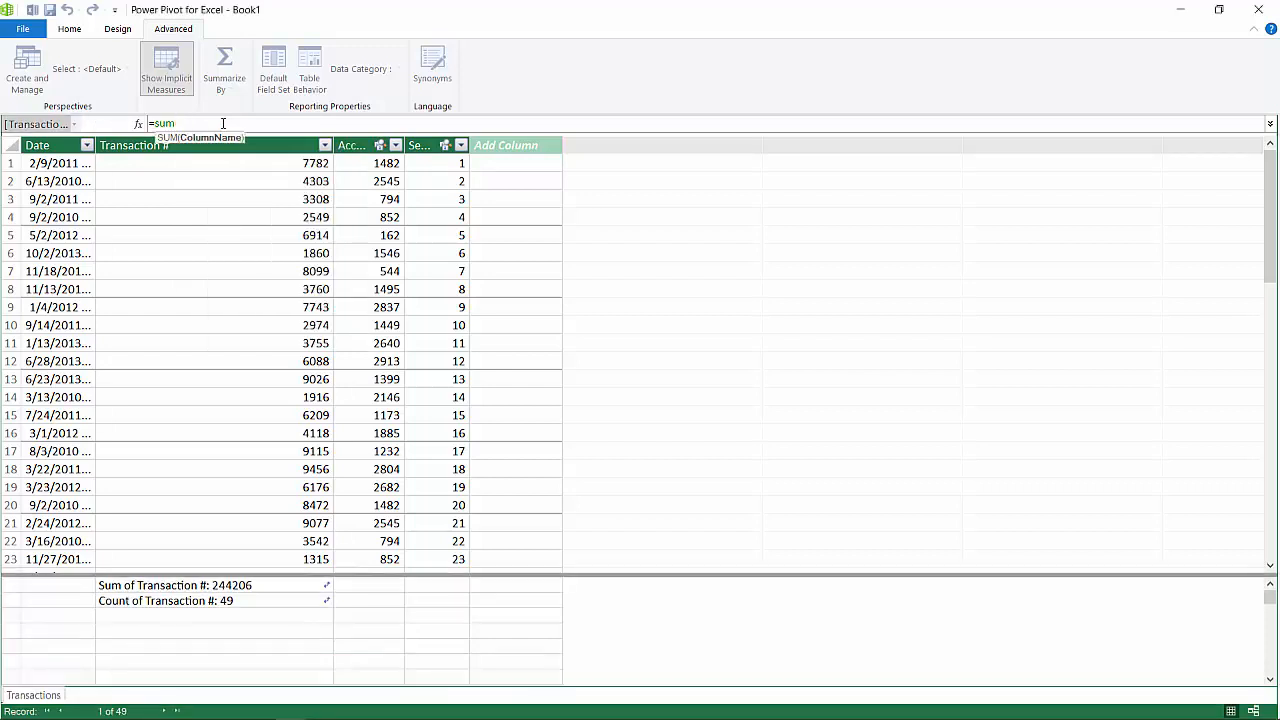
key("BackSpace")
key("BackSpace")
key("BackSpace")
key("BackSpace")
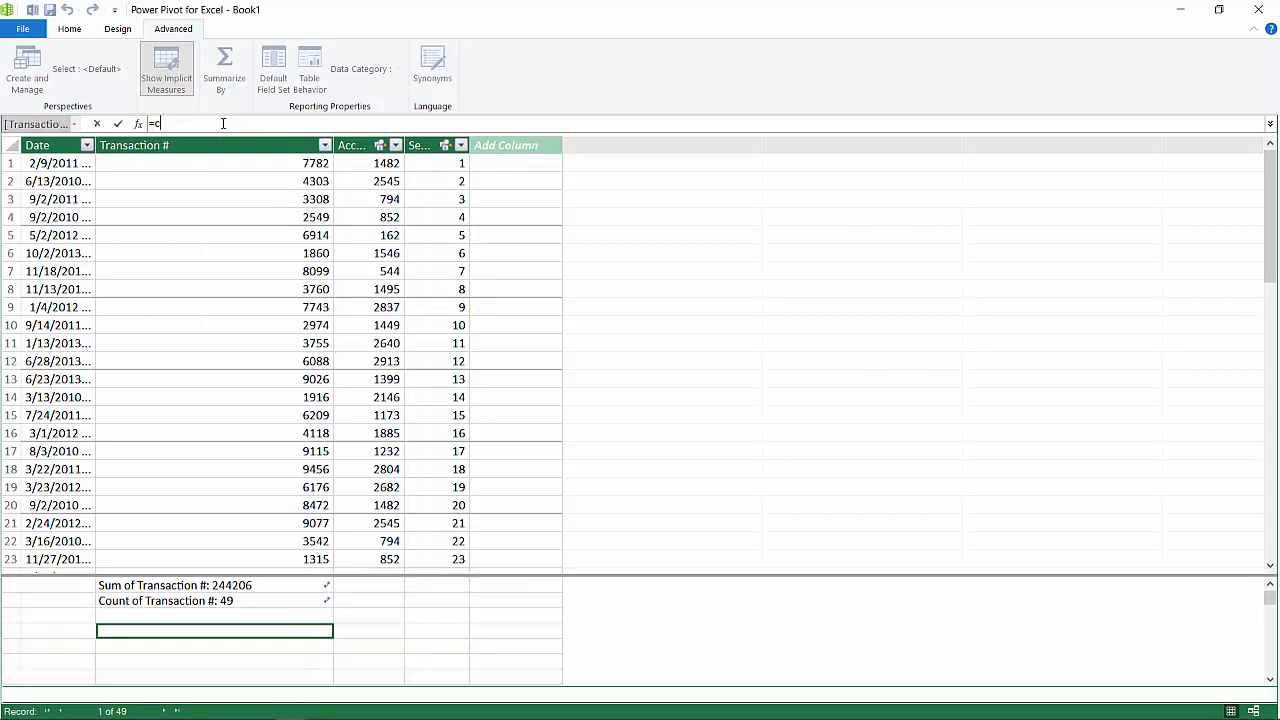
Create a measure in the calculation area below the Transaction # column with the formula =COUNT([Transaction #]).
type("count")
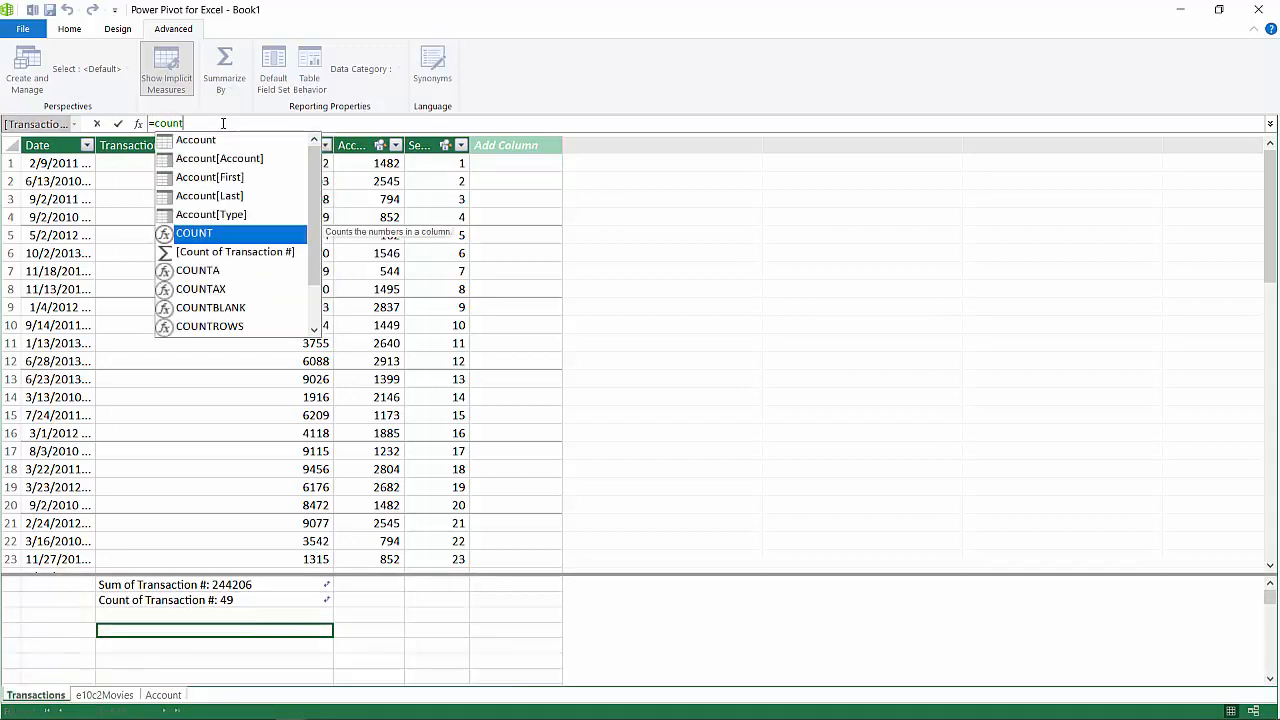
key("Tab")
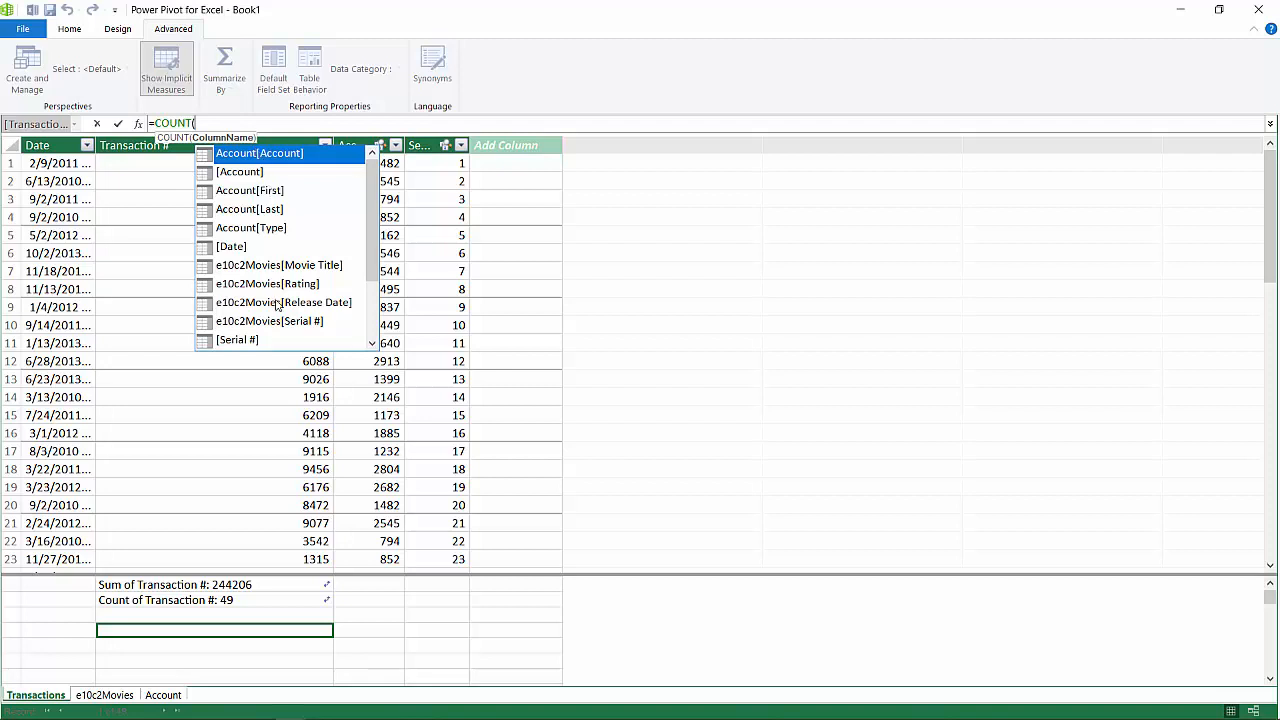
scroll(277, 305, "down", 2)
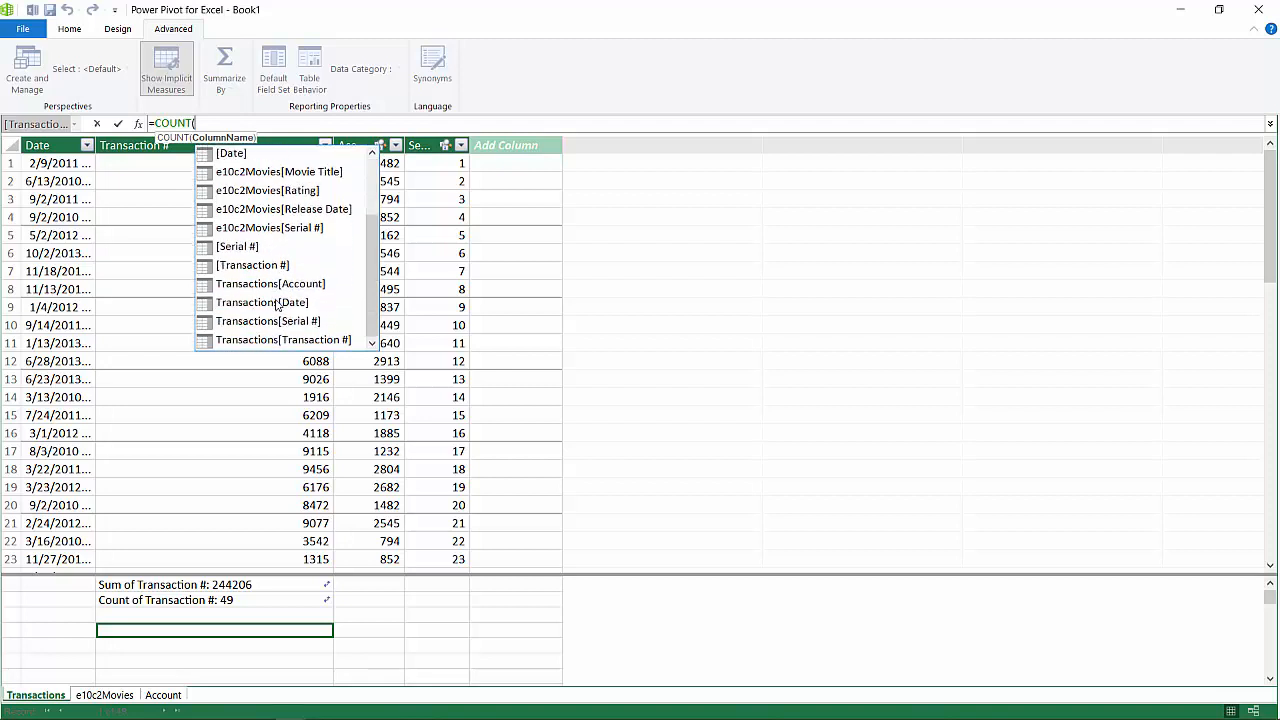
left_click(252, 265)
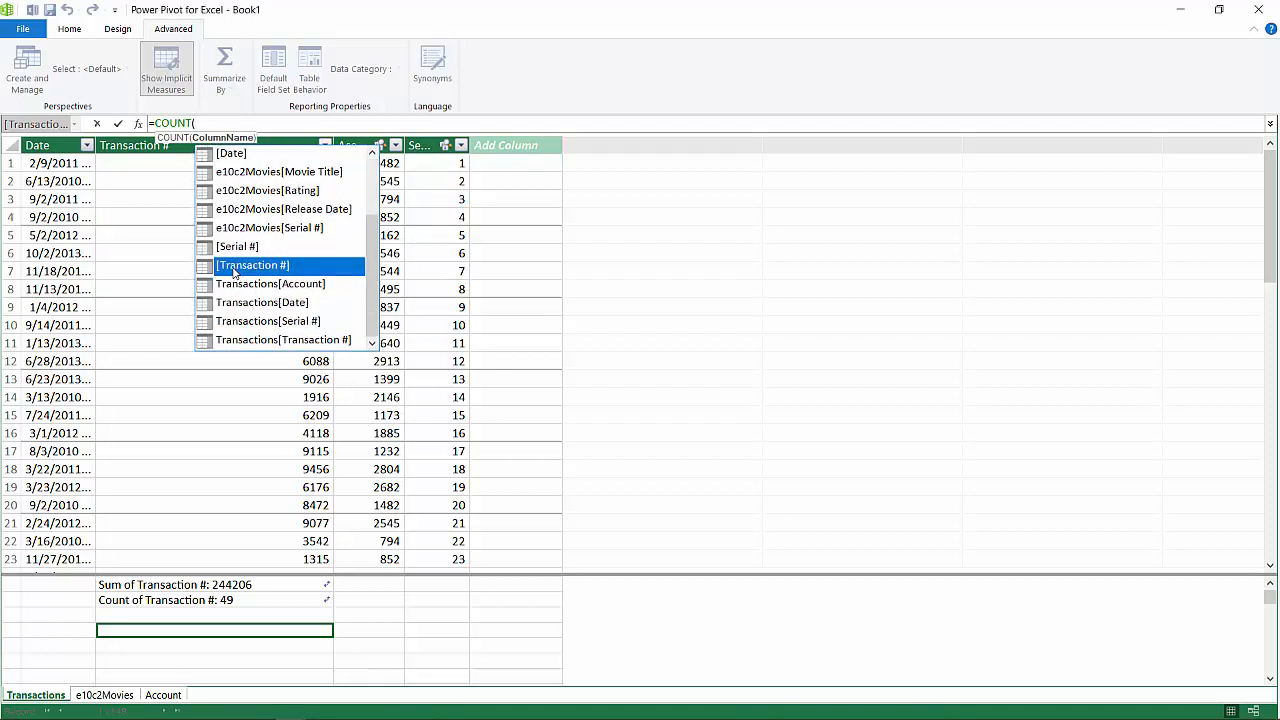
double_click(233, 267)
type(")")
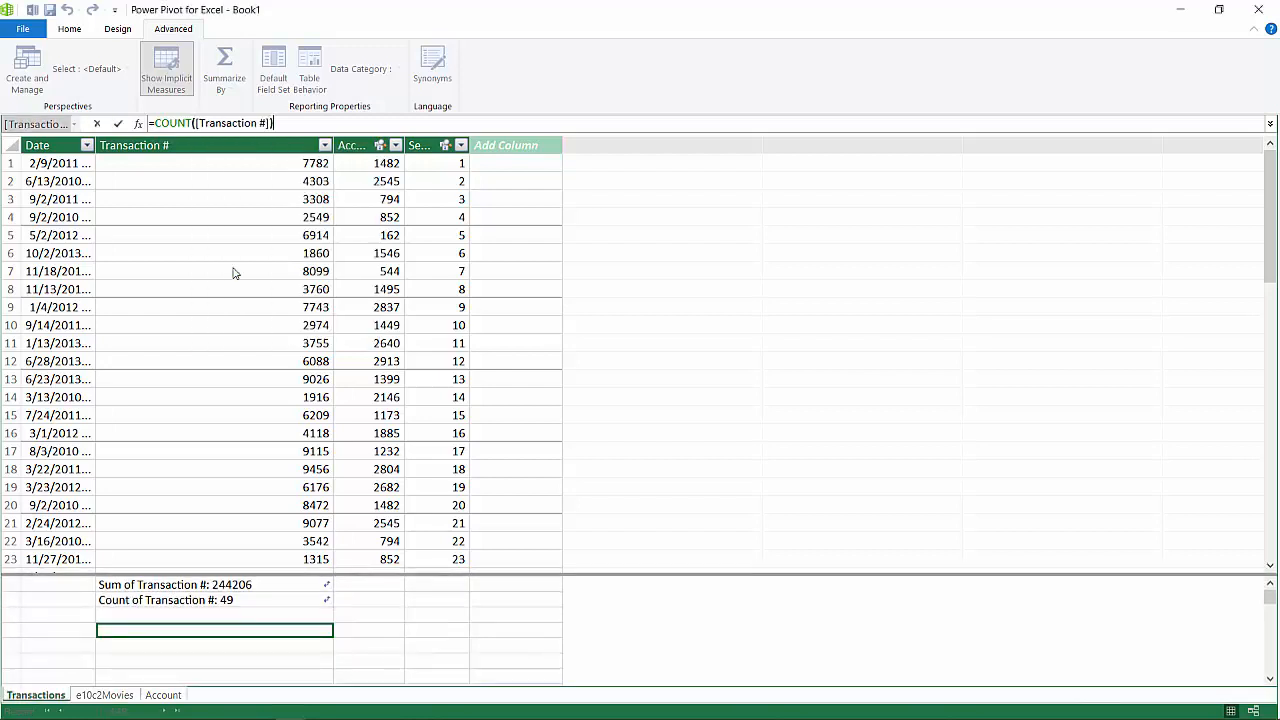
key("Return")
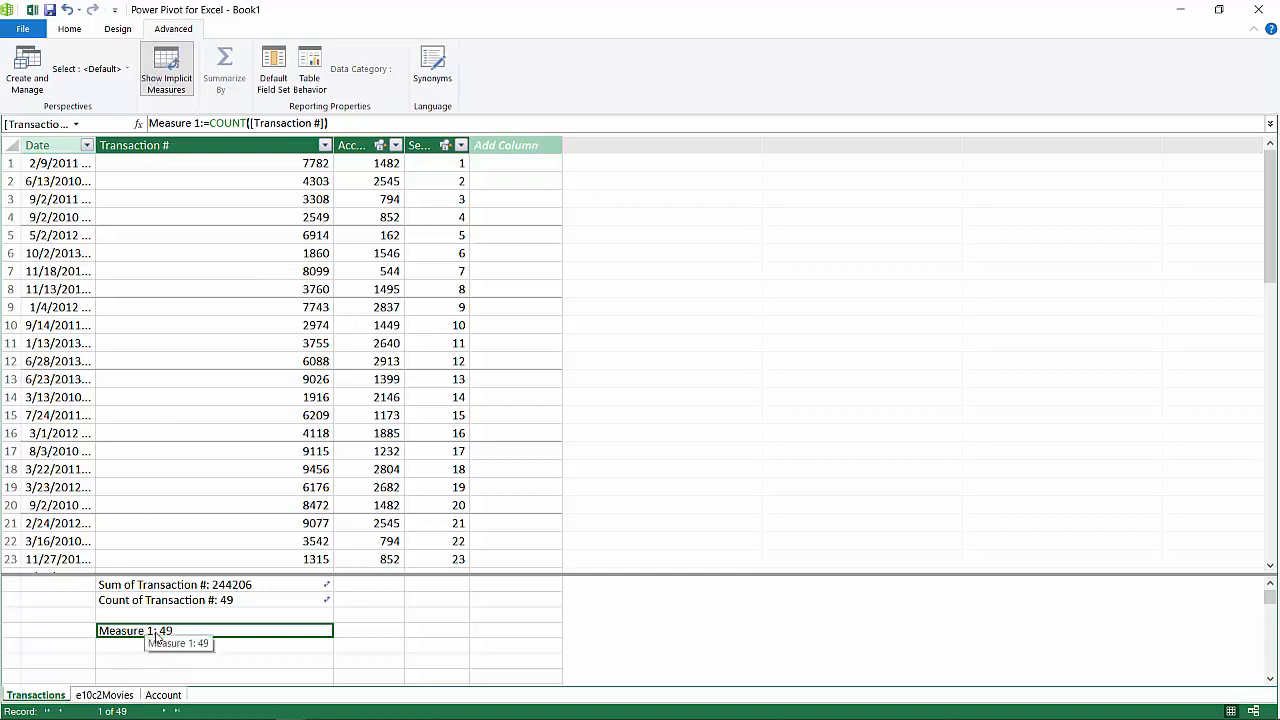
Rename the new COUNT measure below the Transaction # column as Total Transactions.
left_click(198, 123)
left_click_drag(205, 123, 72, 118)
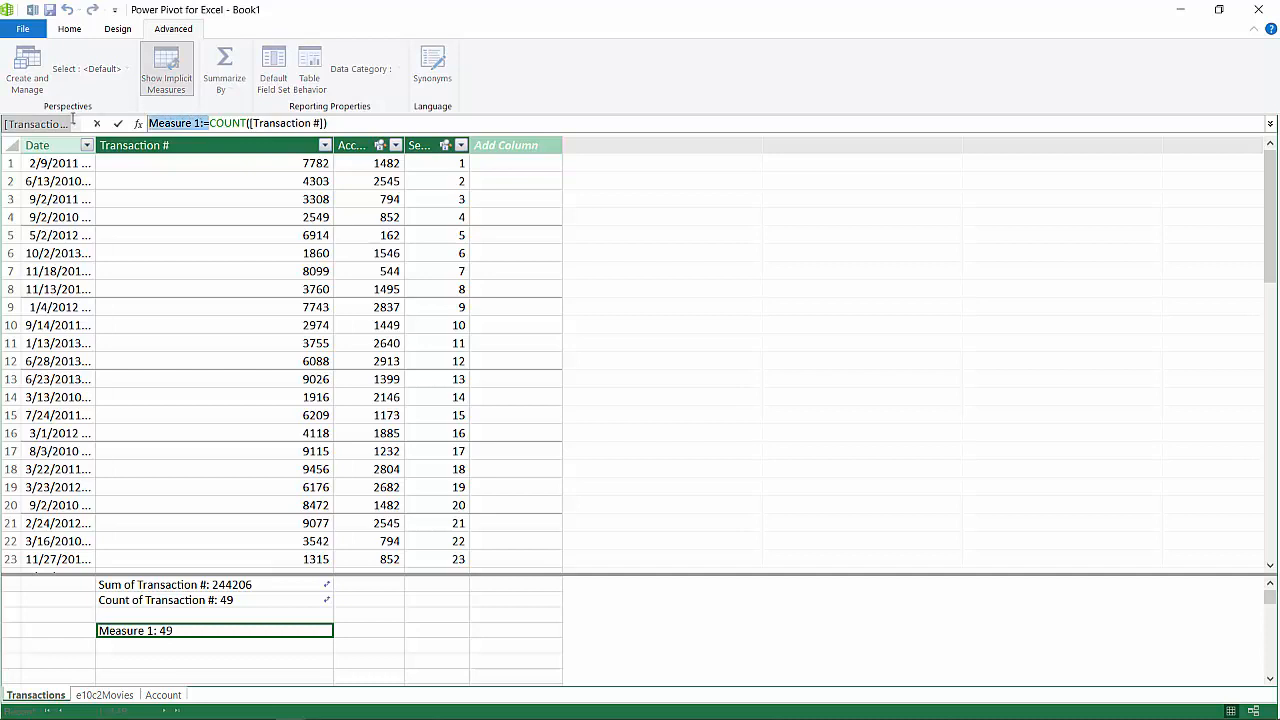
key("Left")
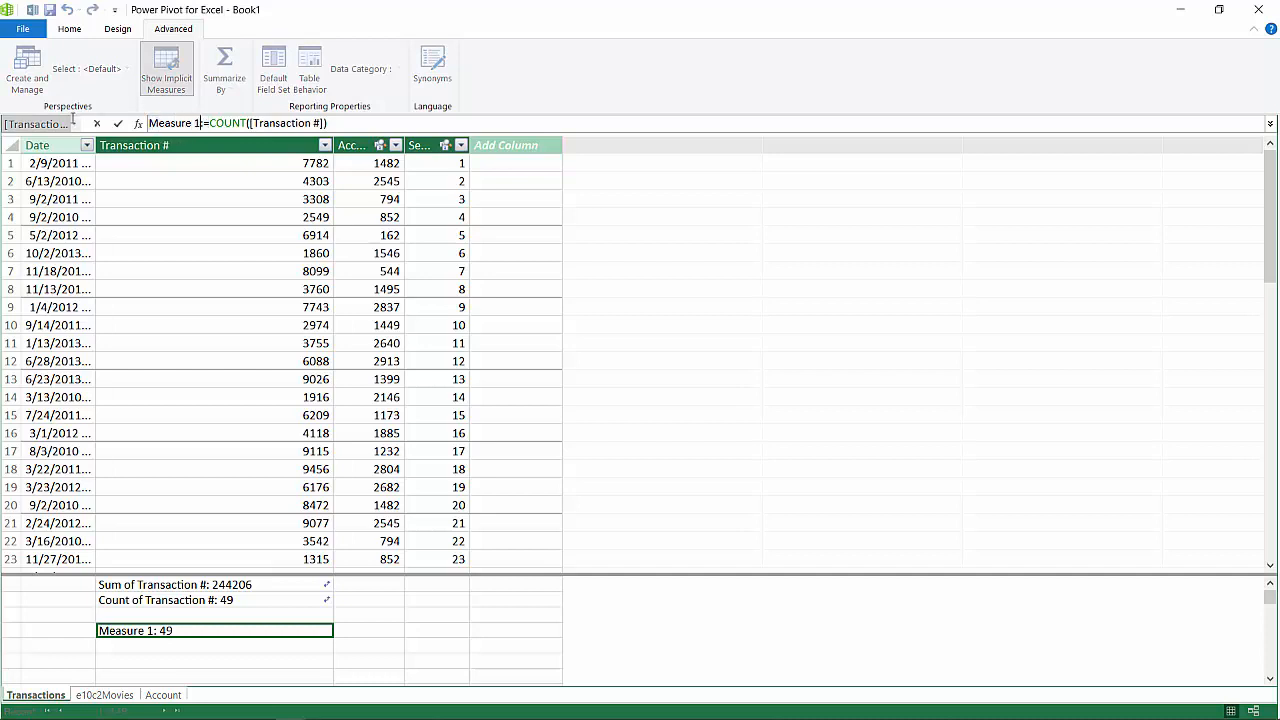
key("Delete")
key("BackSpace")
key("BackSpace")
key("BackSpace")
key("BackSpace")
key("BackSpace")
key("BackSpace")
key("BackSpace")
key("BackSpace")
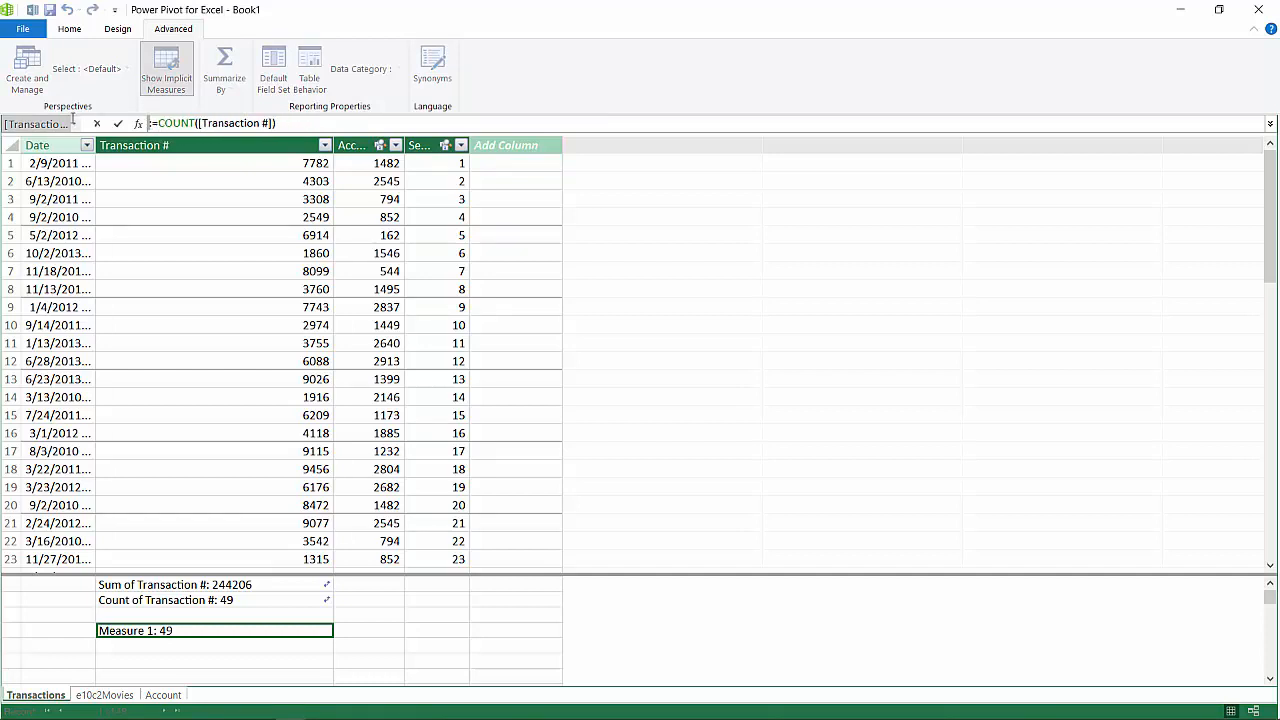
type("Total Transa")
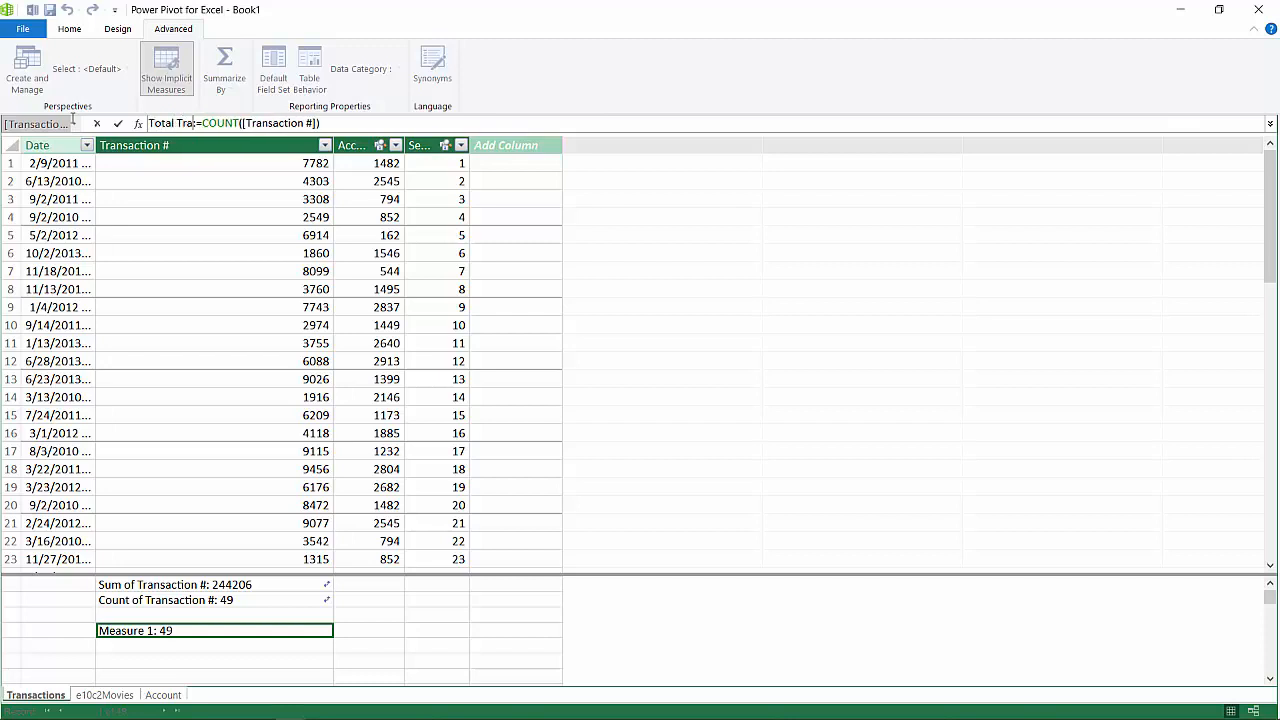
type("ctions")
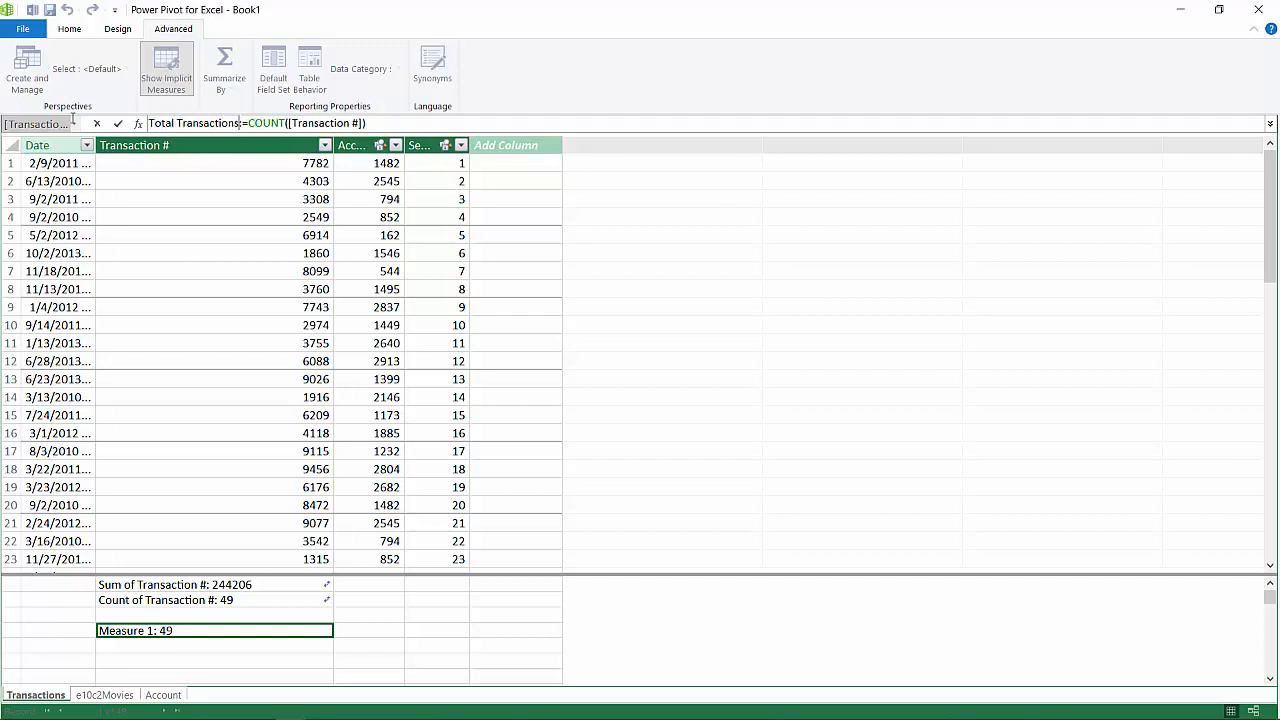
key("Return")
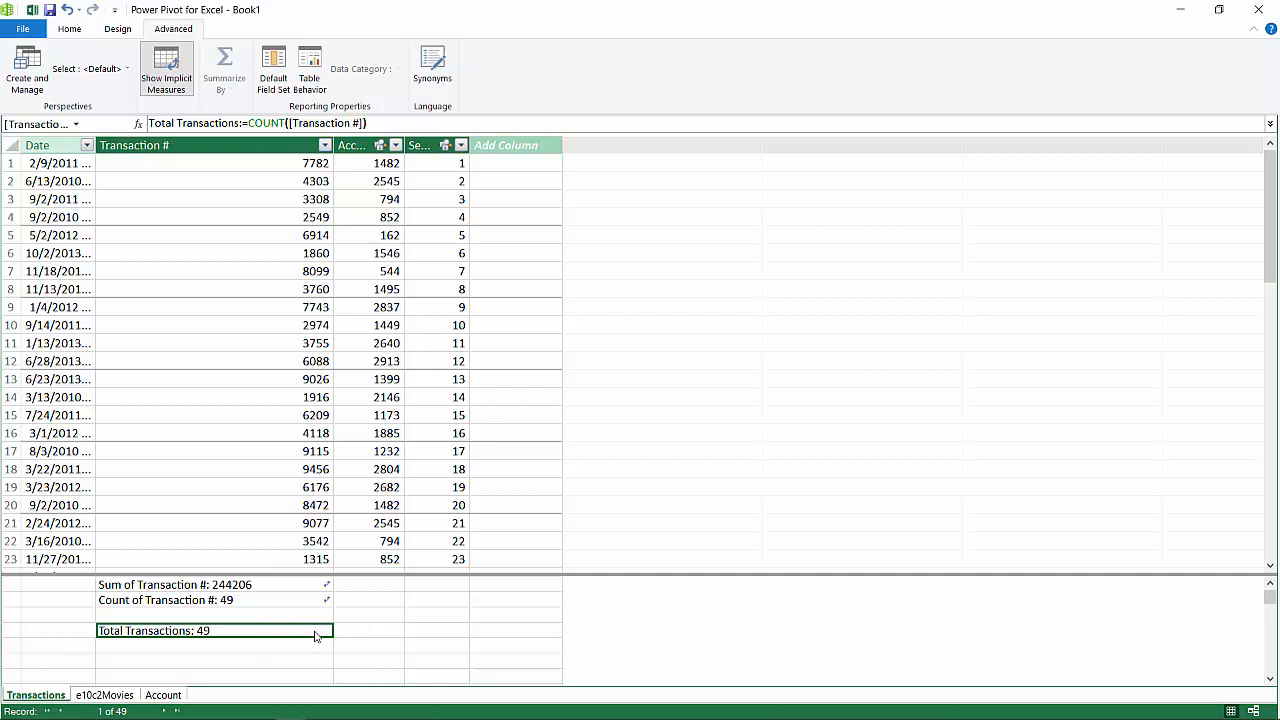
Create a PivotTable from the data model on a new worksheet.
left_click(77, 36)
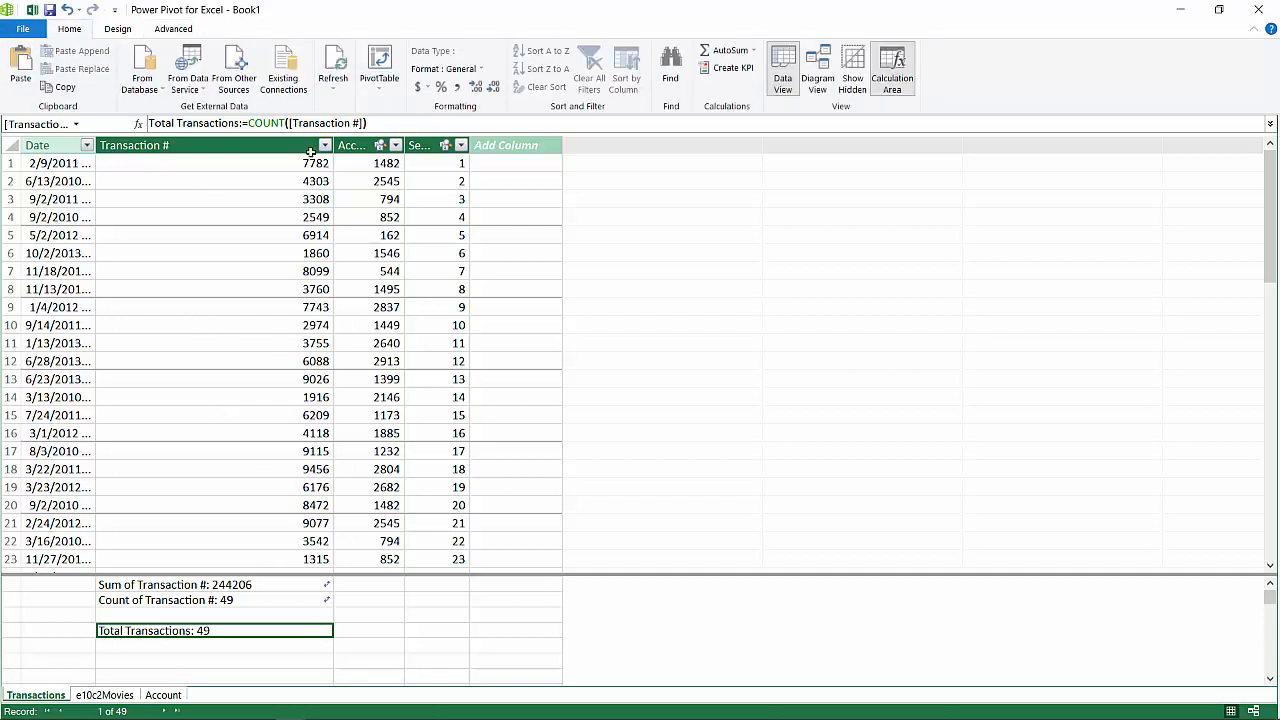
left_click(380, 78)
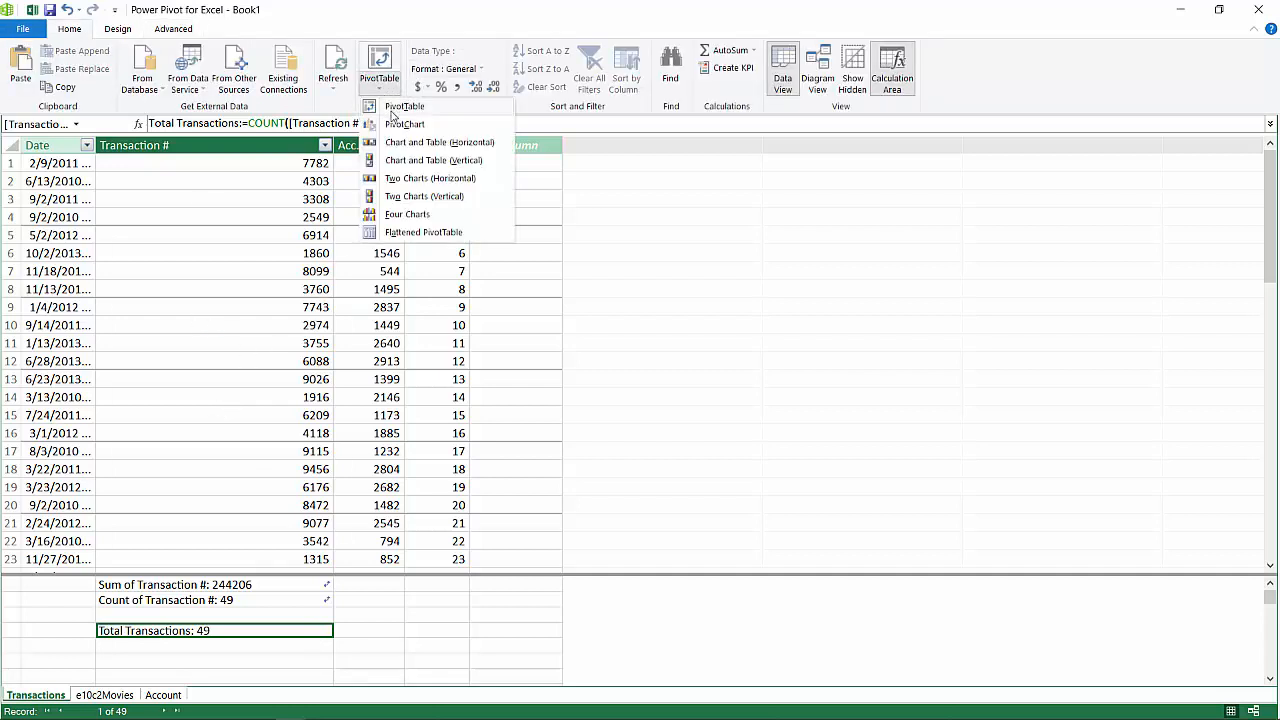
left_click(391, 113)
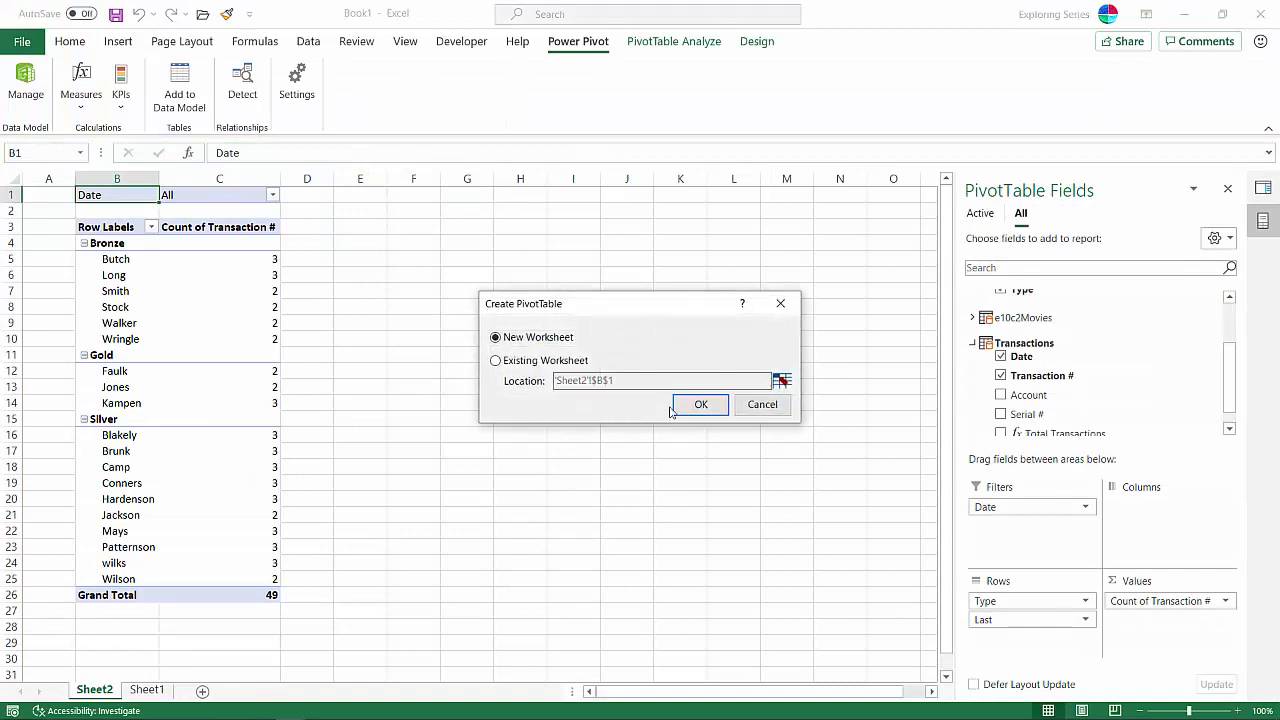
left_click(700, 404)
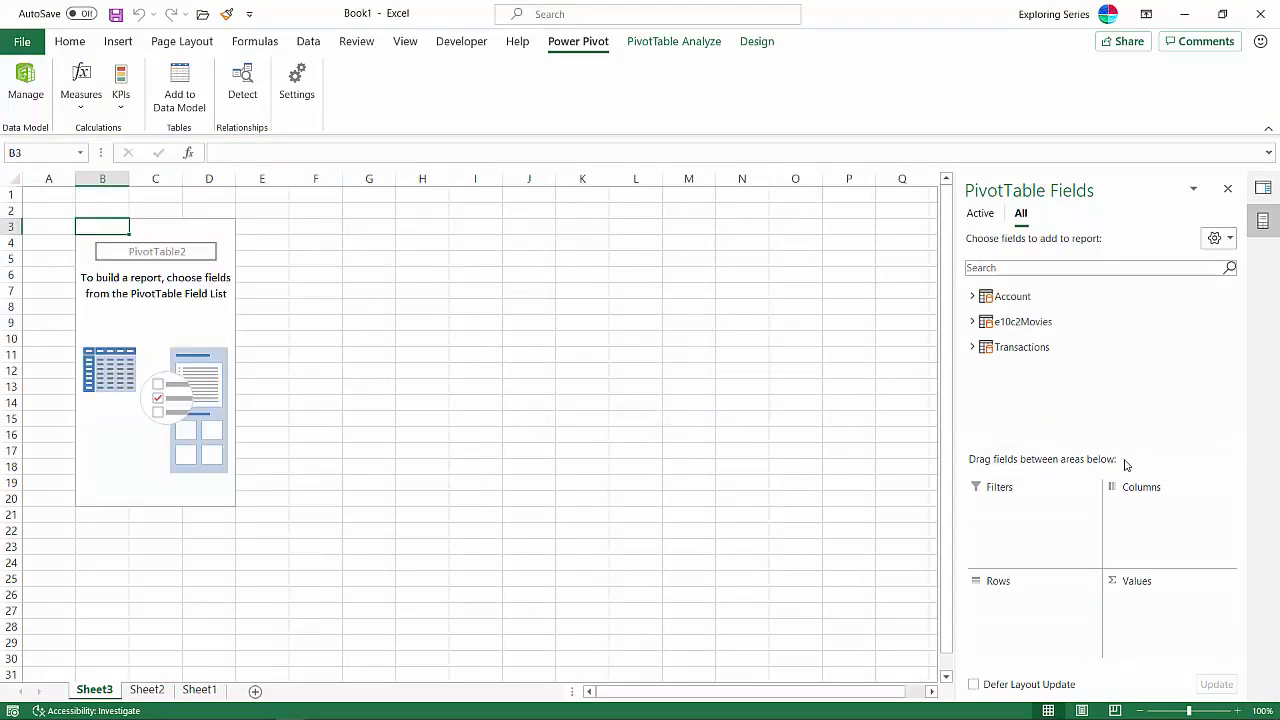
Add Date from Transactions as the PivotTable's filter, with Type and Last from Account as its row fields.
left_click(972, 347)
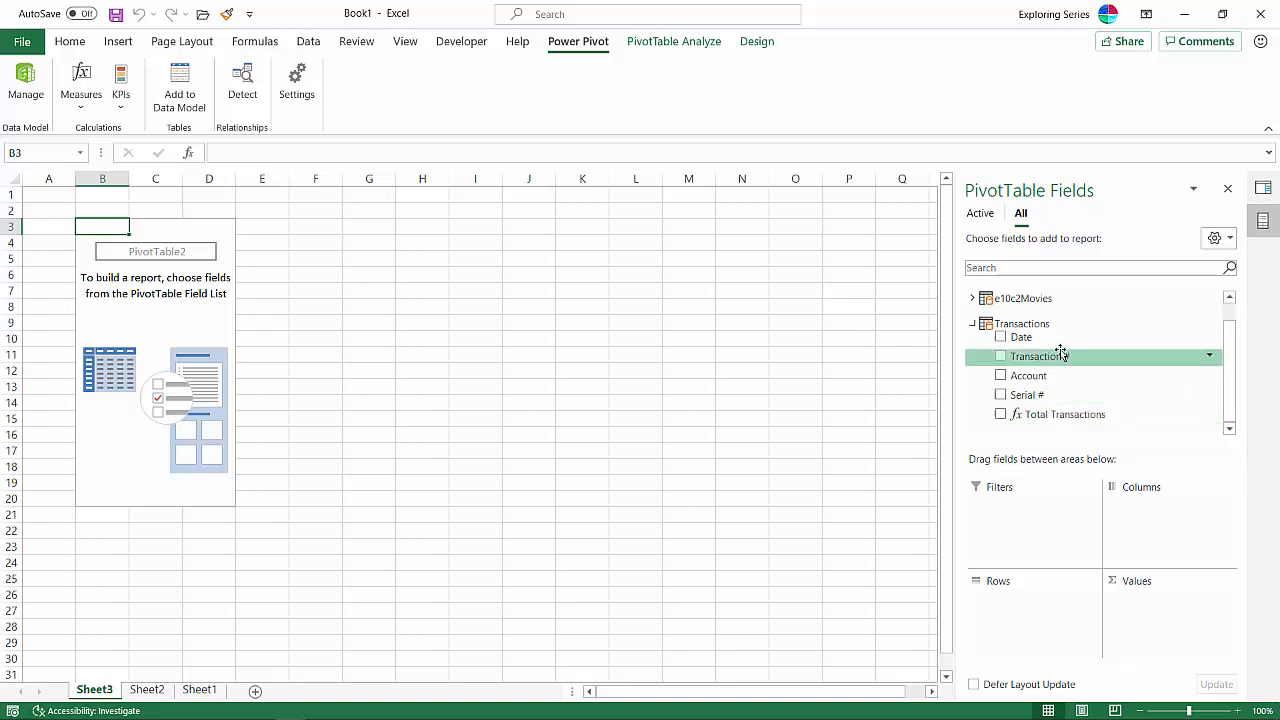
left_click_drag(1055, 342, 1054, 516)
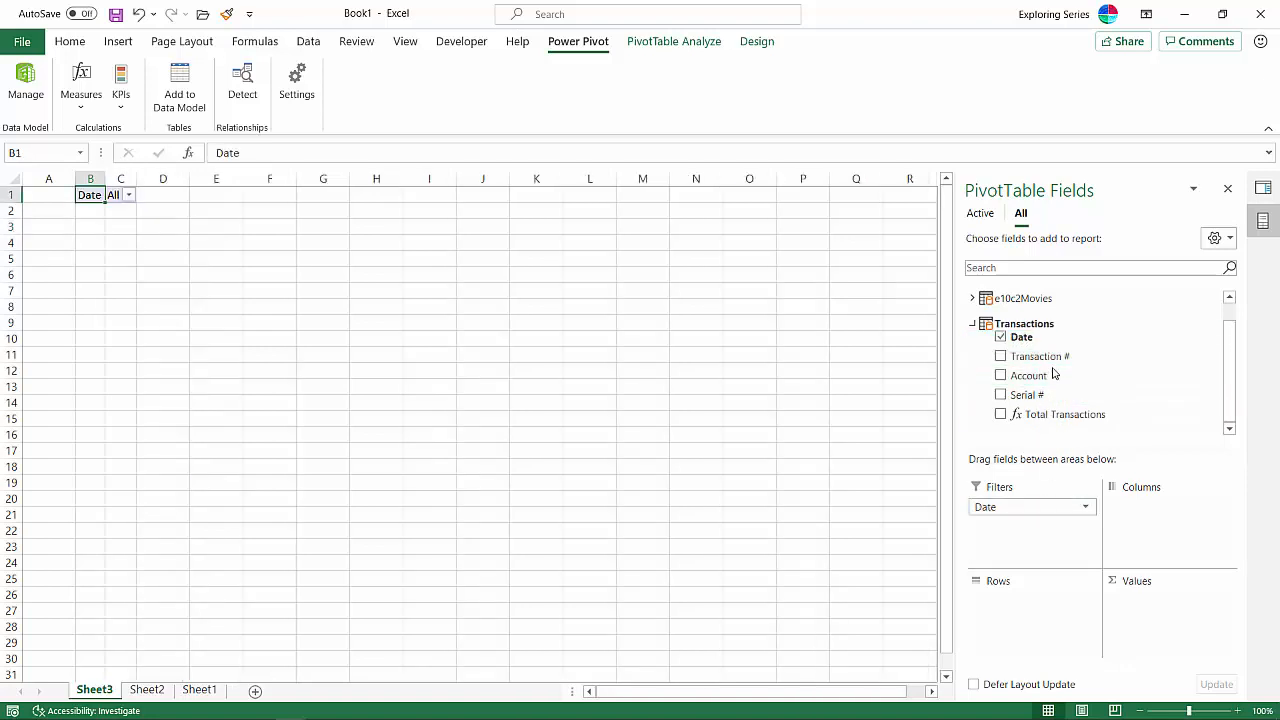
scroll(1053, 373, "up", 2)
left_click(973, 296)
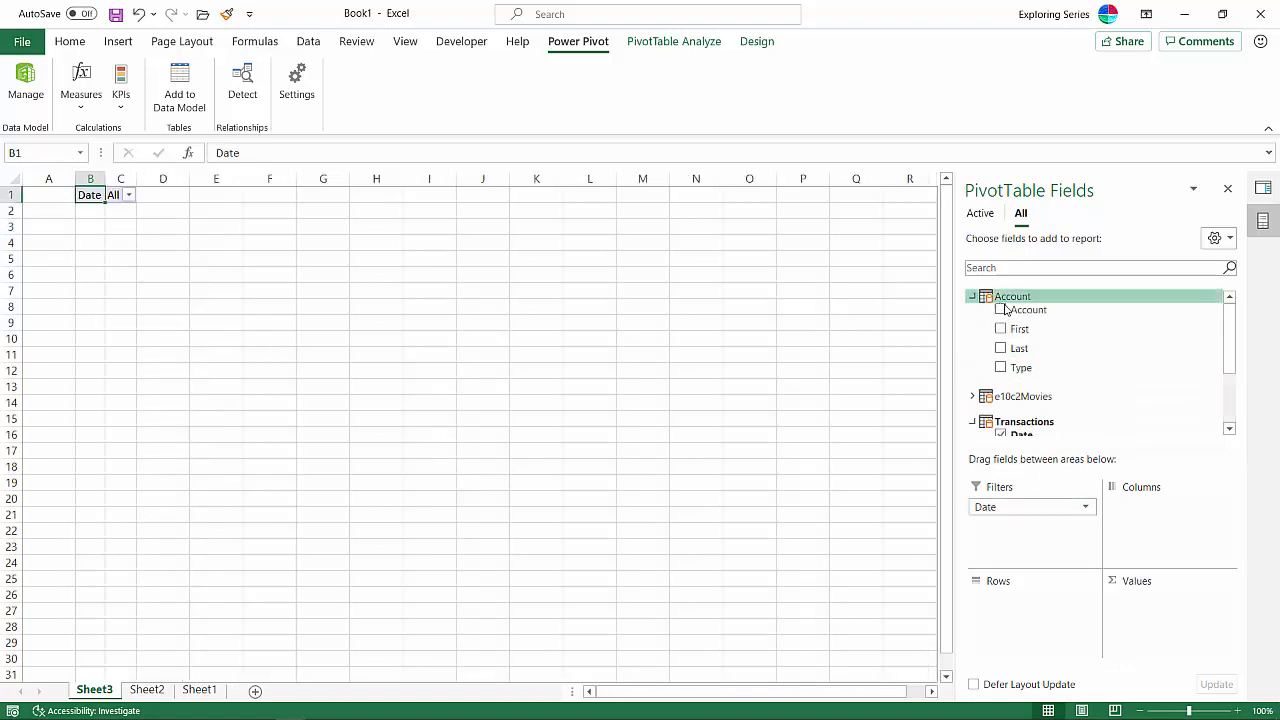
left_click_drag(1021, 367, 1014, 640)
left_click_drag(1049, 340, 1060, 651)
Add Transaction # to the PivotTable's values and summarize it by Count.
scroll(1050, 352, "down", 2)
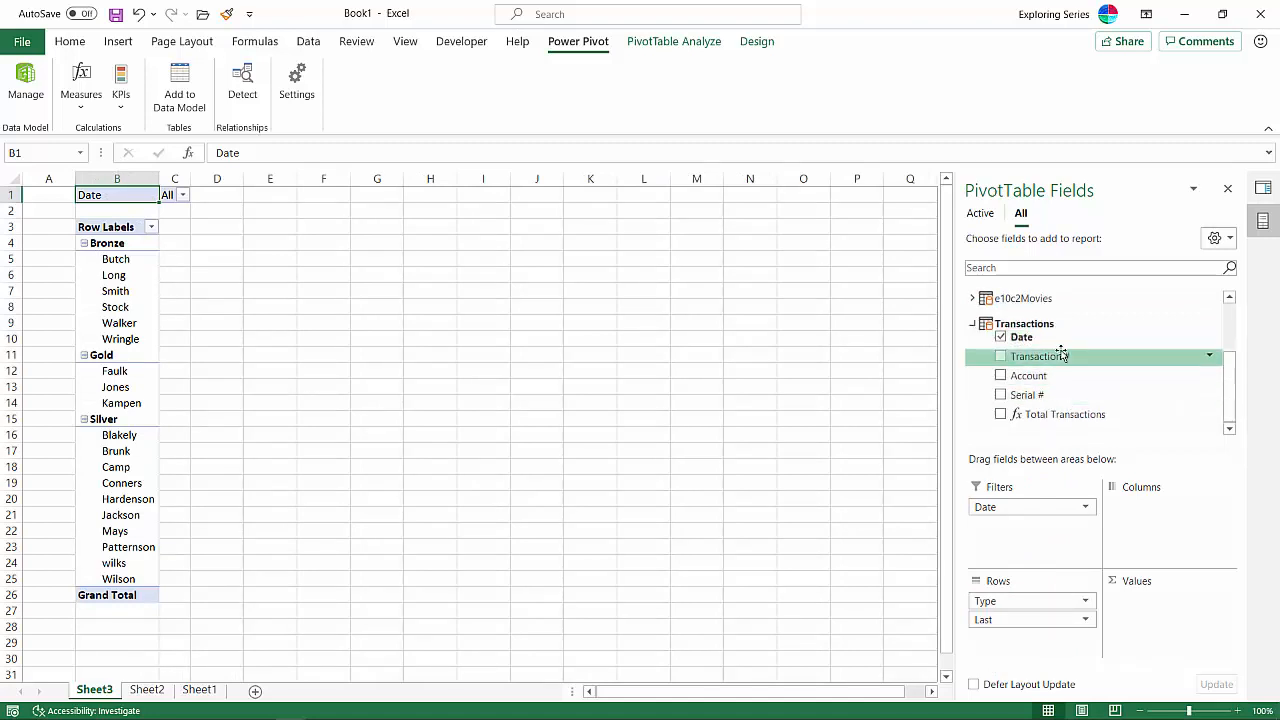
left_click_drag(1062, 356, 1170, 620)
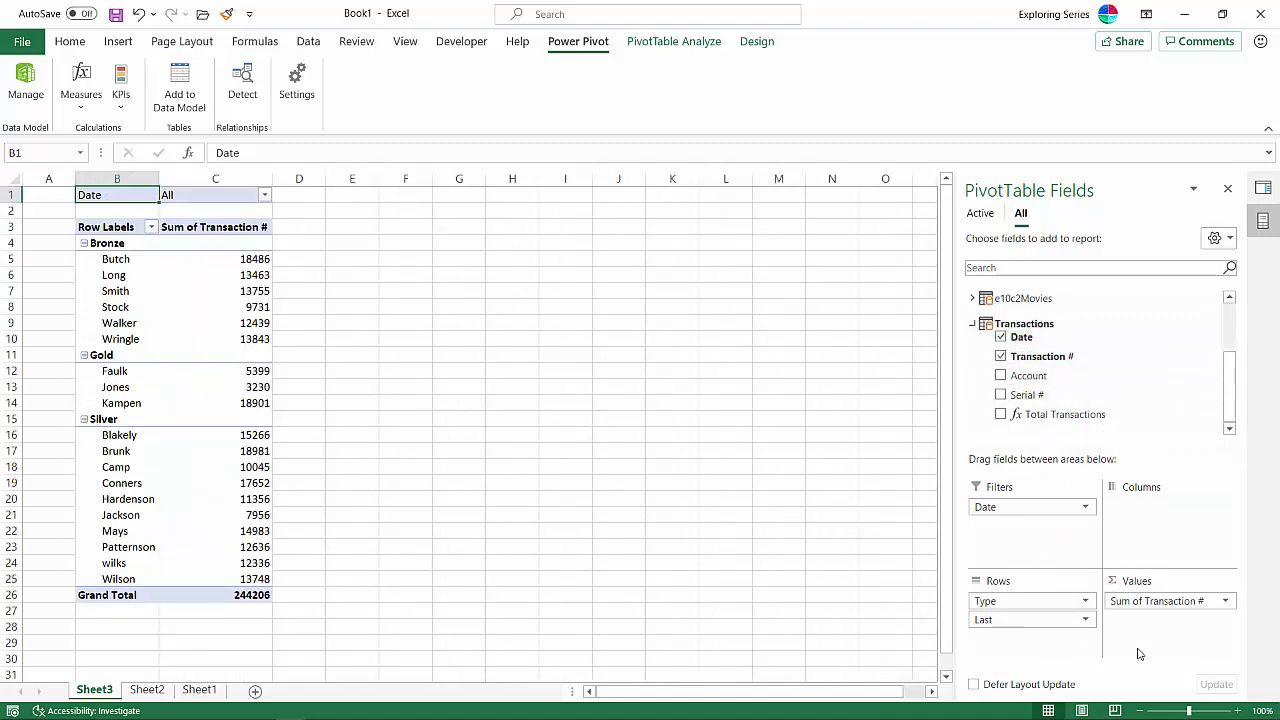
left_click(1229, 604)
left_click(1229, 604)
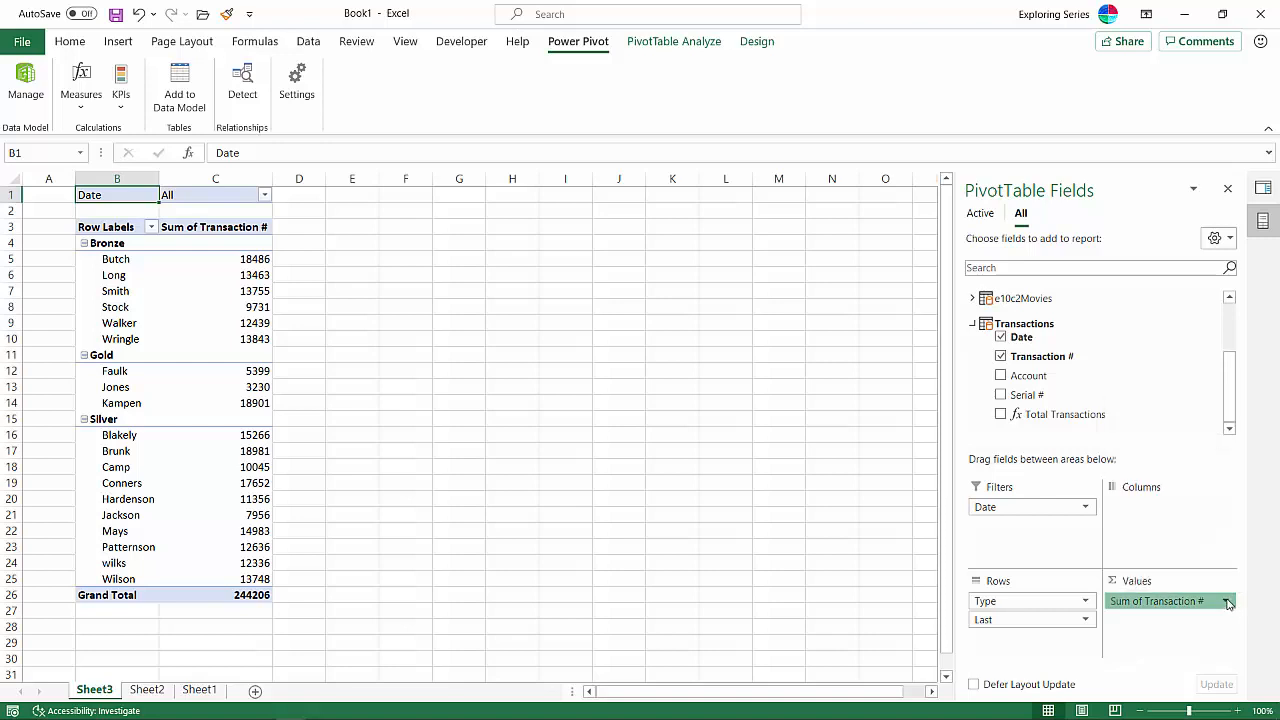
left_click(1227, 602)
left_click(1150, 581)
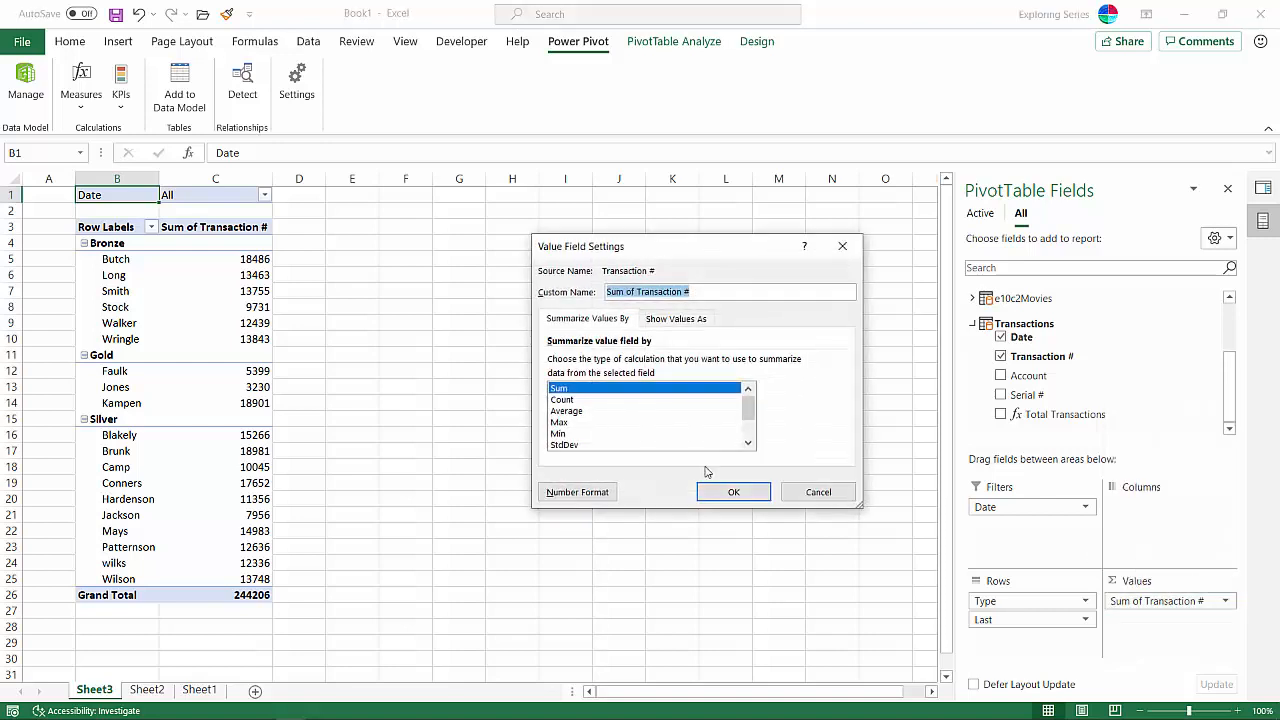
left_click(598, 400)
left_click(734, 493)
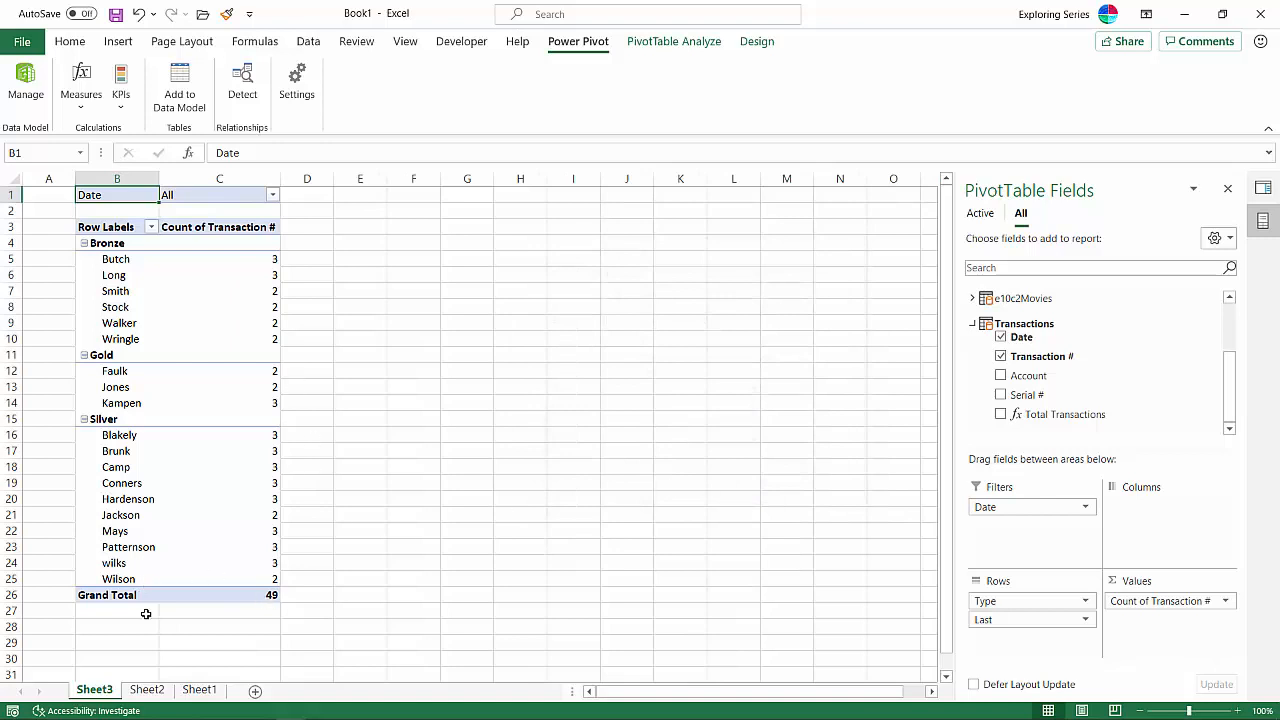
Compare the new PivotTable on Sheet3 with the earlier one on Sheet2.
left_click(153, 693)
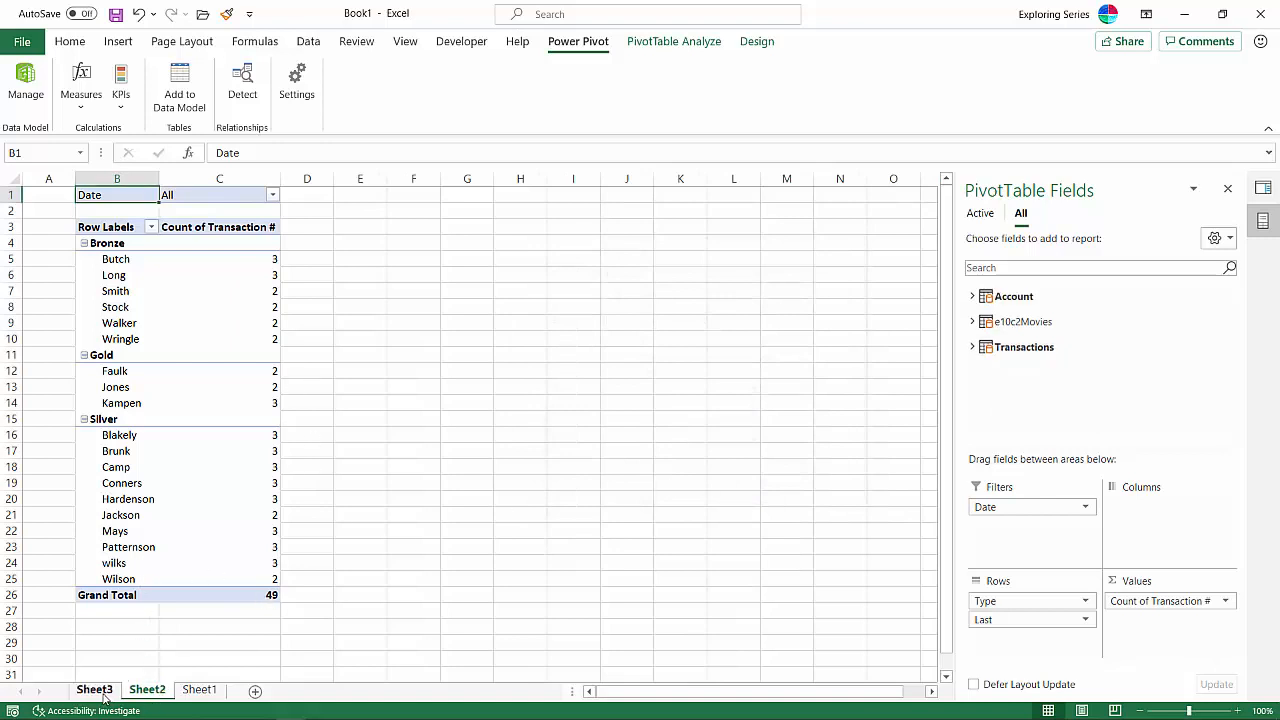
left_click(107, 692)
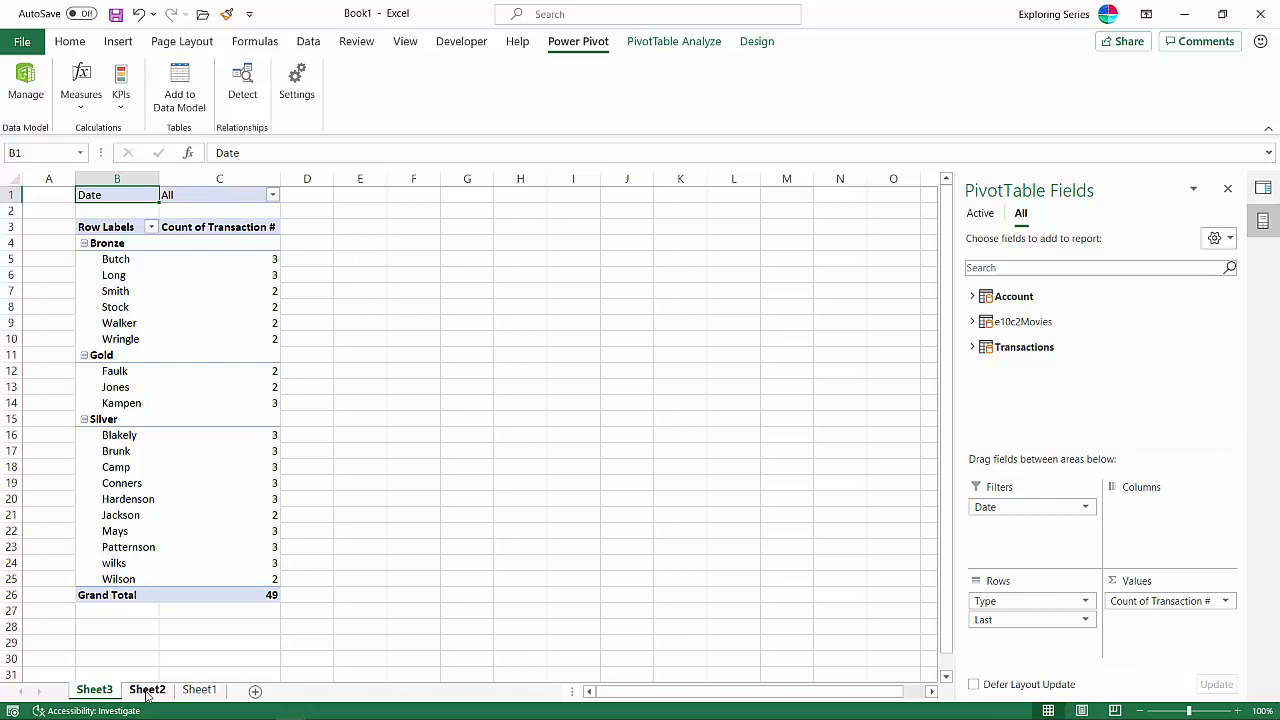
left_click_drag(146, 692, 148, 694)
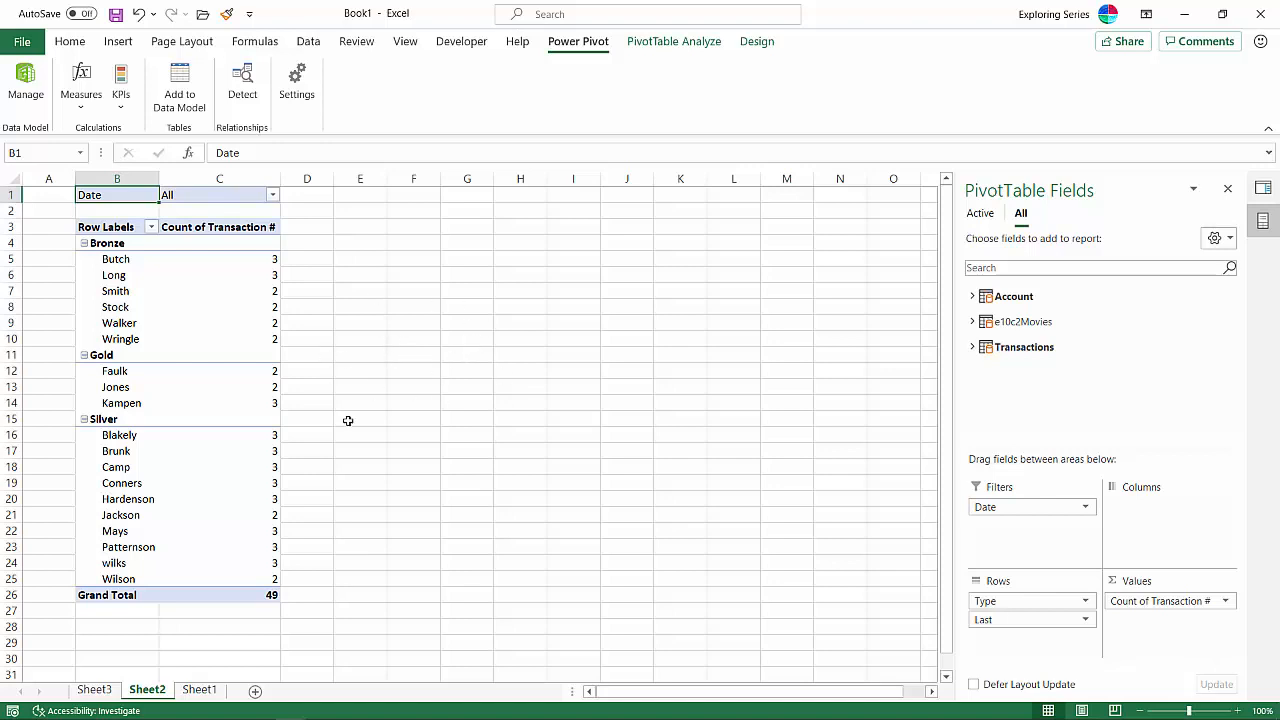
left_click(110, 690)
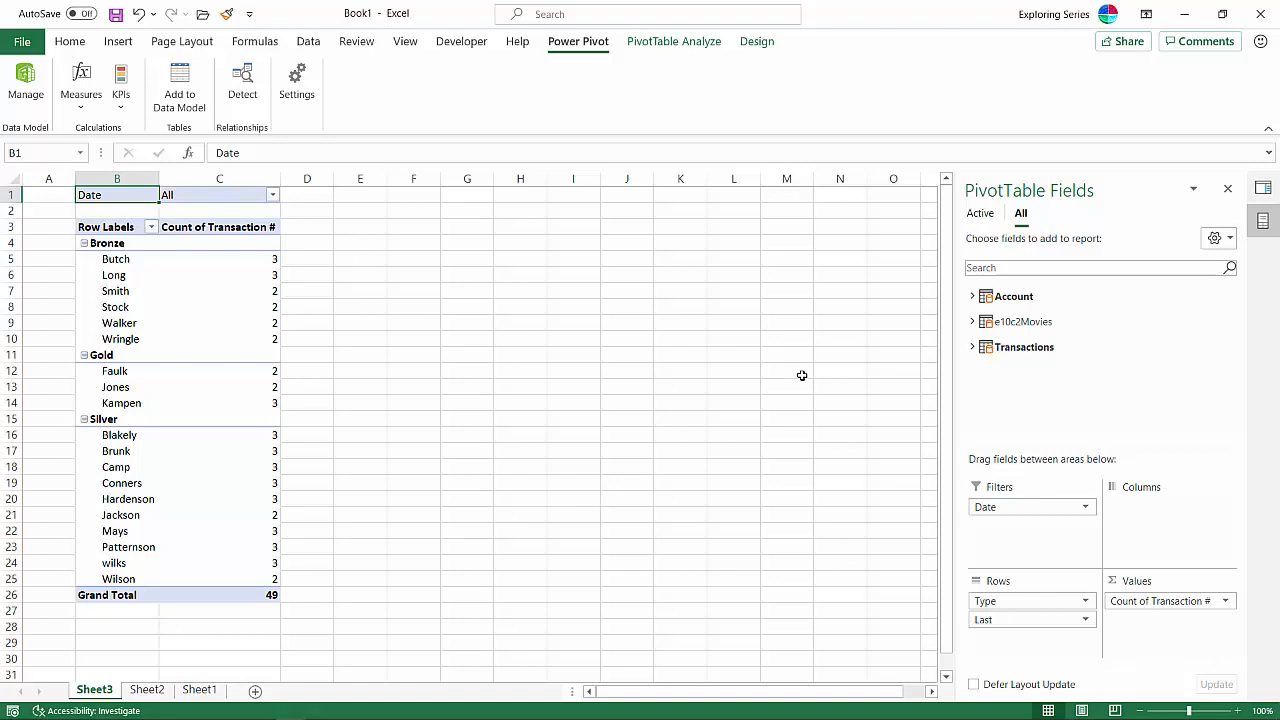
Examine the Transactions fields and the data model tables, widening the Transaction # column to read its implicit and explicit measures.
left_click(972, 348)
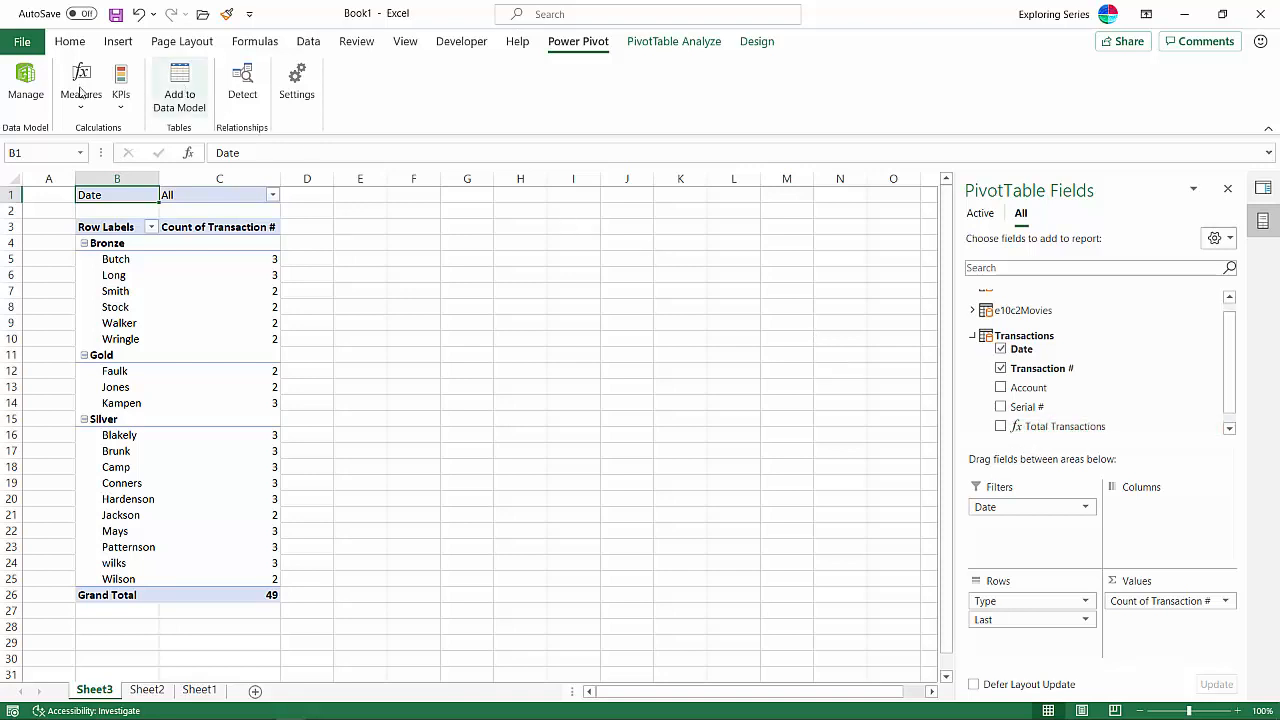
left_click(18, 88)
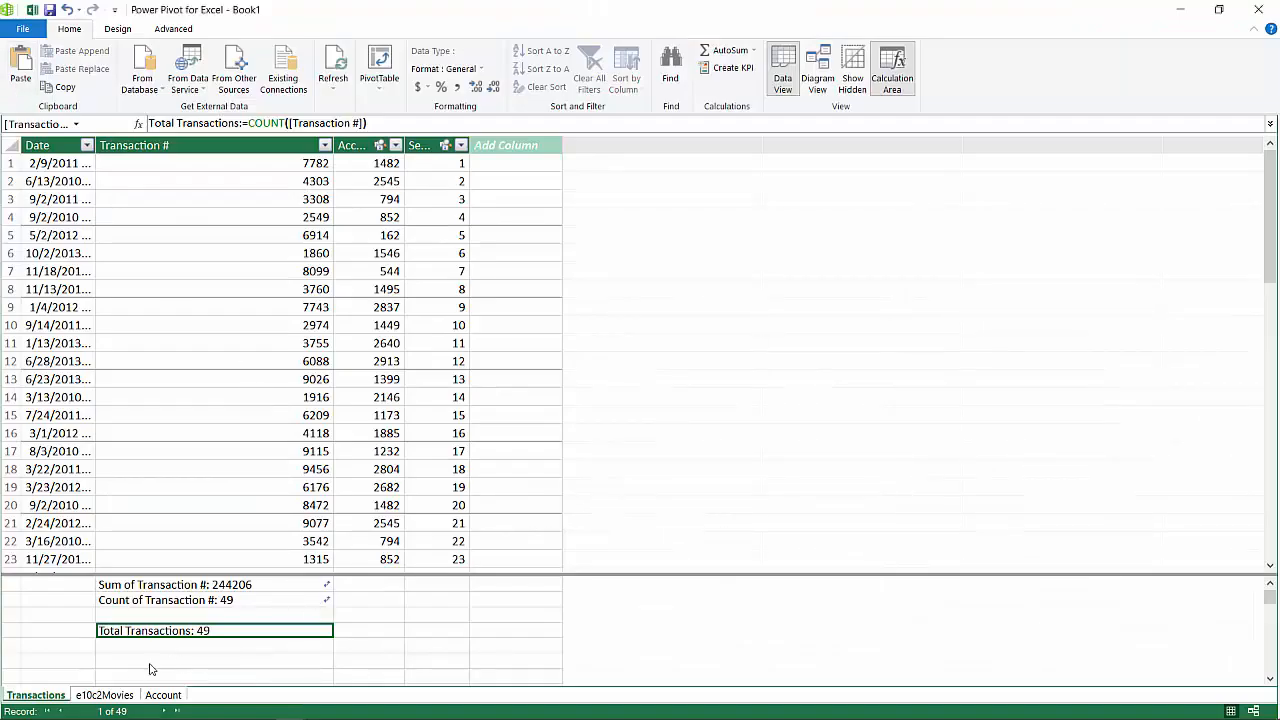
left_click(416, 648)
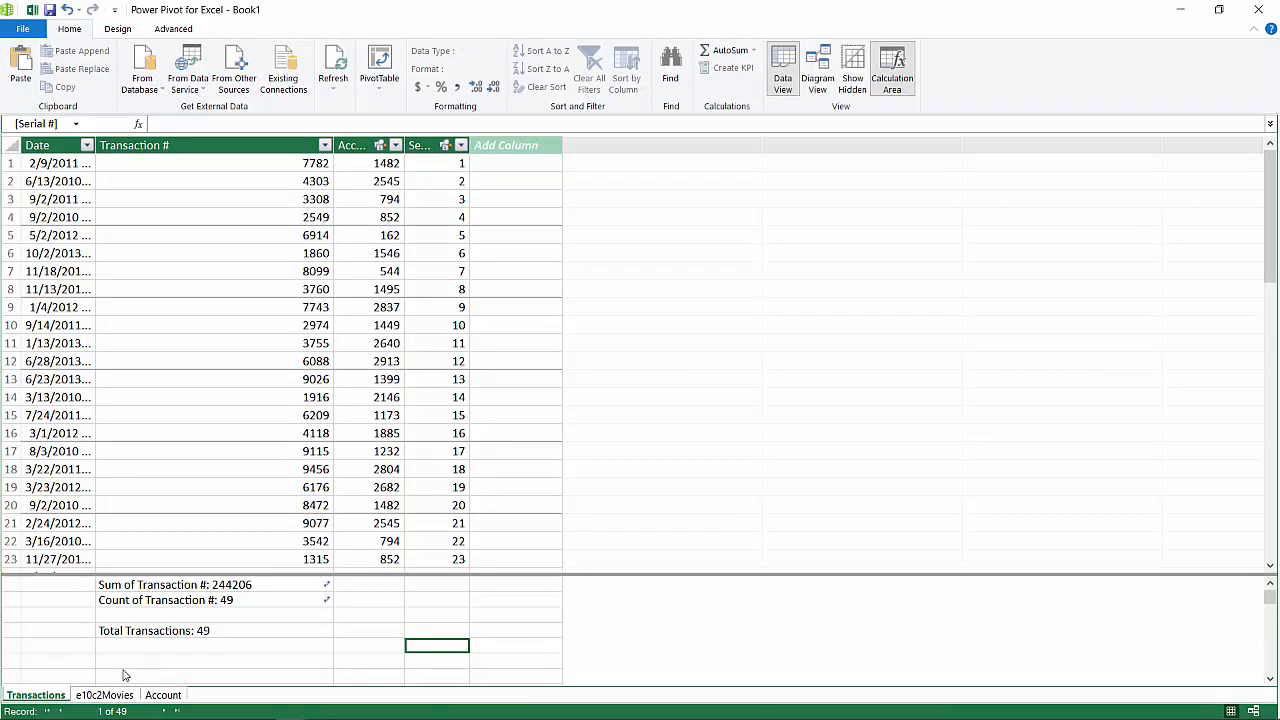
left_click(123, 674)
left_click(108, 695)
left_click(165, 694)
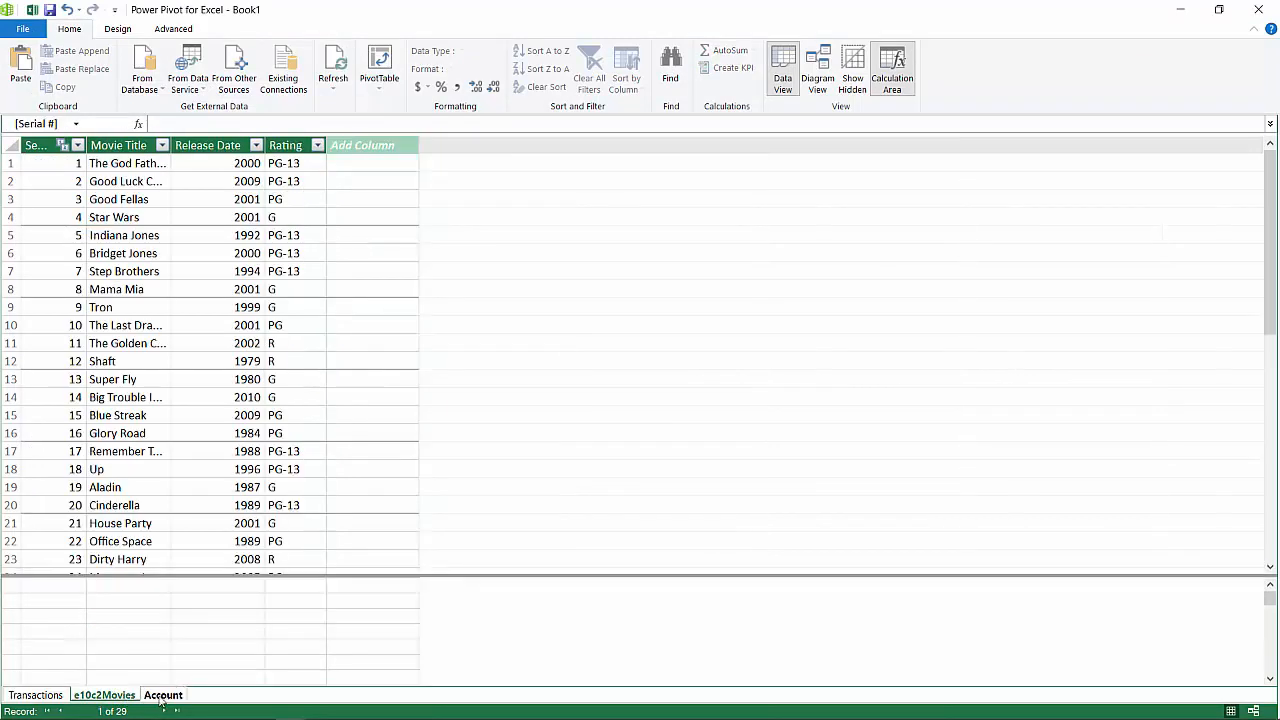
left_click(62, 694)
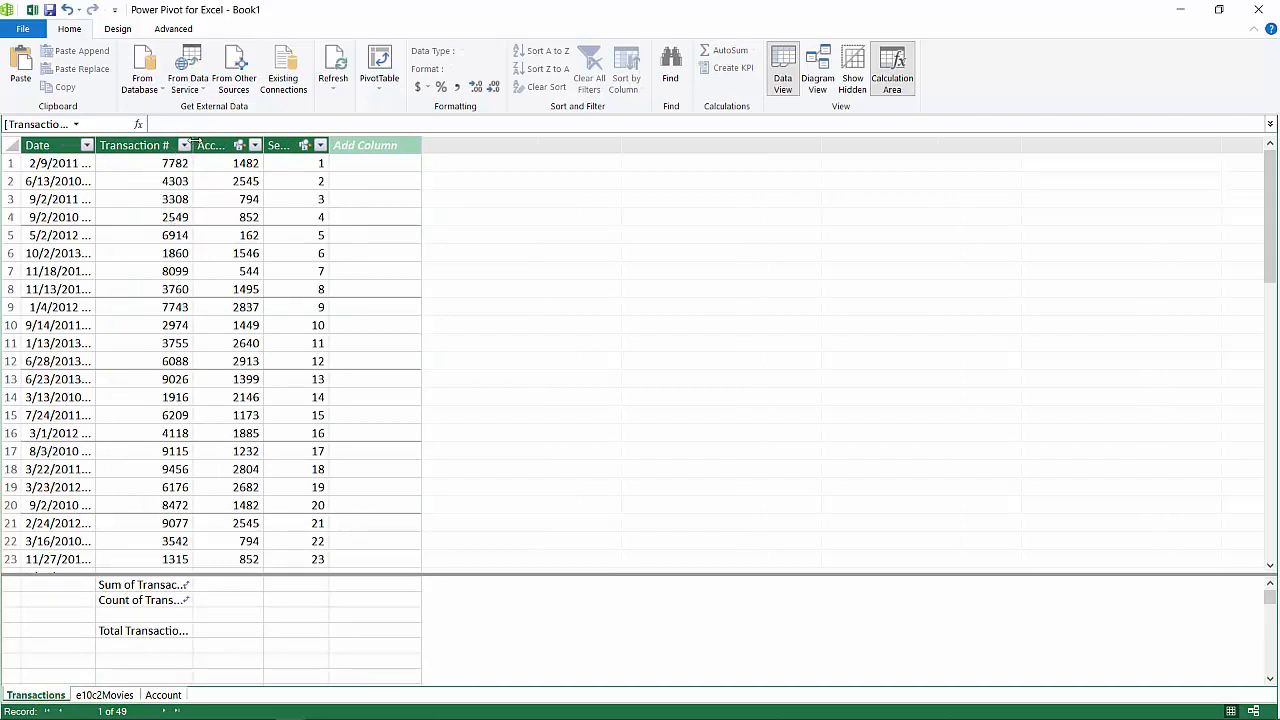
left_click_drag(192, 145, 350, 145)
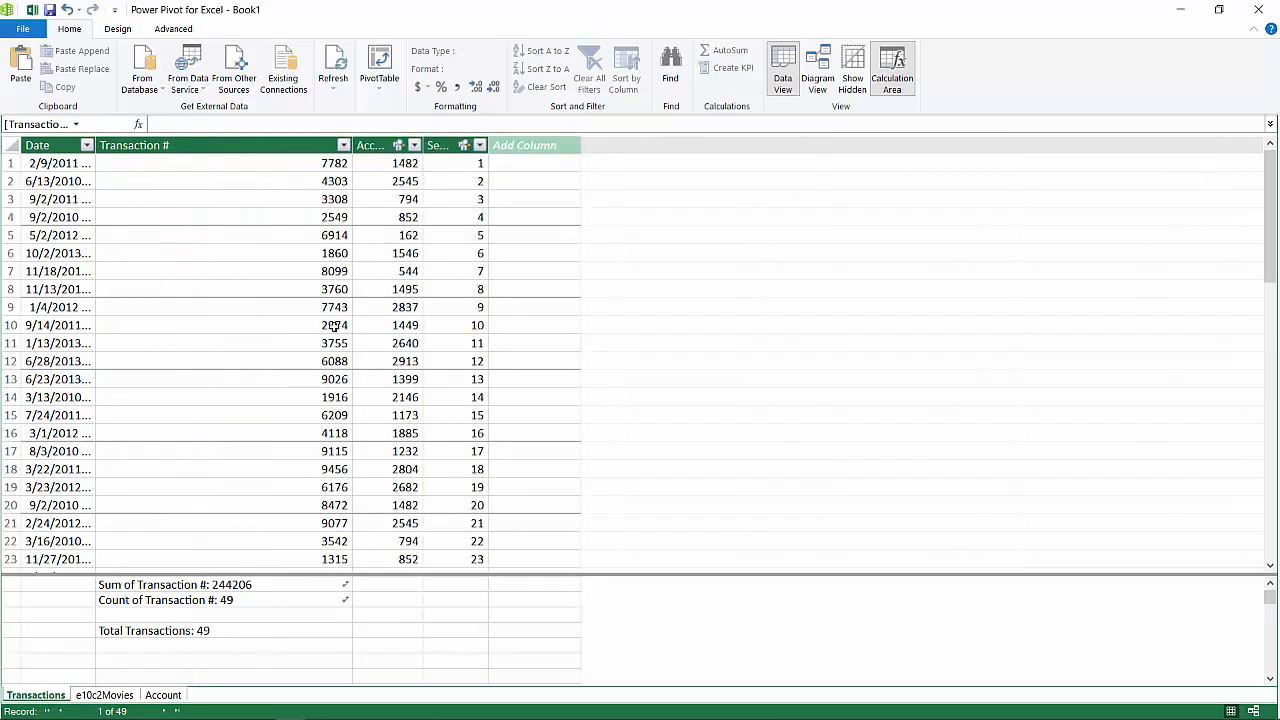
left_click(476, 646)
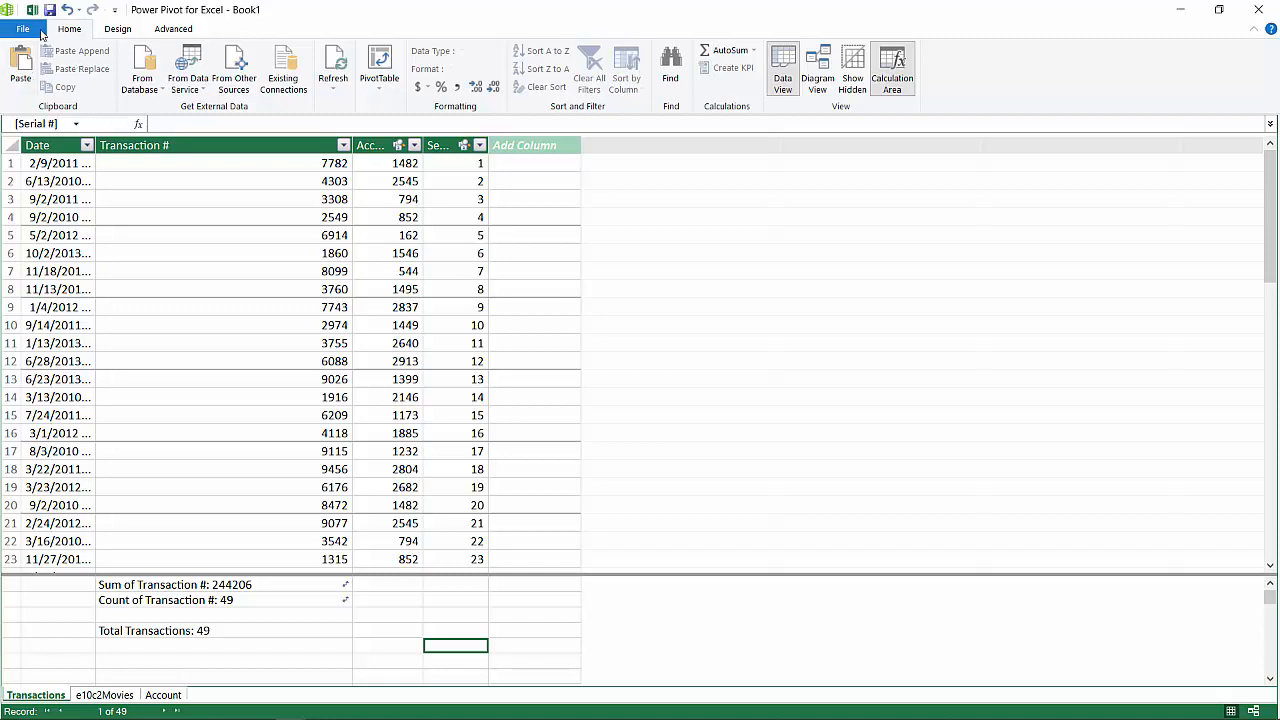
Return to the workbook and show Transaction # summarized by Average alongside its Count in the Sheet3 PivotTable.
left_click(1192, 10)
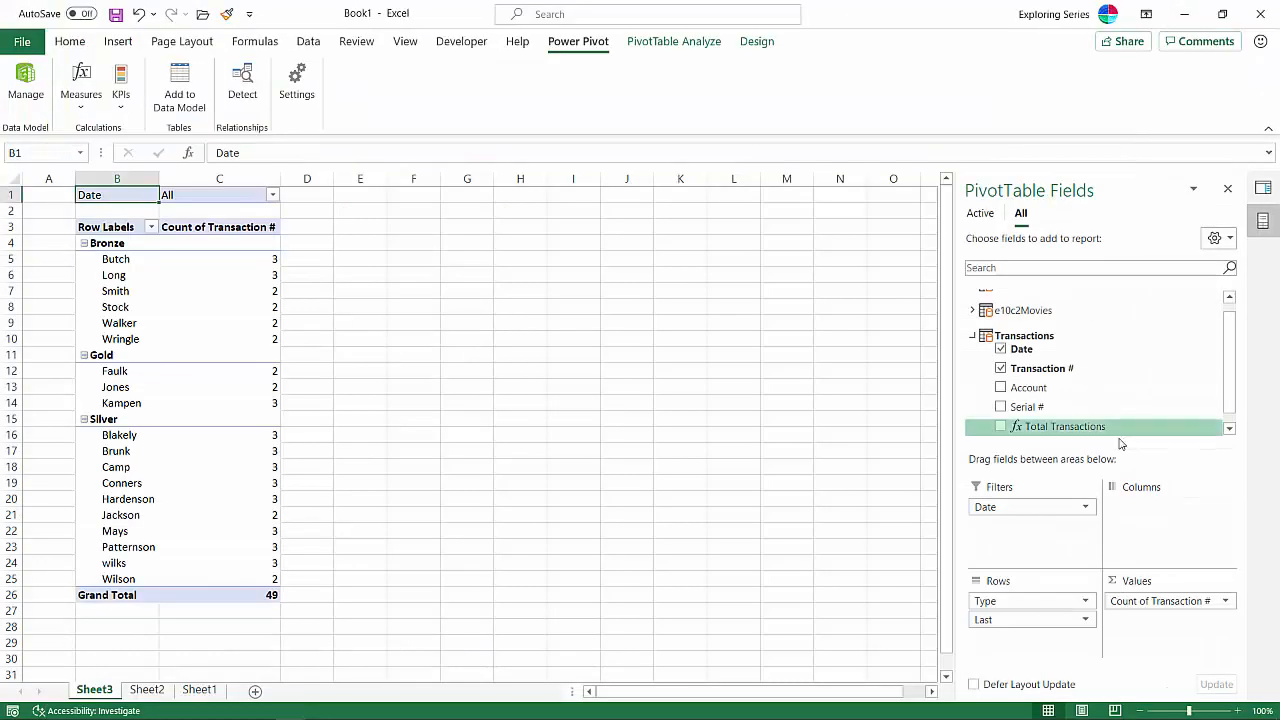
left_click(1224, 601)
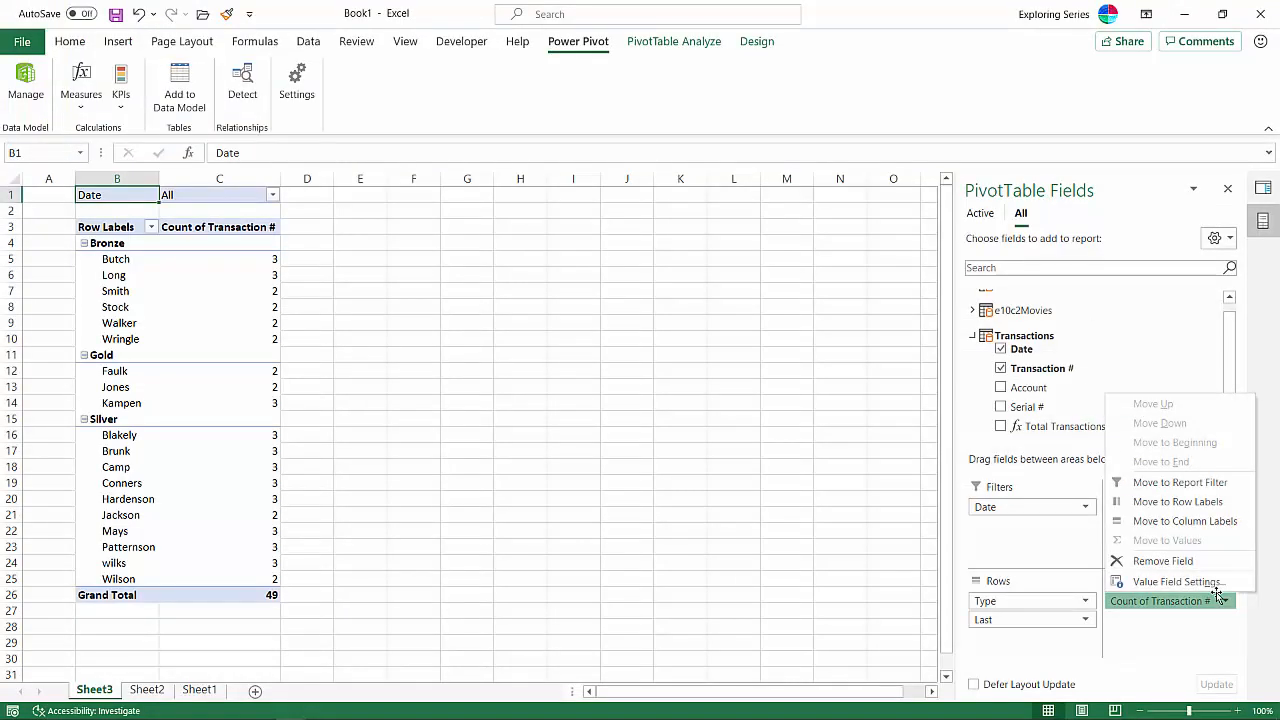
left_click(1218, 582)
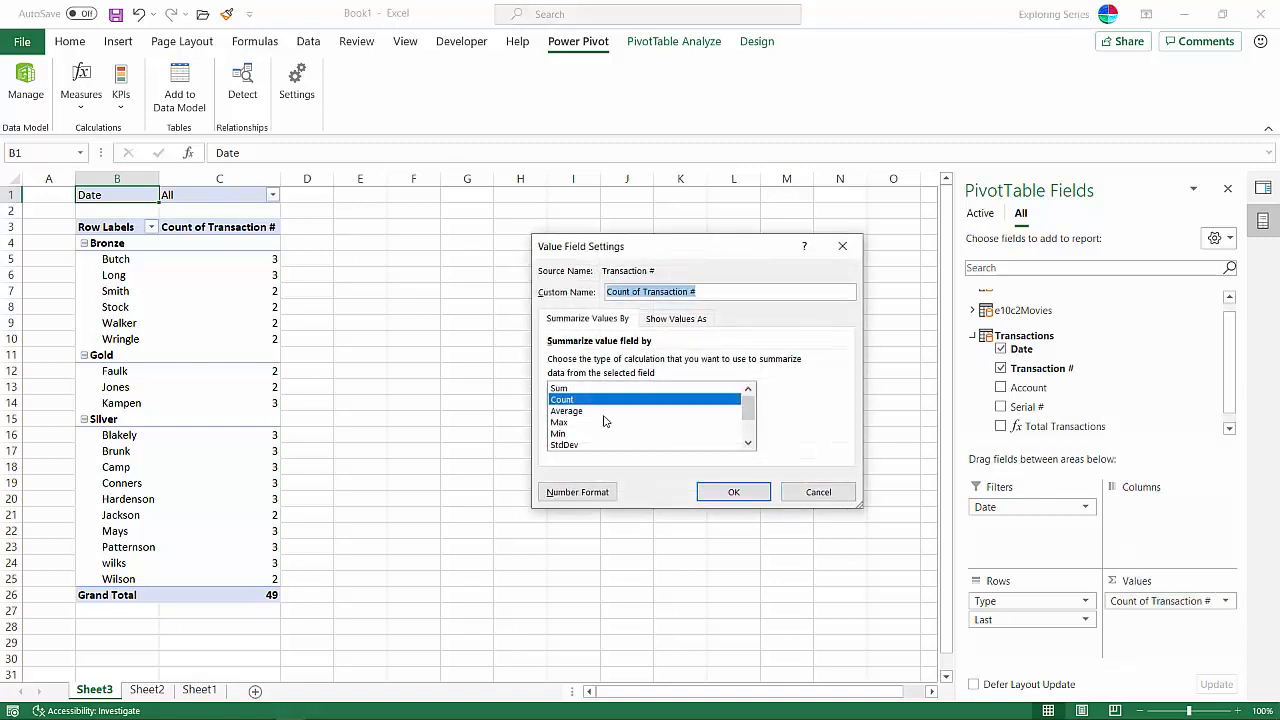
left_click(594, 412)
left_click(730, 490)
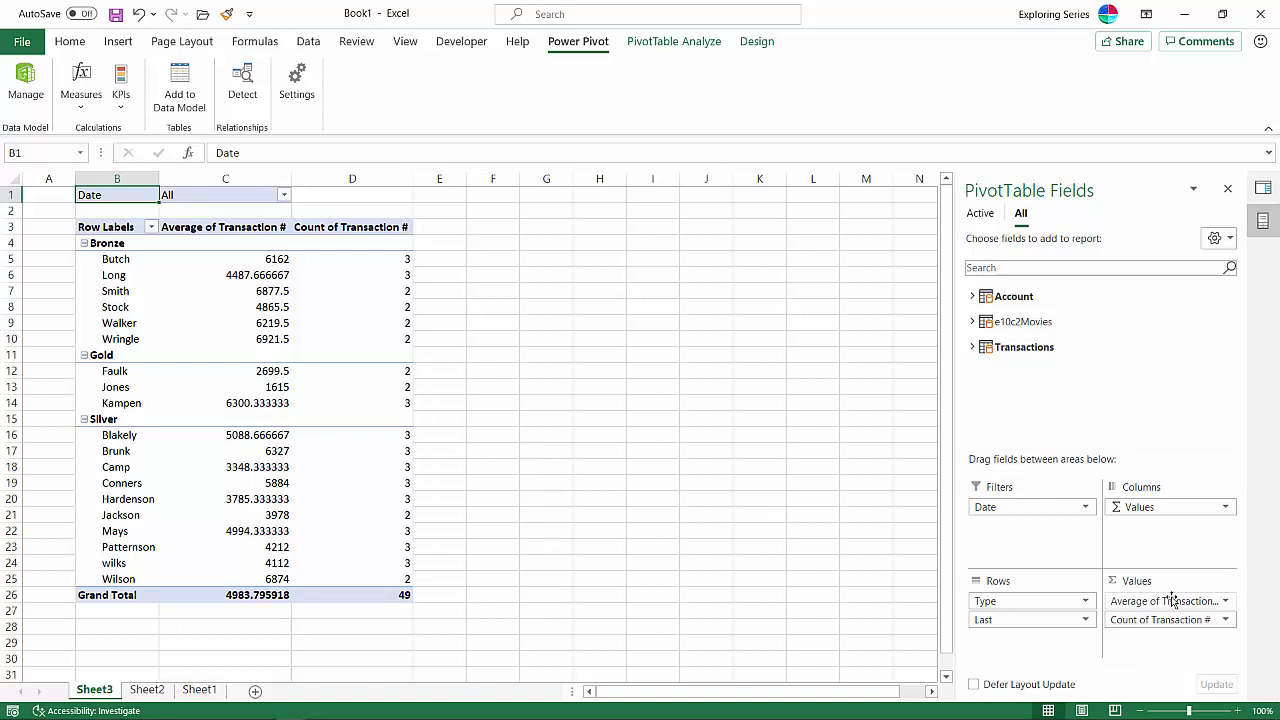
Open the workbook's data model in the Power Pivot window.
left_click(26, 103)
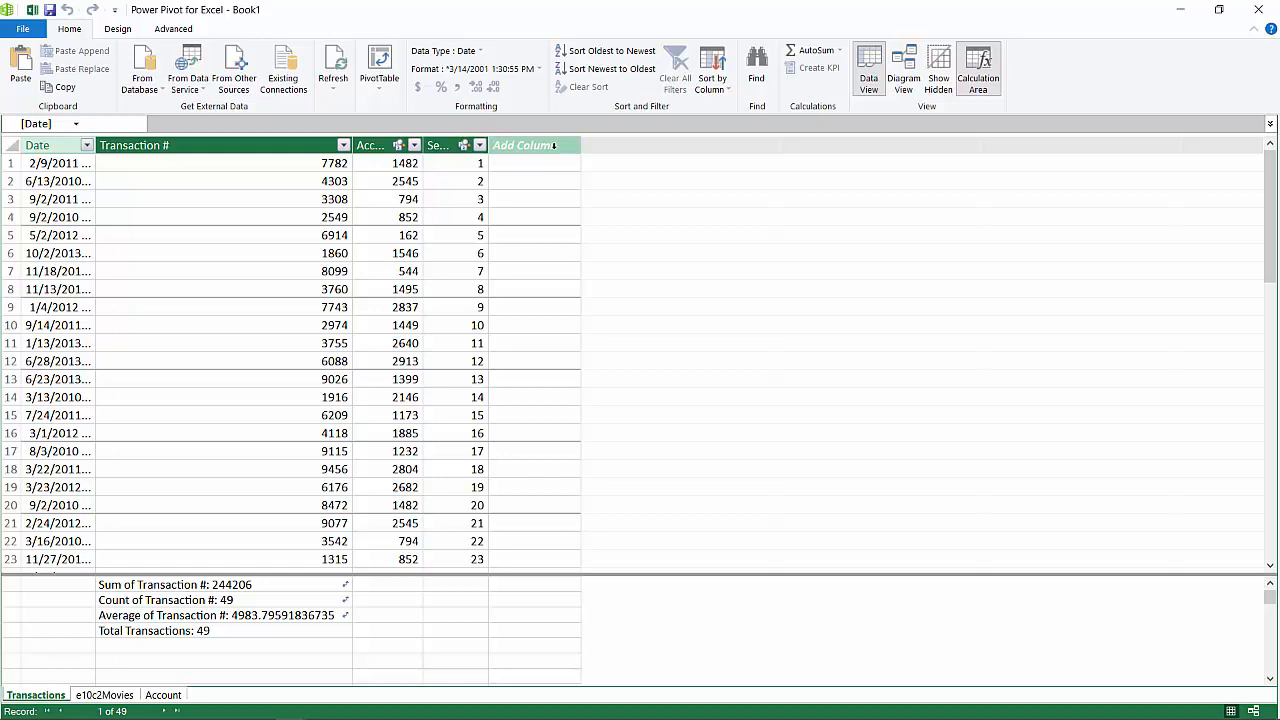
Add a calculated column named Basic Expression to the Transactions table.
left_click(544, 145)
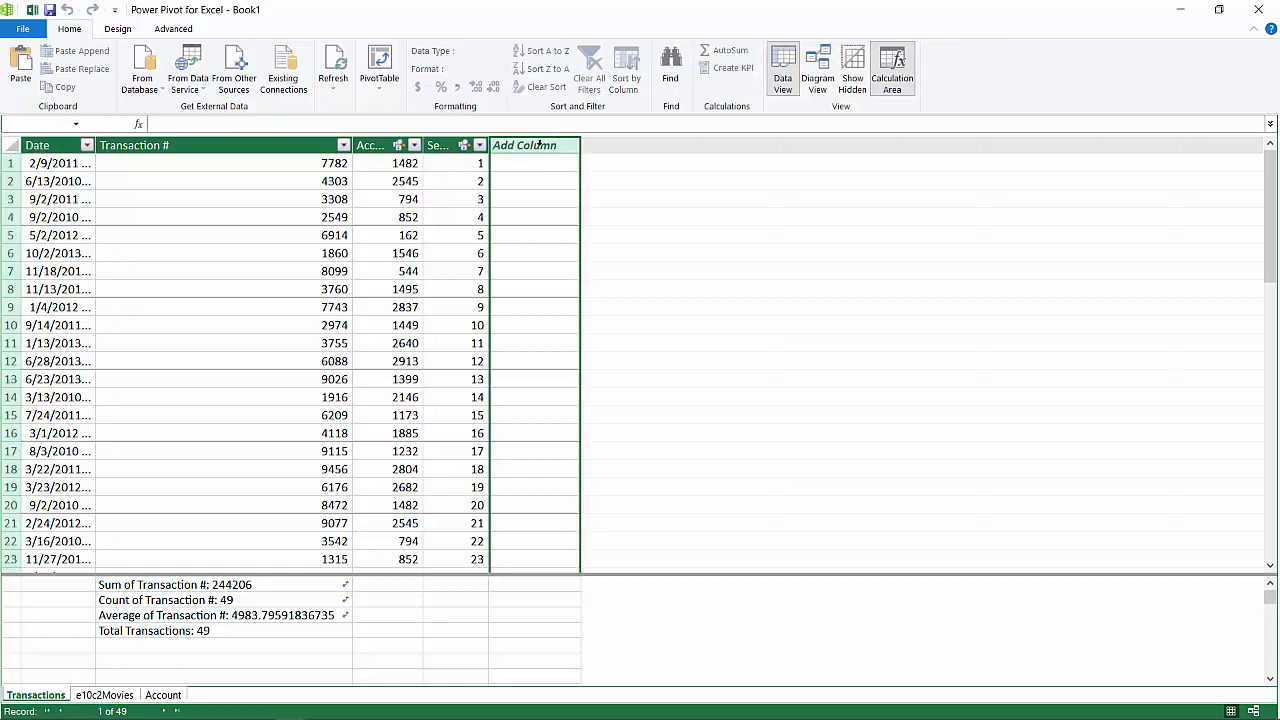
right_click(541, 146)
left_click(536, 145)
double_click(536, 145)
type("Ba")
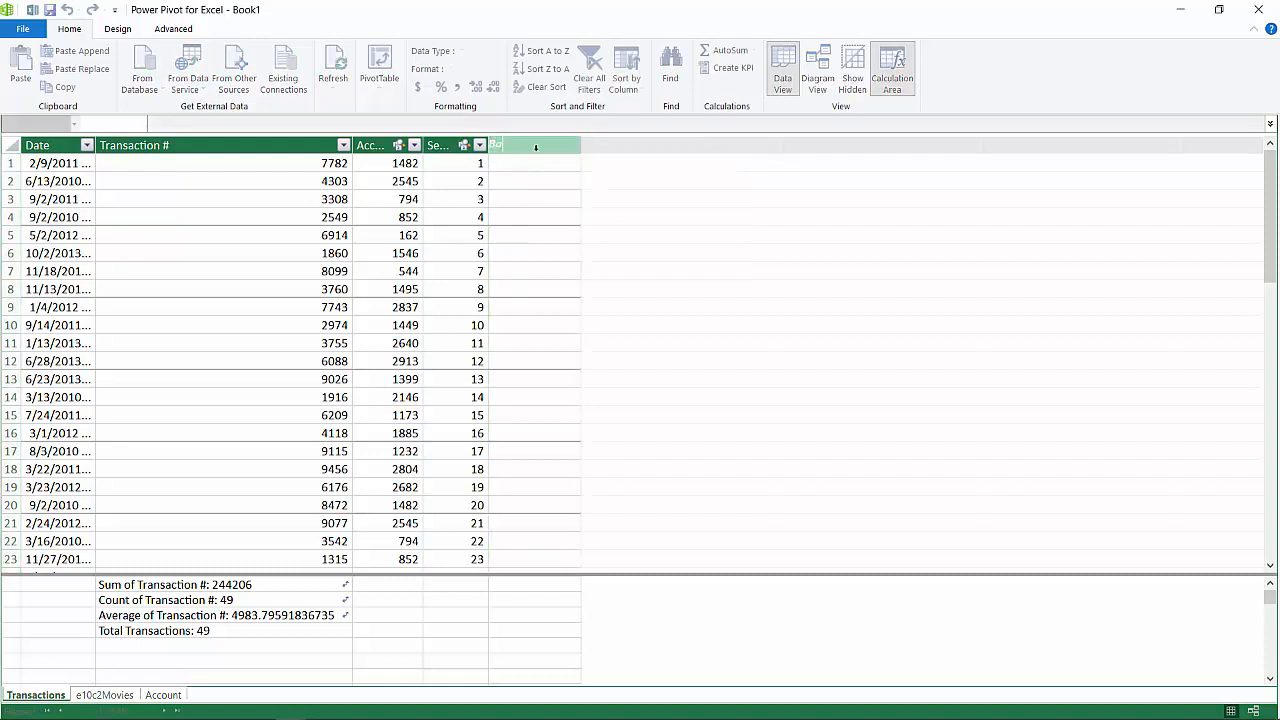
type("sic Expression")
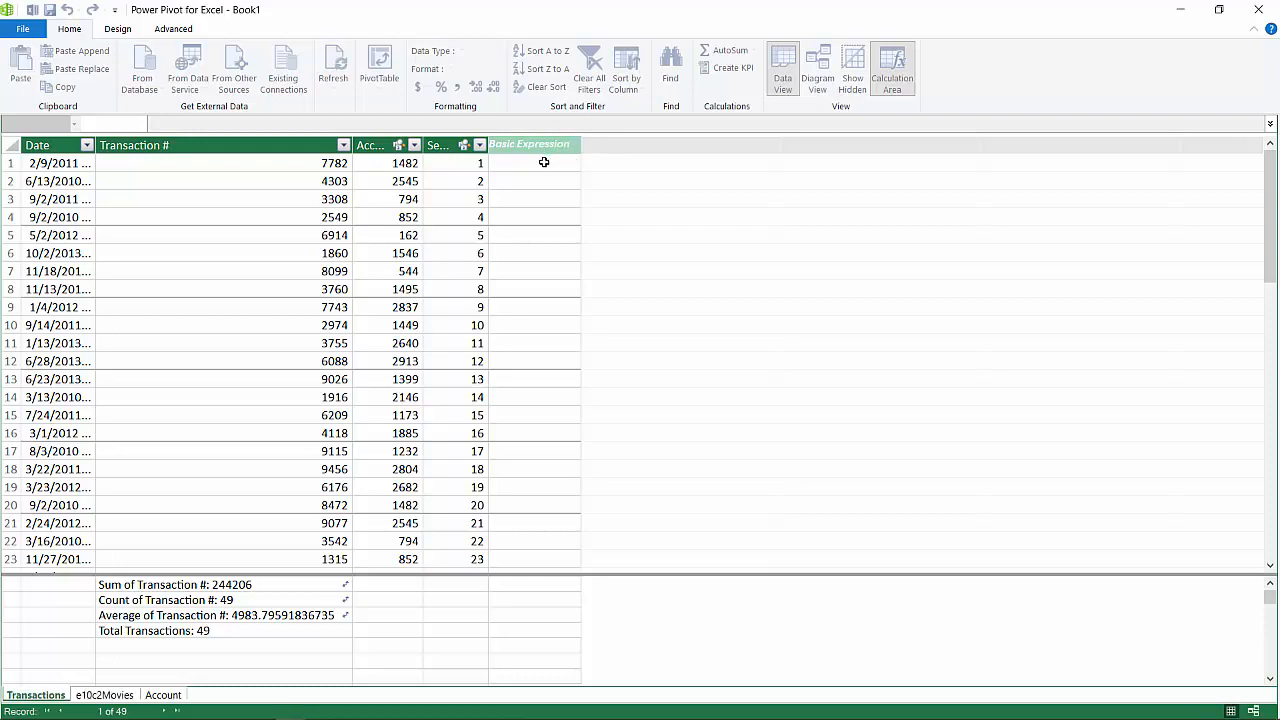
key("Return")
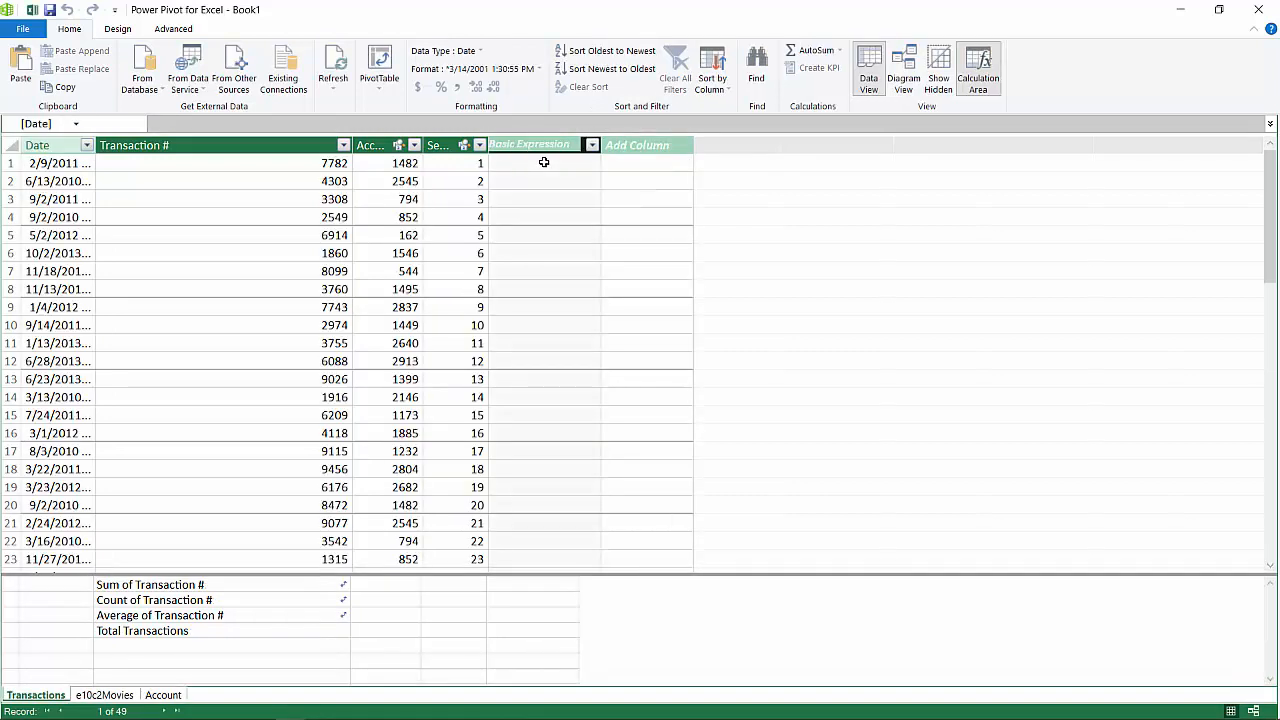
Enter the formula =2+2 for the Basic Expression column.
left_click(543, 162)
type("2+2")
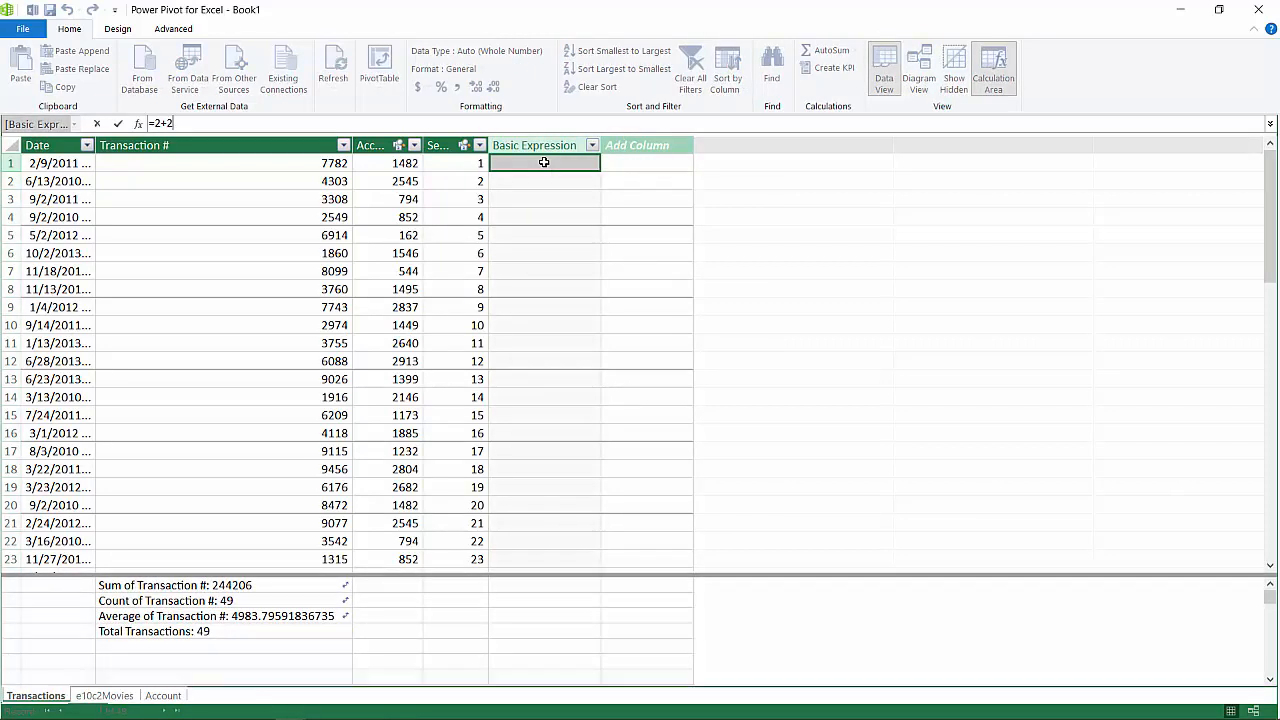
key("Return")
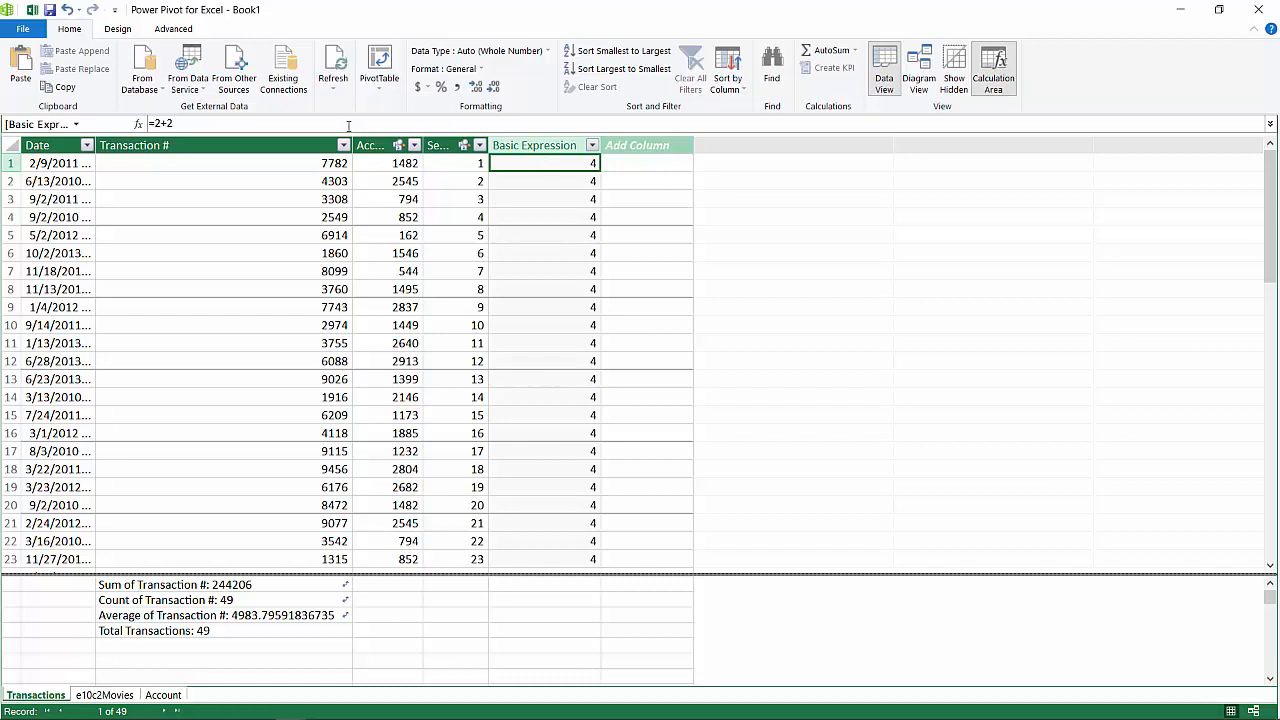
left_click(348, 124)
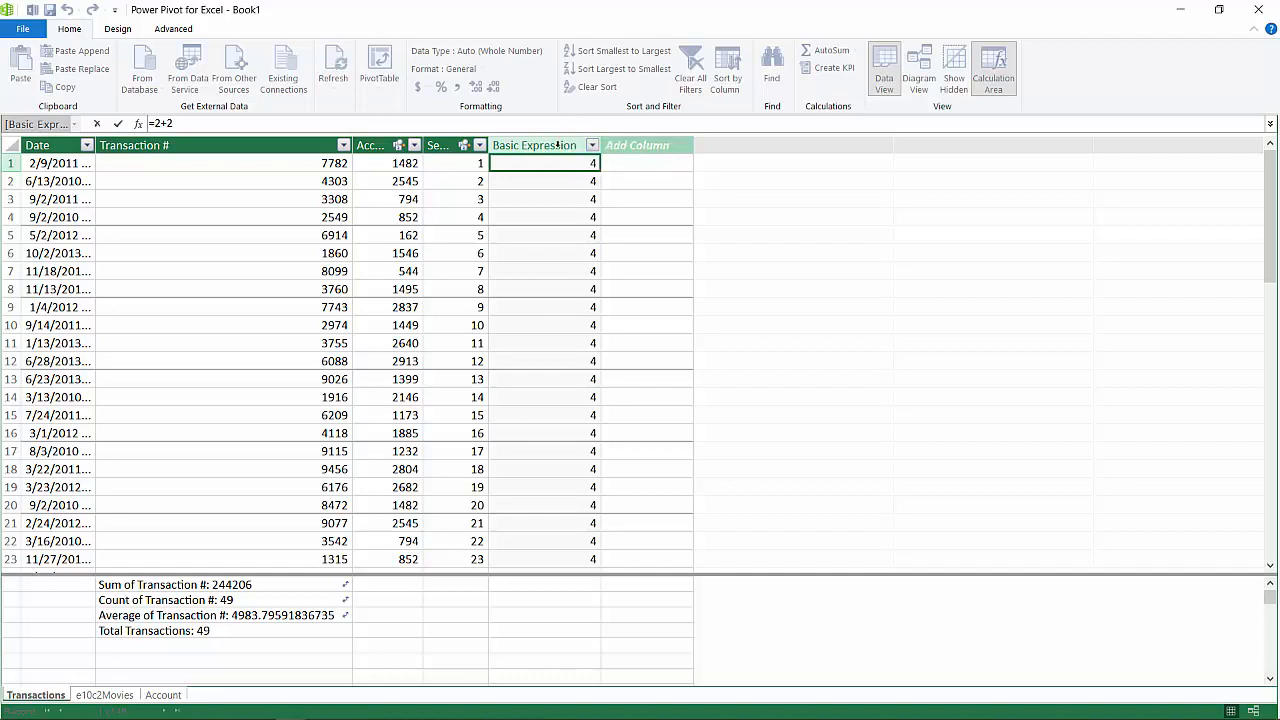
Permanently delete the Basic Expression column from the Transactions table.
left_click(586, 146)
right_click(558, 147)
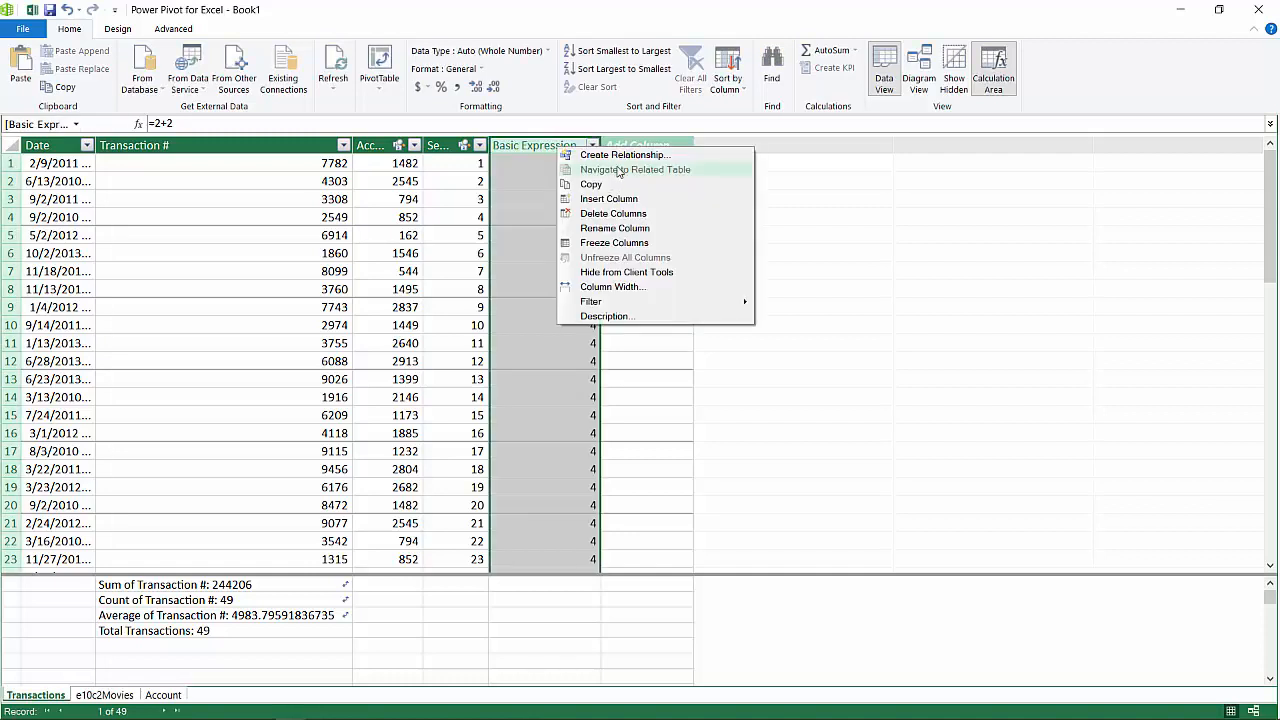
left_click(634, 213)
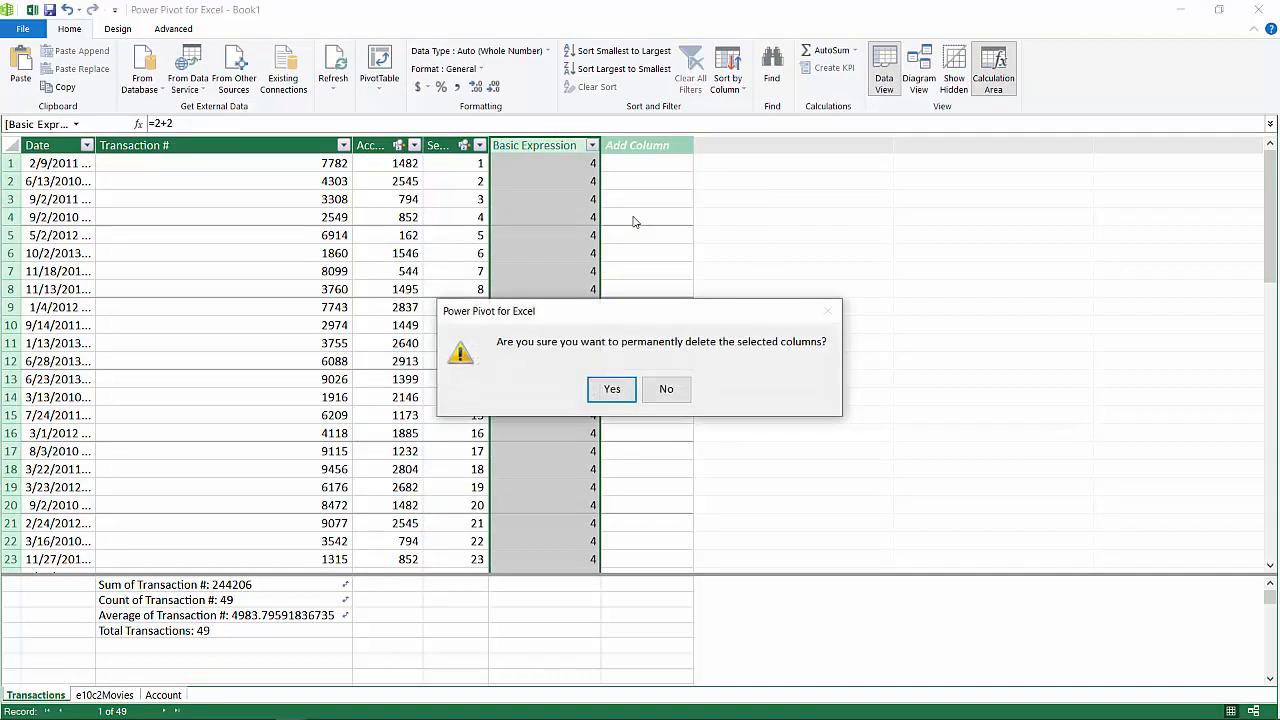
left_click(612, 389)
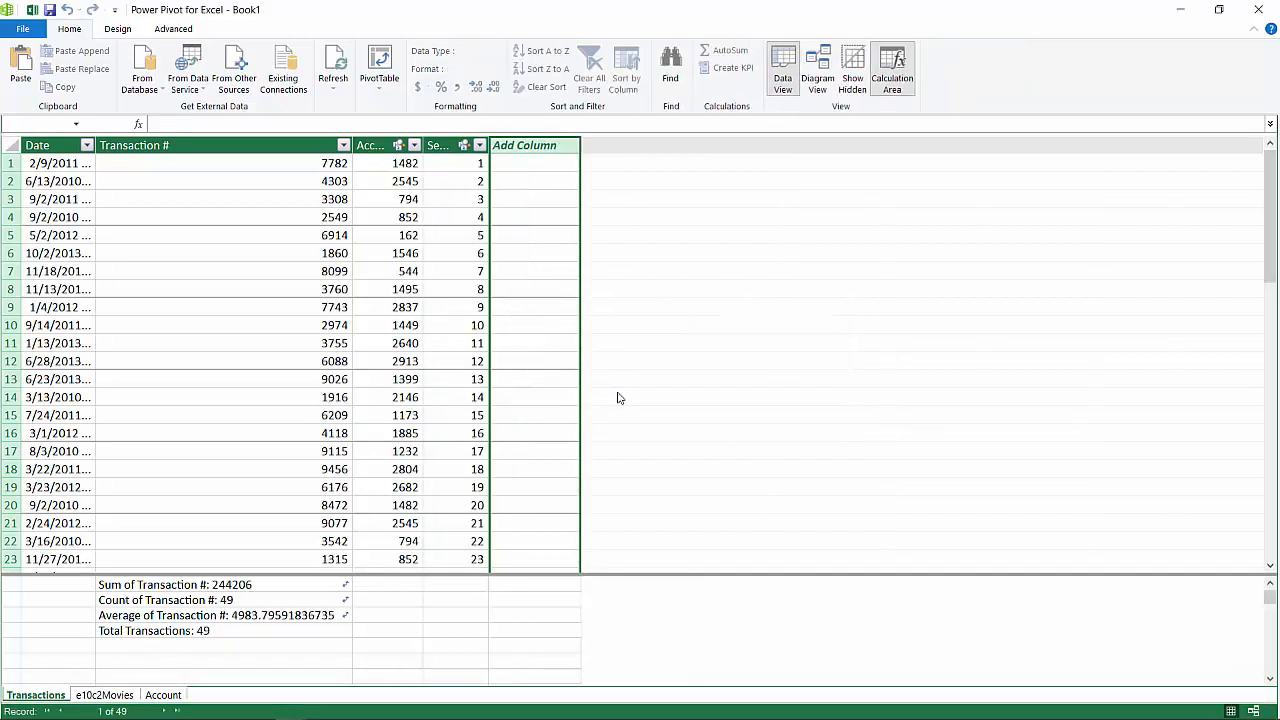
Add a calculated column named LastName to the Transactions table.
left_click(533, 145)
double_click(533, 145)
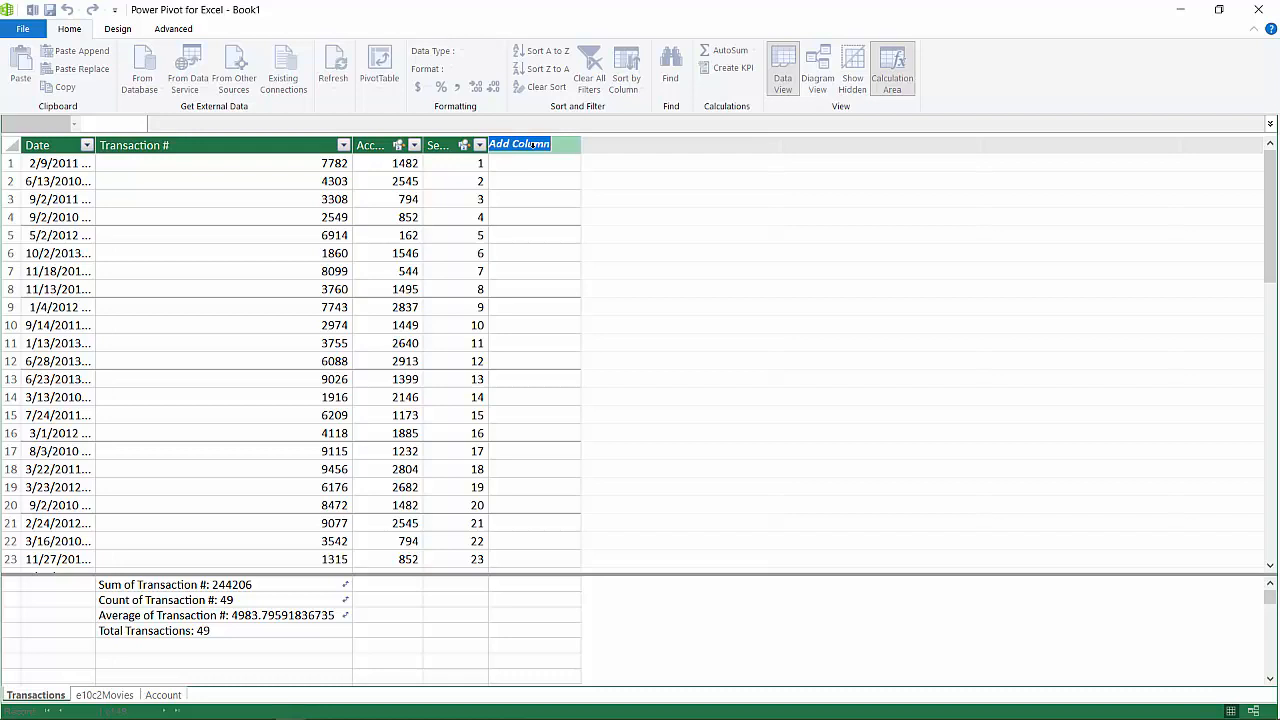
type("Last")
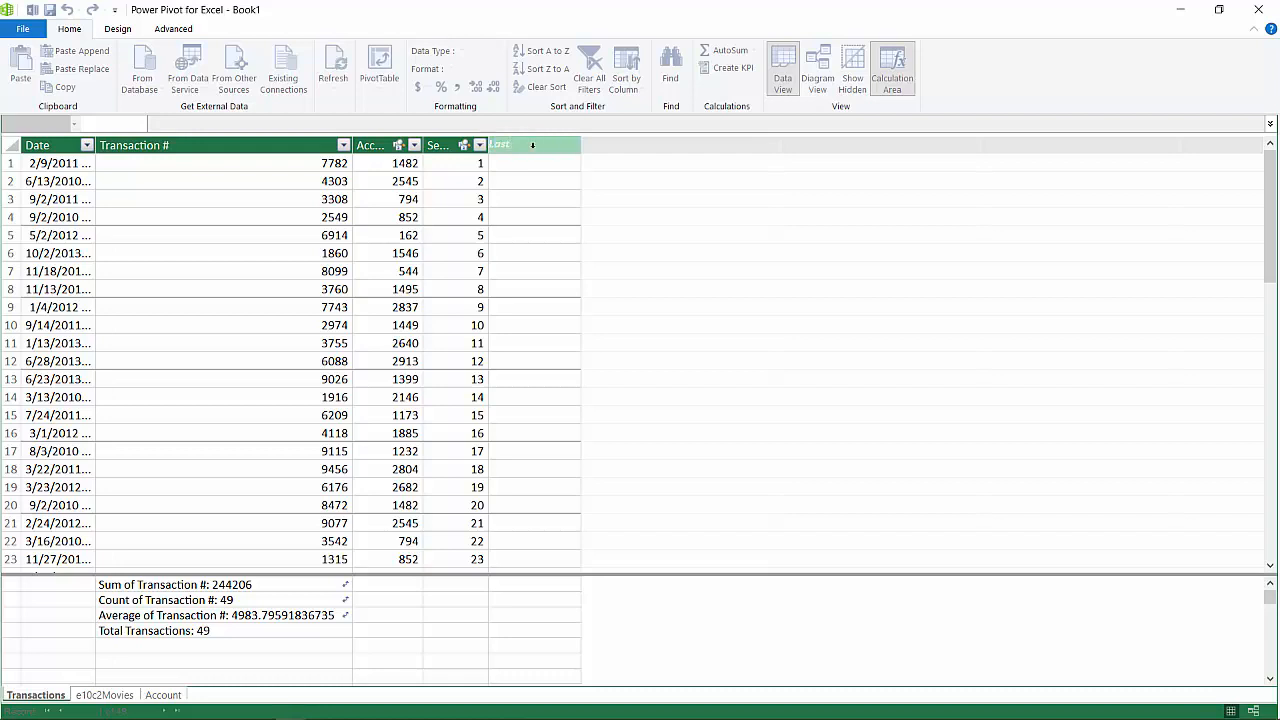
type("Name")
key("Return")
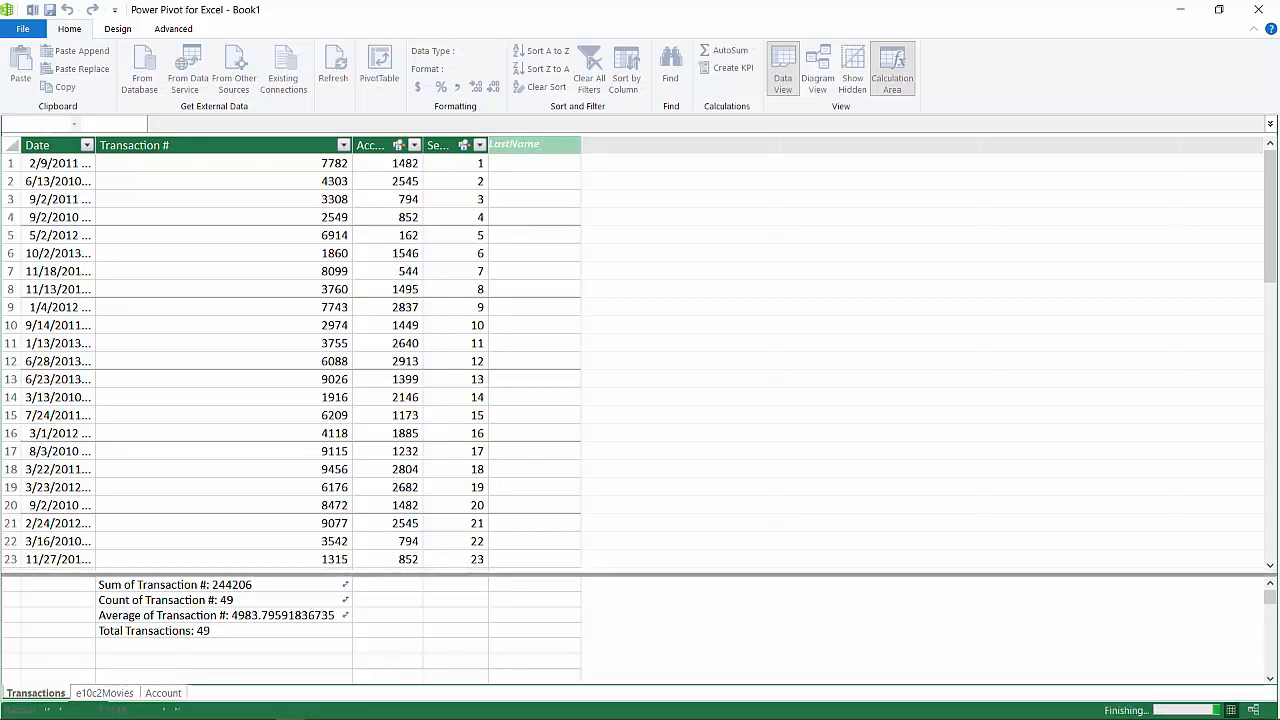
Fill the LastName column with last names from the Account table using the formula =RELATED(Account[Last]).
left_click(525, 166)
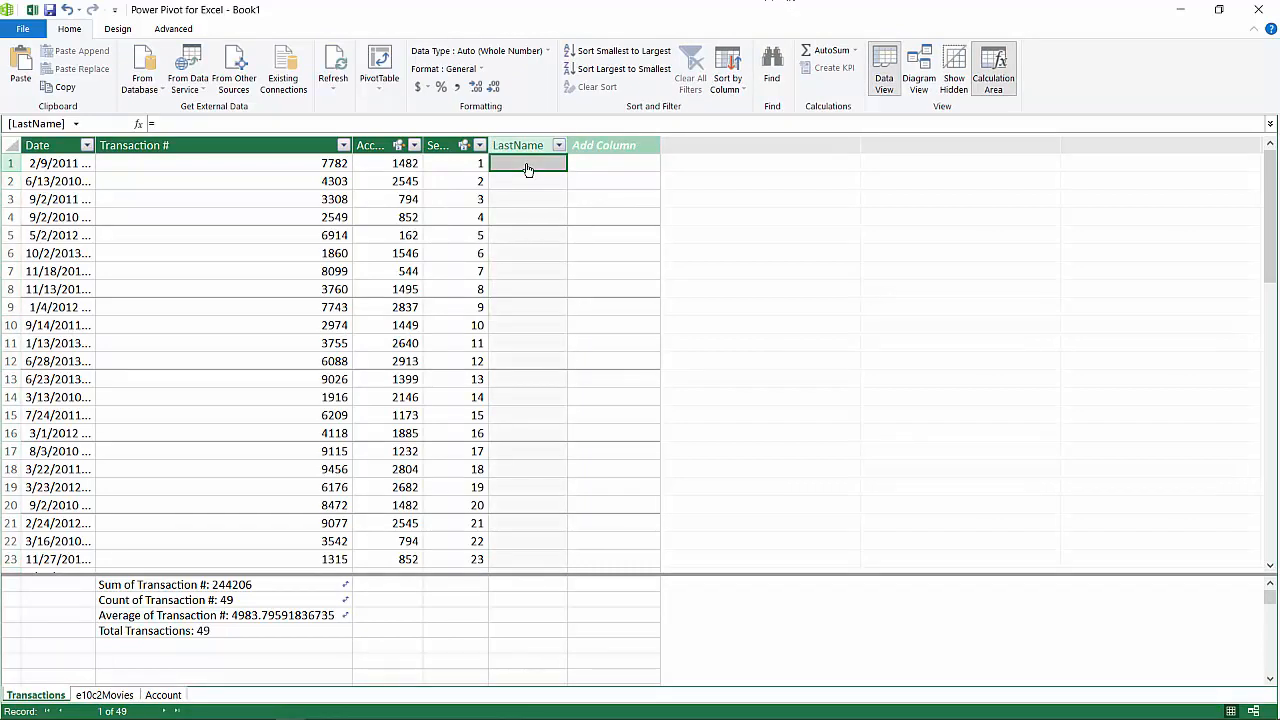
left_click(497, 131)
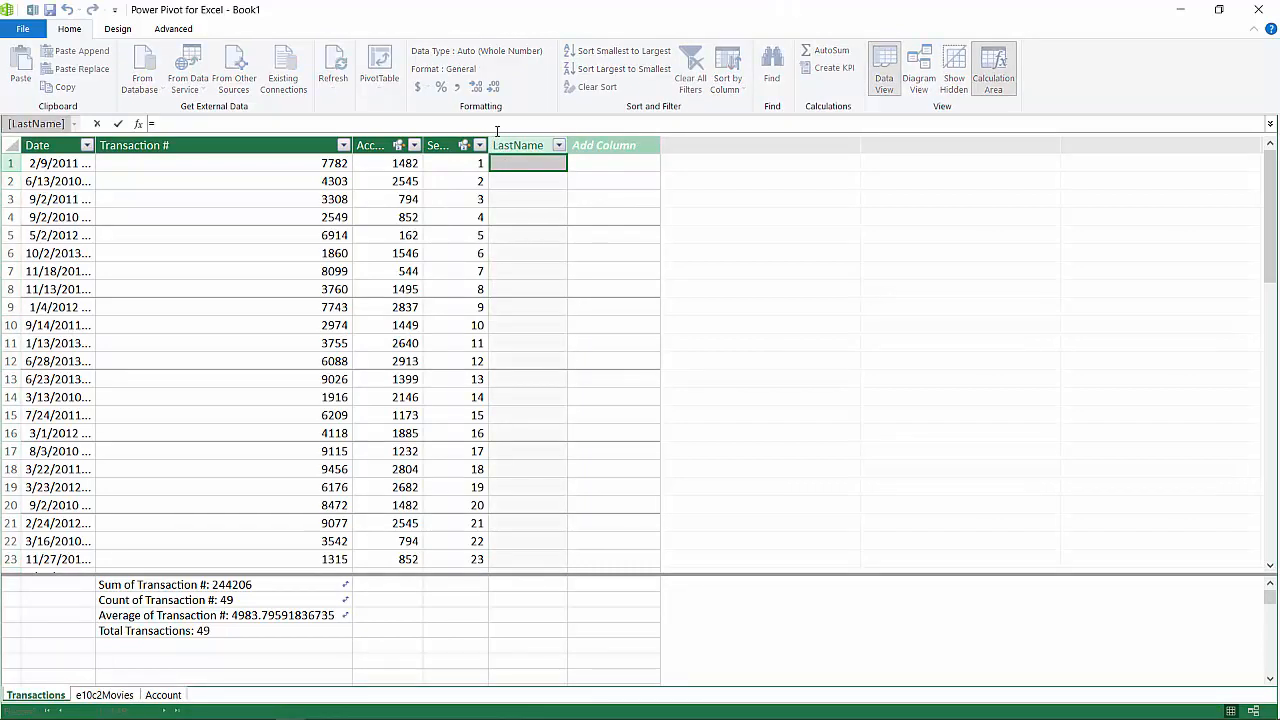
type("=")
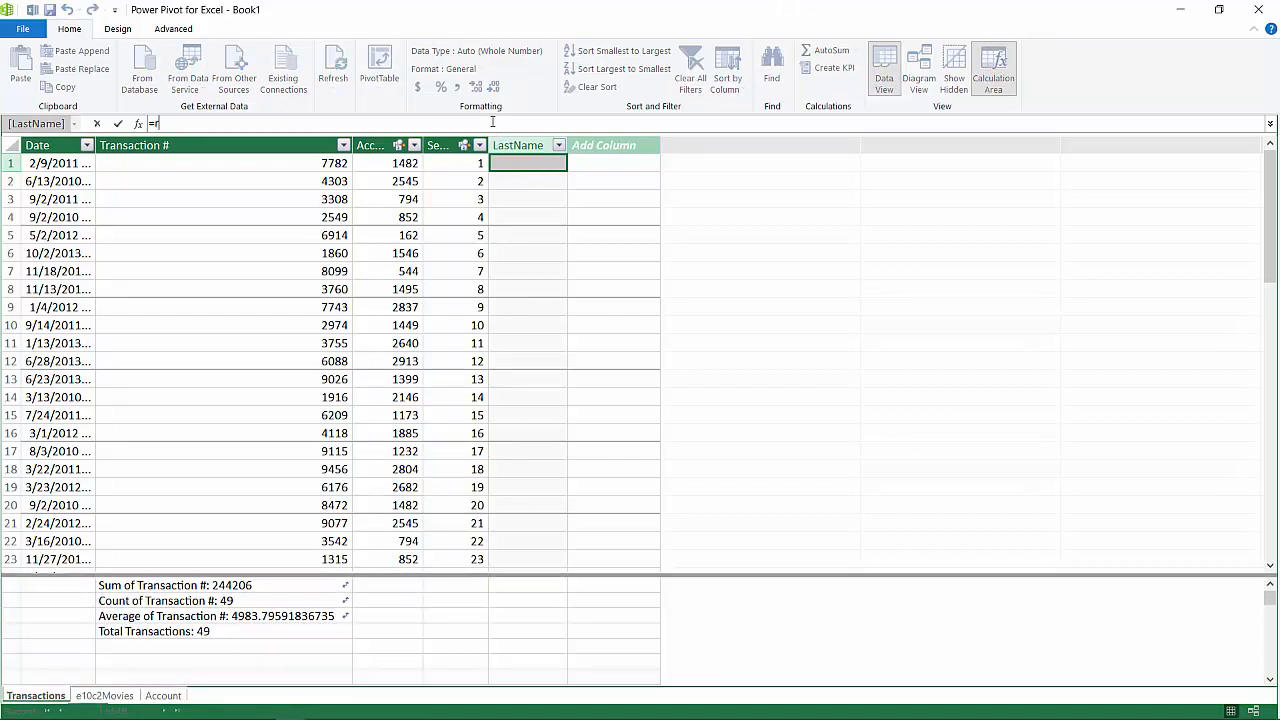
type("RELATED(")
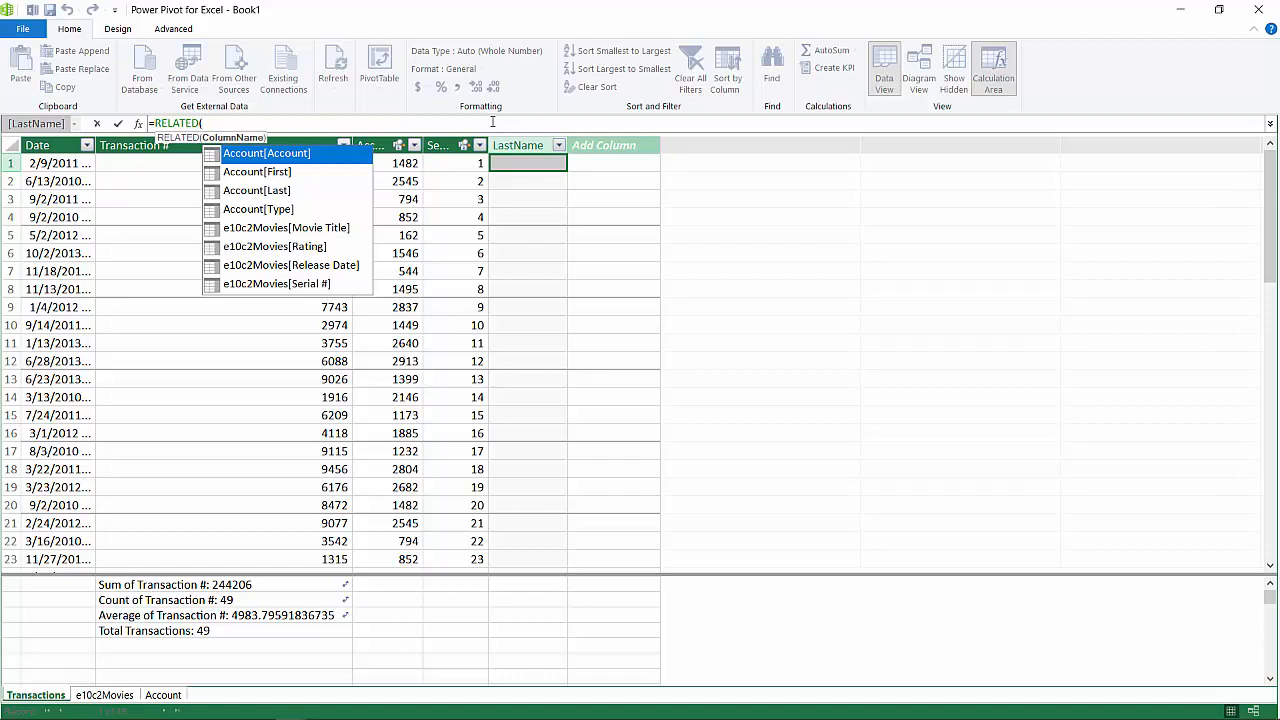
left_click(277, 193)
double_click(277, 193)
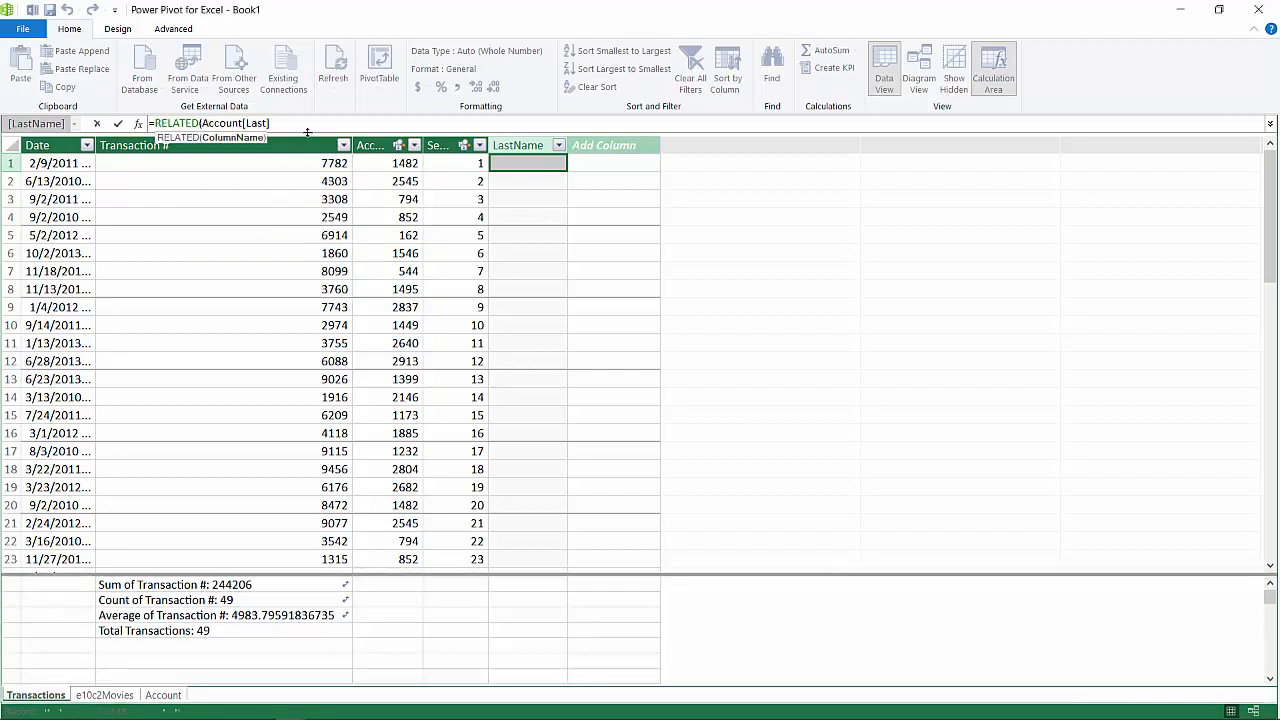
type(")")
type("])")
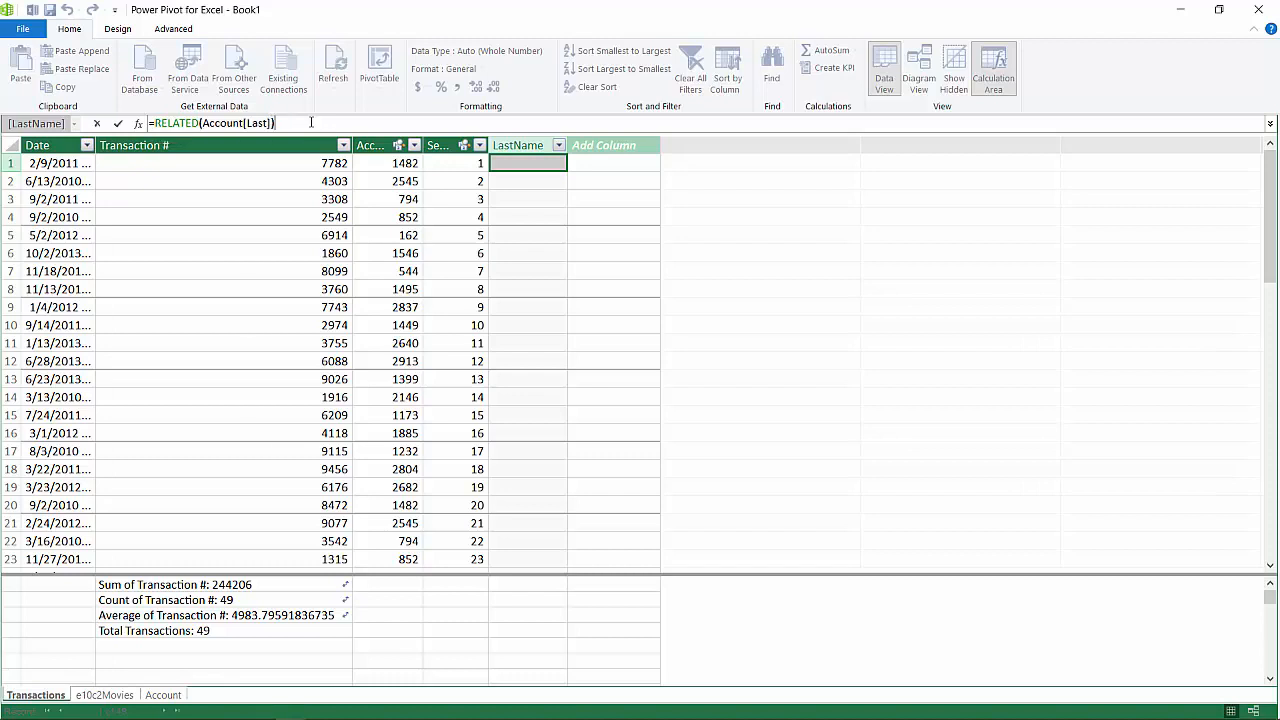
key("Return")
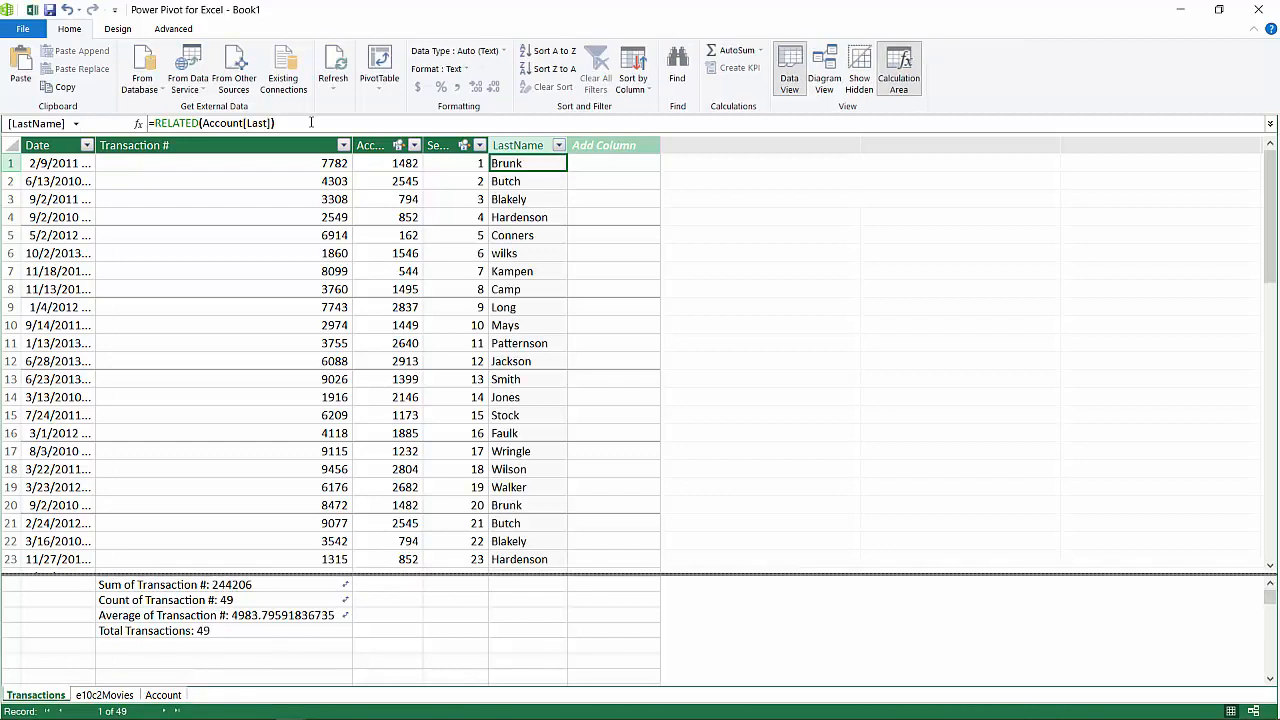
Permanently delete the LastName column from the Transactions table.
left_click(311, 122)
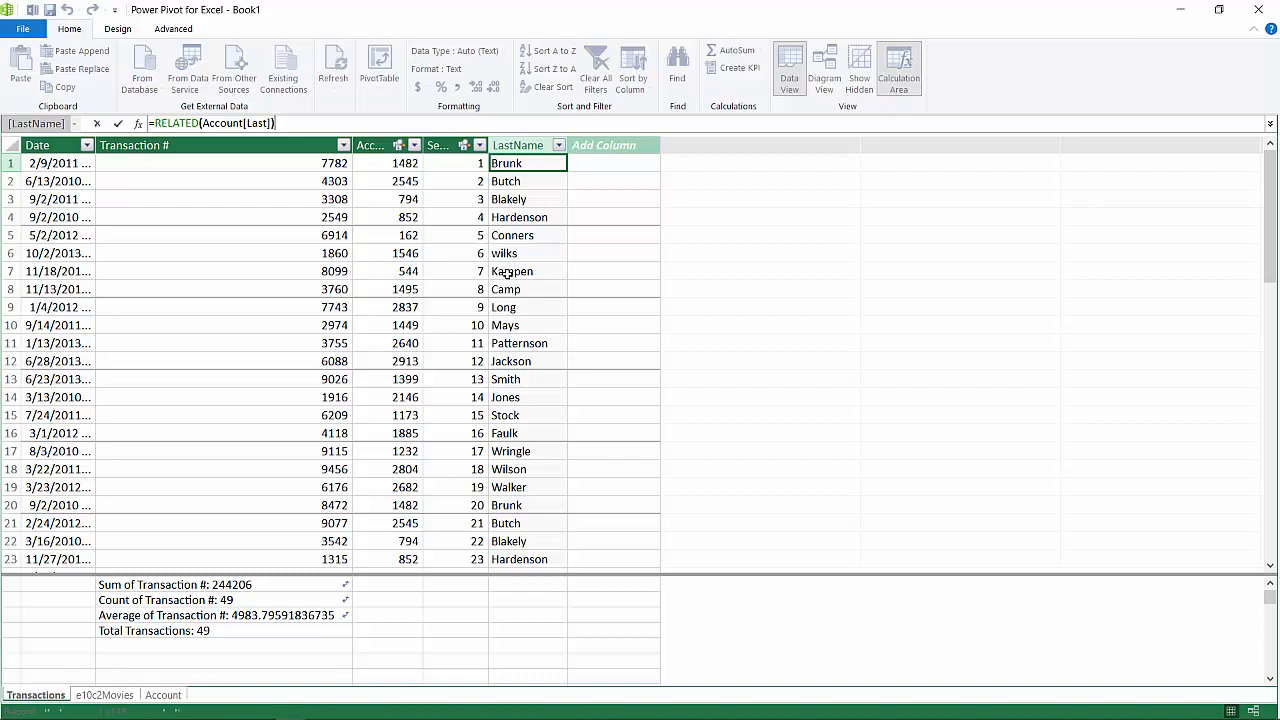
left_click(522, 147)
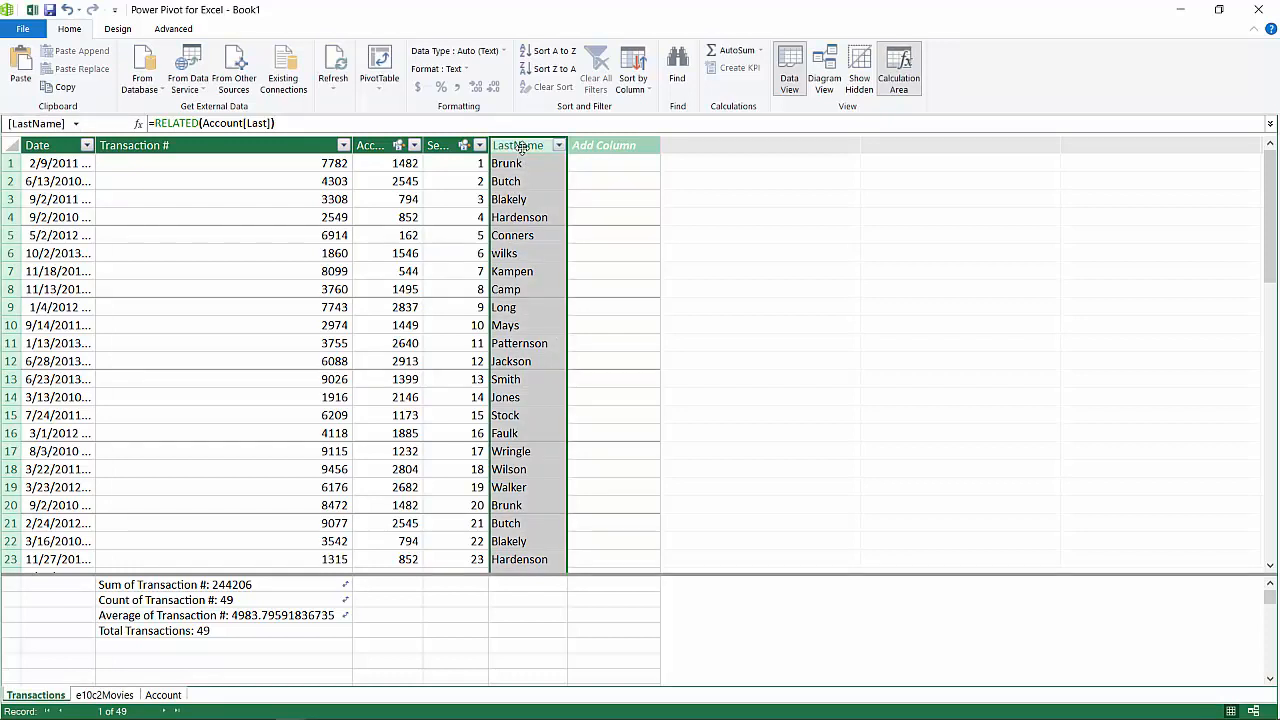
right_click(522, 147)
left_click(598, 216)
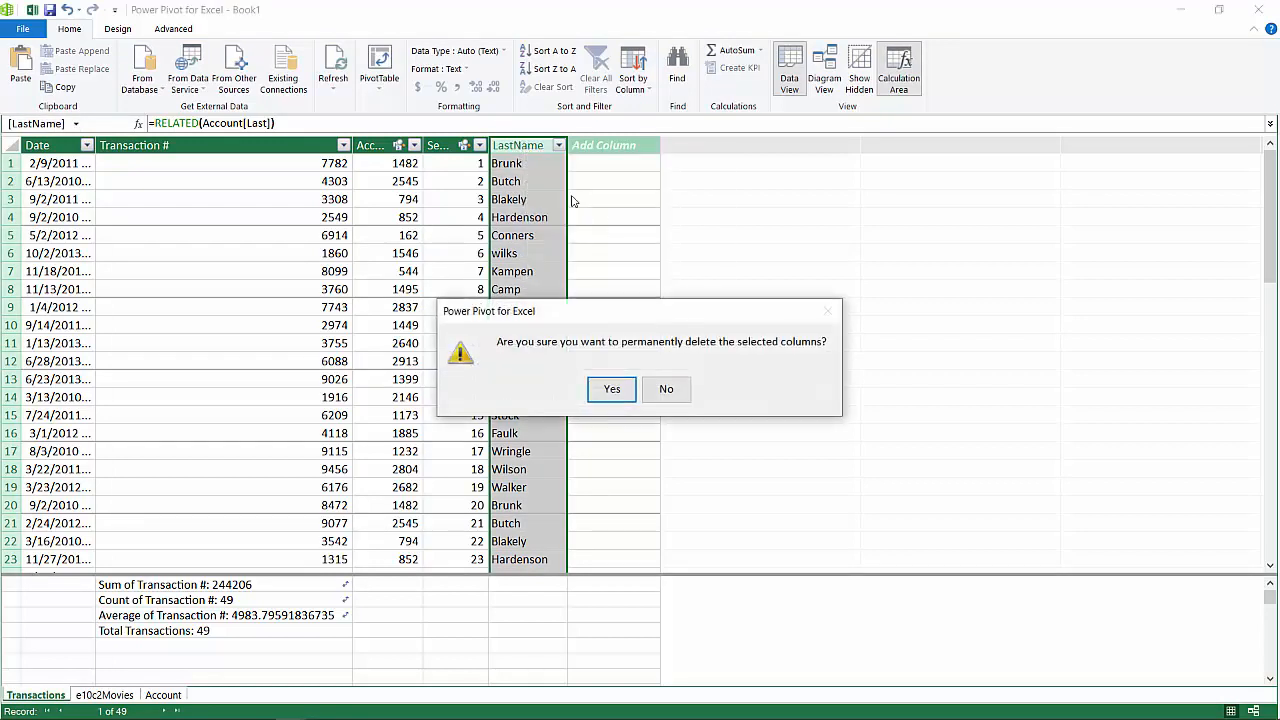
left_click(610, 389)
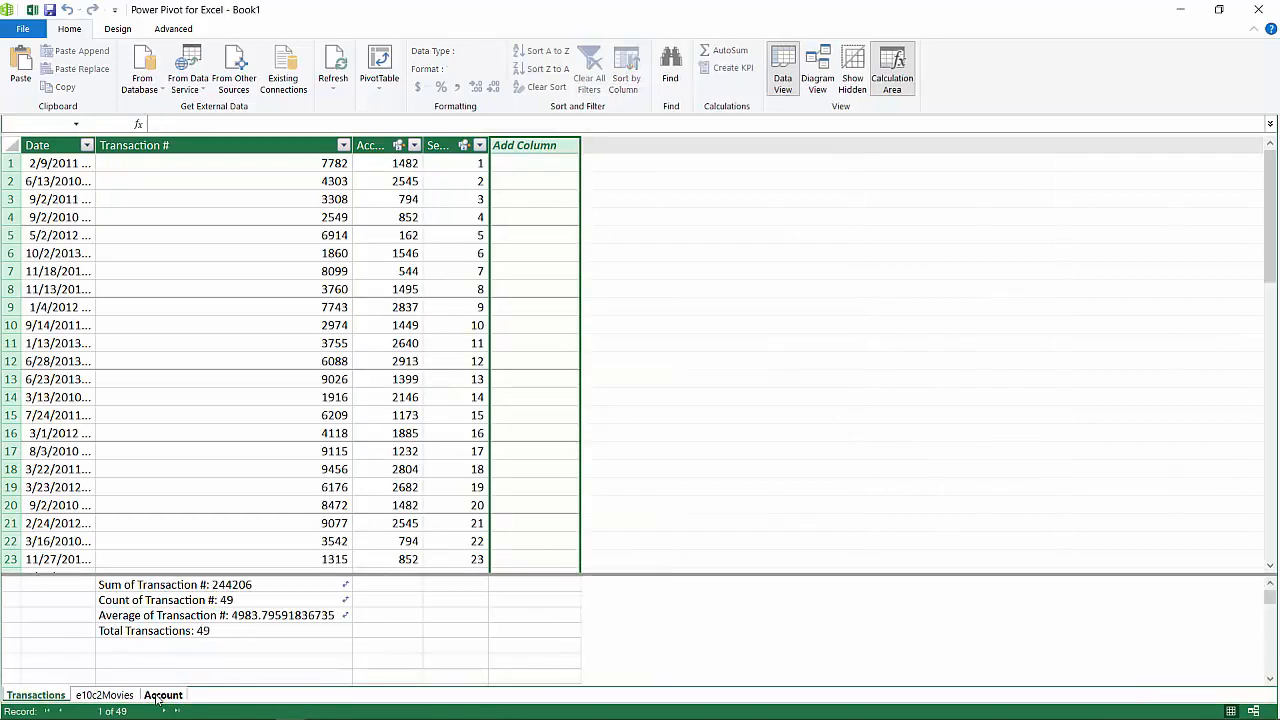
Check the Account table's columns and add a calculated column named Transaction Total to the Transactions table.
left_click(160, 695)
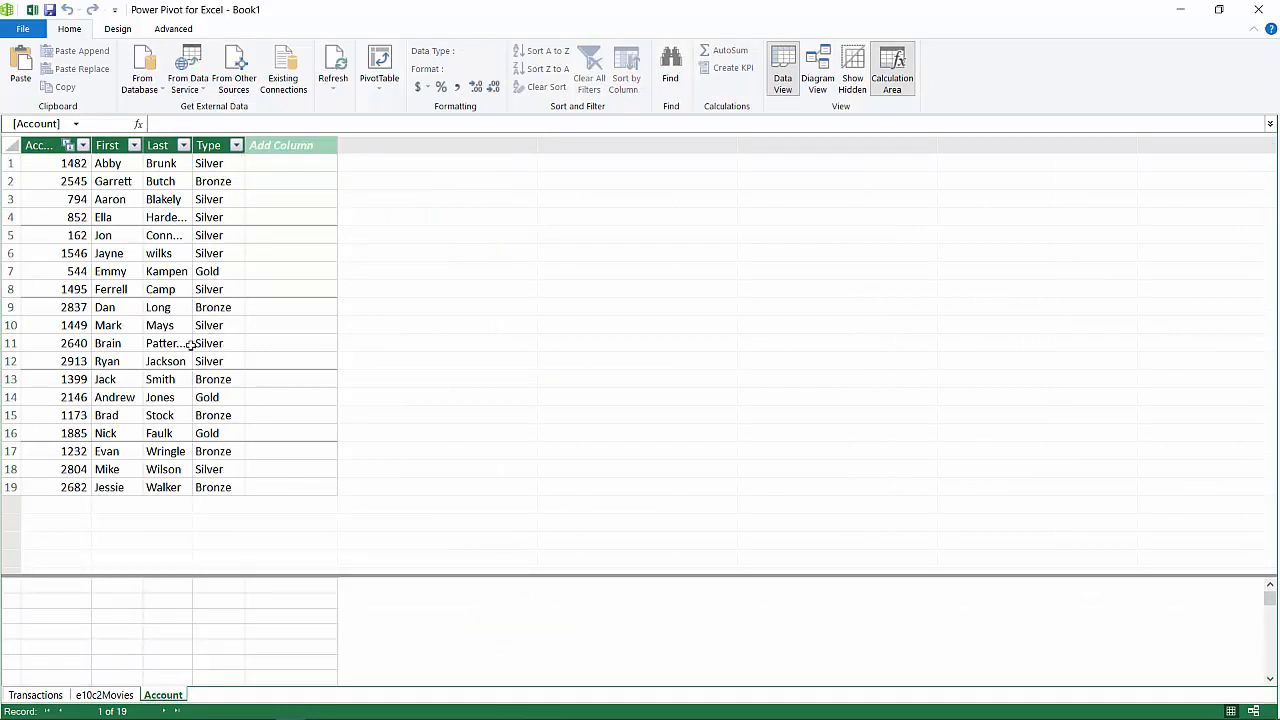
left_click(36, 695)
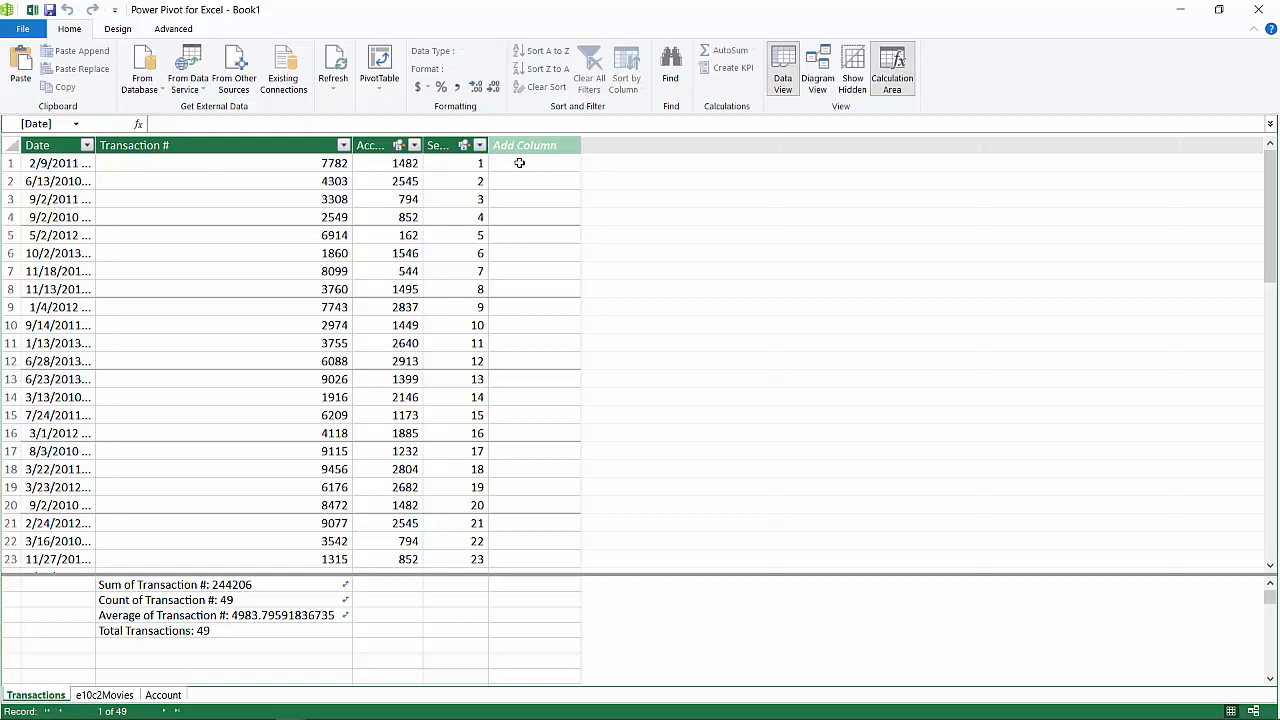
left_click(536, 146)
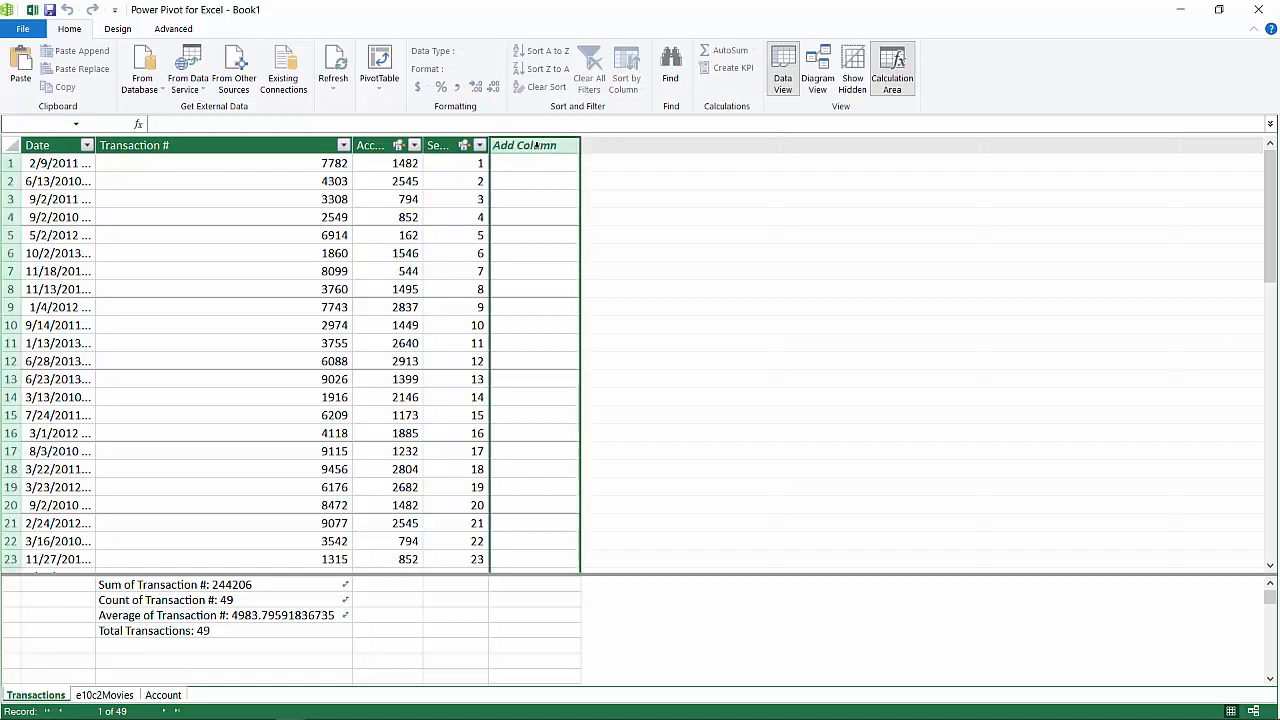
double_click(536, 145)
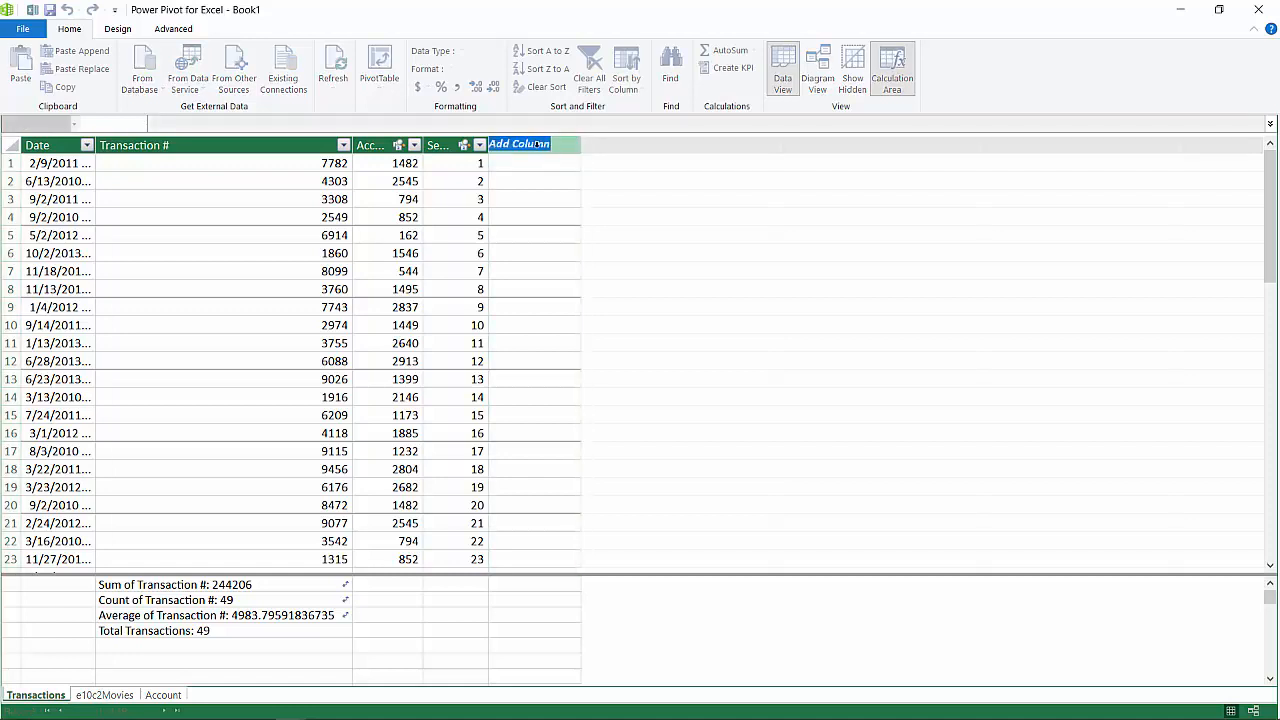
type("Transaction")
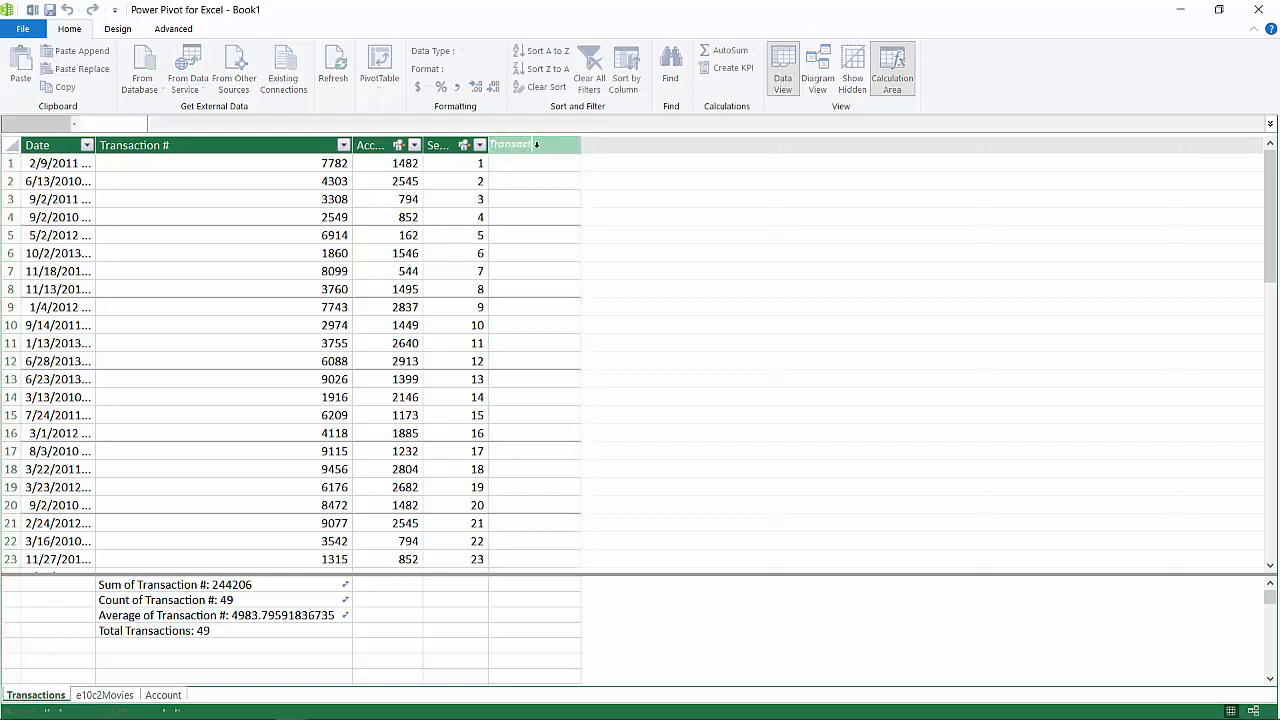
type(" Total")
key("Return")
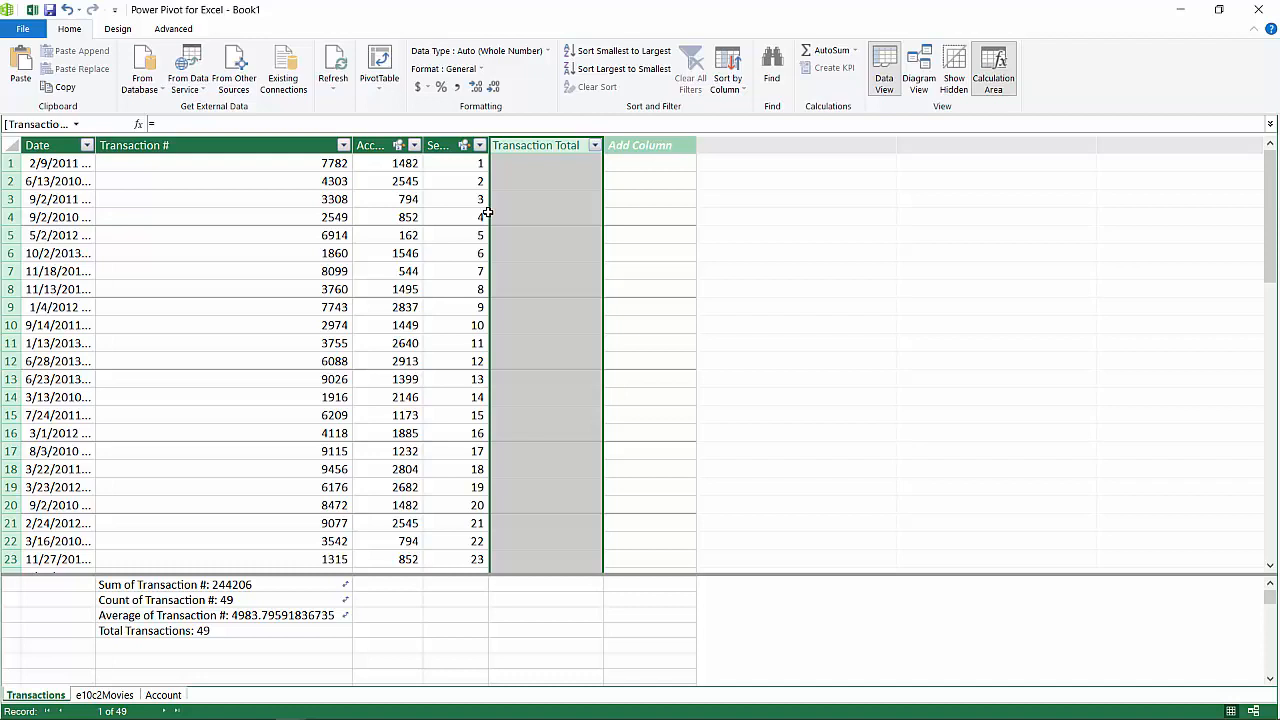
Fill the Transaction Total column with the formula =if(RELATED(Account[Type])="Gold",.99,1.99).
left_click(552, 162)
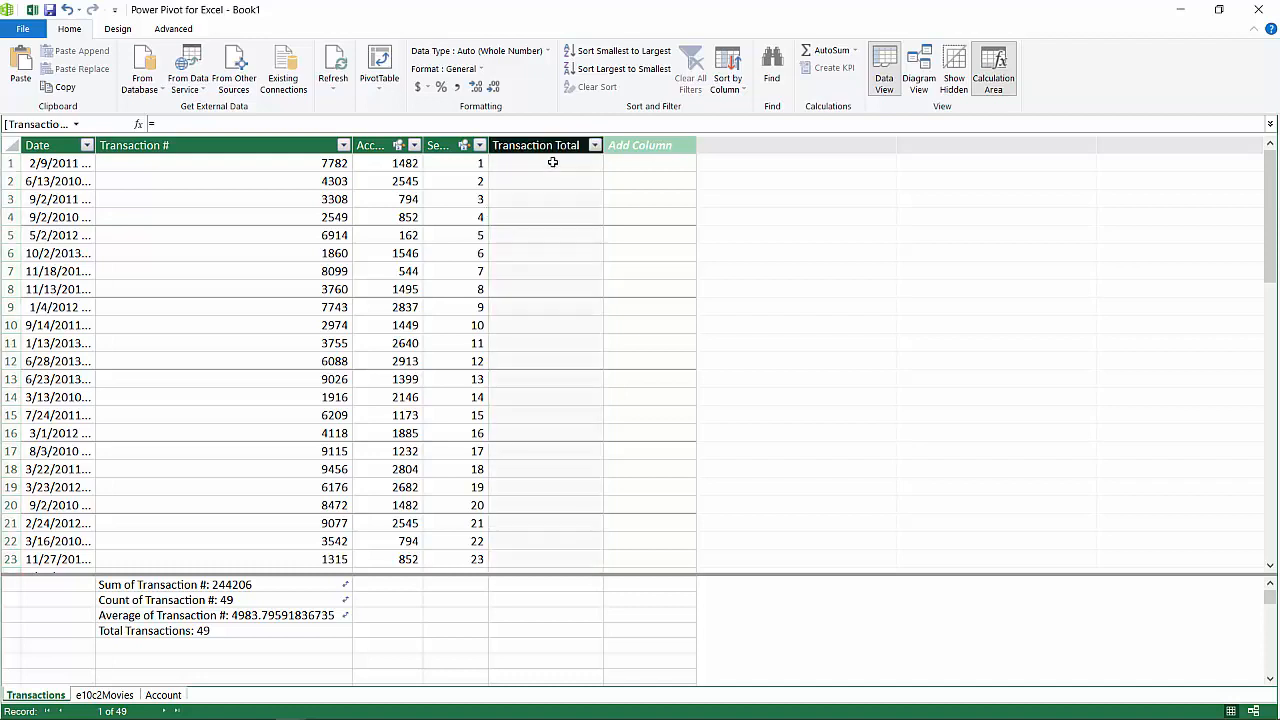
type("=")
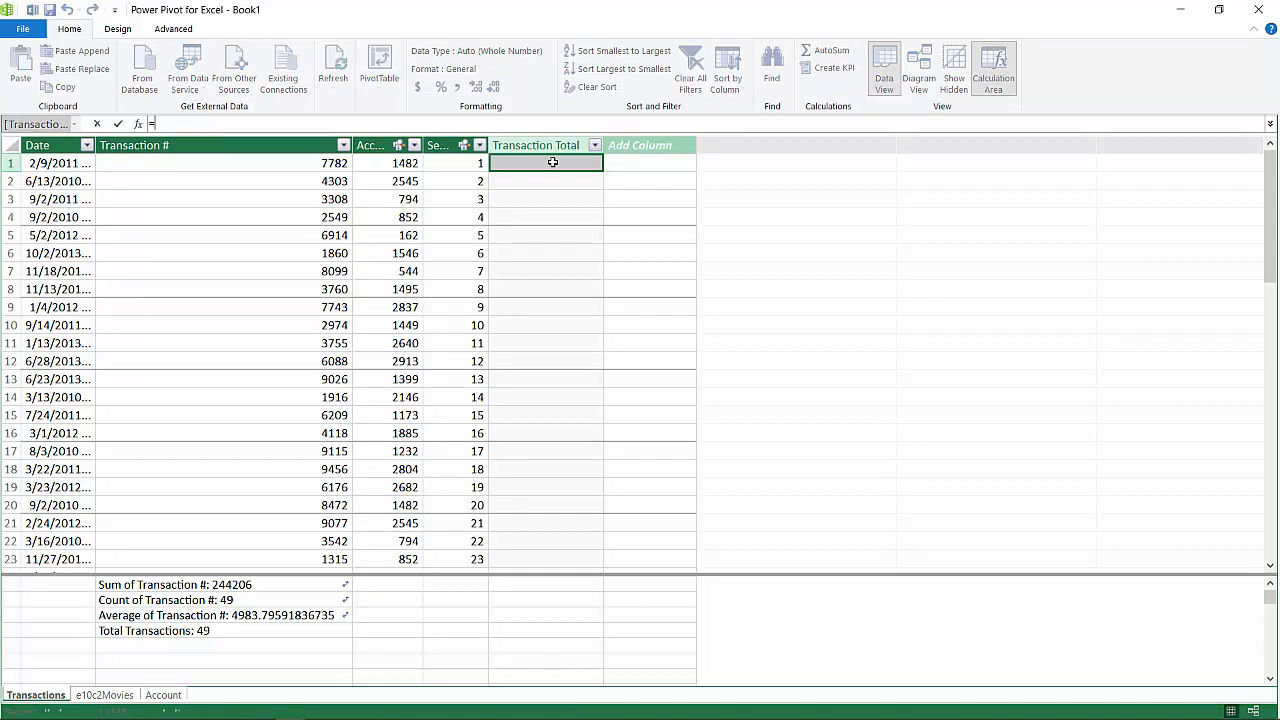
type("if(")
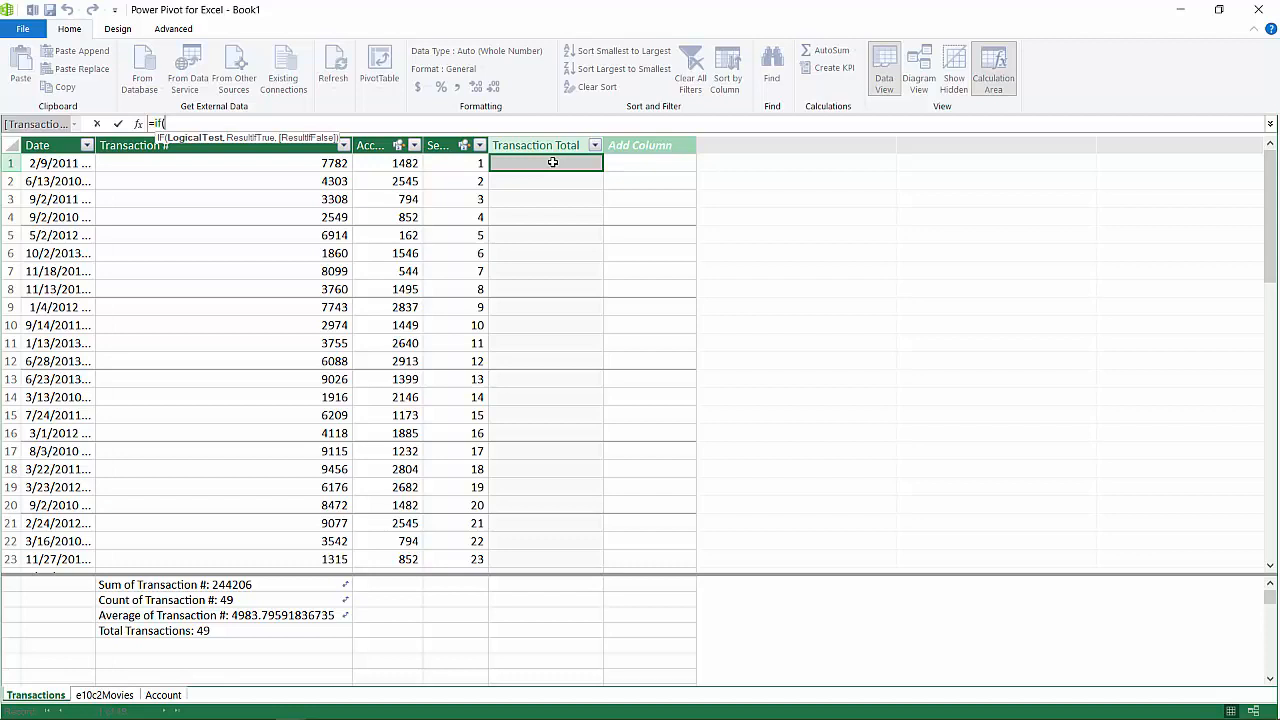
type("RELATED(")
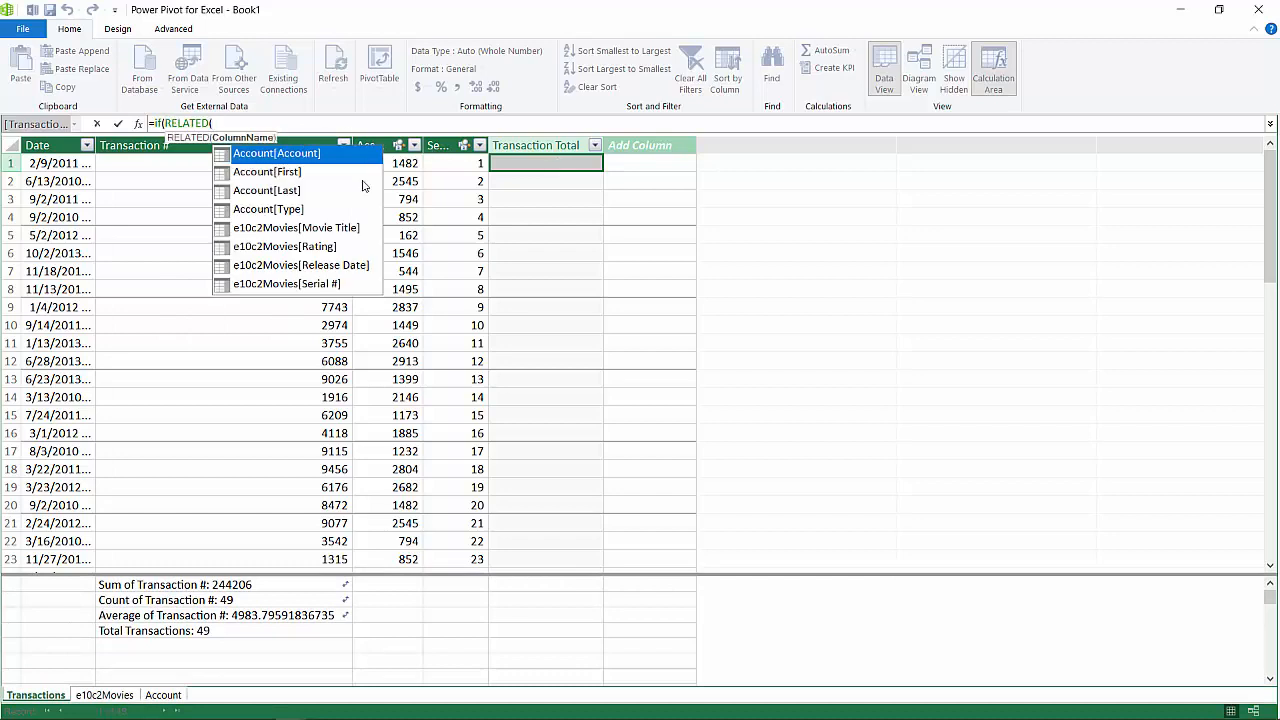
double_click(289, 211)
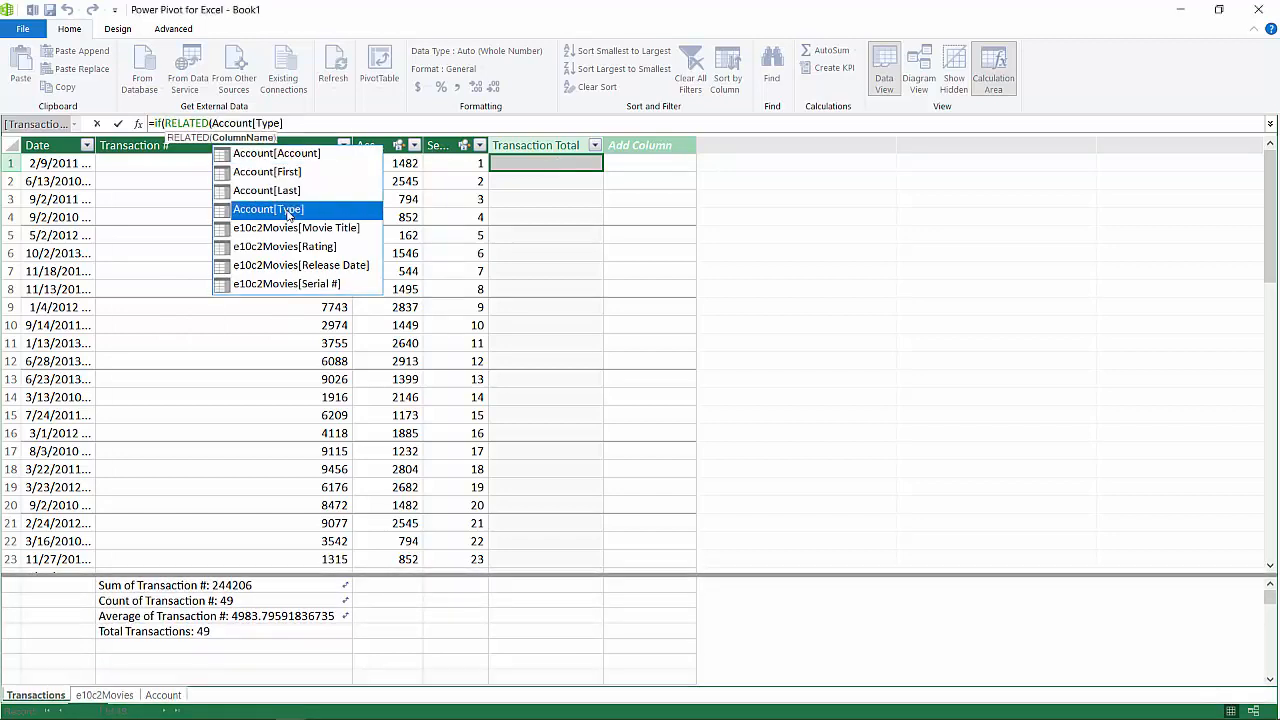
type(")")
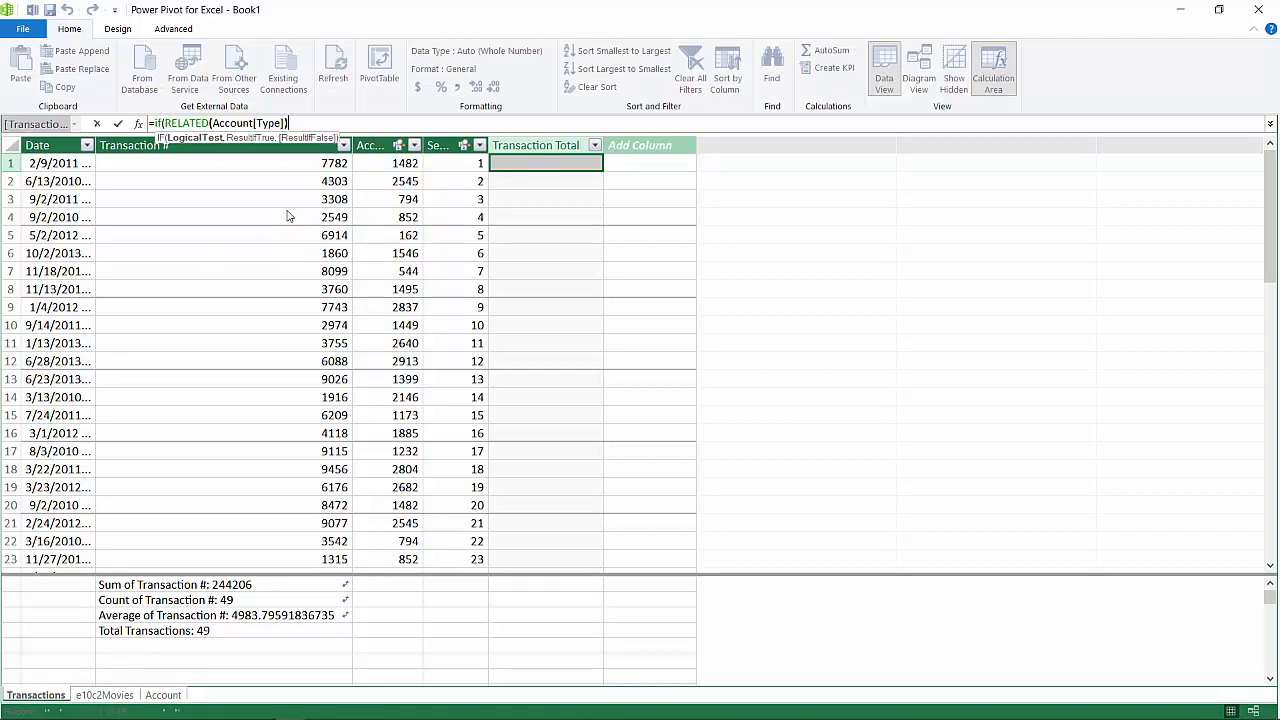
type("=\"Gold")
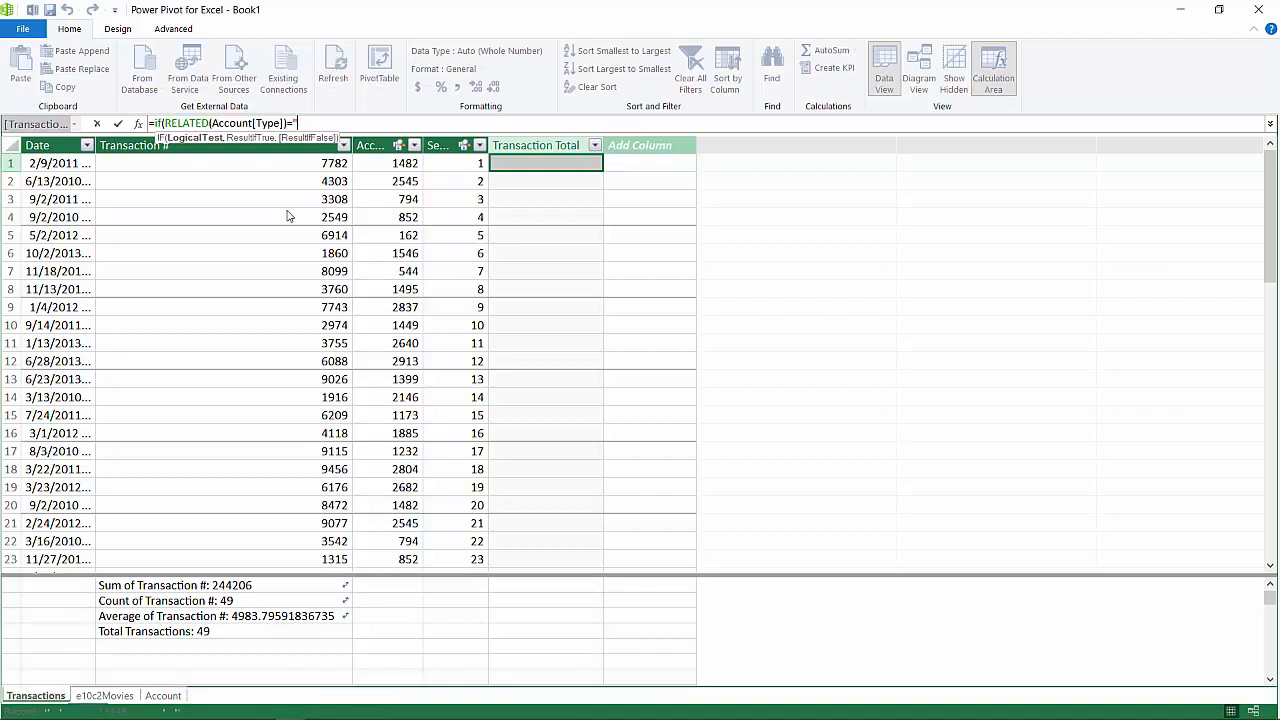
type("\"")
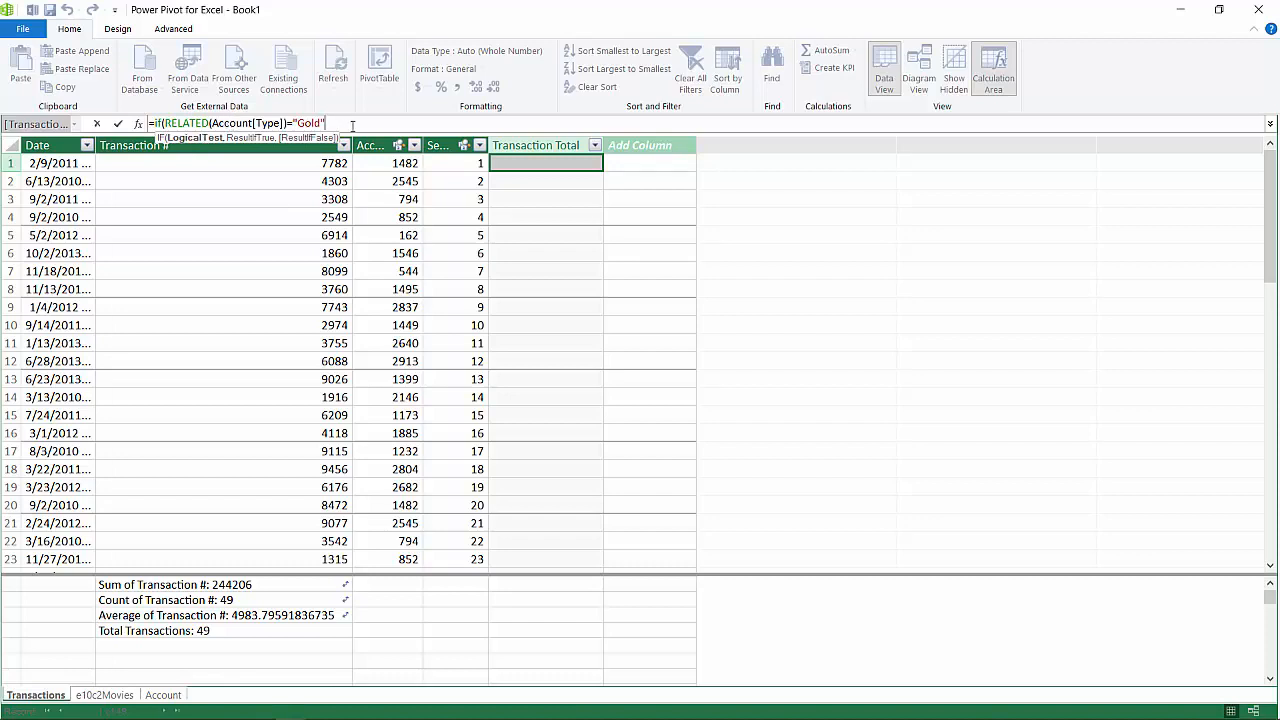
type(",.")
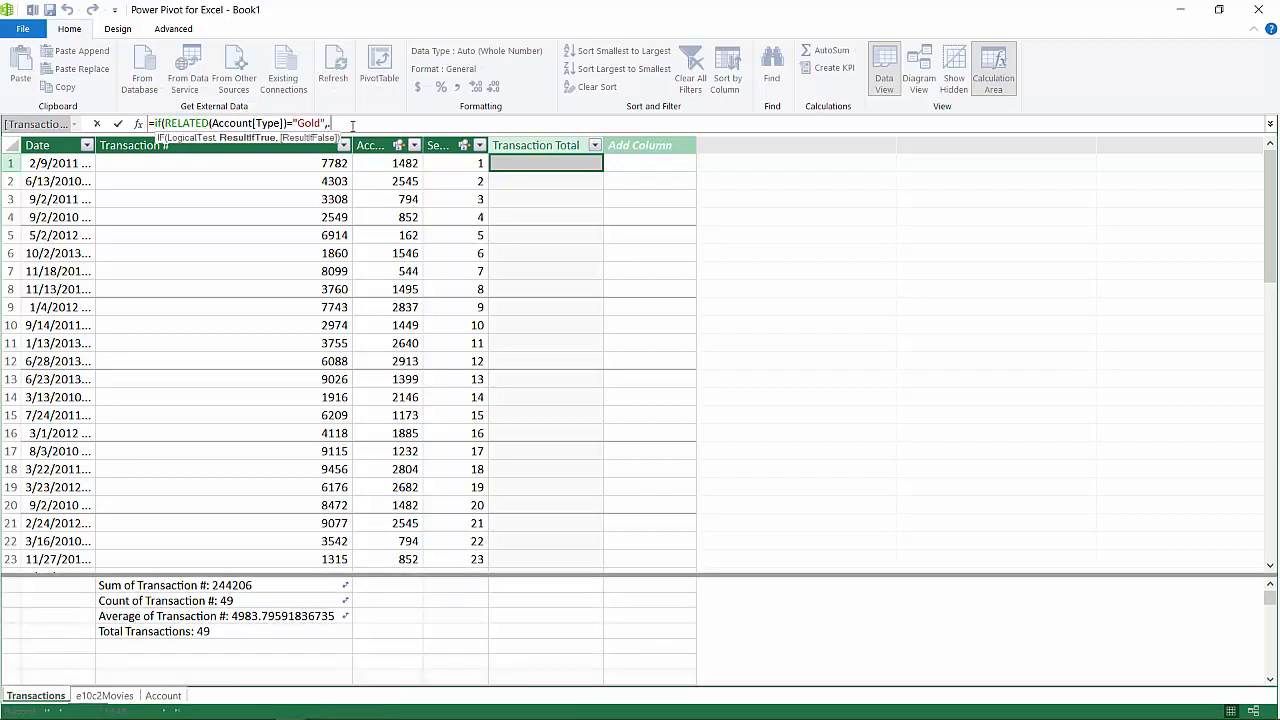
type("99,1")
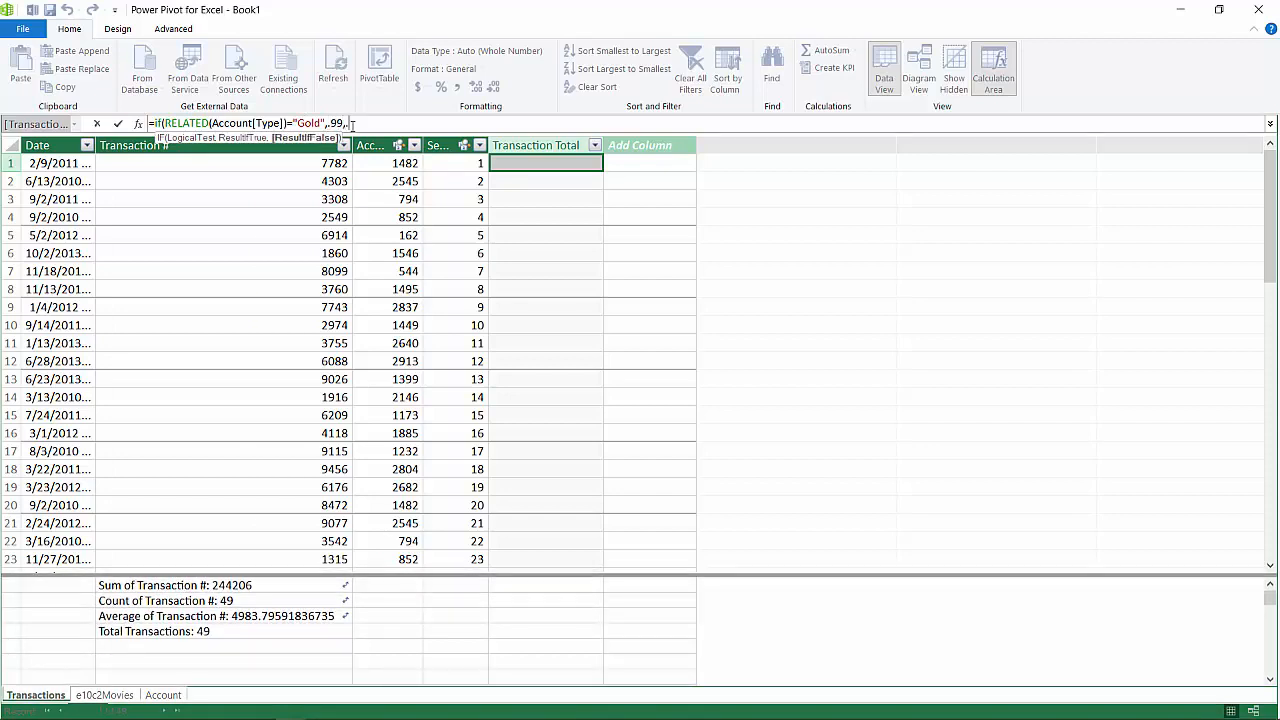
type(".99)")
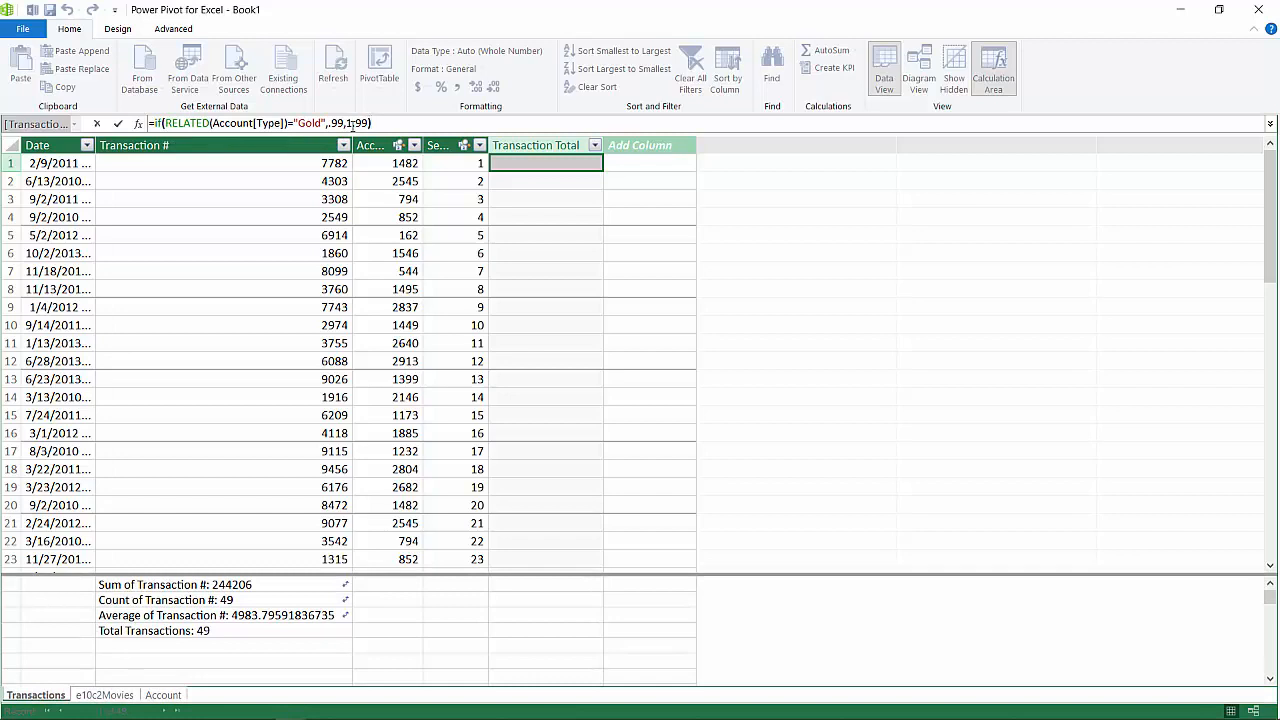
key("Return")
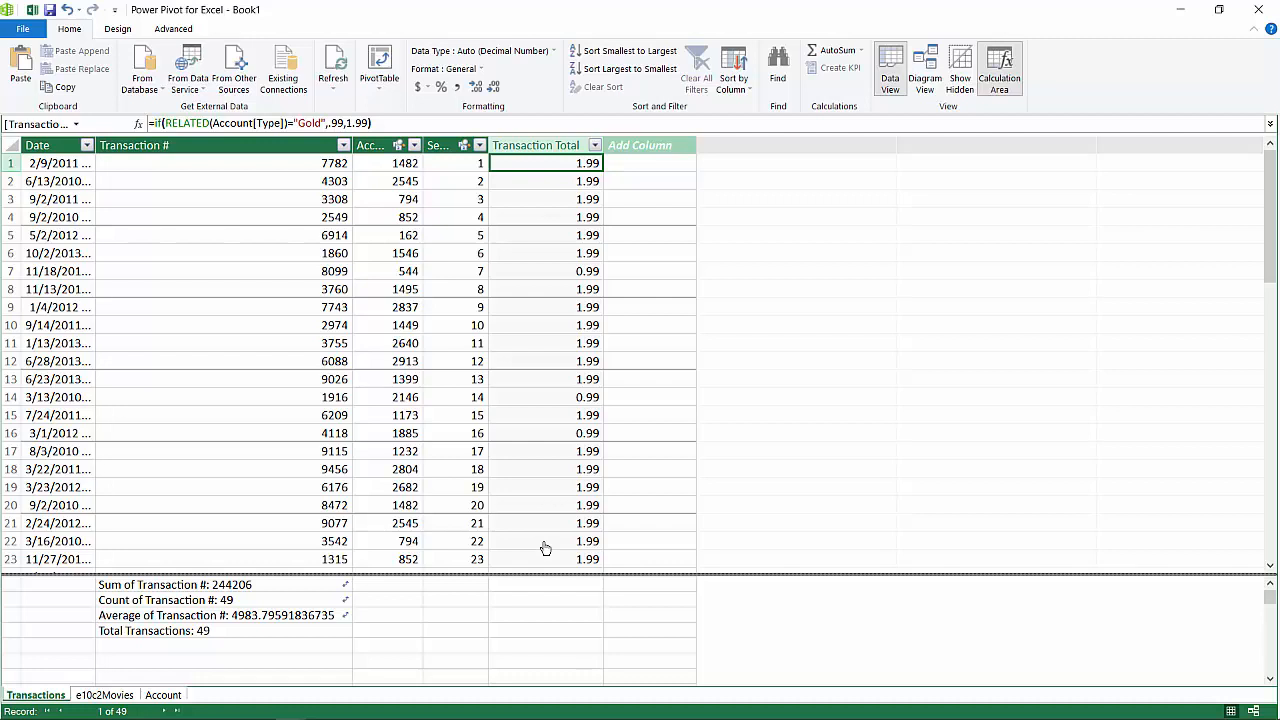
Create a measure in the calculation area under Serial # with the formula =(sum([Transaction Total])) and widen the Serial # column.
left_click(447, 601)
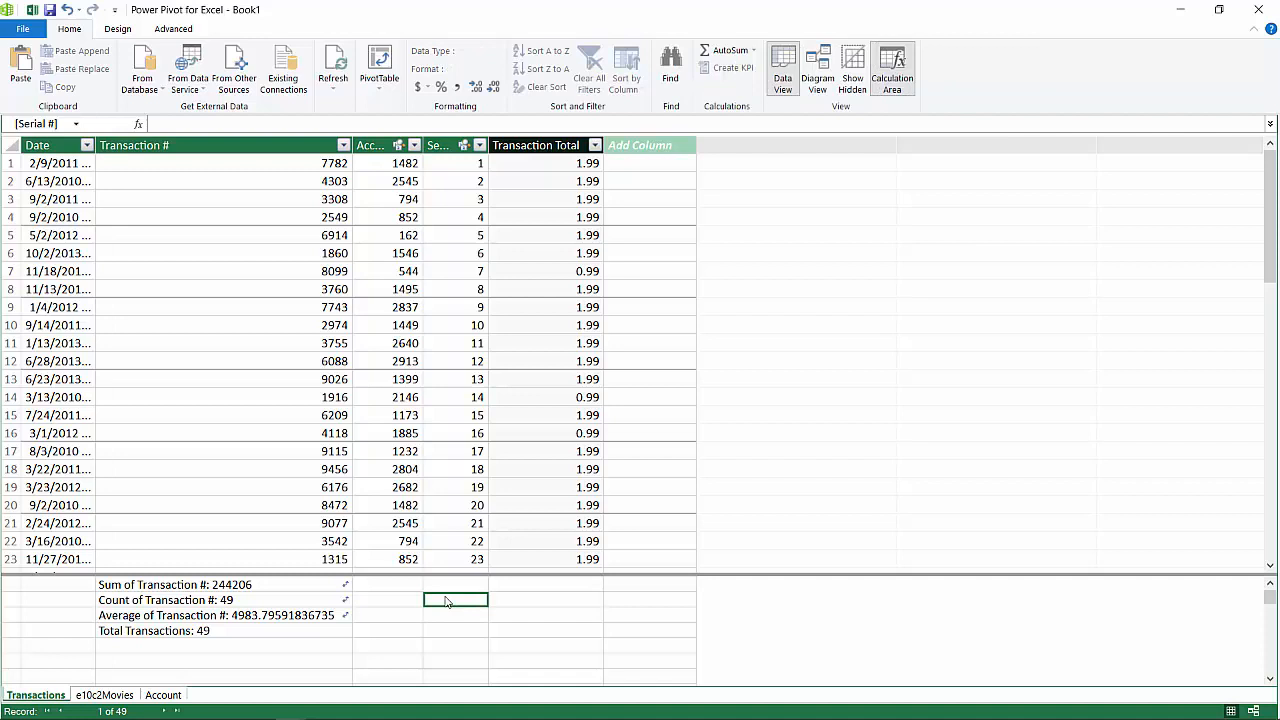
type("=")
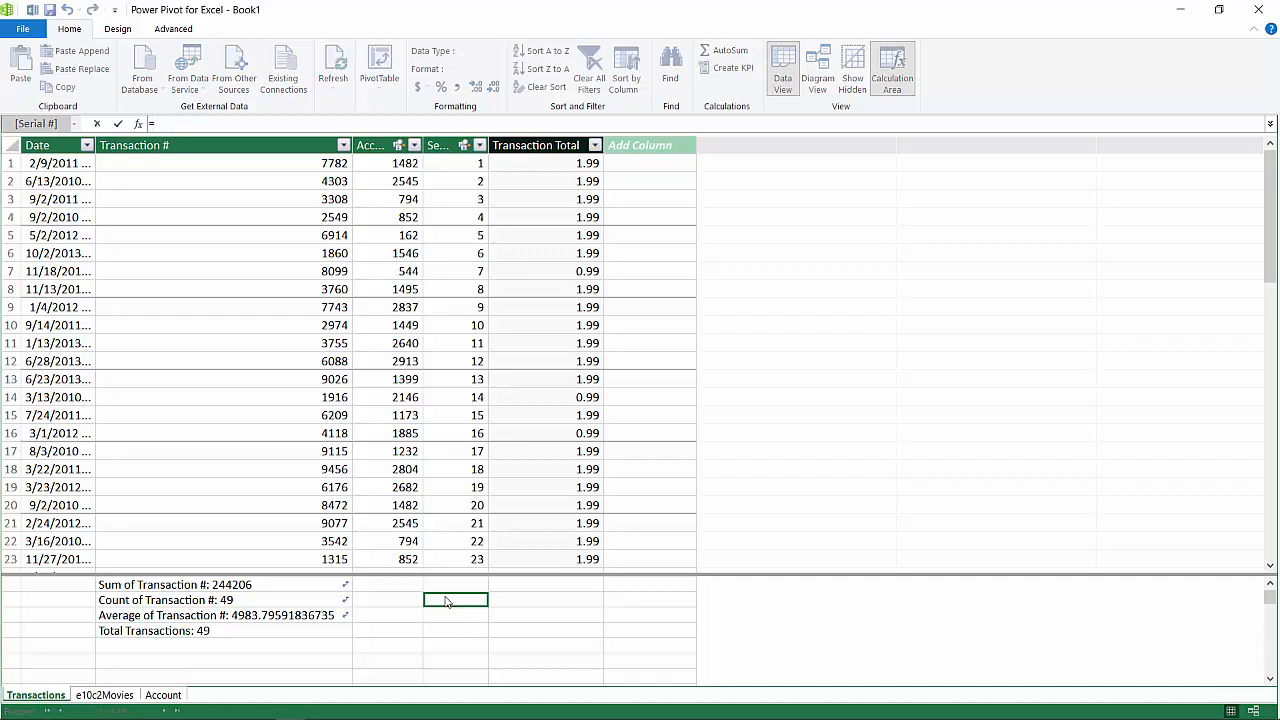
type("(sum")
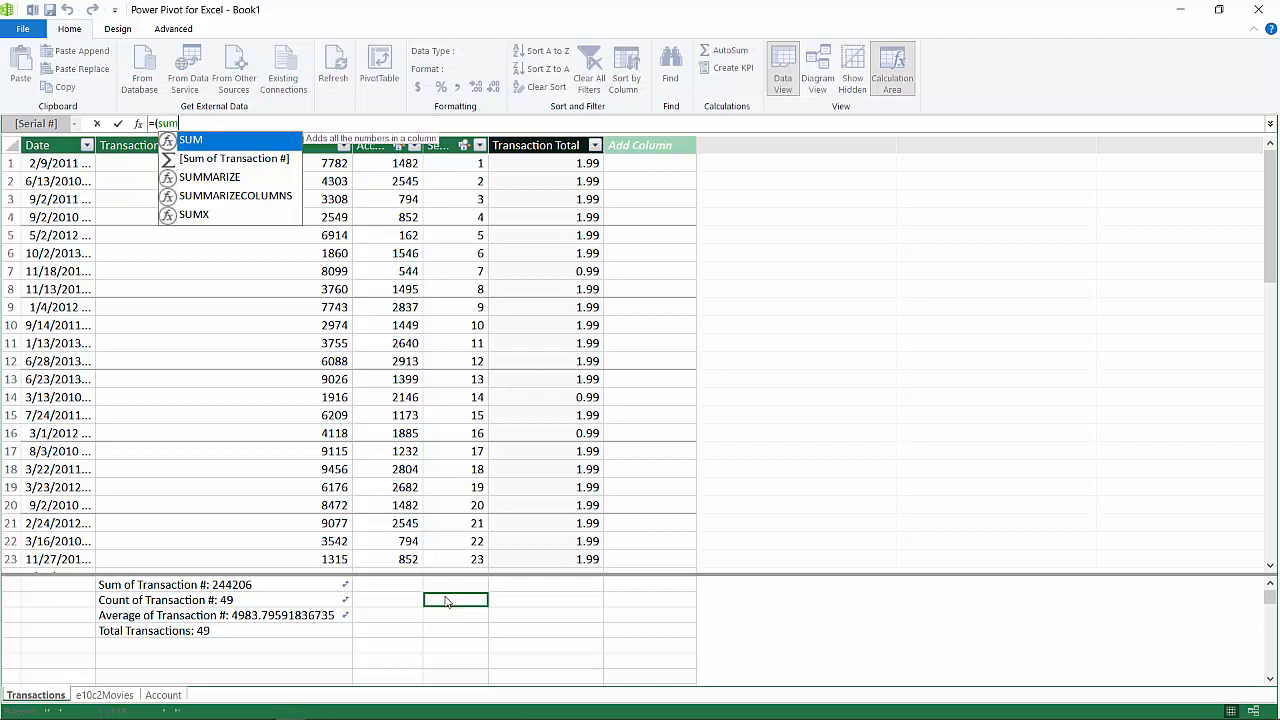
type("(")
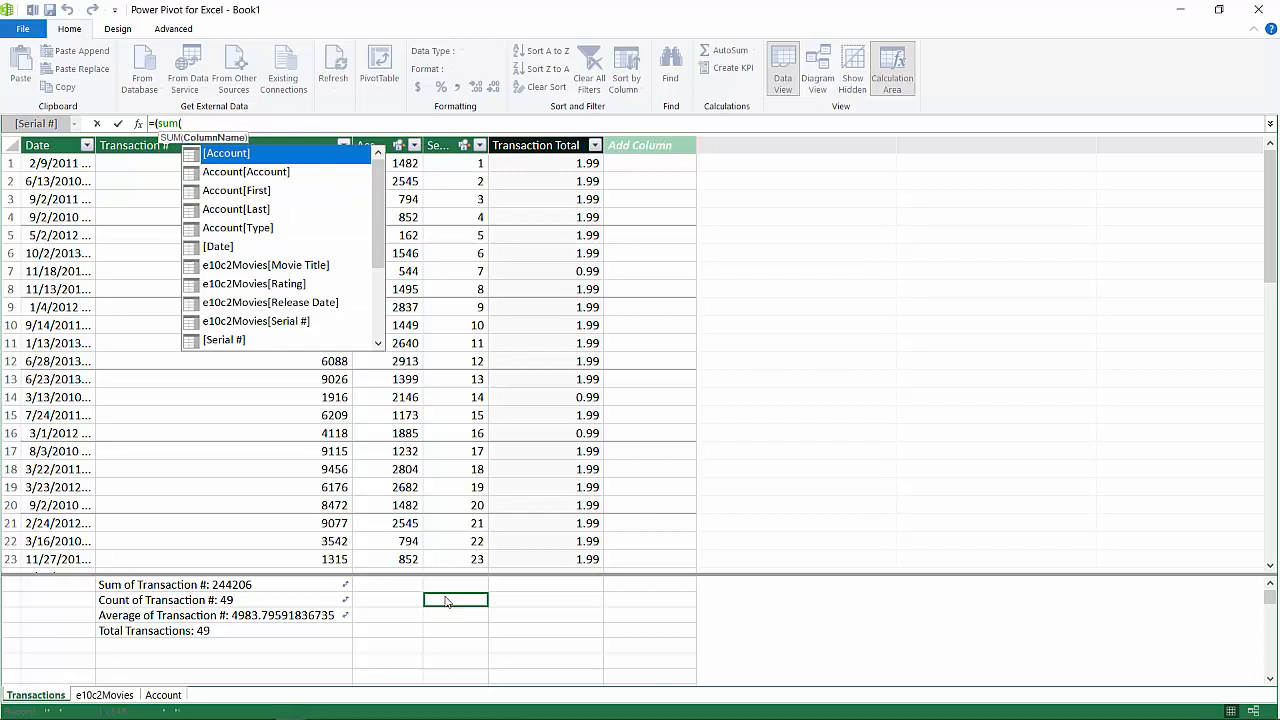
key("Down")
key("Down")
key("Down")
key("Down")
key("Down")
key("Down")
key("Down")
key("Down")
key("Down")
key("Down")
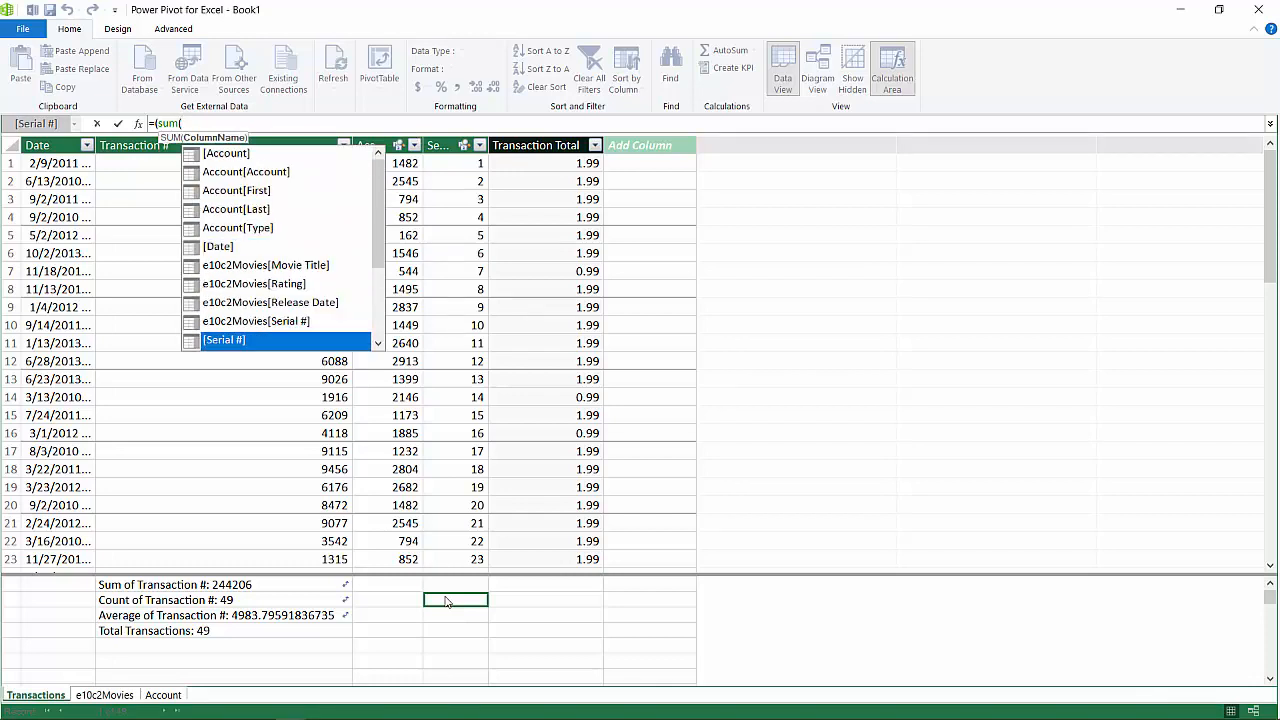
key("Down")
key("Down")
key("Down")
key("Down")
key("Down")
key("Down")
key("Down")
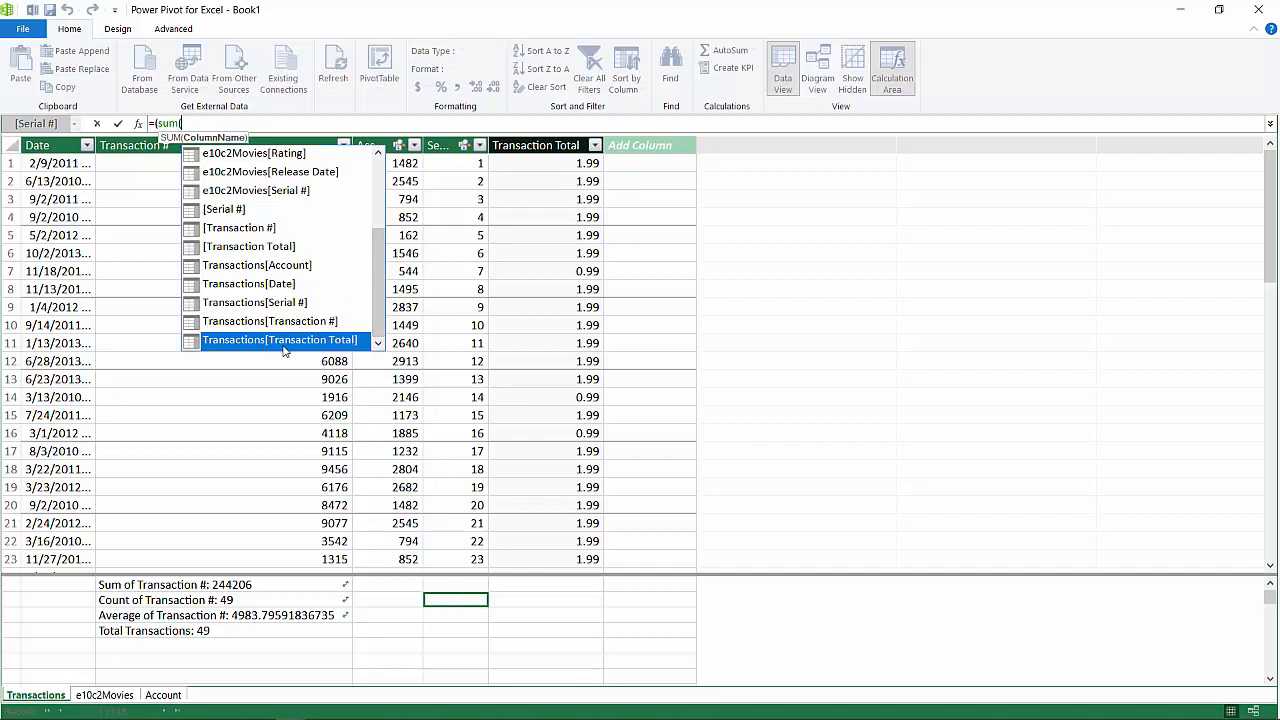
left_click(242, 250)
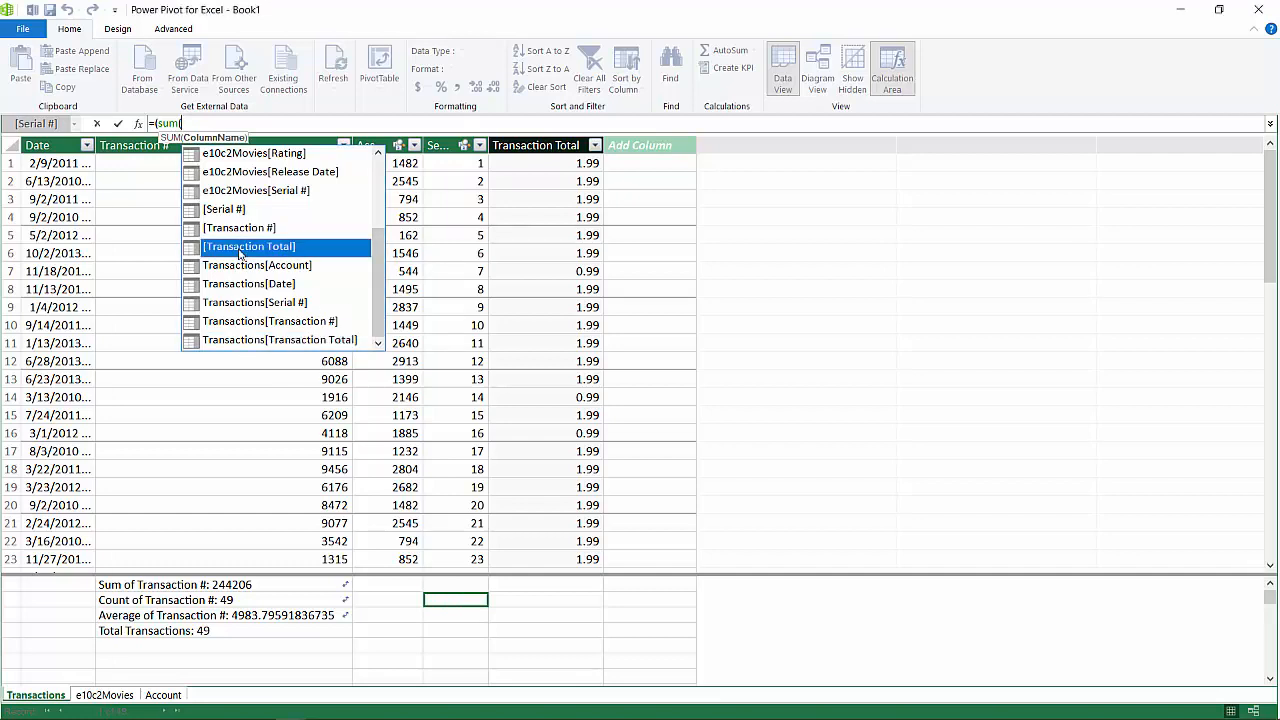
left_click(277, 341)
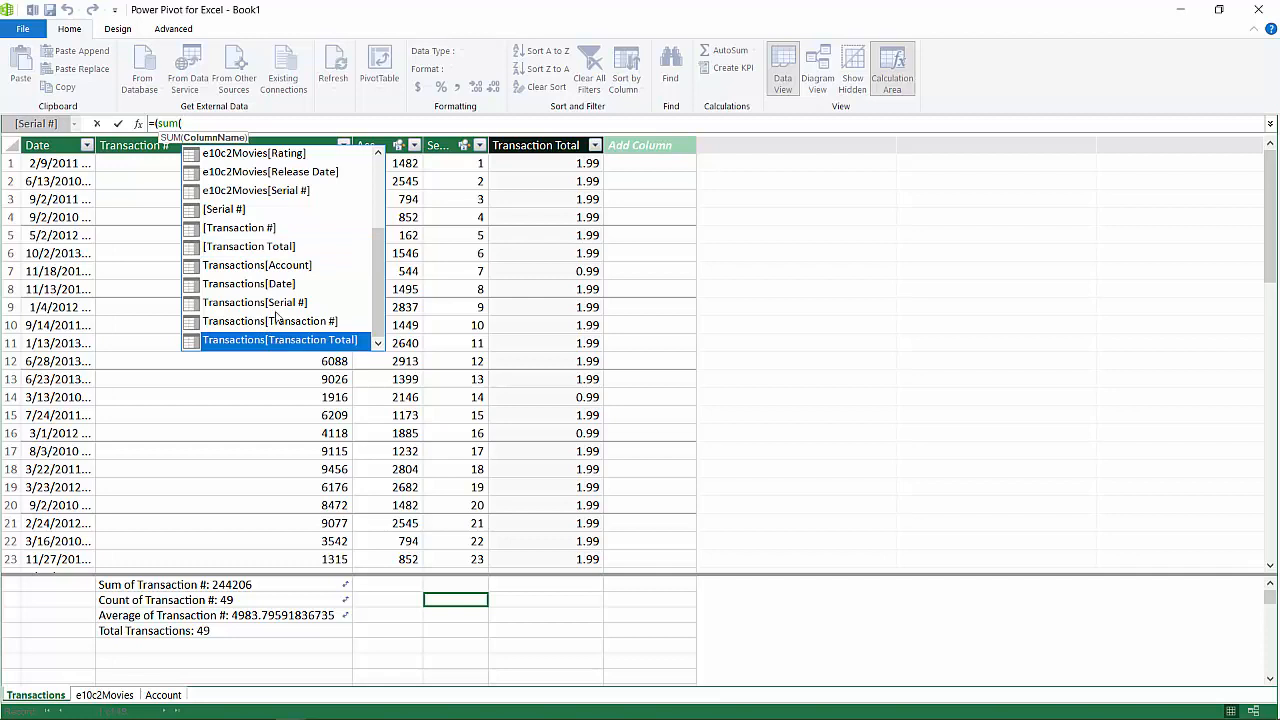
left_click(278, 268)
left_click(277, 250)
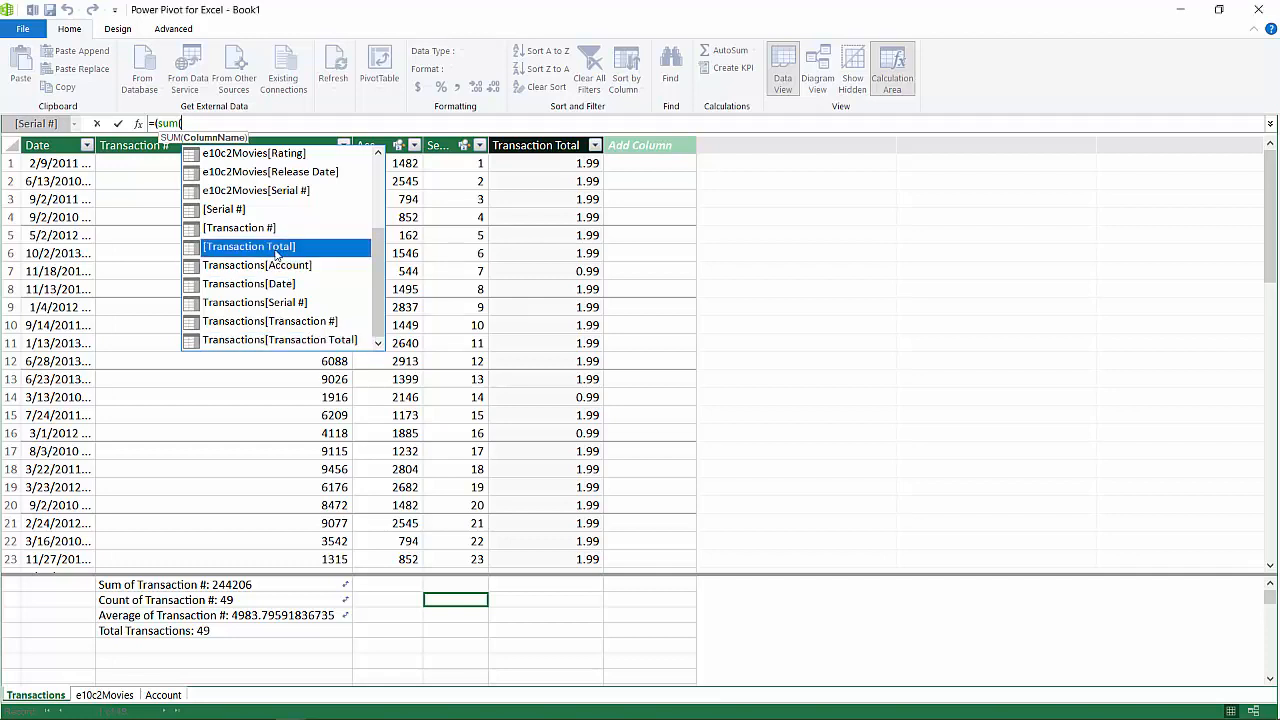
double_click(277, 250)
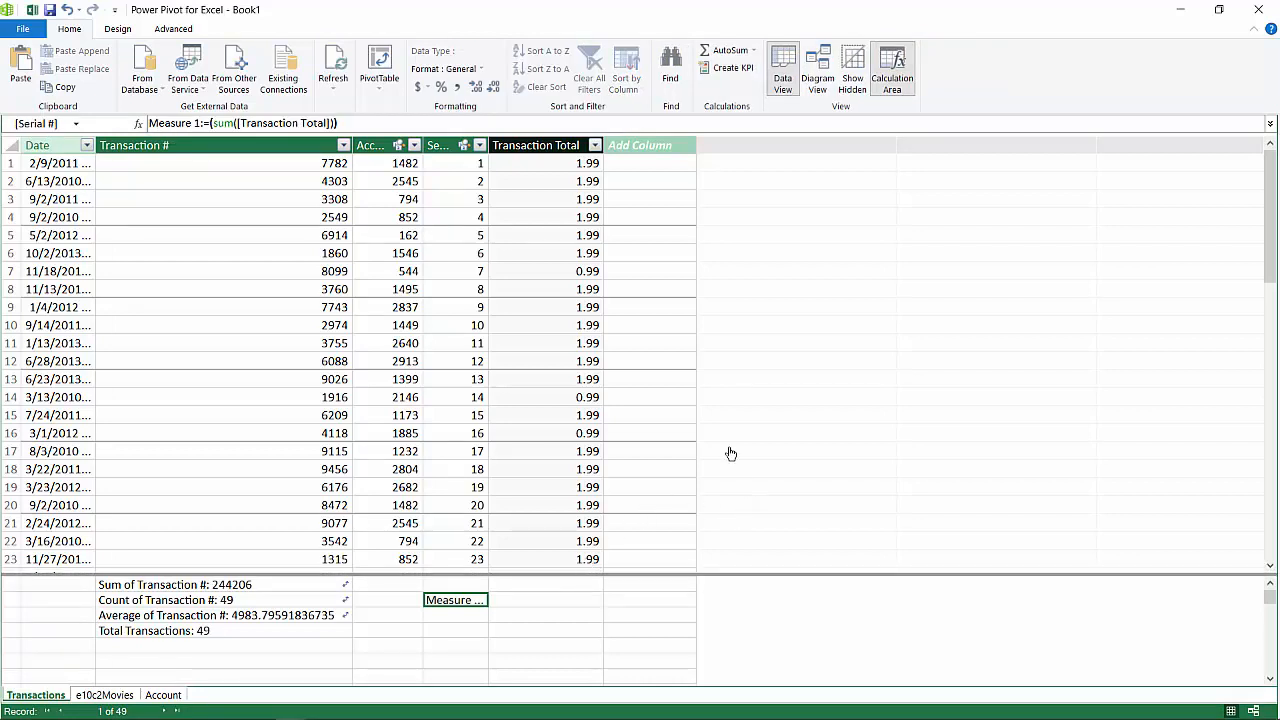
left_click_drag(485, 145, 593, 145)
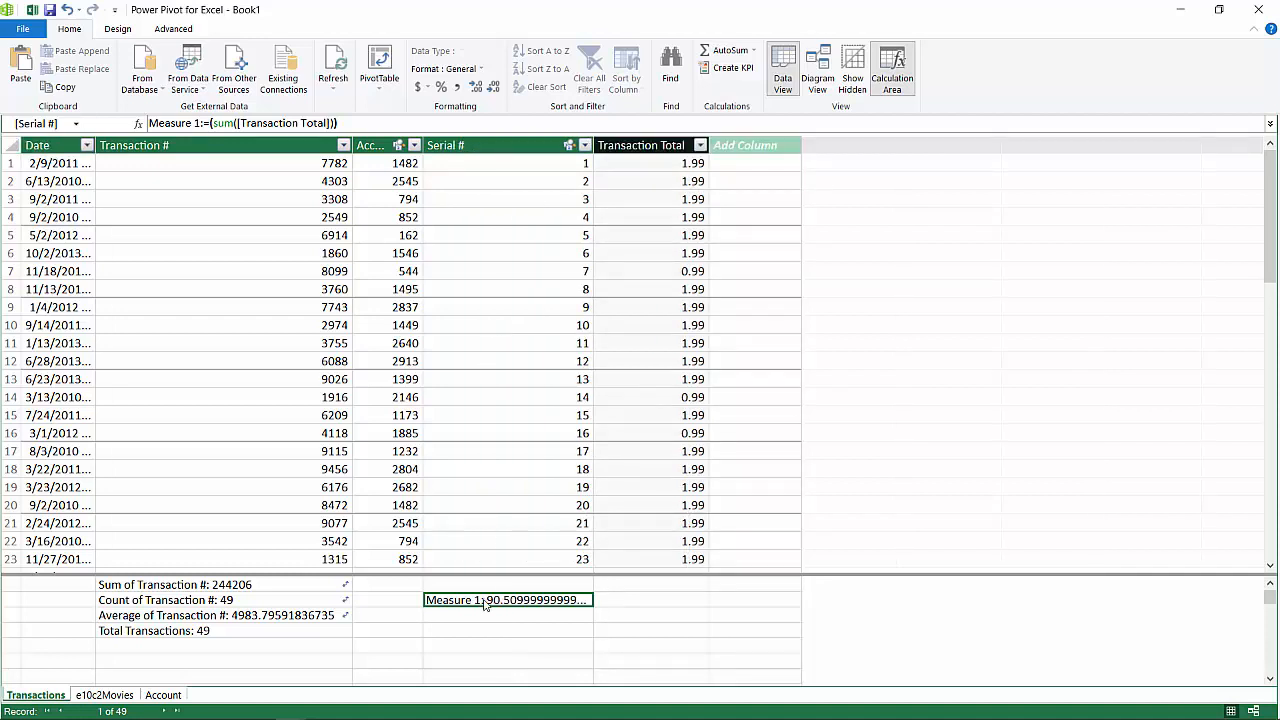
Rename the new sum measure to Grand Total and format it as $ English (United States) currency.
left_click(199, 123)
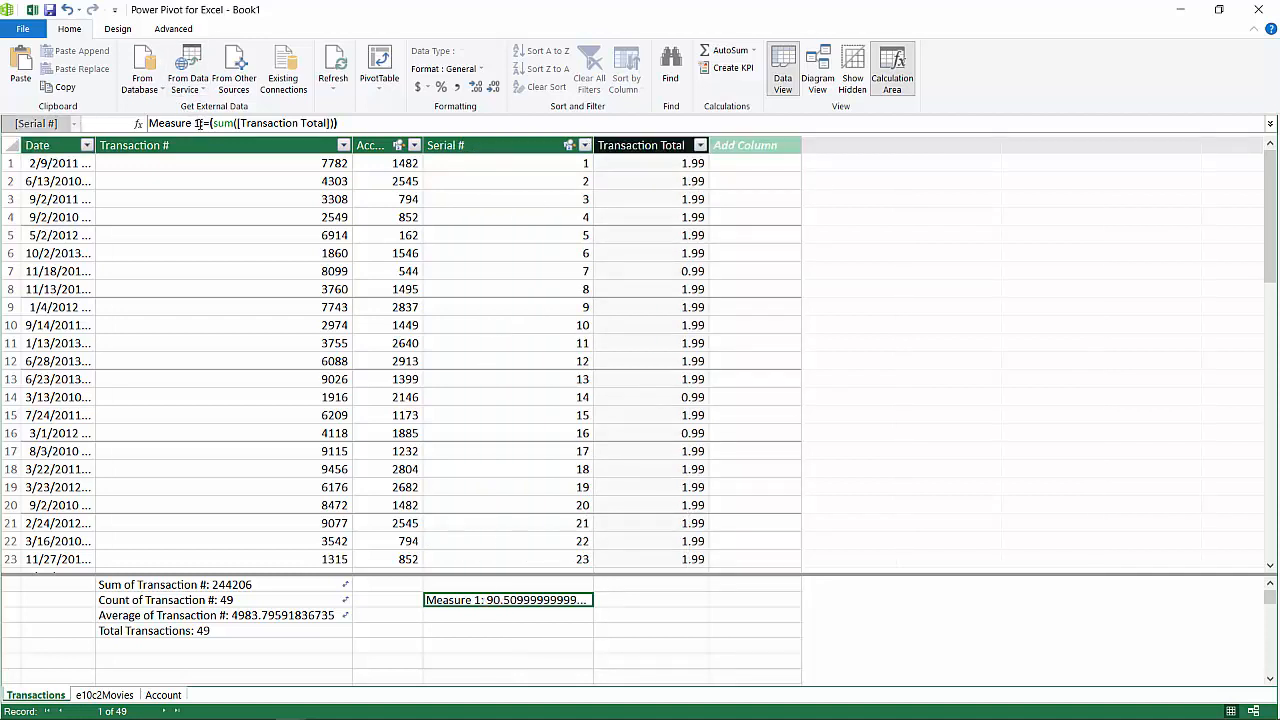
left_click_drag(199, 123, 80, 140)
type("Grand ")
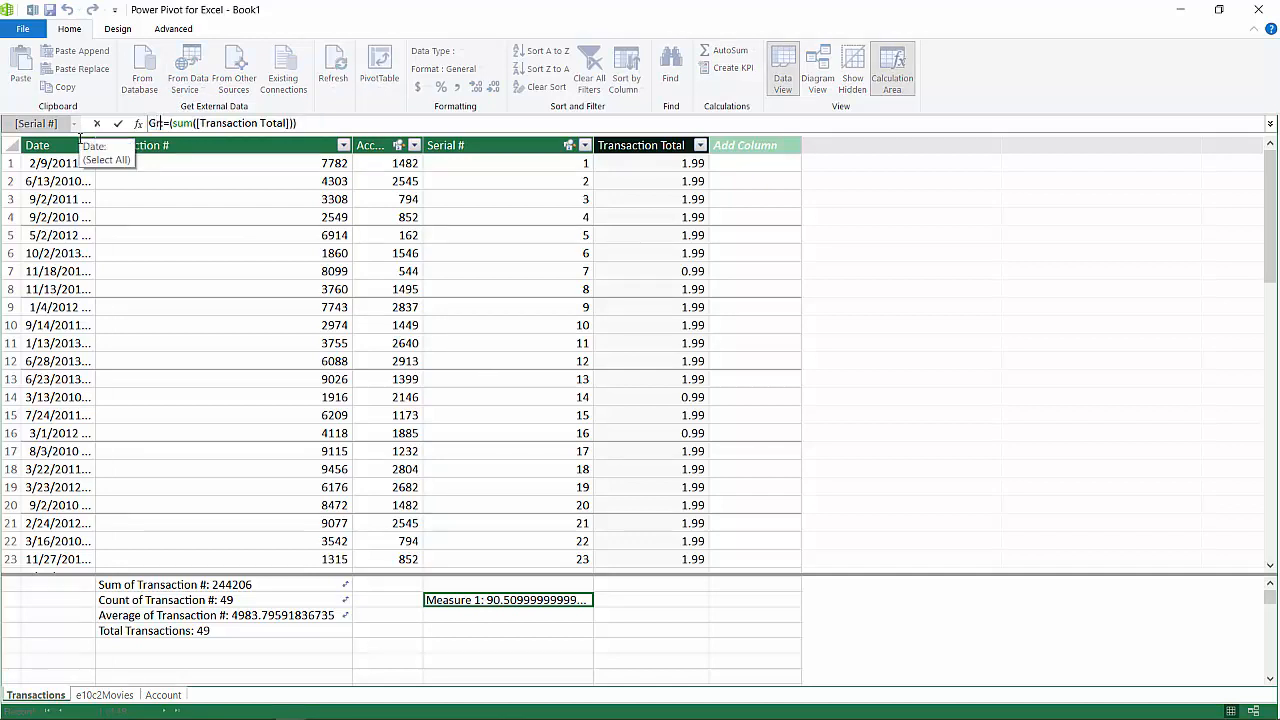
type("Total:")
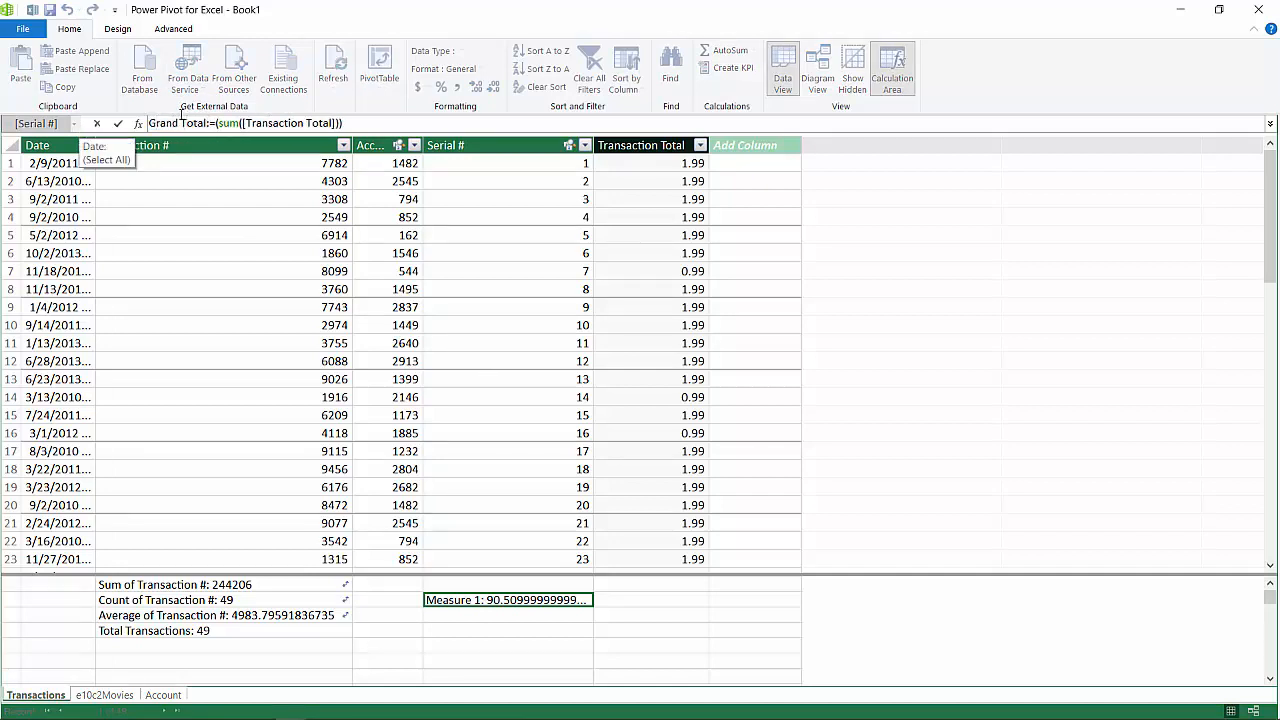
key("Return")
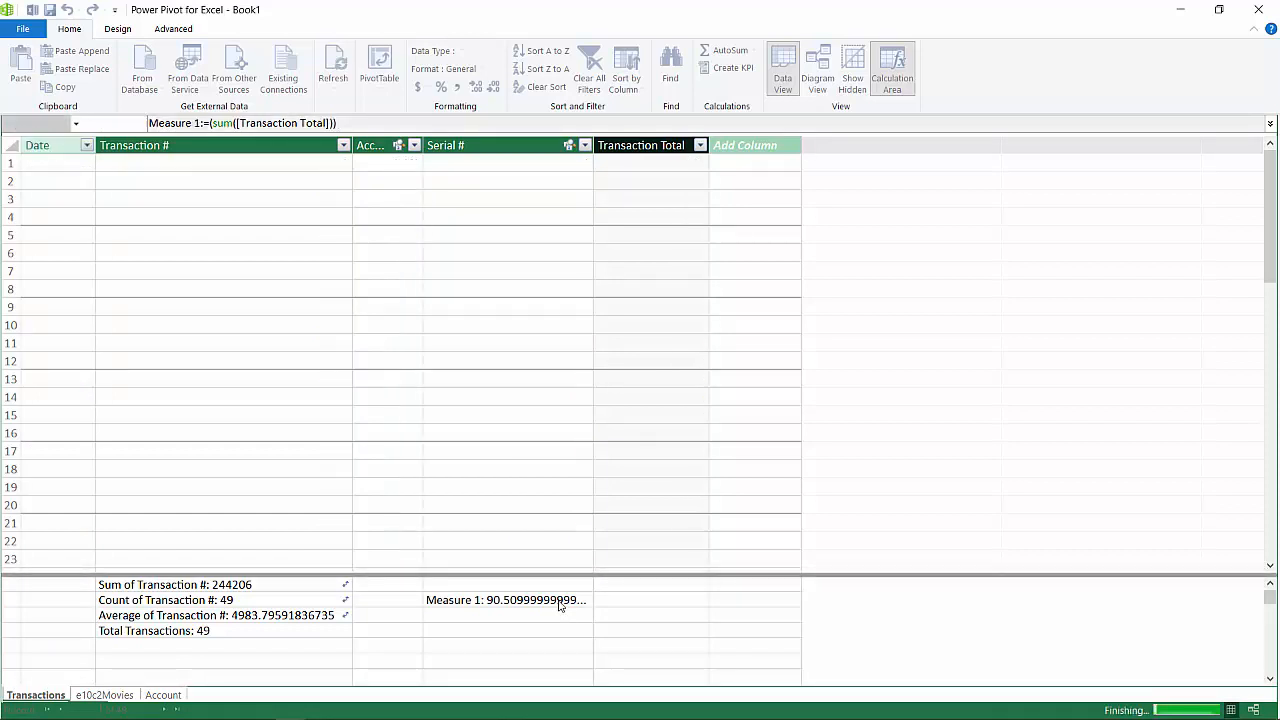
left_click(415, 90)
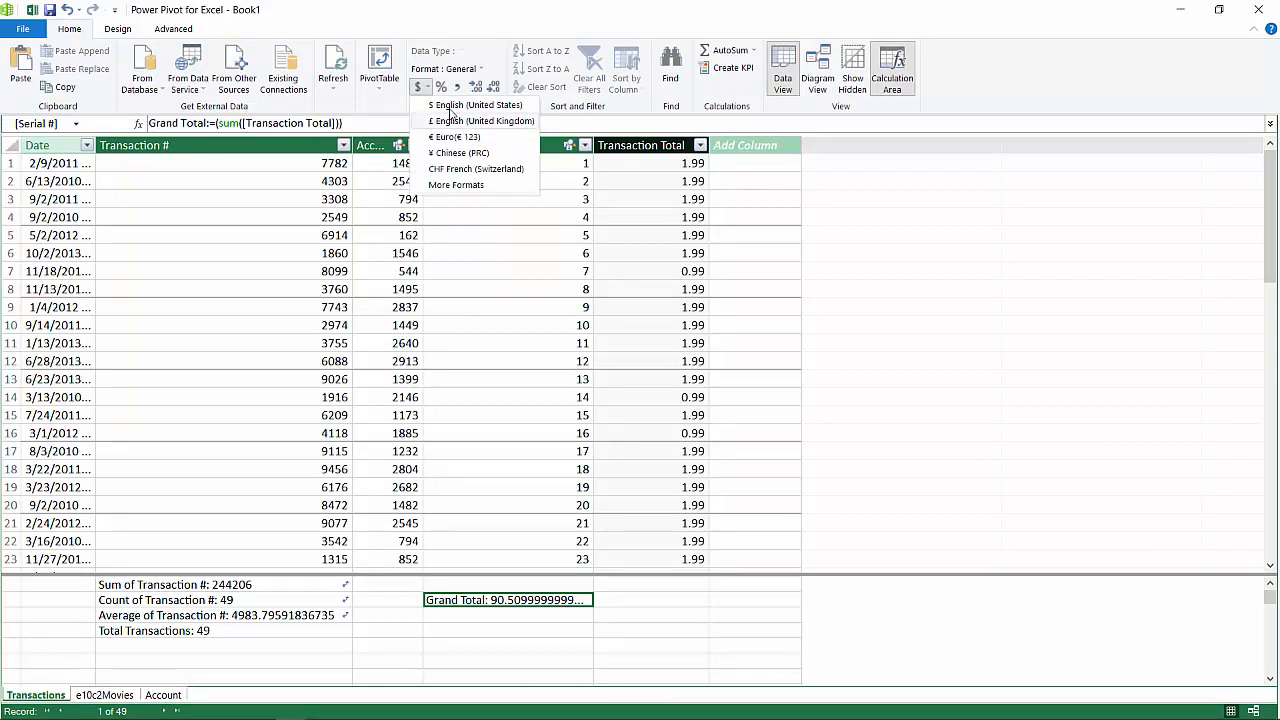
left_click(432, 104)
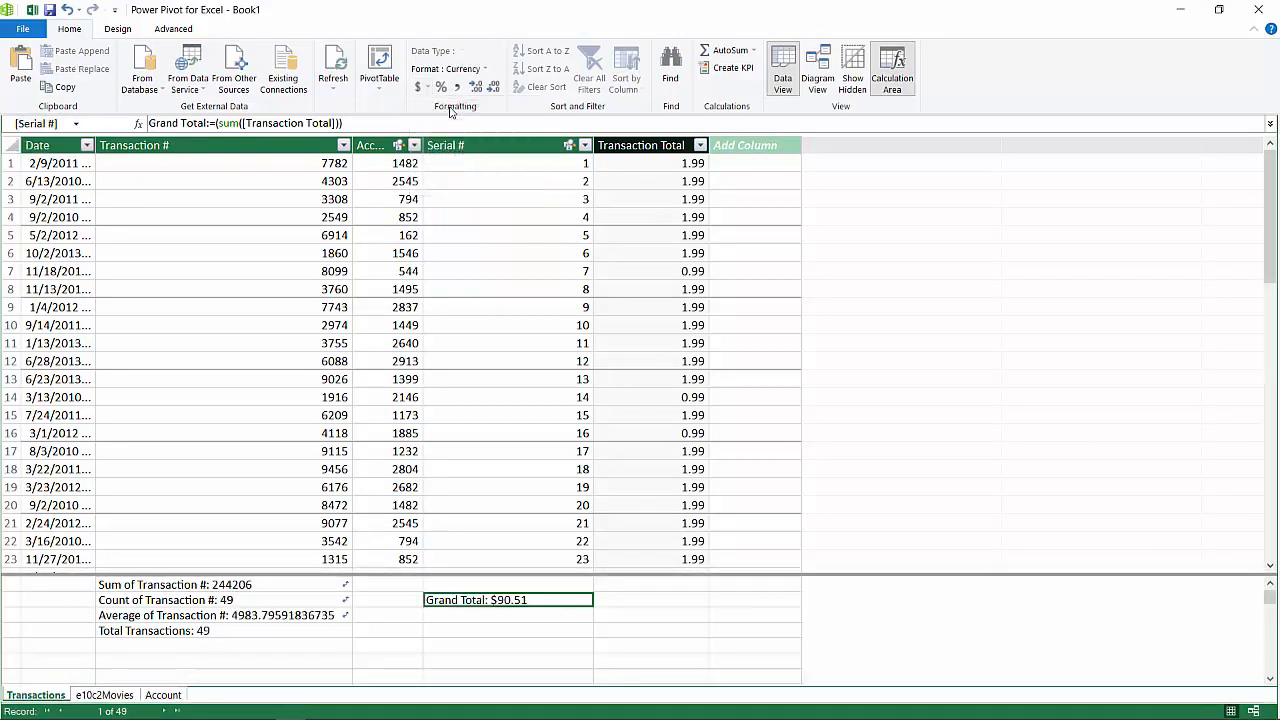
Insert a PivotTable based on the data model in a new worksheet.
left_click(380, 90)
left_click(390, 106)
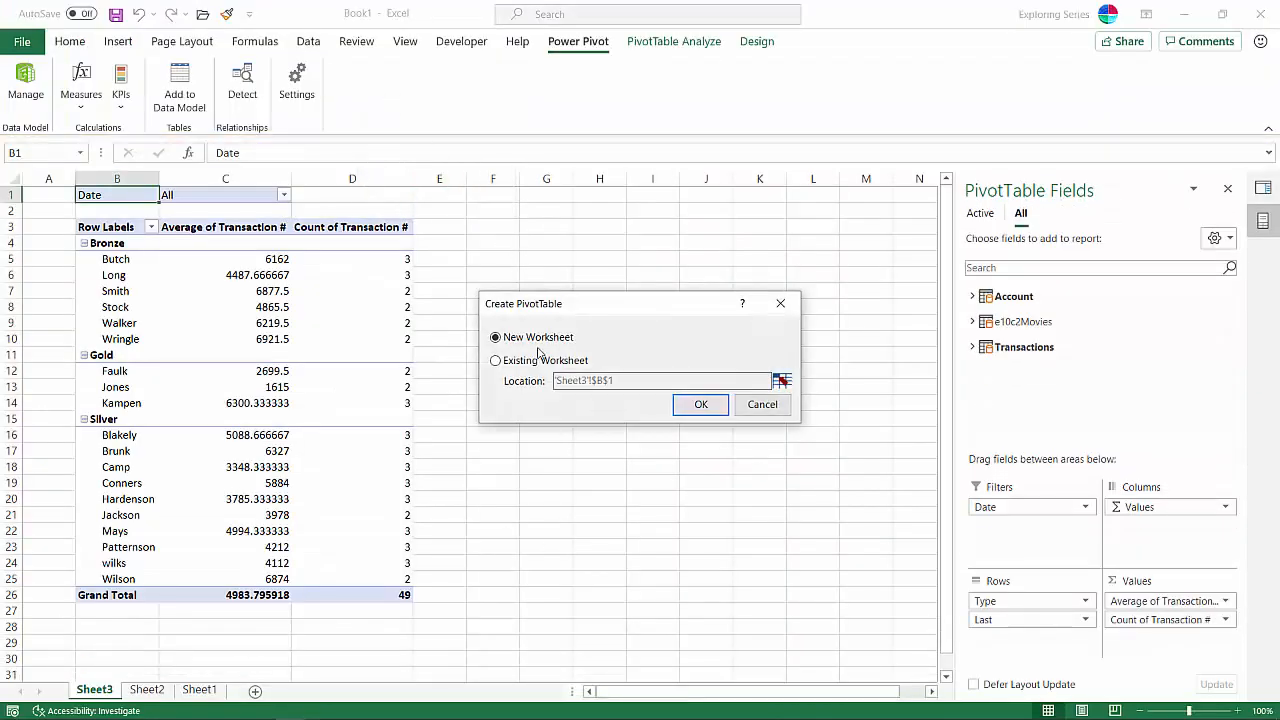
left_click(697, 404)
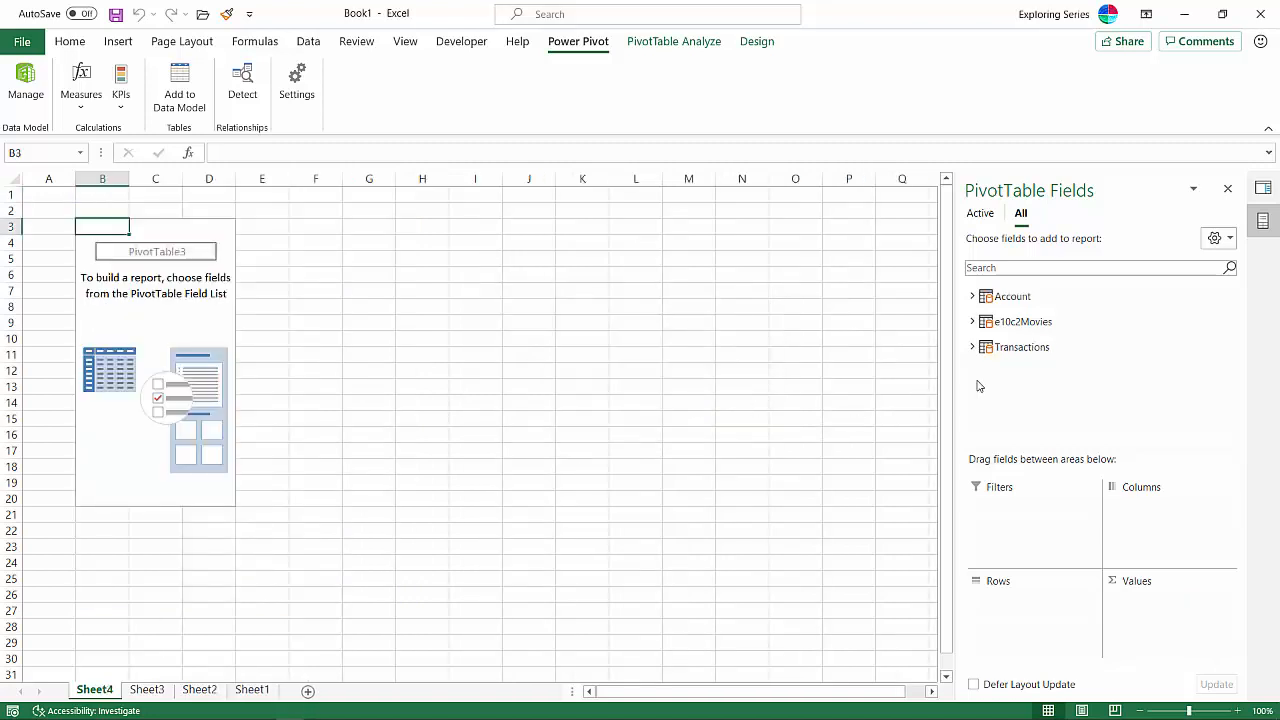
Add the Grand Total measure from the Transactions table to the new PivotTable's values.
left_click(971, 349)
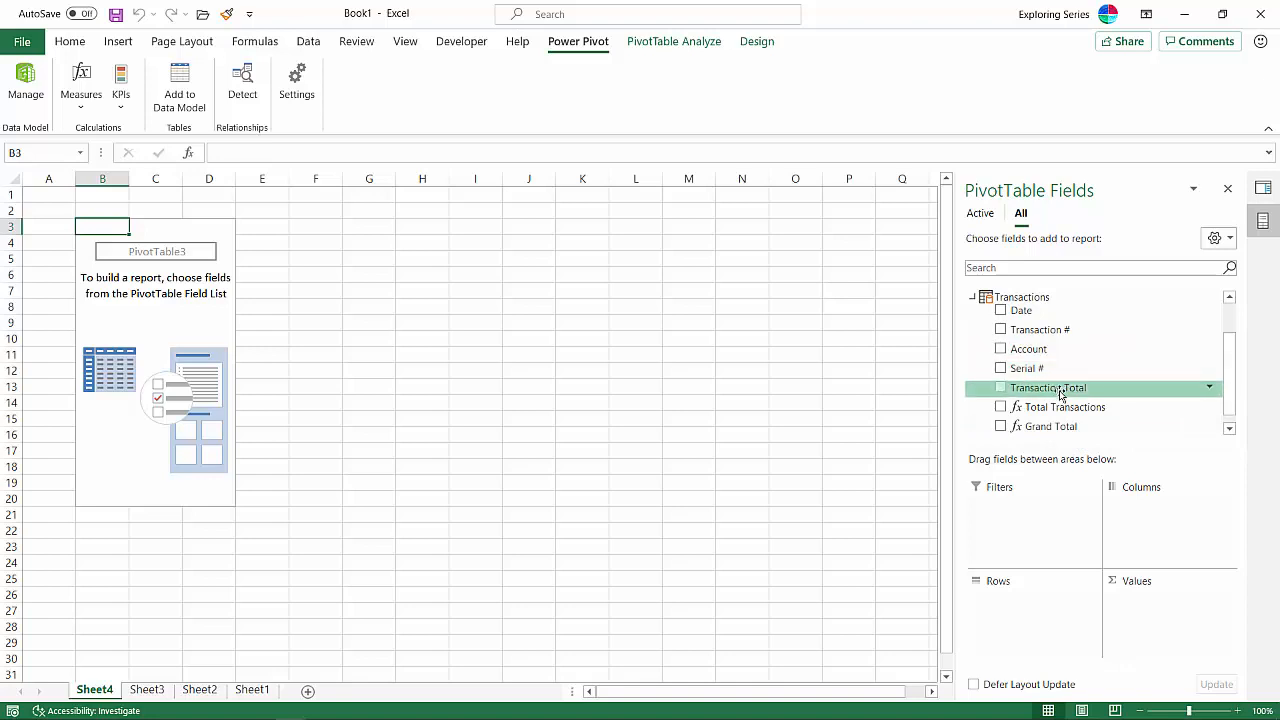
left_click(973, 297)
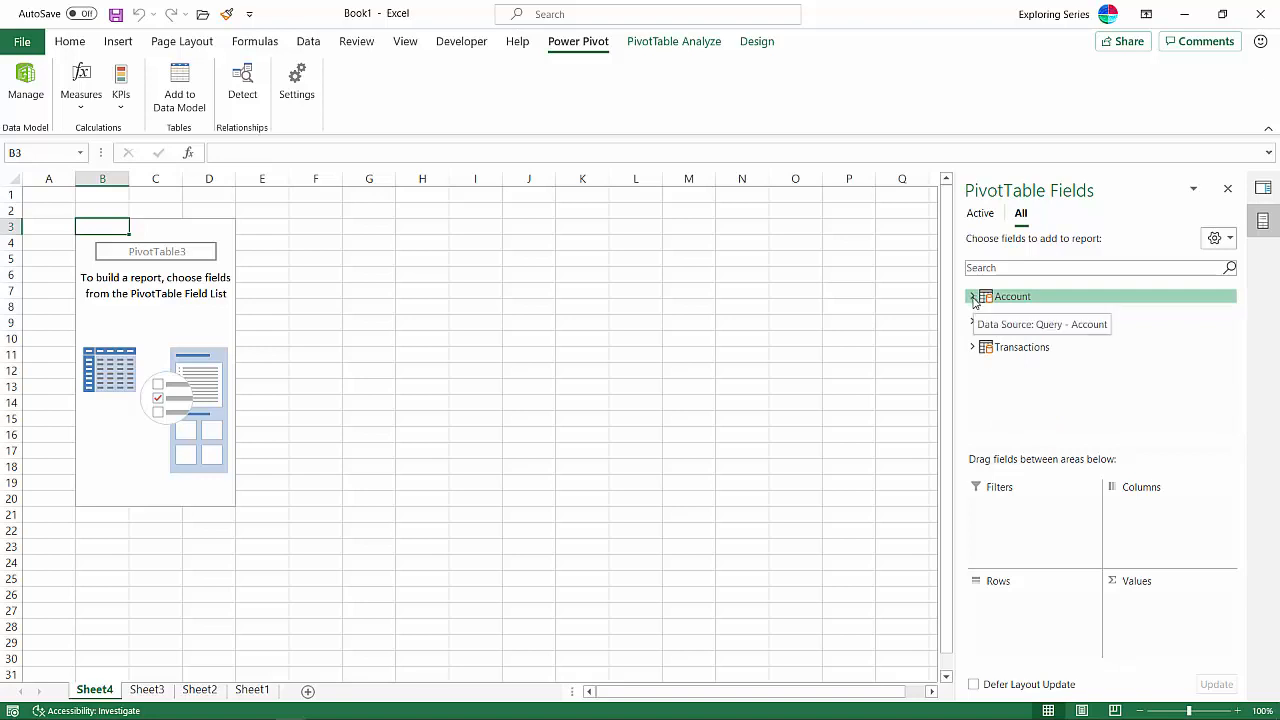
left_click(973, 347)
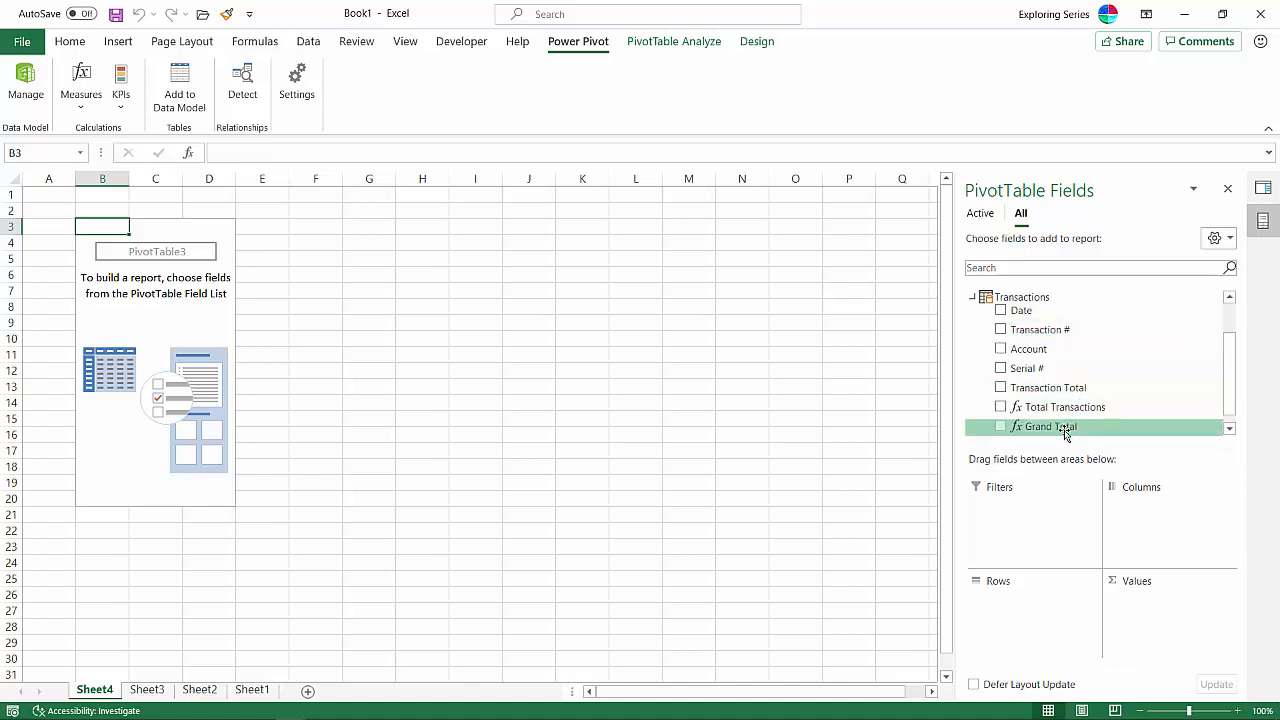
left_click_drag(1065, 432, 1043, 645)
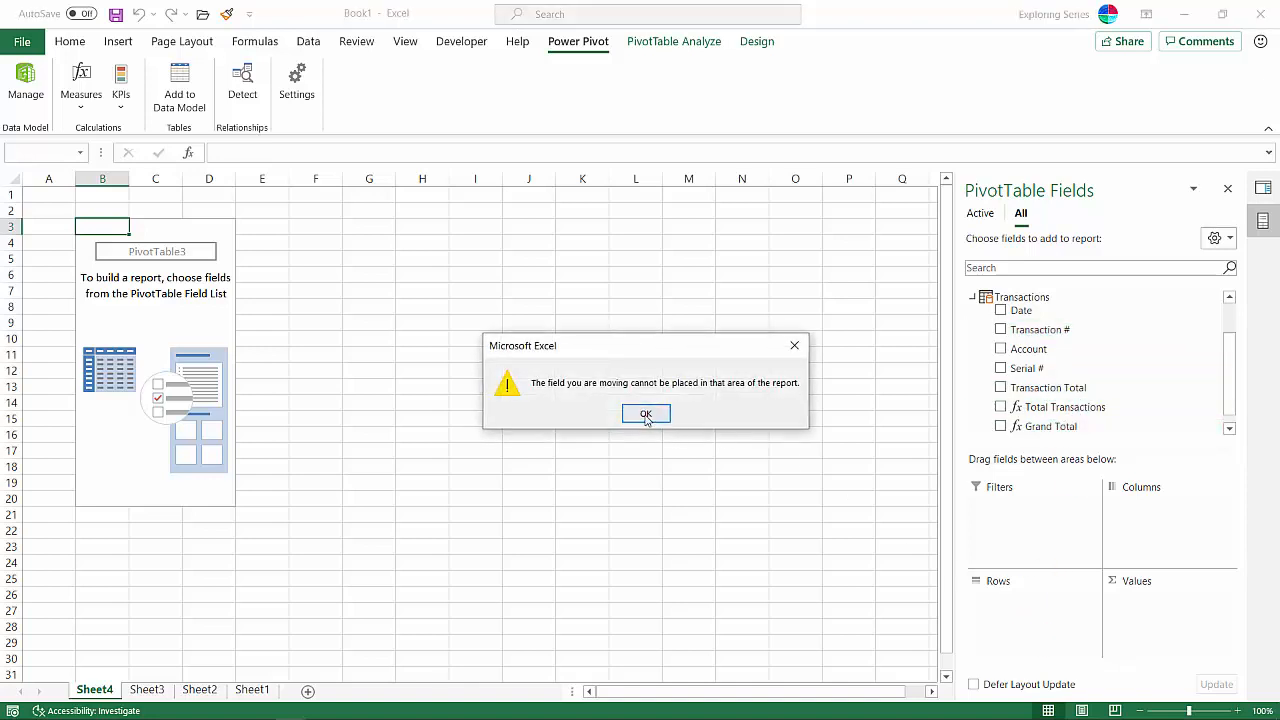
left_click(646, 414)
left_click_drag(1018, 432, 1143, 588)
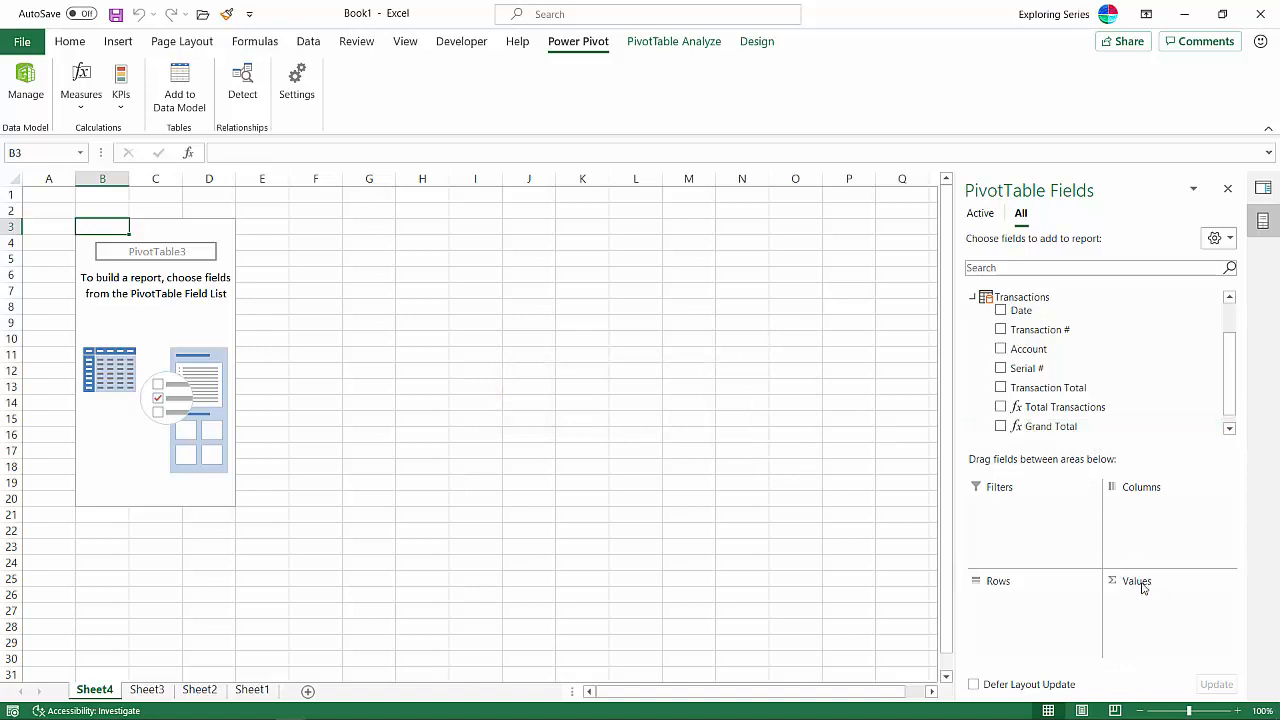
left_click_drag(1023, 428, 1196, 645)
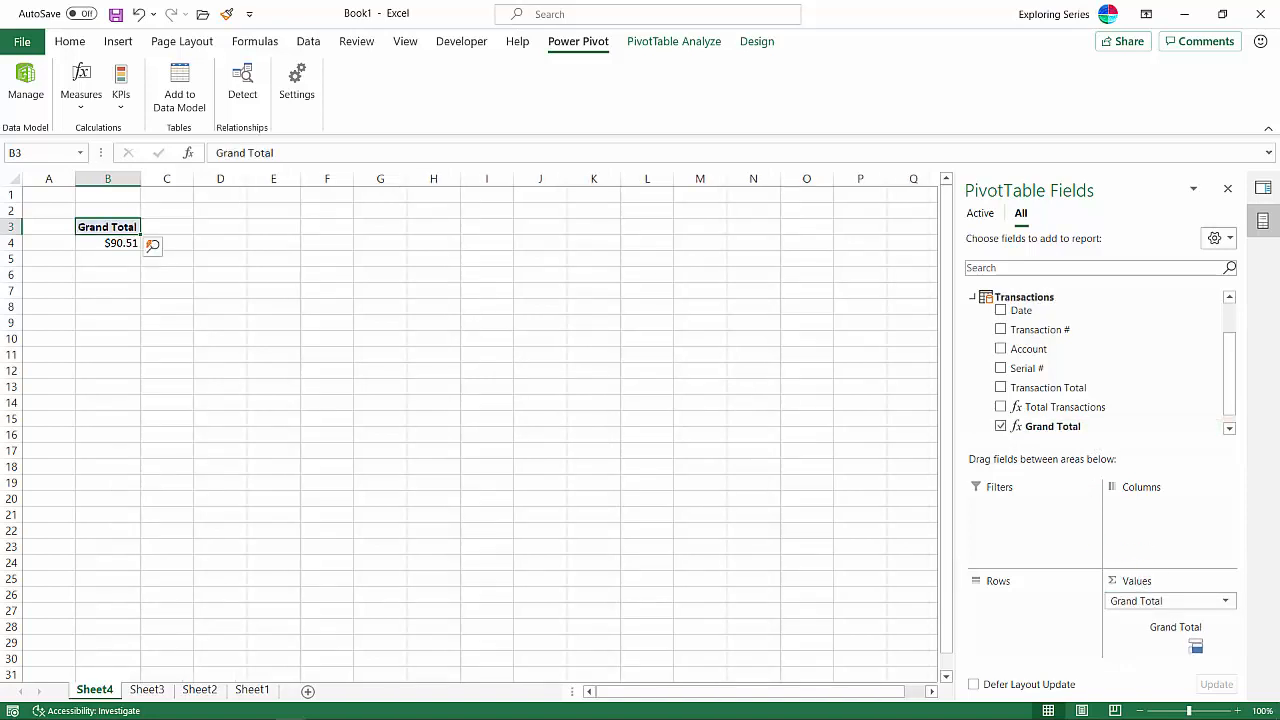